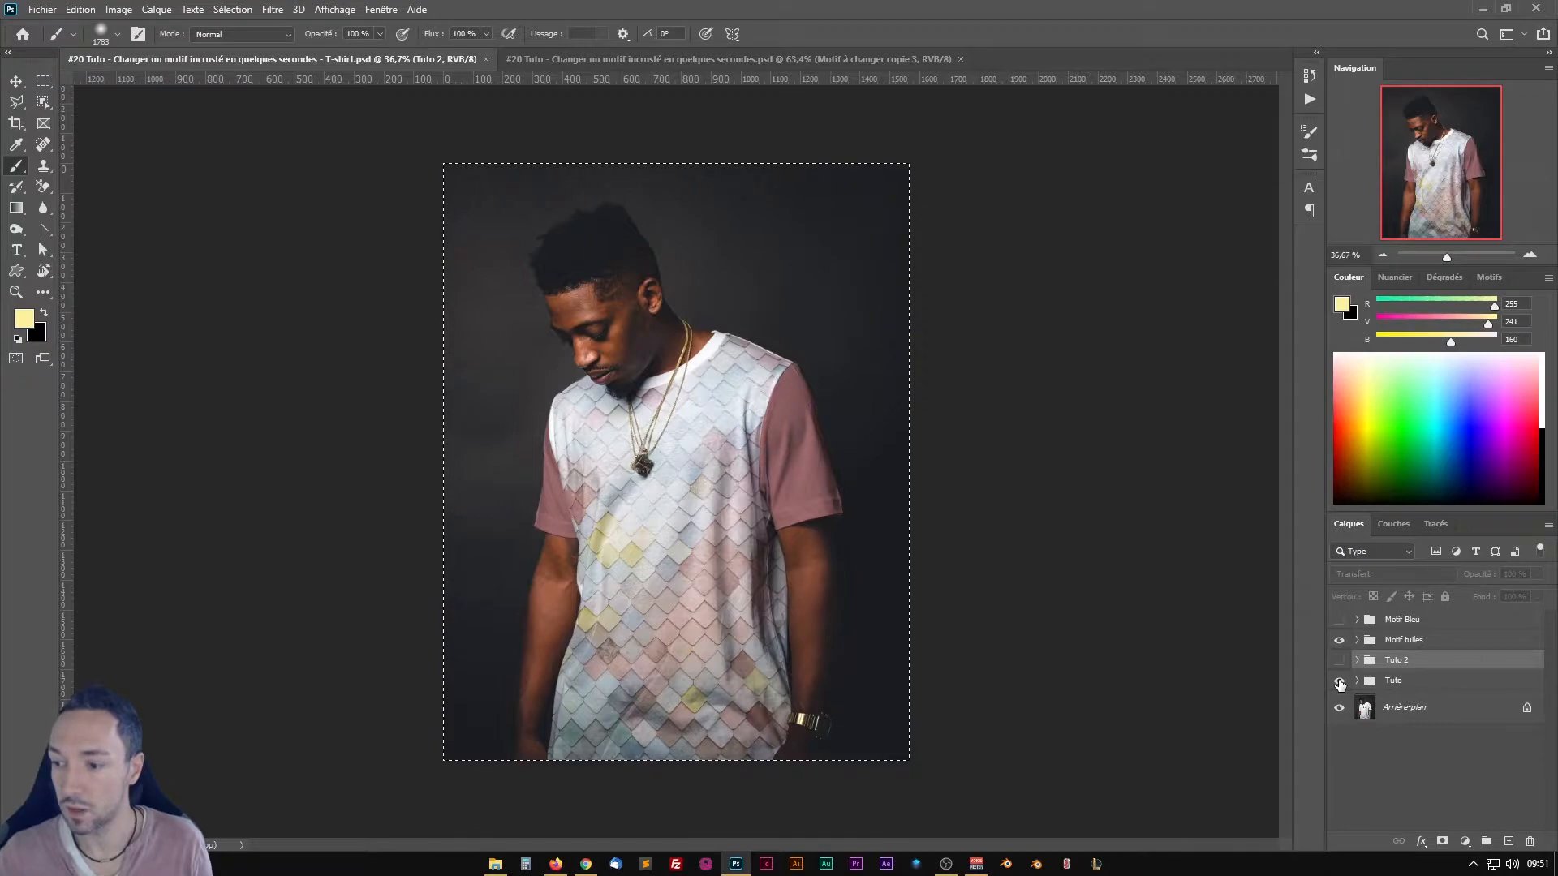
Step: Hide the Motif tuiles group and delete the Tuto and Tuto 2 groups
{"action": "left_click", "coordinate": [1339, 681]}
{"action": "left_click", "coordinate": [1339, 640]}
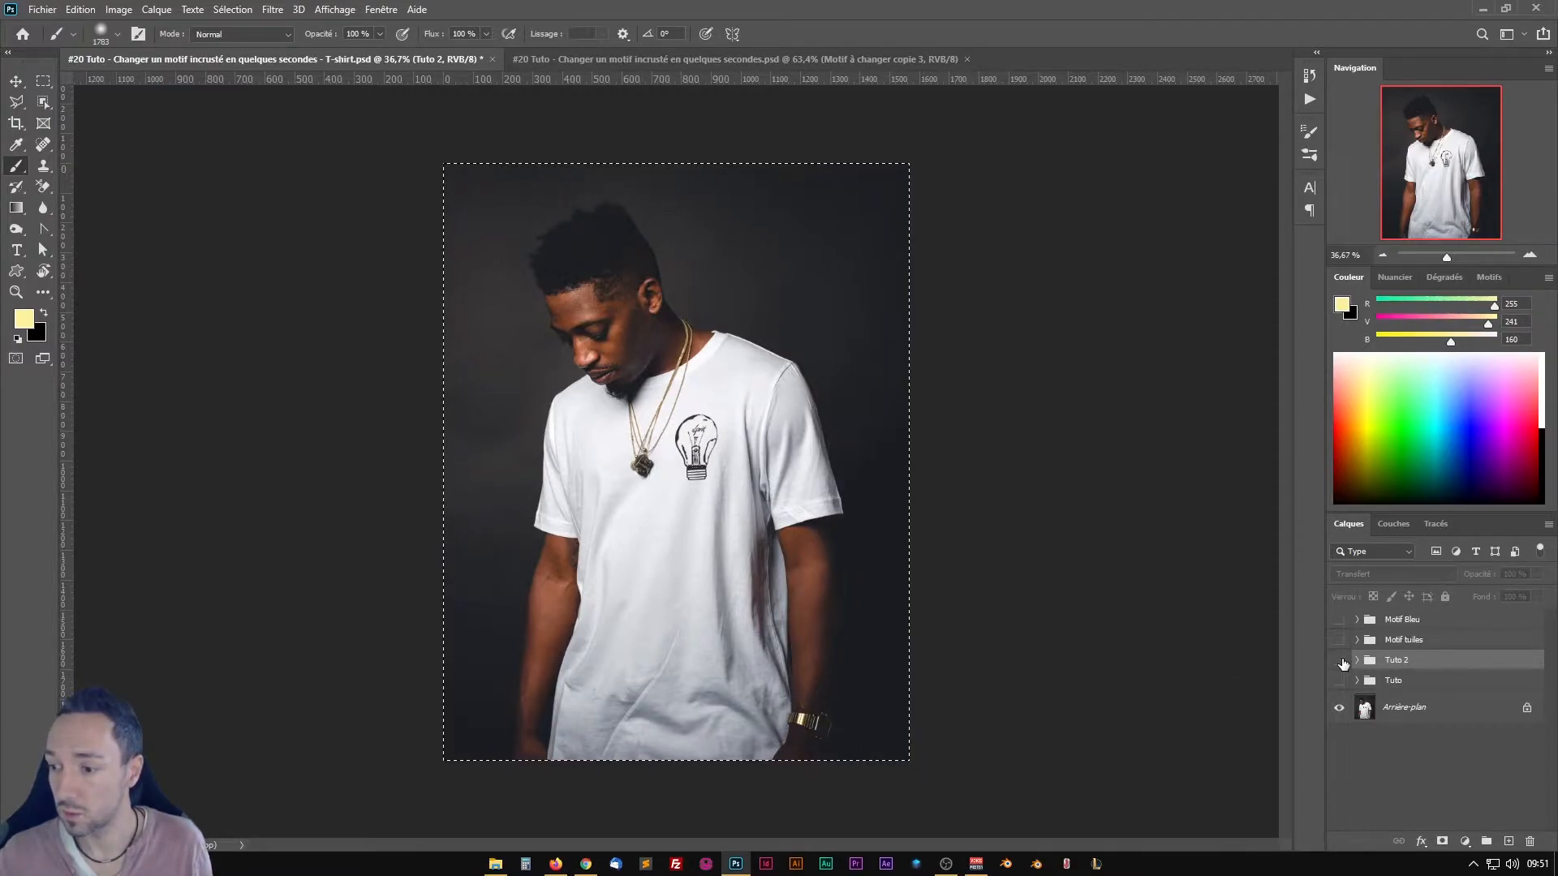
{"action": "left_click", "coordinate": [1426, 680], "text": "shift"}
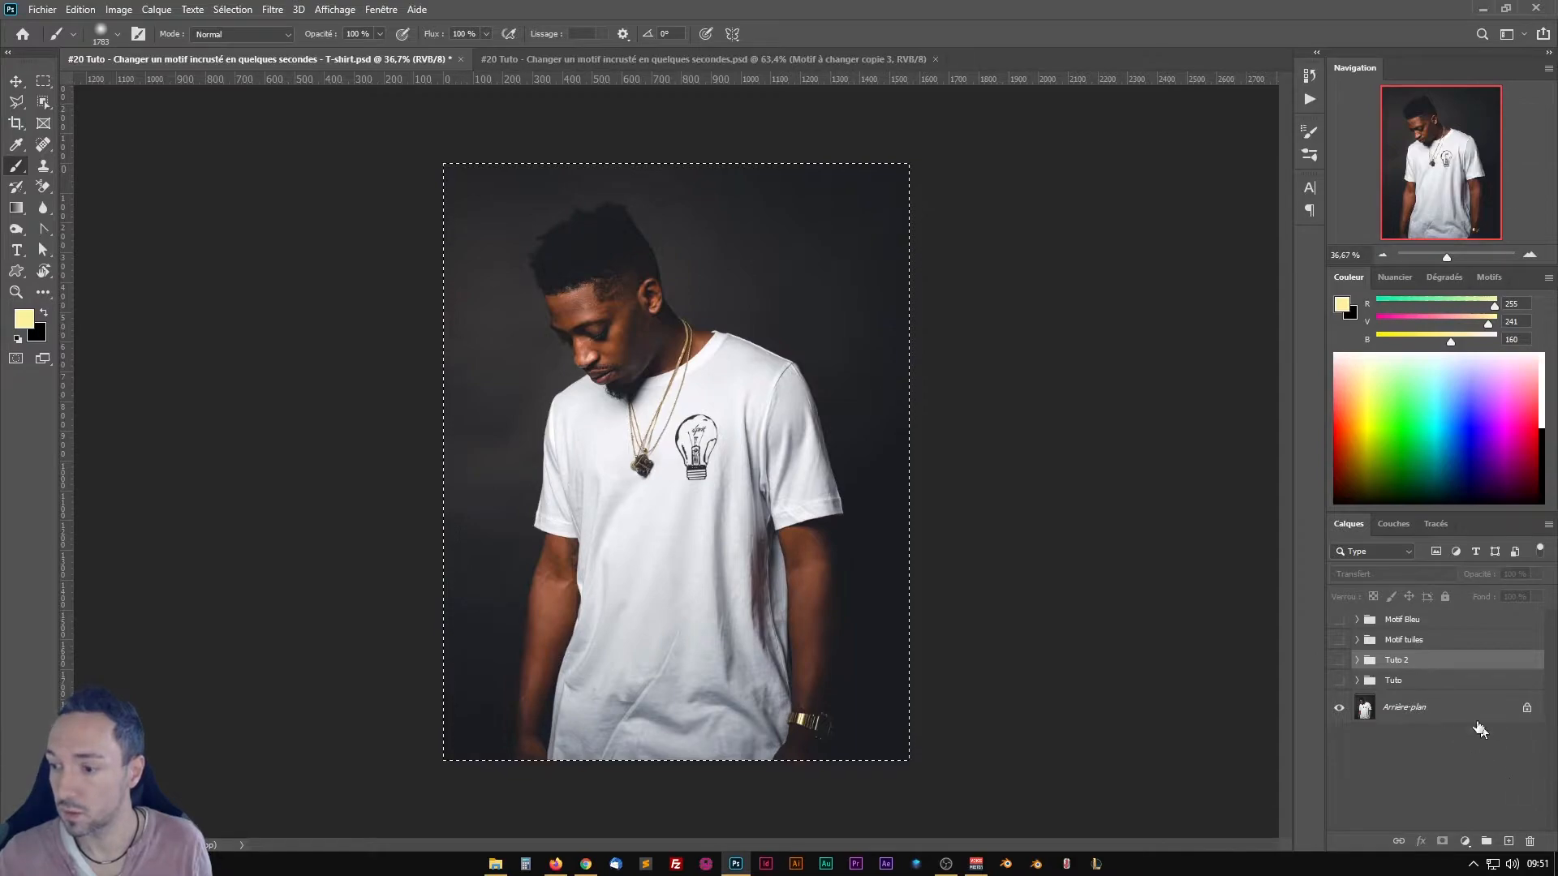
{"action": "left_click", "coordinate": [1416, 682], "text": "shift"}
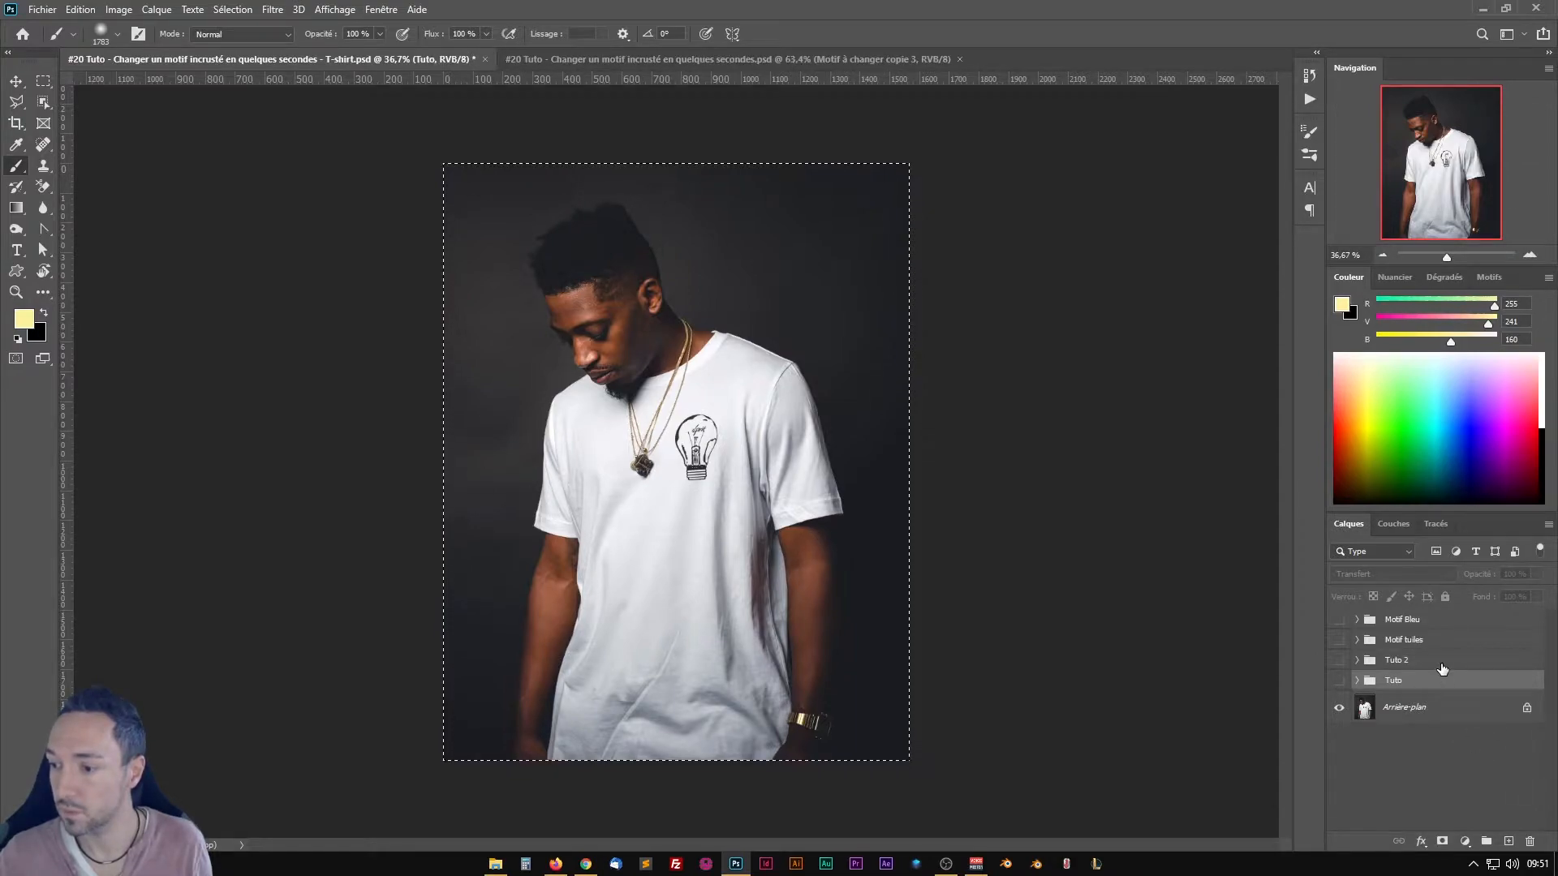
{"action": "left_click", "coordinate": [1532, 841]}
Step: Compare the tile and blue T-shirt patterns by toggling the Motif tuiles and Motif bleu groups, leaving only Motif tuiles shown
{"action": "left_click", "coordinate": [1340, 639]}
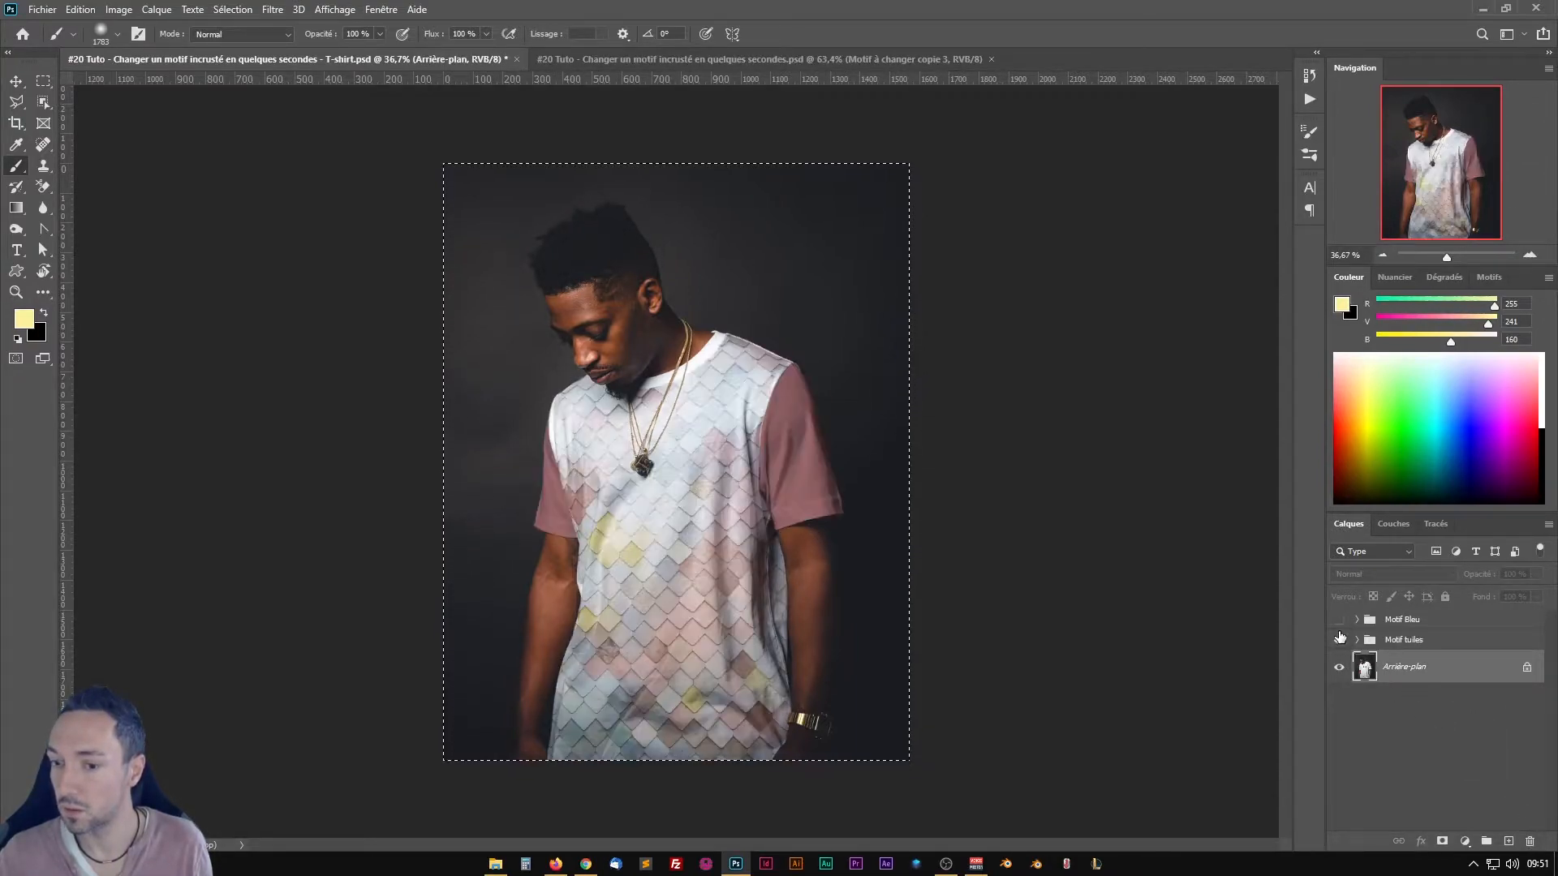
{"action": "left_click", "coordinate": [1340, 641]}
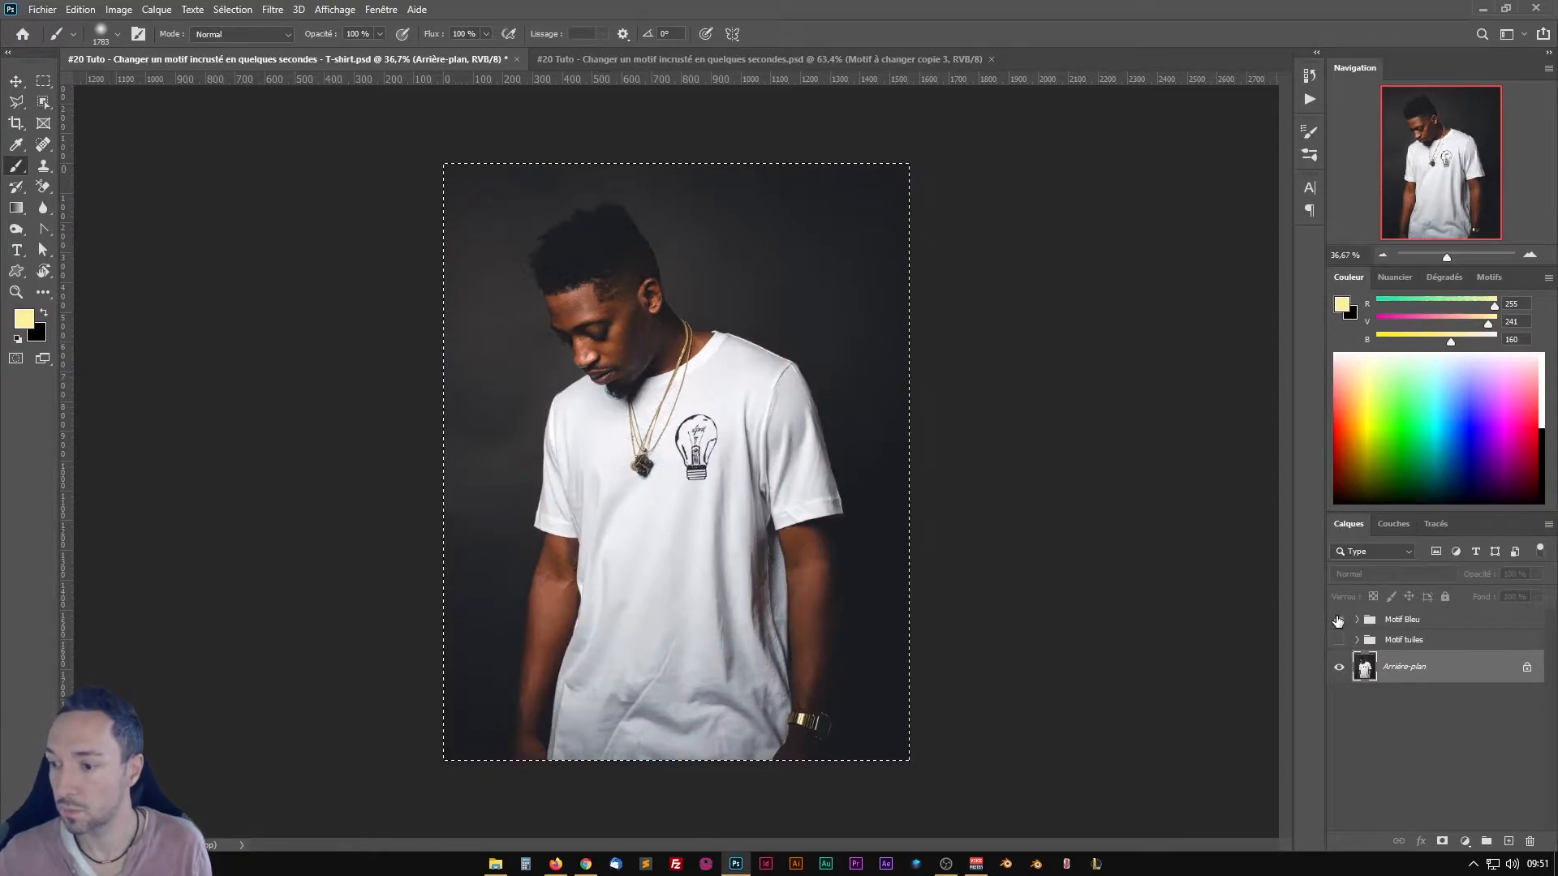
{"action": "left_click", "coordinate": [1339, 620]}
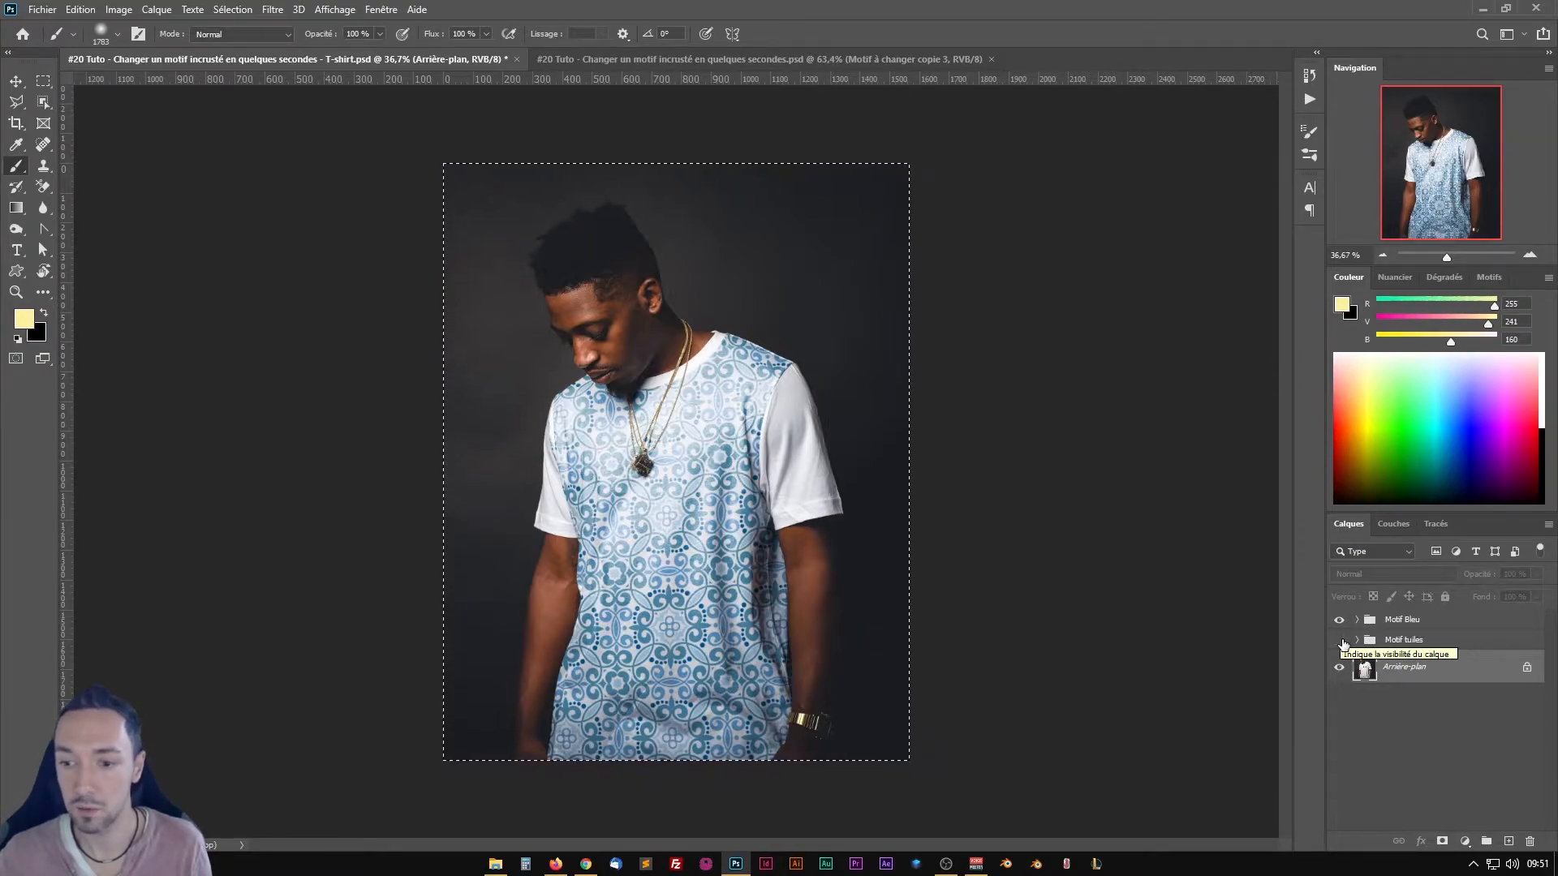
{"action": "left_click", "coordinate": [1340, 640]}
{"action": "left_click", "coordinate": [1340, 620]}
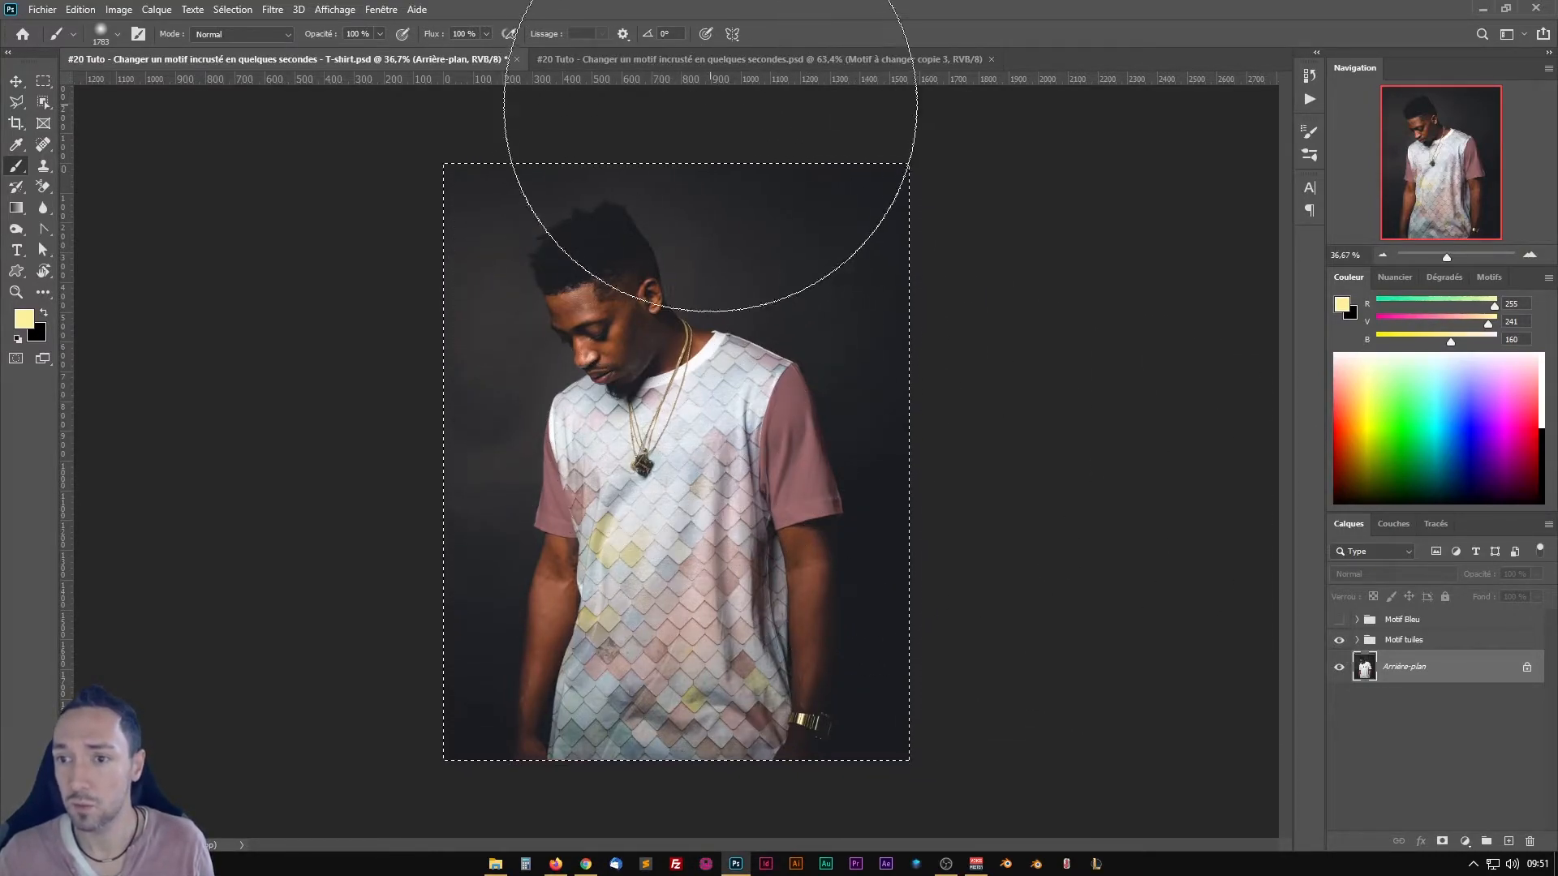
Step: In the face mask document, preview the Motif à changer layers one at a time, leaving only Motif à changer copie 3 shown
{"action": "left_click", "coordinate": [731, 65]}
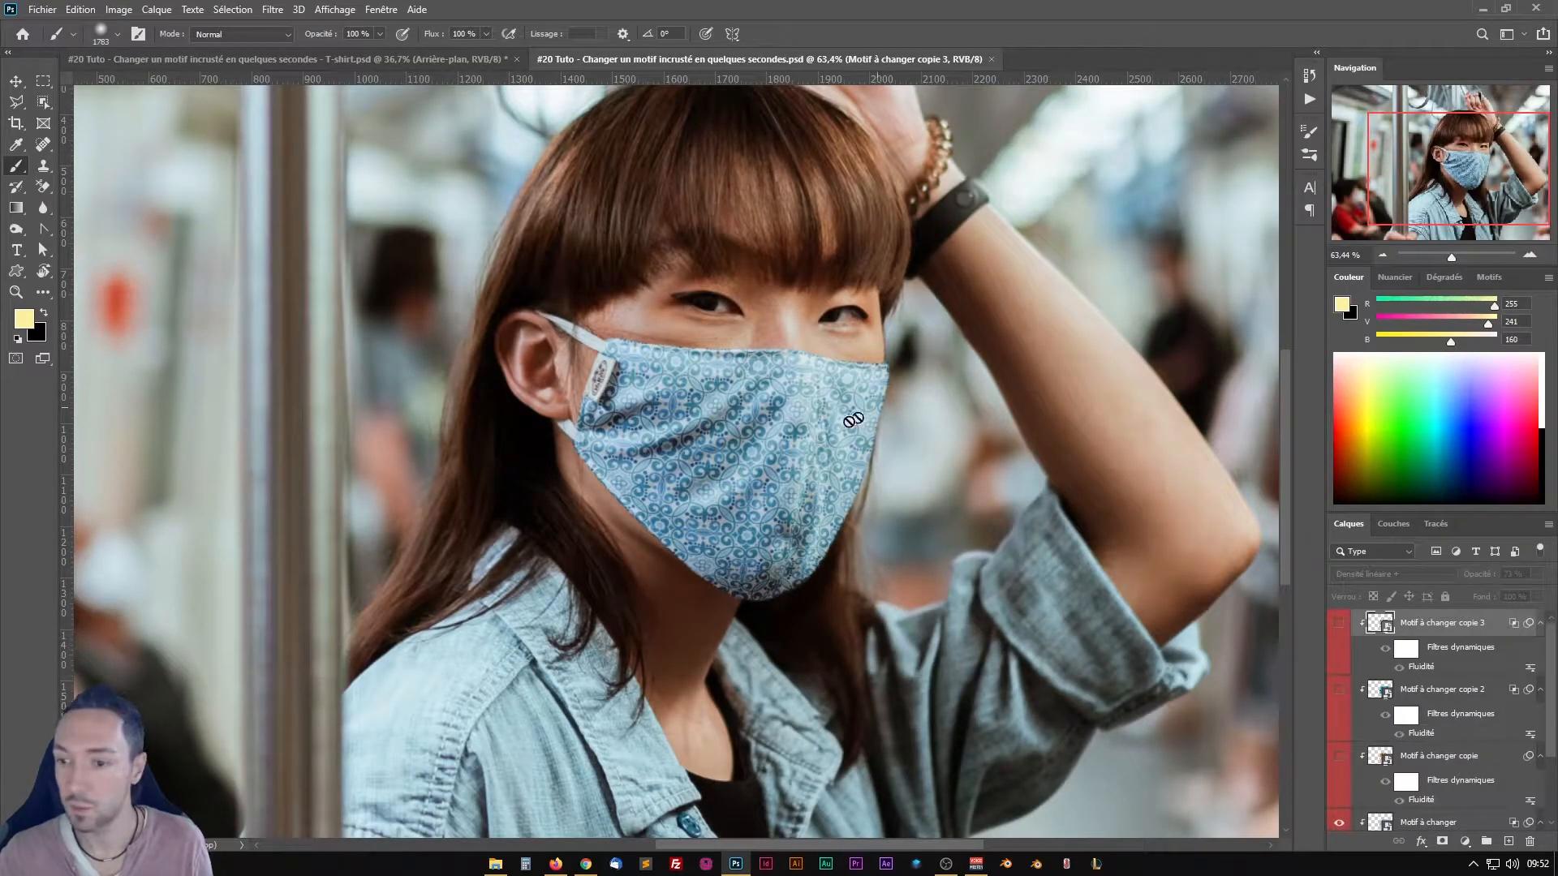
{"action": "left_click", "coordinate": [1339, 822]}
{"action": "left_click", "coordinate": [1339, 757]}
{"action": "left_click", "coordinate": [1340, 758]}
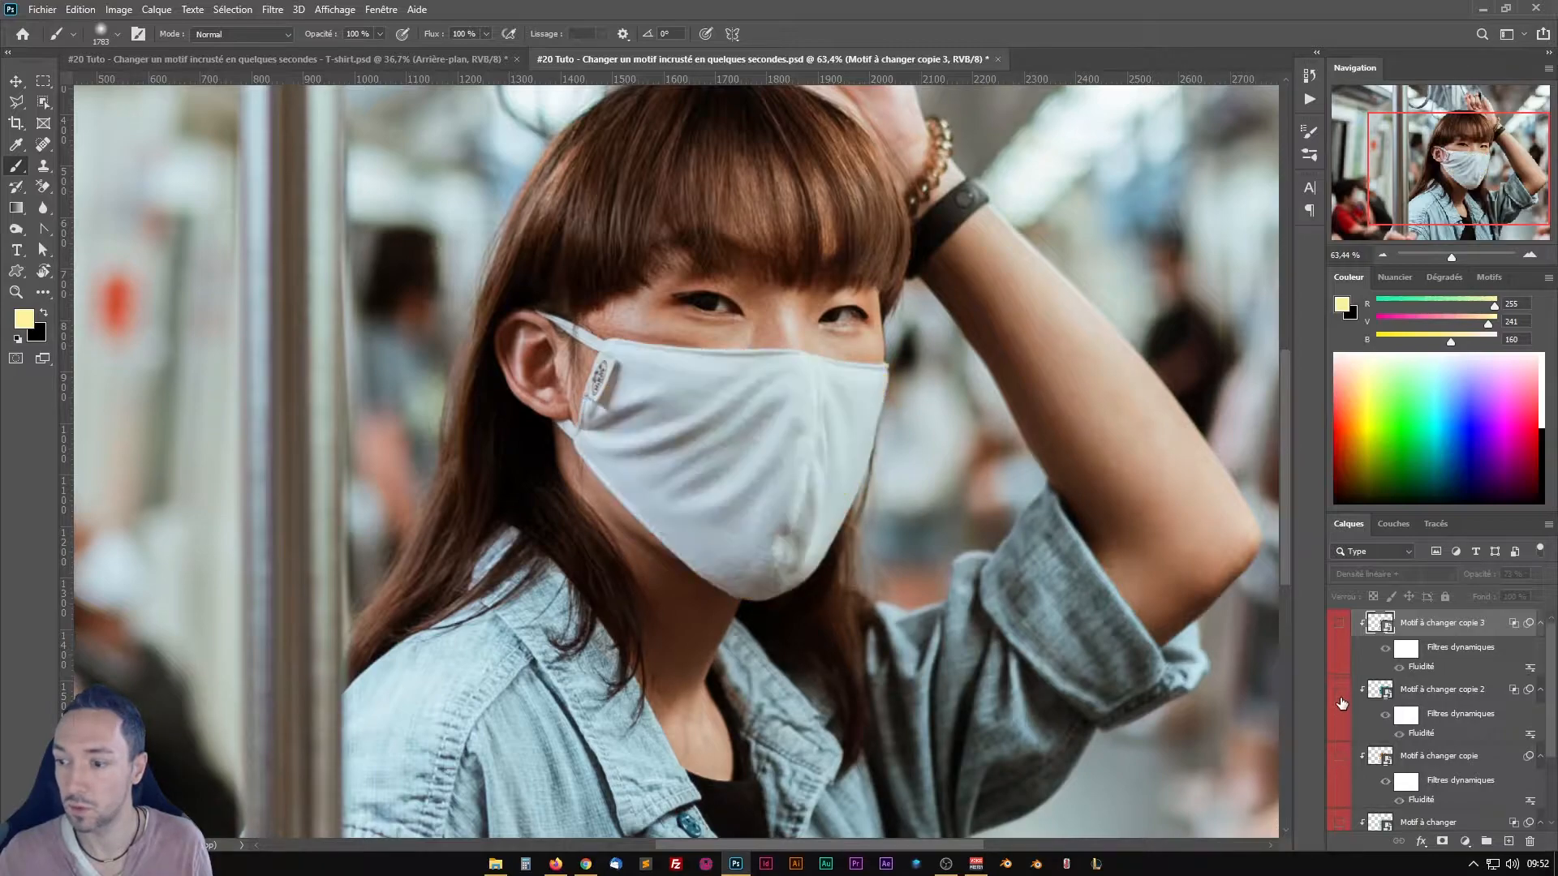
{"action": "left_click", "coordinate": [1340, 690]}
{"action": "left_click", "coordinate": [1341, 690]}
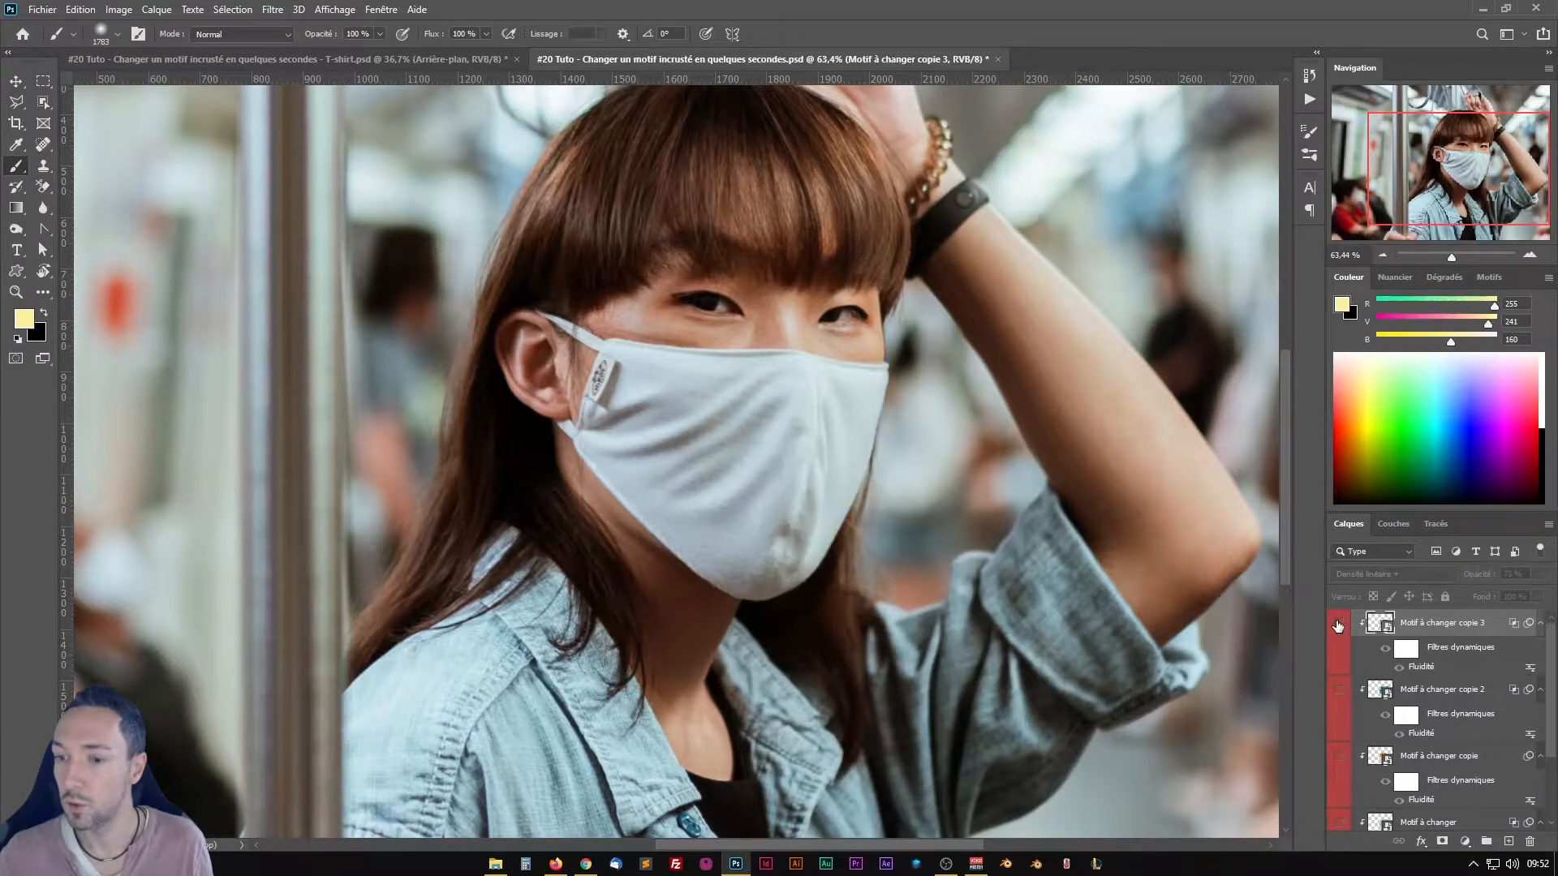
{"action": "left_click", "coordinate": [1339, 624]}
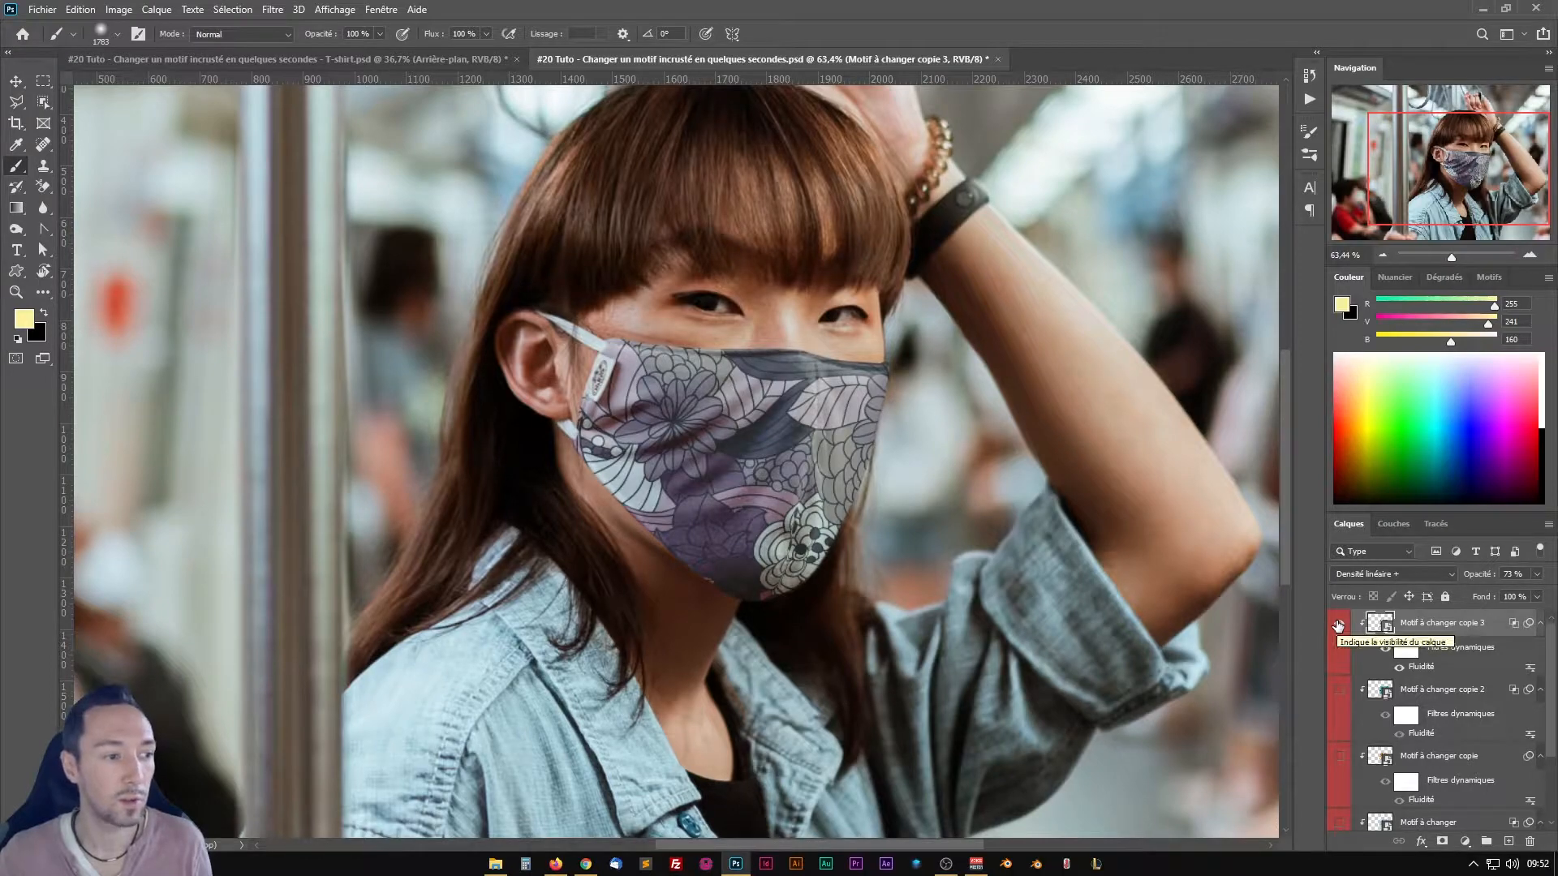
{"action": "left_click", "coordinate": [1339, 624]}
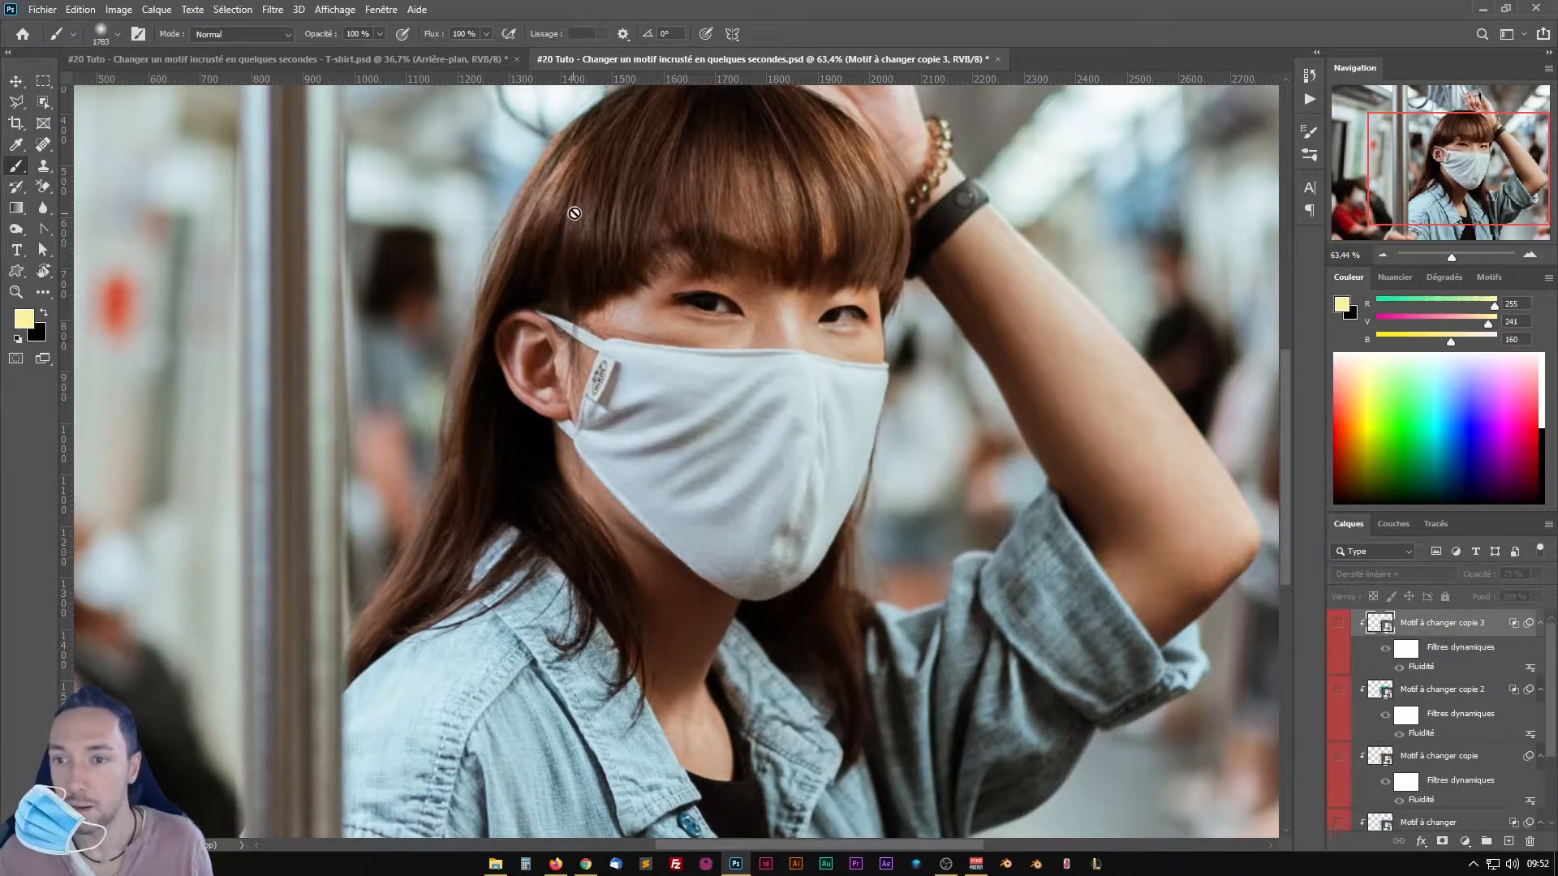
{"action": "left_click", "coordinate": [1340, 625]}
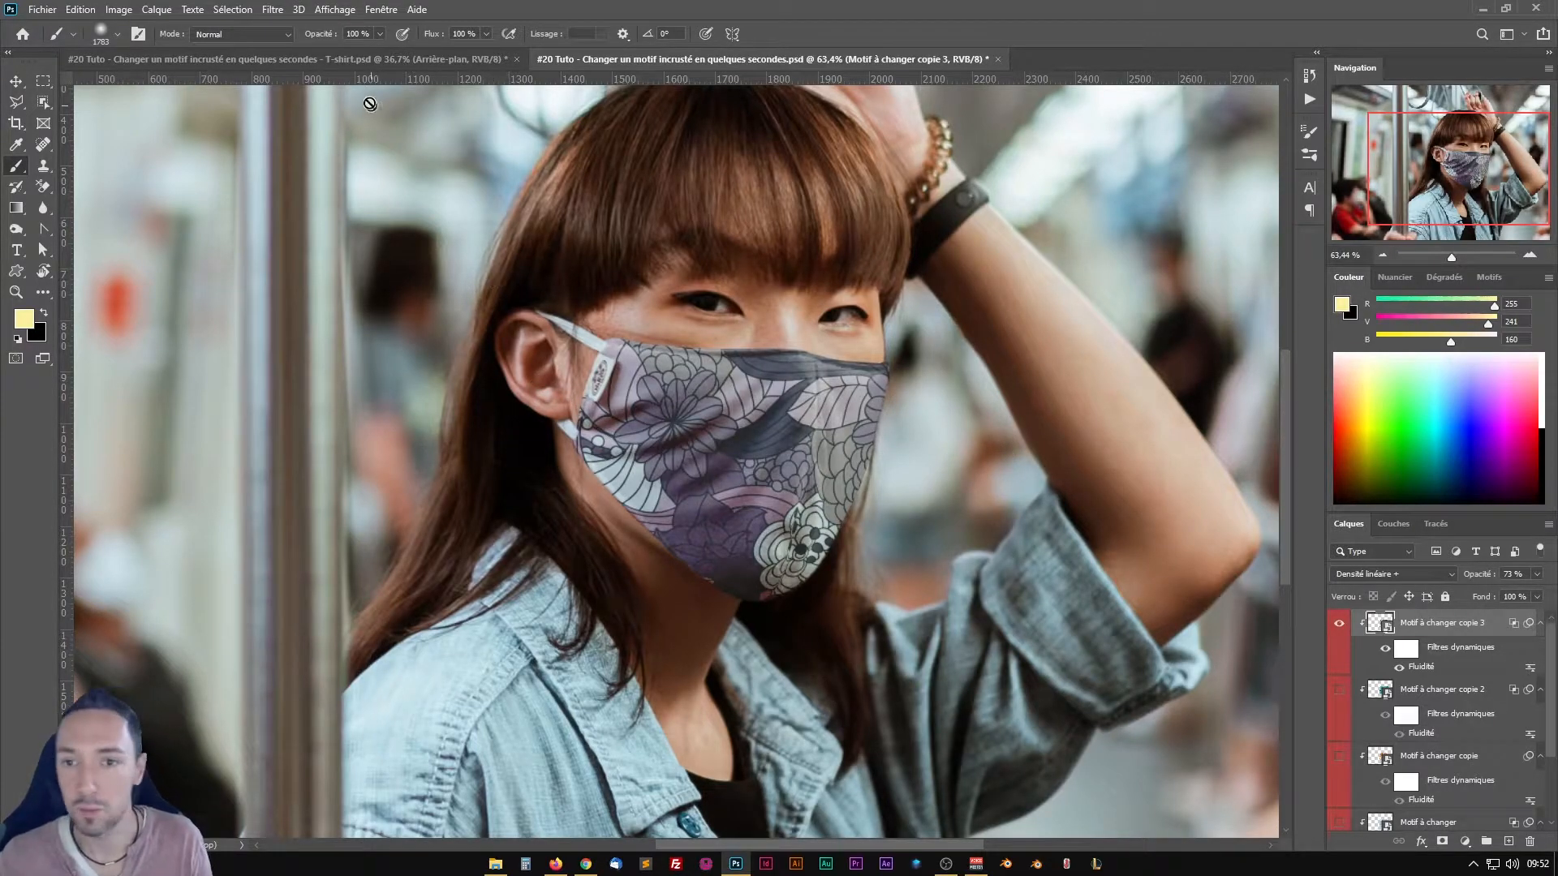
Step: Return to the T-shirt document, view the printed T-shirt example image in Photos, and close it
{"action": "left_click", "coordinate": [336, 58]}
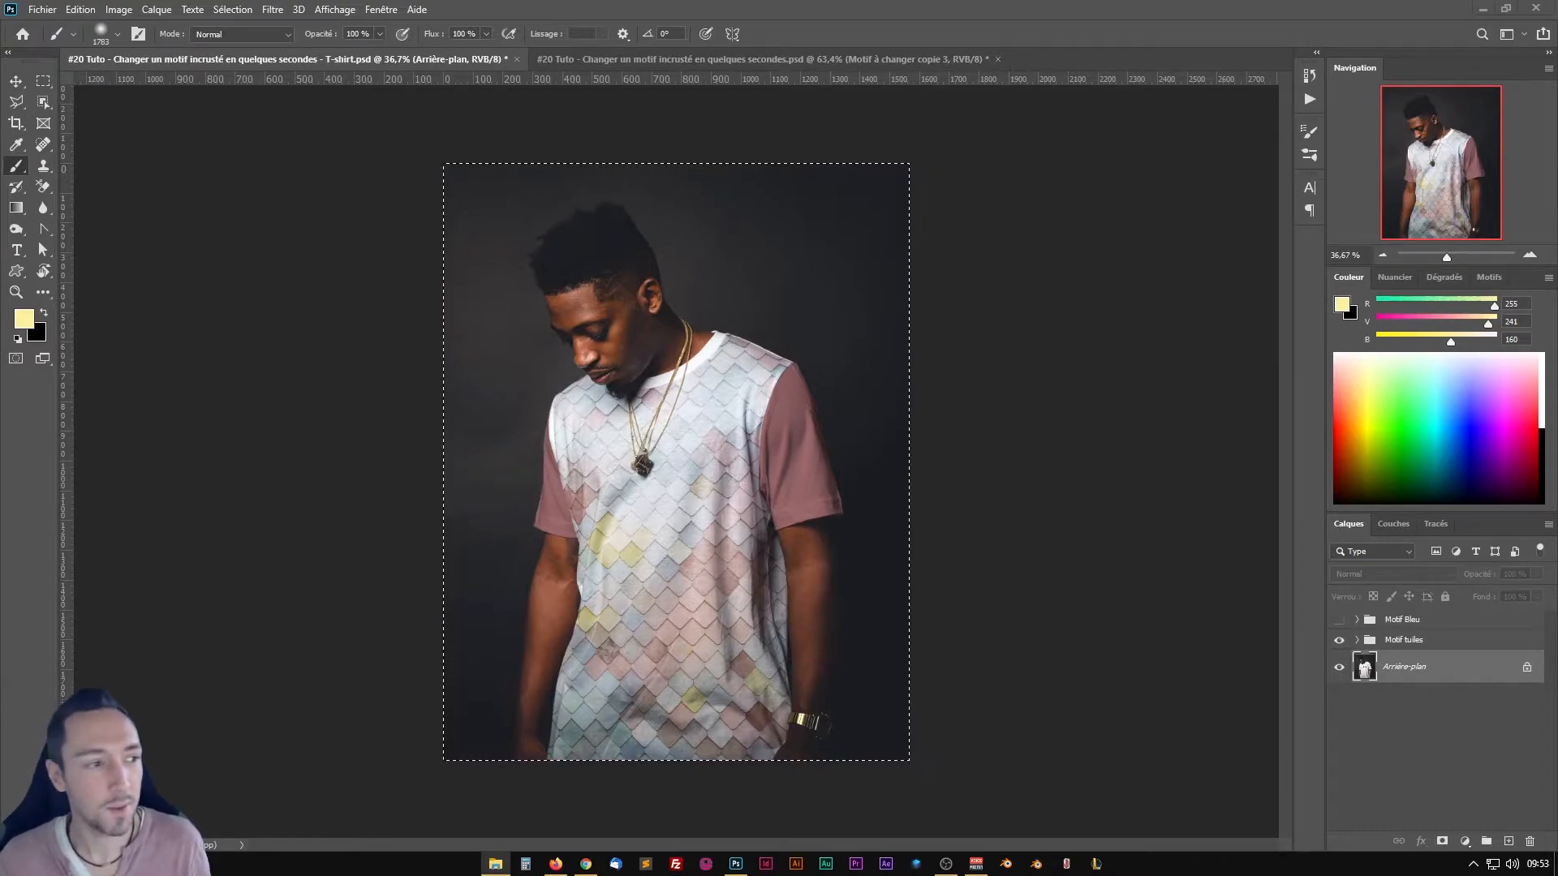
{"action": "key", "text": "alt+Tab"}
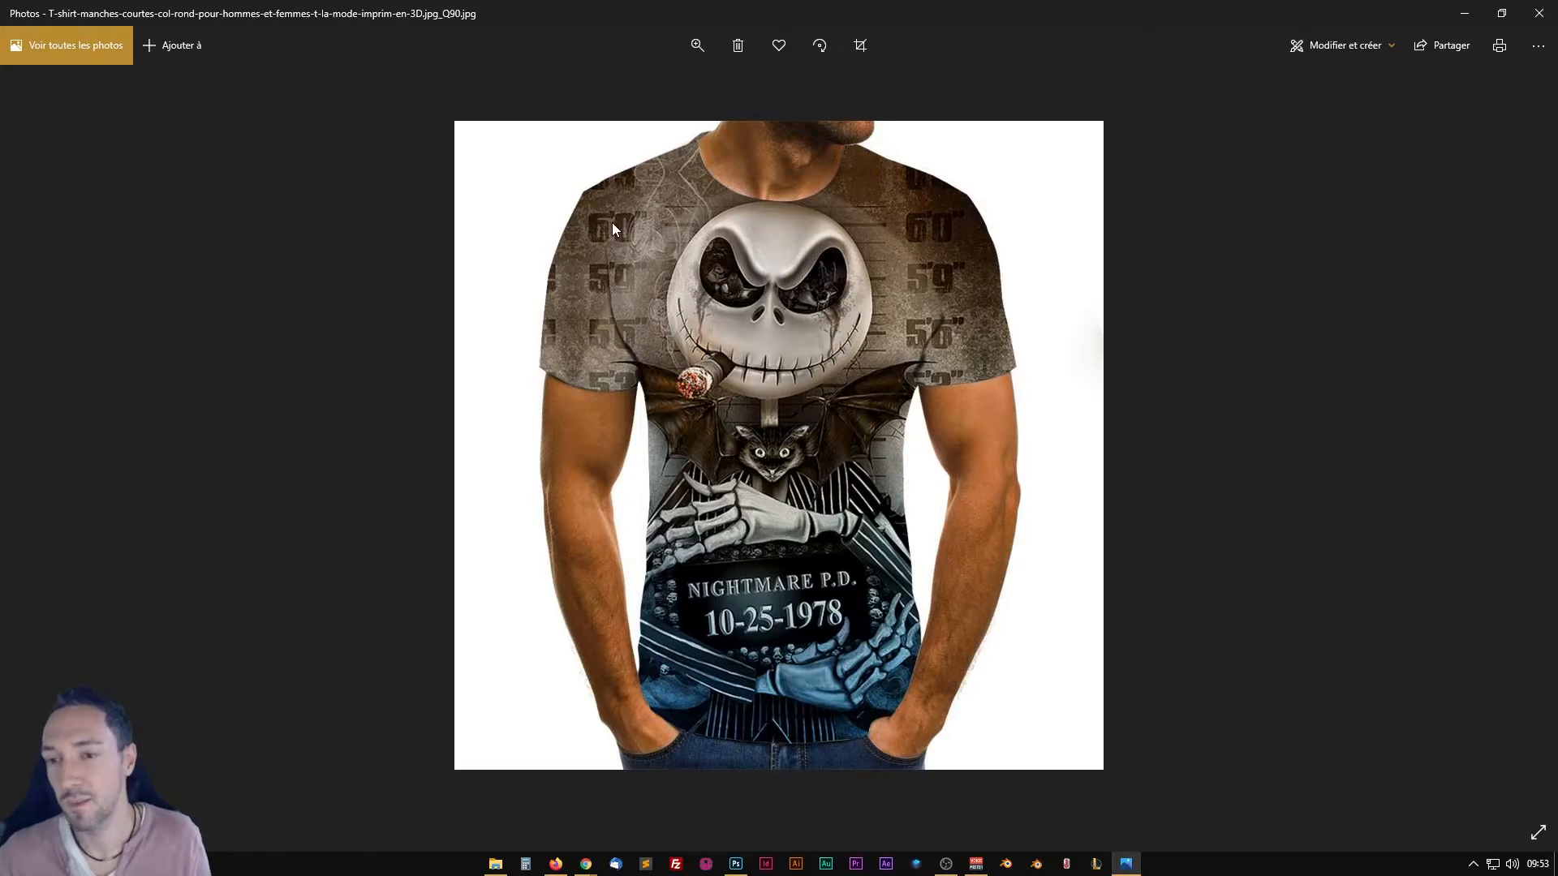
{"action": "left_click", "coordinate": [1541, 14]}
{"action": "left_click", "coordinate": [1540, 9]}
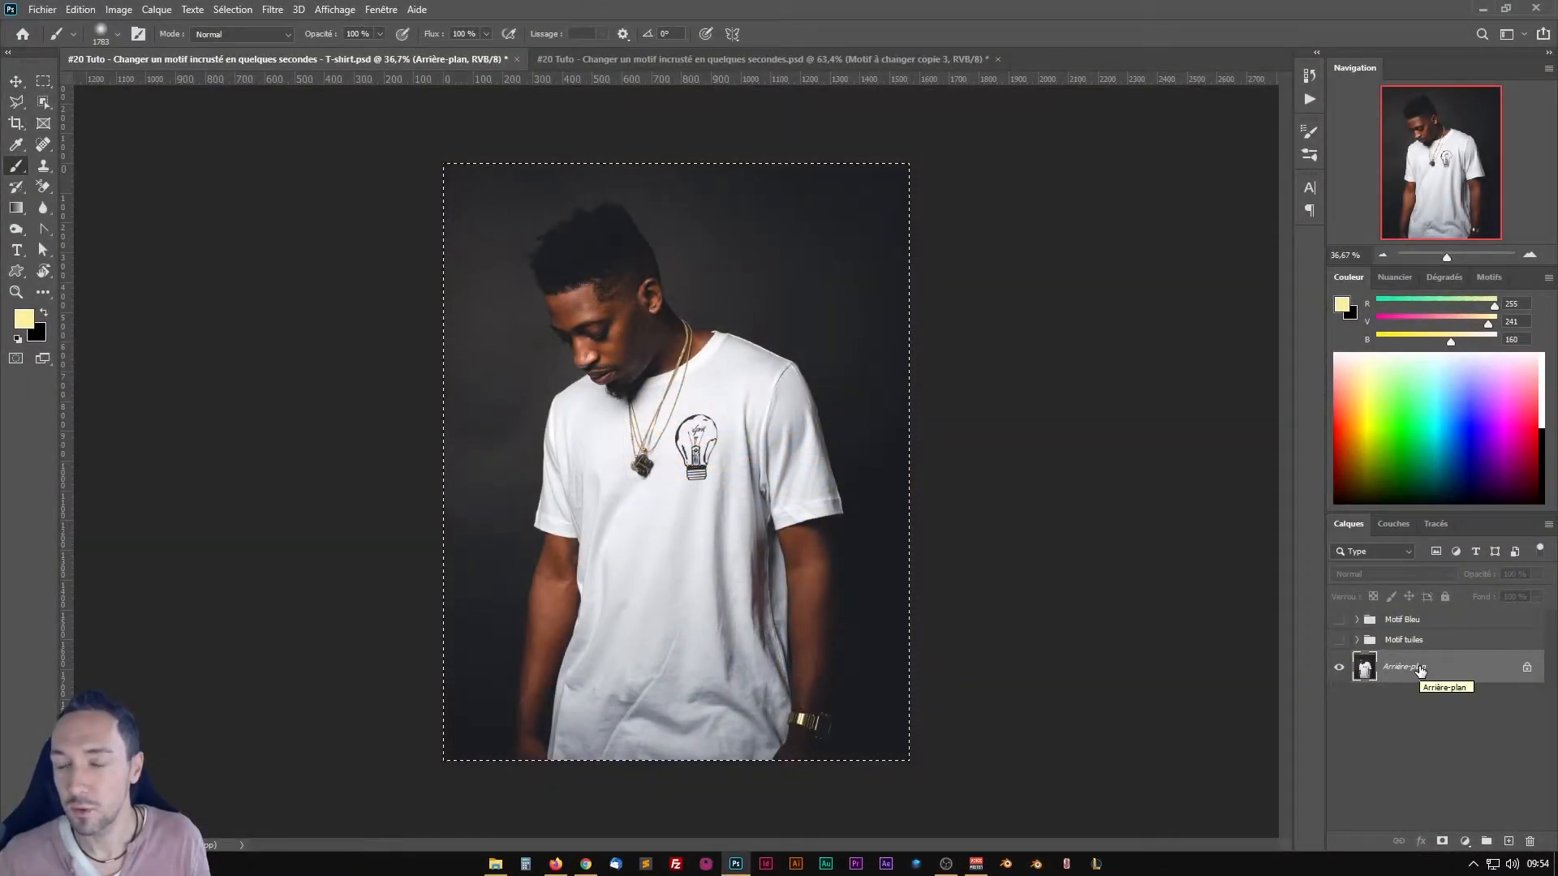
Step: Clear the selection and reload it from the contents of the Arrière-plan layer
{"action": "key", "text": "ctrl+d"}
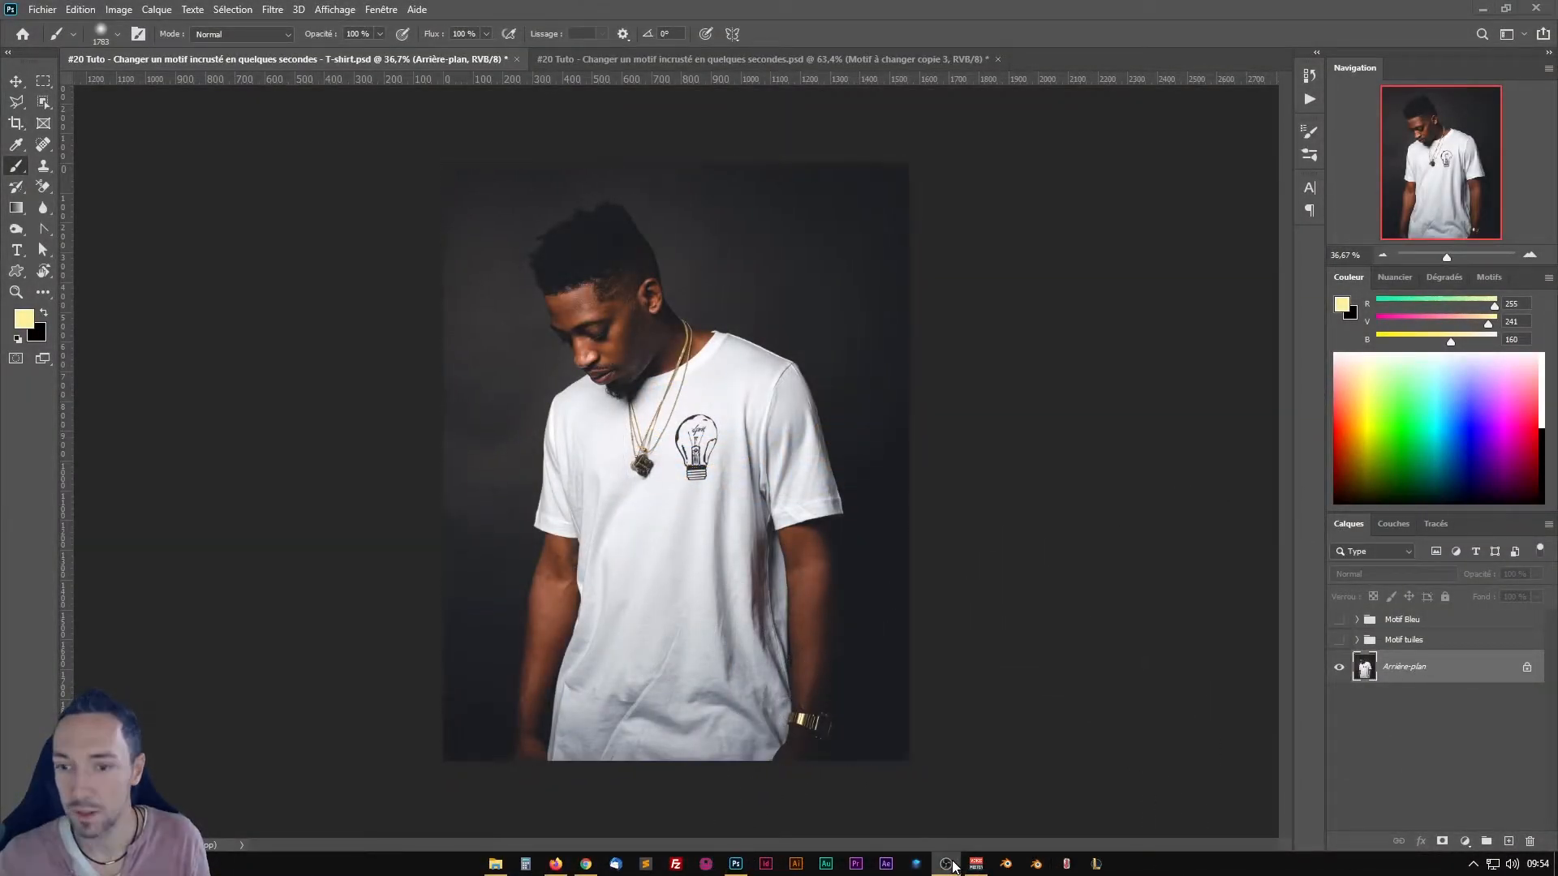
{"action": "left_click", "coordinate": [1367, 669], "text": "ctrl"}
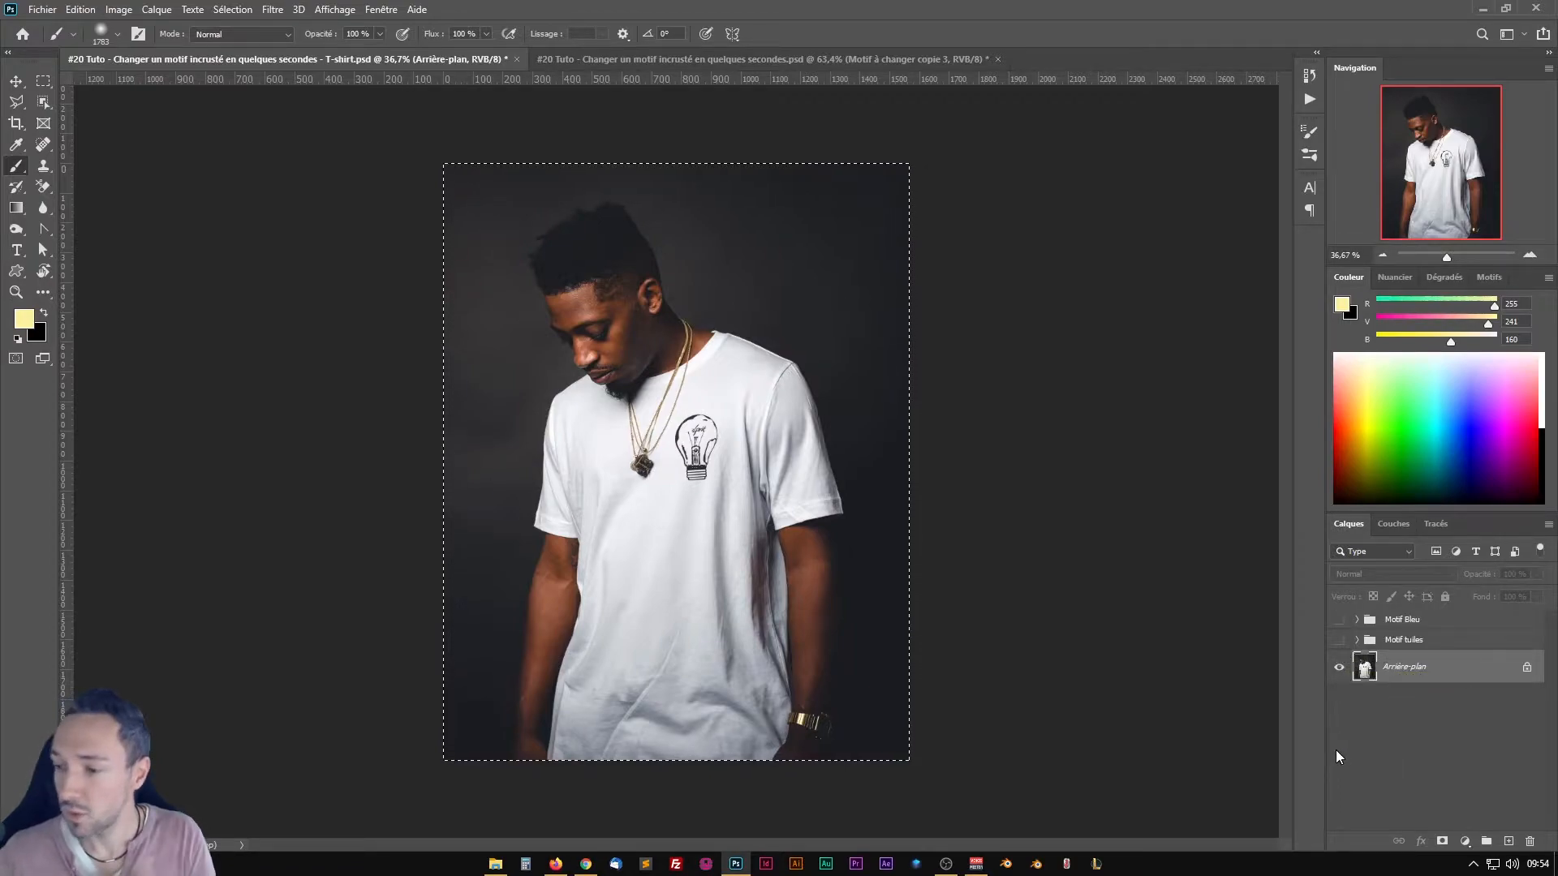
Step: Duplicate the Motif tuiles group directly above the background layer, rename the copy "Tuto", and show it
{"action": "scroll", "coordinate": [718, 494], "scroll_direction": "up", "scroll_amount": 3}
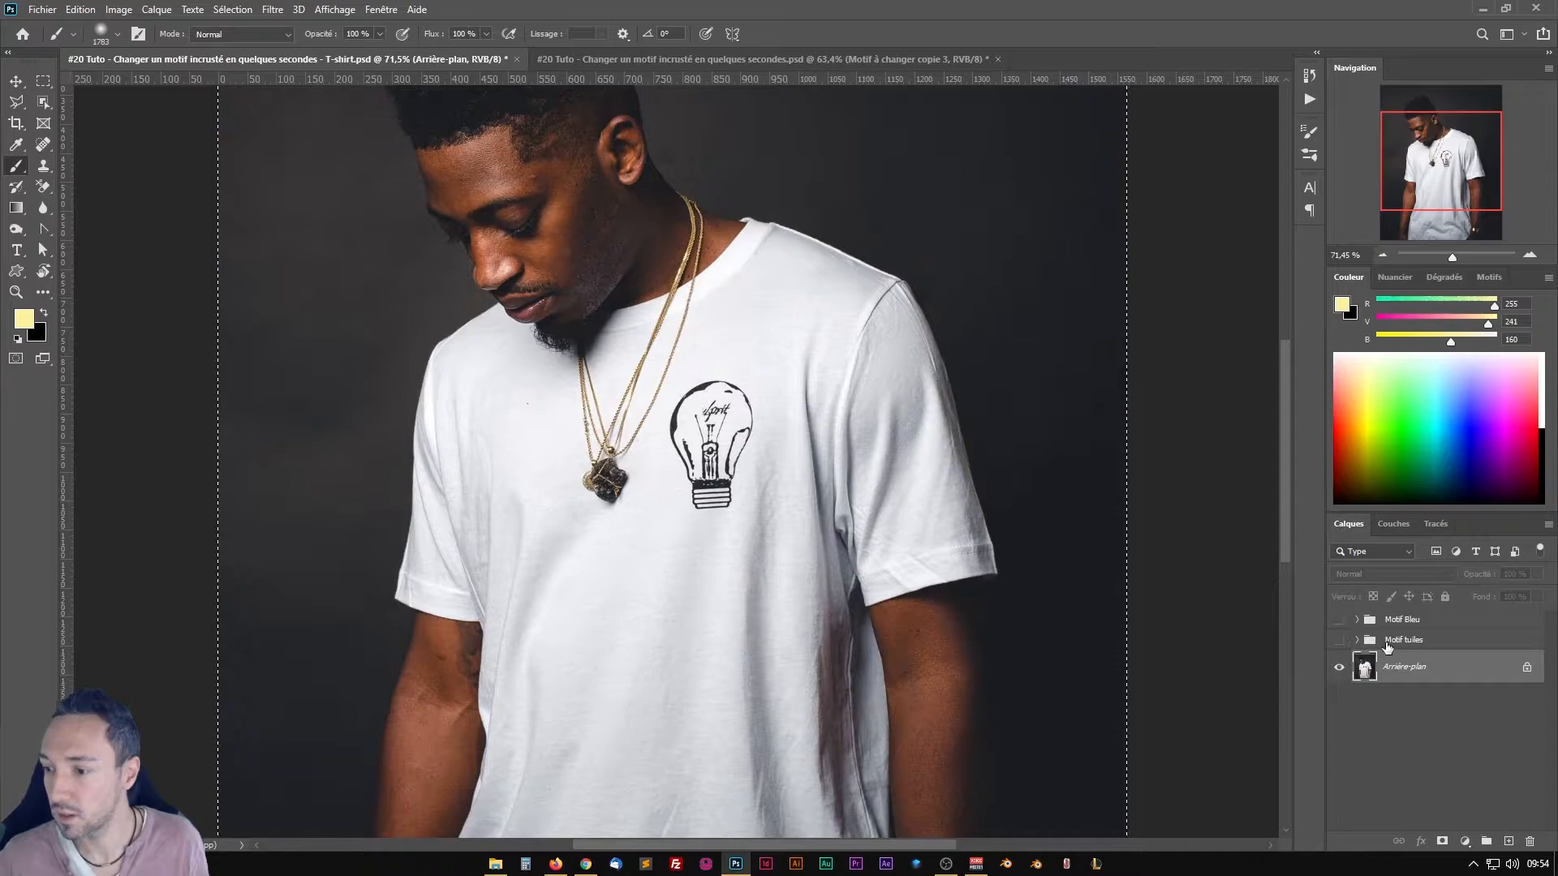
{"action": "left_click_drag", "start_coordinate": [1399, 647], "coordinate": [1412, 667]}
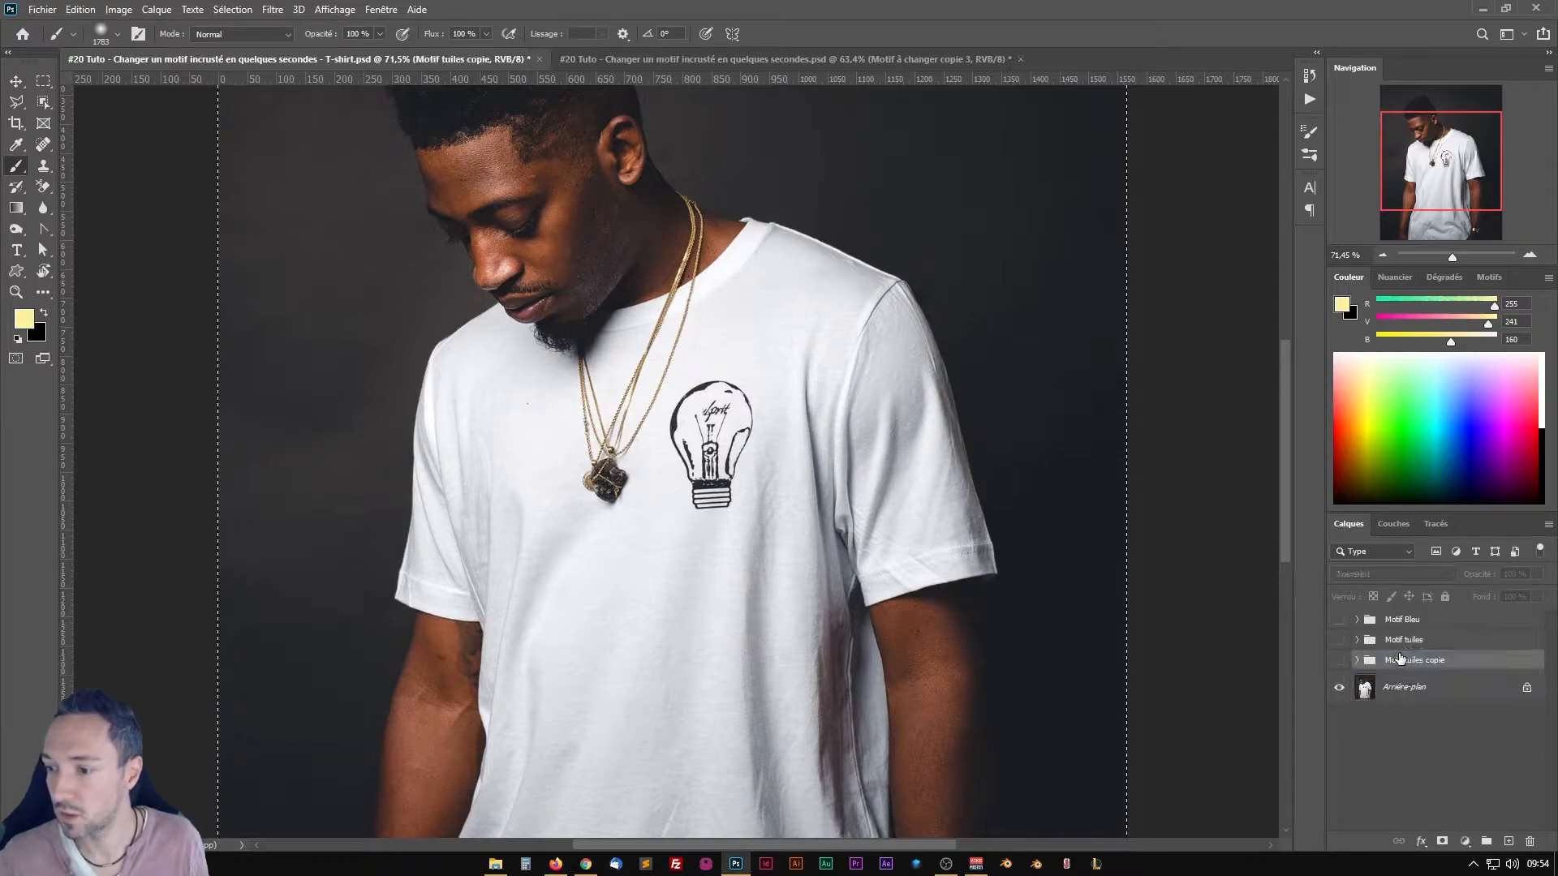
{"action": "double_click", "coordinate": [1416, 662]}
{"action": "type", "text": "Tuto"}
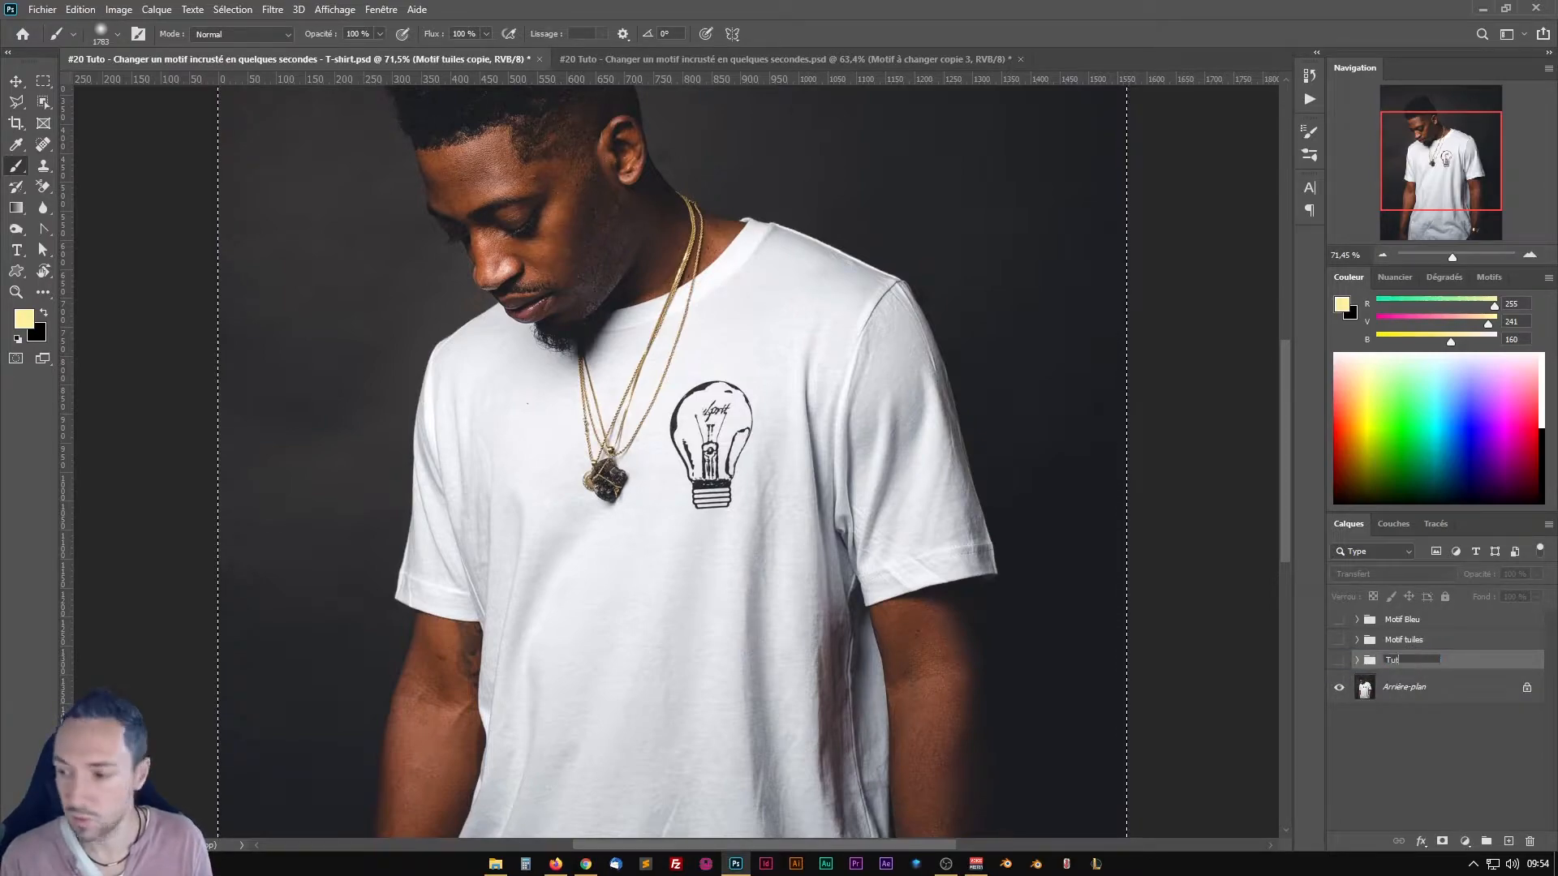
{"action": "key", "text": "Return"}
{"action": "left_click", "coordinate": [1340, 661]}
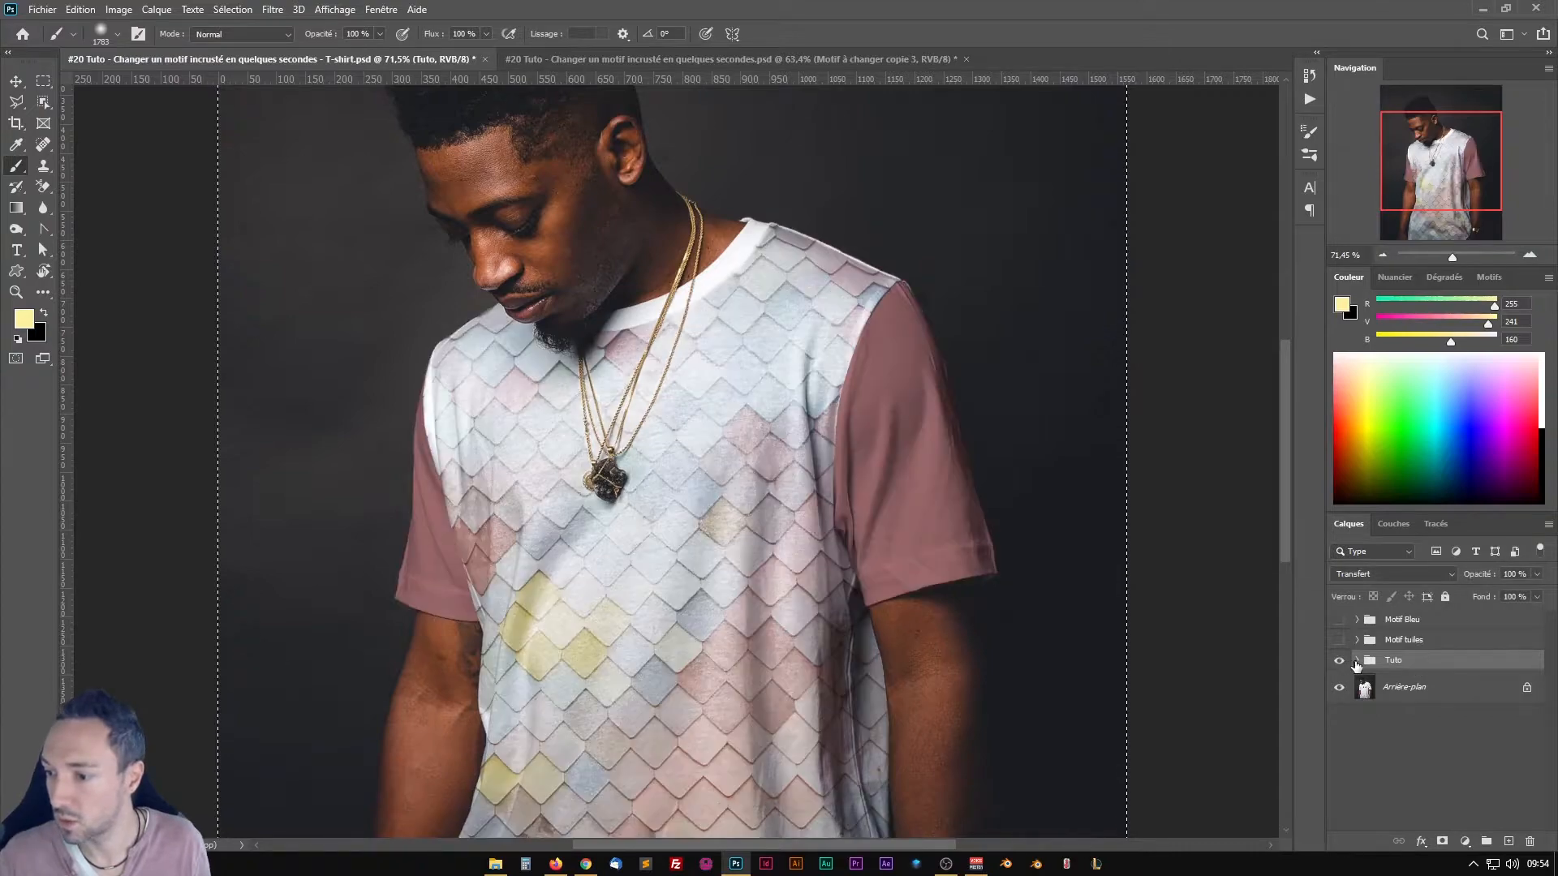
Step: Delete the Fond 1 and Fond 1 copie color fills and the clipped pexels pattern layer from the Tuto group
{"action": "left_click", "coordinate": [1358, 661]}
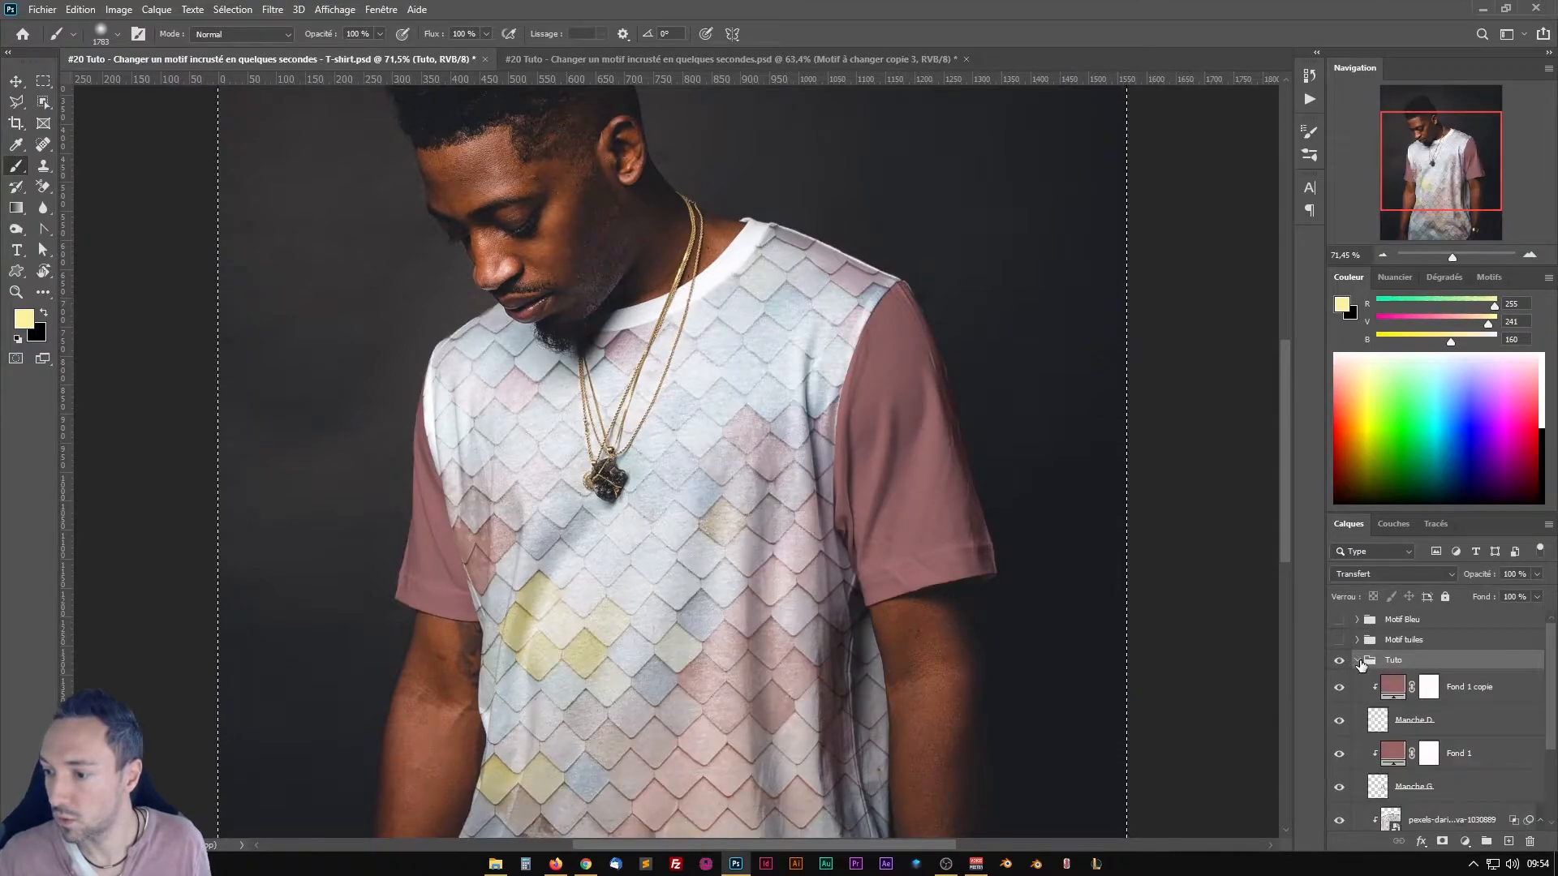
{"action": "left_click", "coordinate": [1469, 689]}
{"action": "left_click", "coordinate": [1485, 759], "text": "ctrl"}
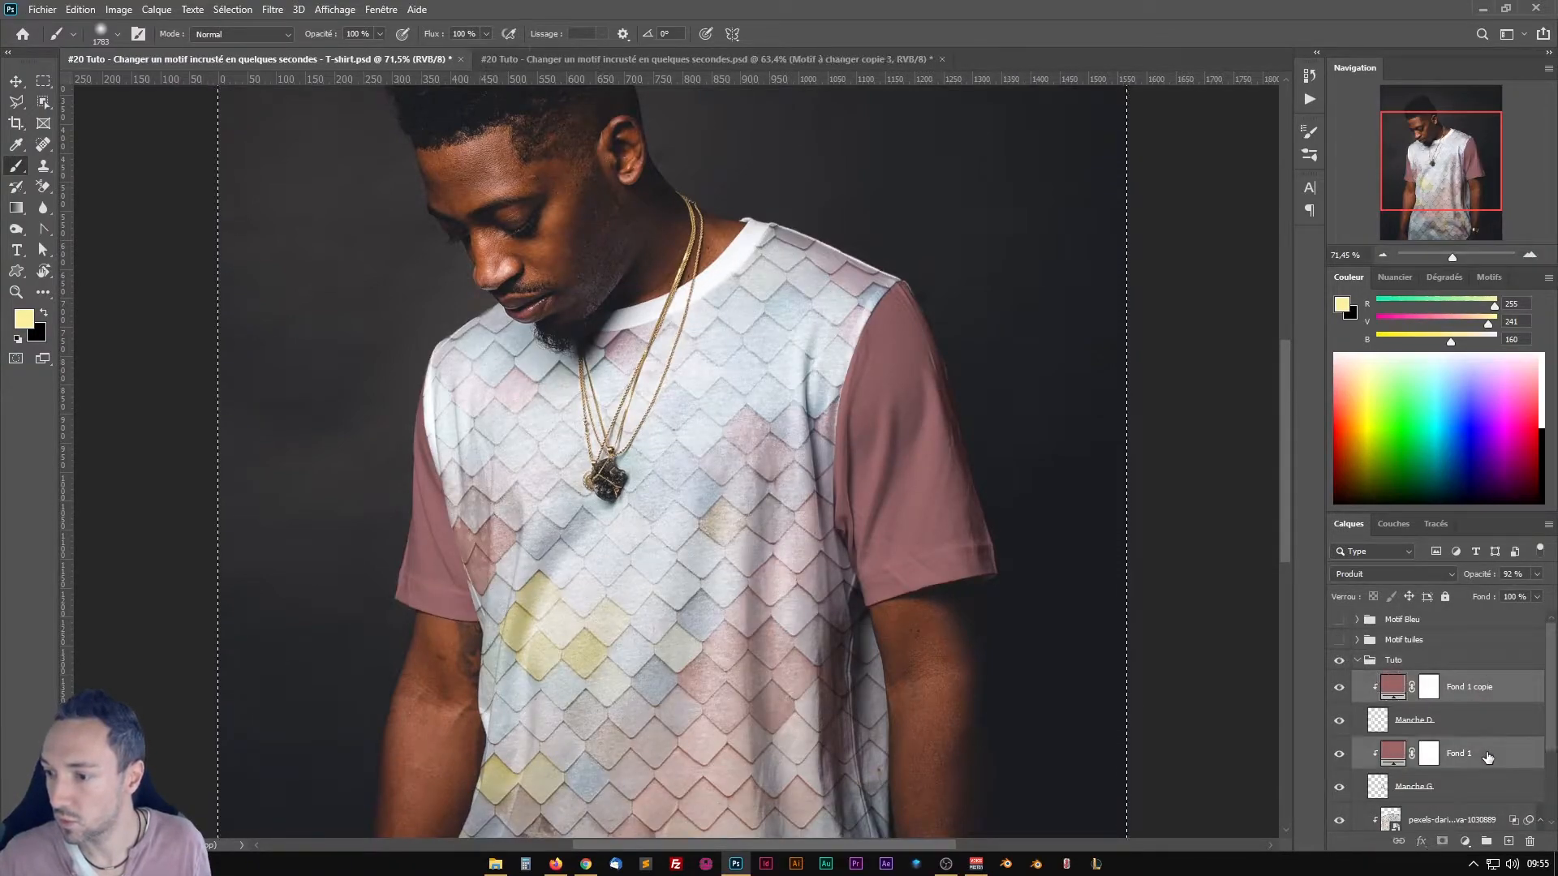
{"action": "scroll", "coordinate": [1483, 733], "scroll_direction": "down", "scroll_amount": 1}
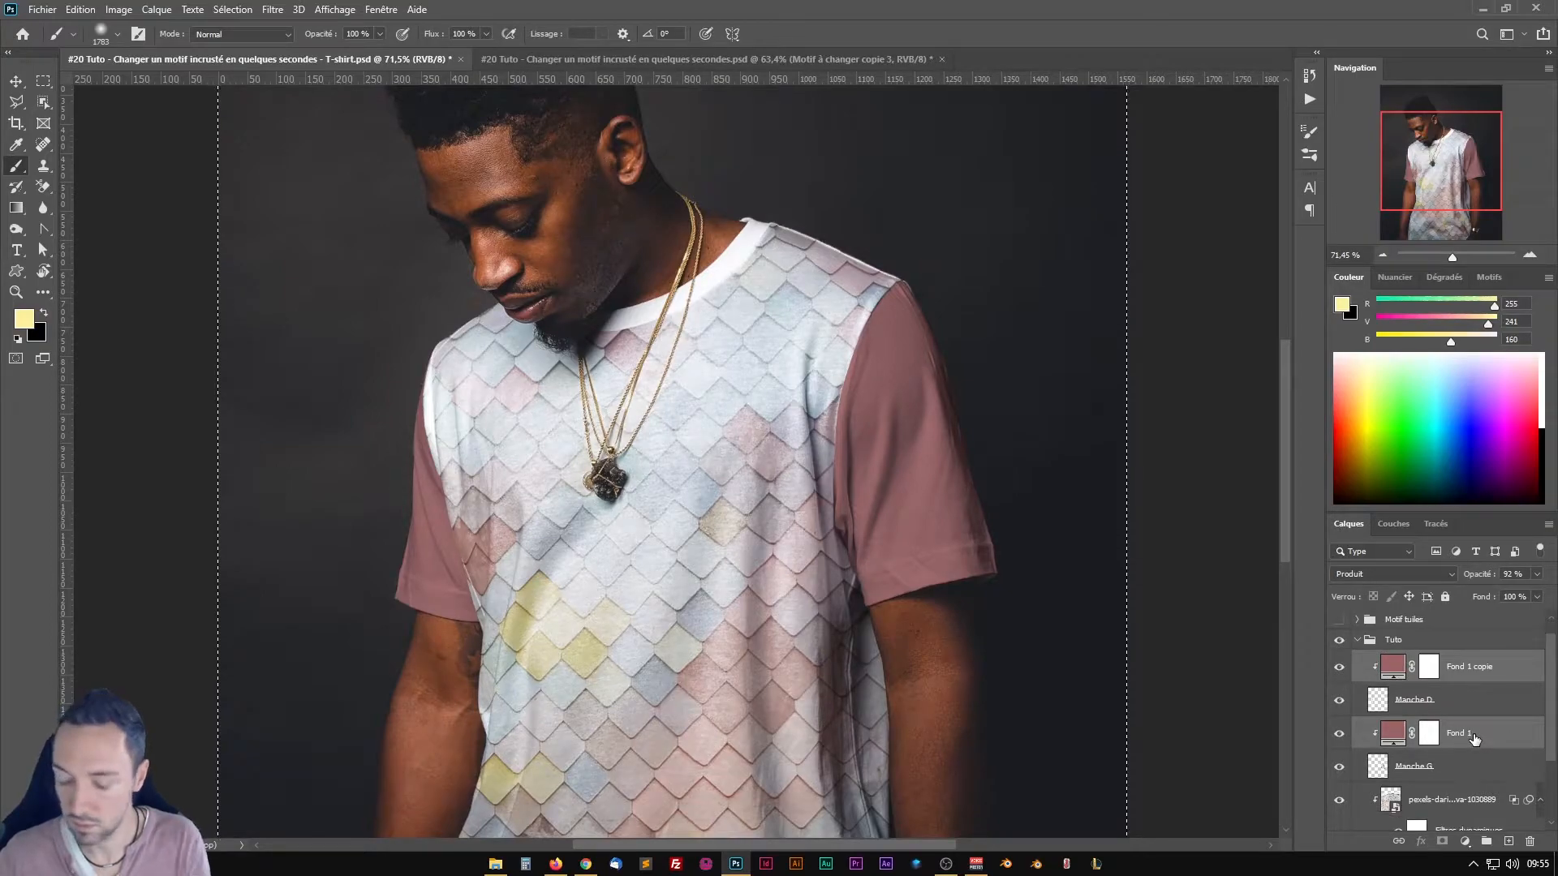
{"action": "left_click", "coordinate": [1531, 841]}
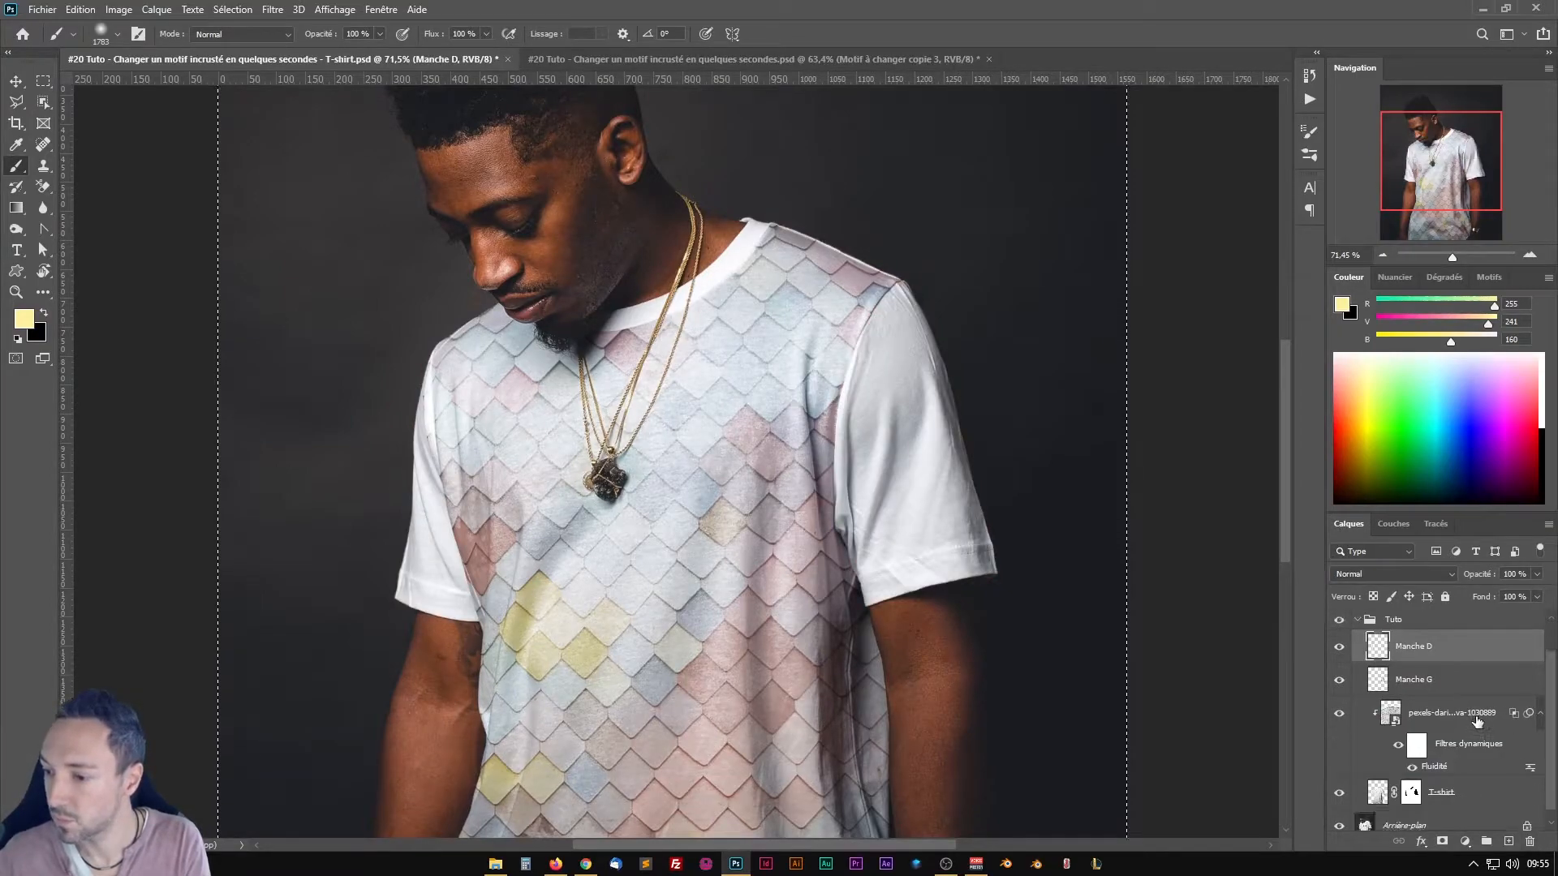
{"action": "left_click", "coordinate": [1426, 717]}
{"action": "left_click", "coordinate": [1530, 842]}
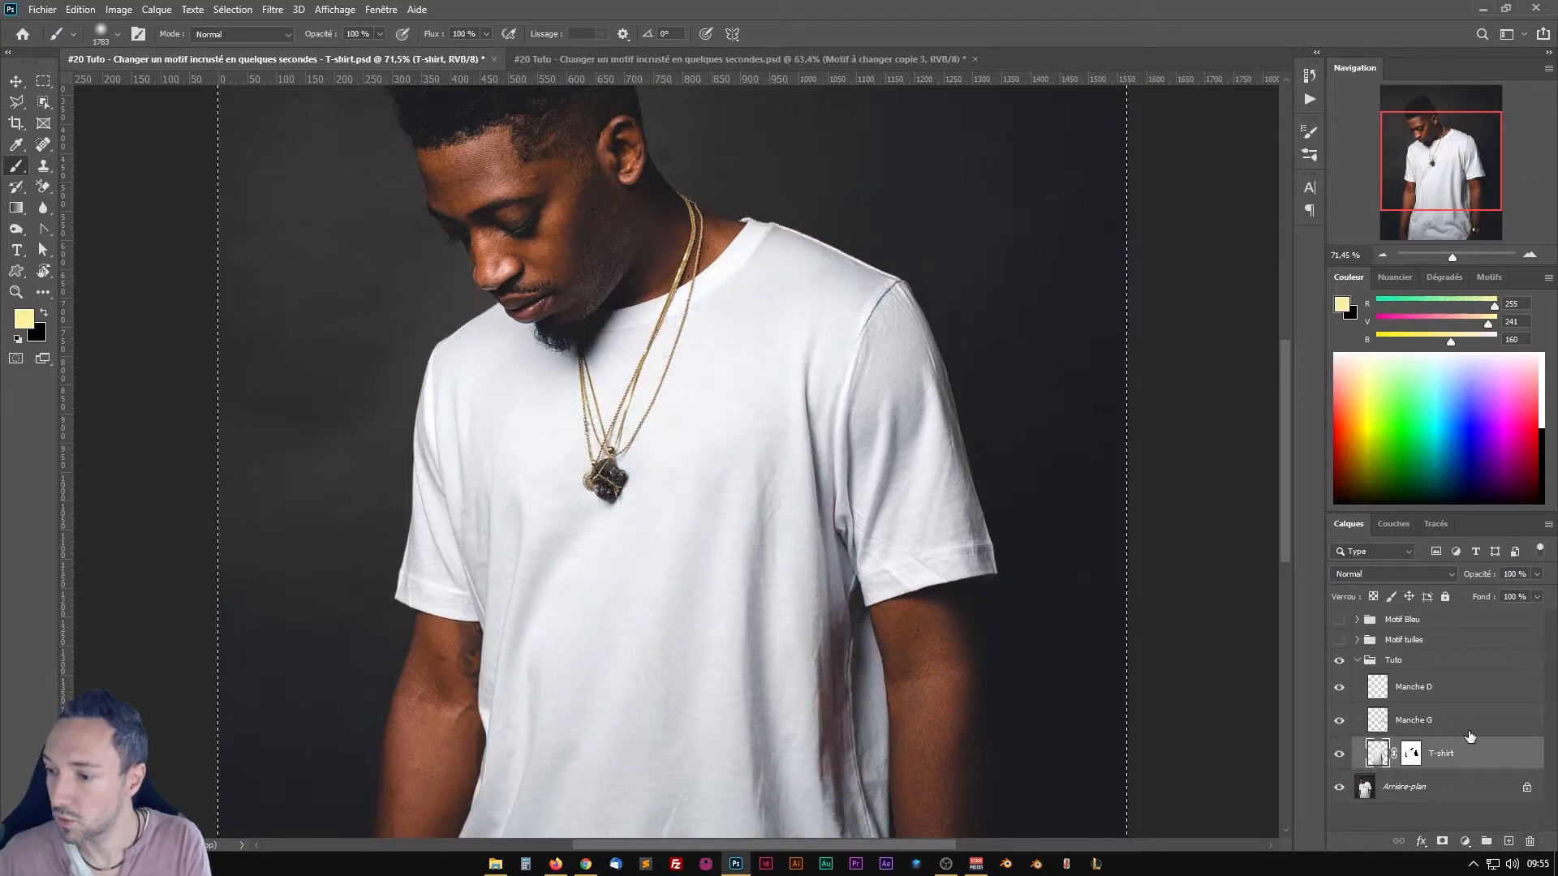
Step: Toggle the T-shirt layer and the Motif tuiles group to compare their effect, and reduce the brush size to 216
{"action": "scroll", "coordinate": [1400, 748], "scroll_direction": "down", "scroll_amount": 1}
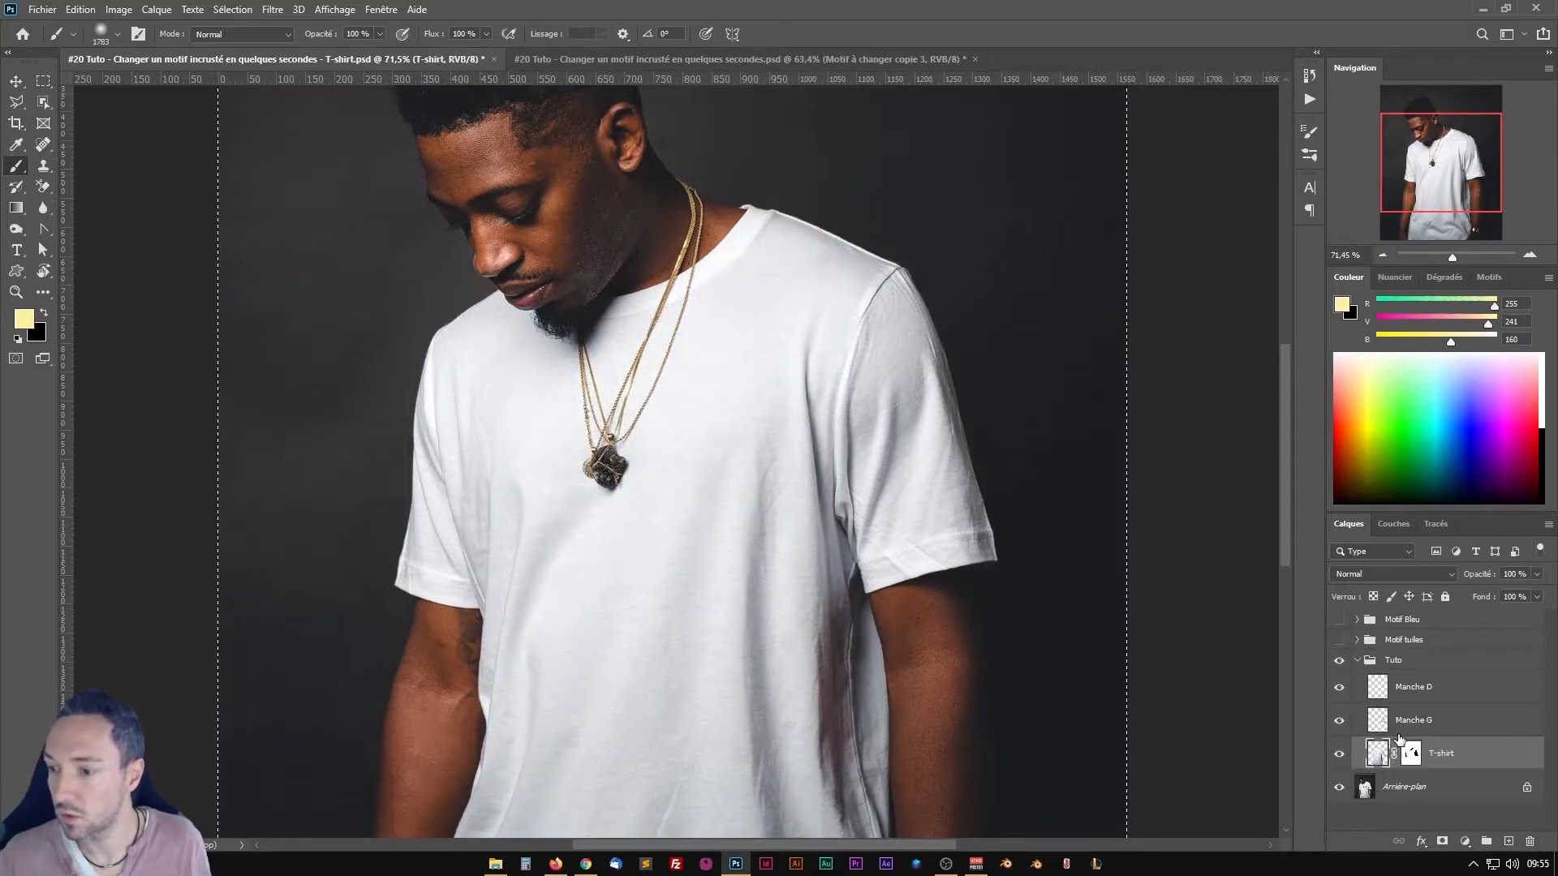
{"action": "left_click", "coordinate": [1342, 756]}
{"action": "left_click", "coordinate": [1341, 755]}
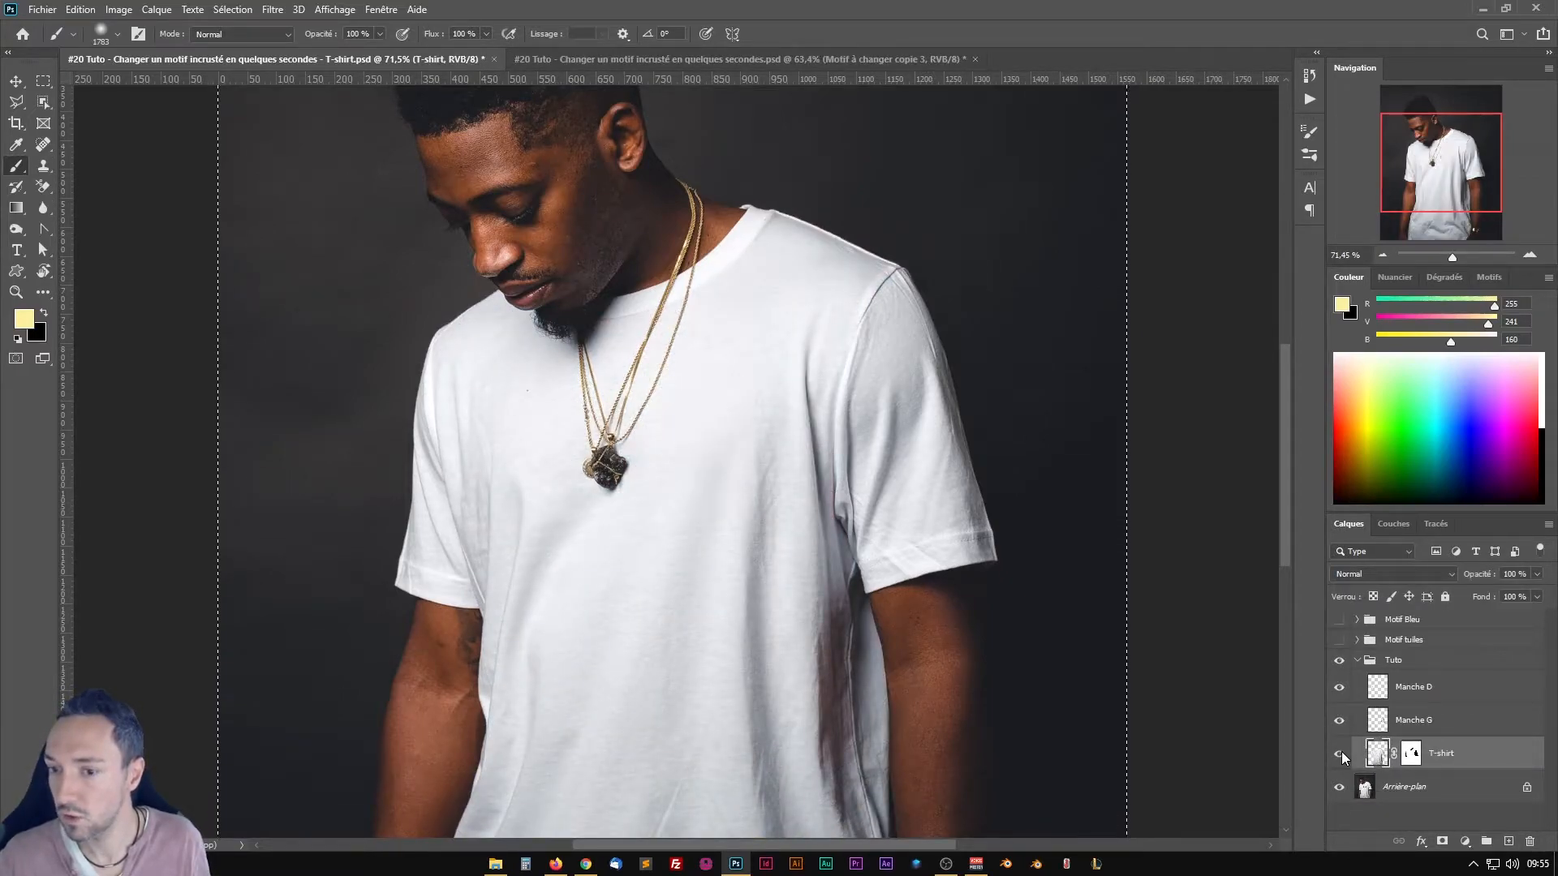
{"action": "left_click_drag", "start_coordinate": [763, 467], "coordinate": [289, 459]}
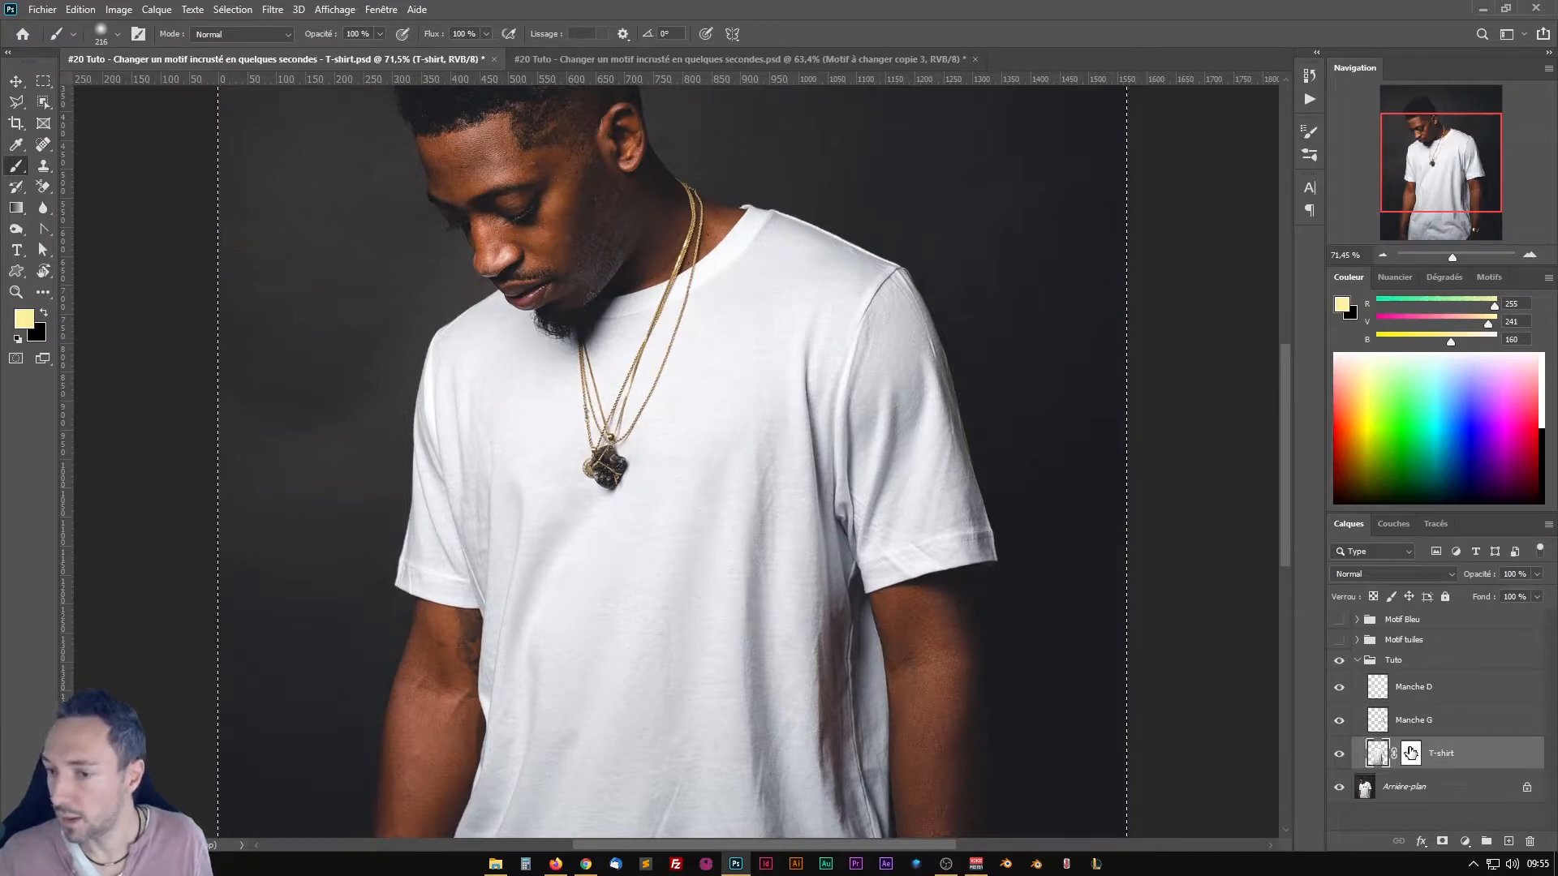
{"action": "left_click", "coordinate": [1340, 640]}
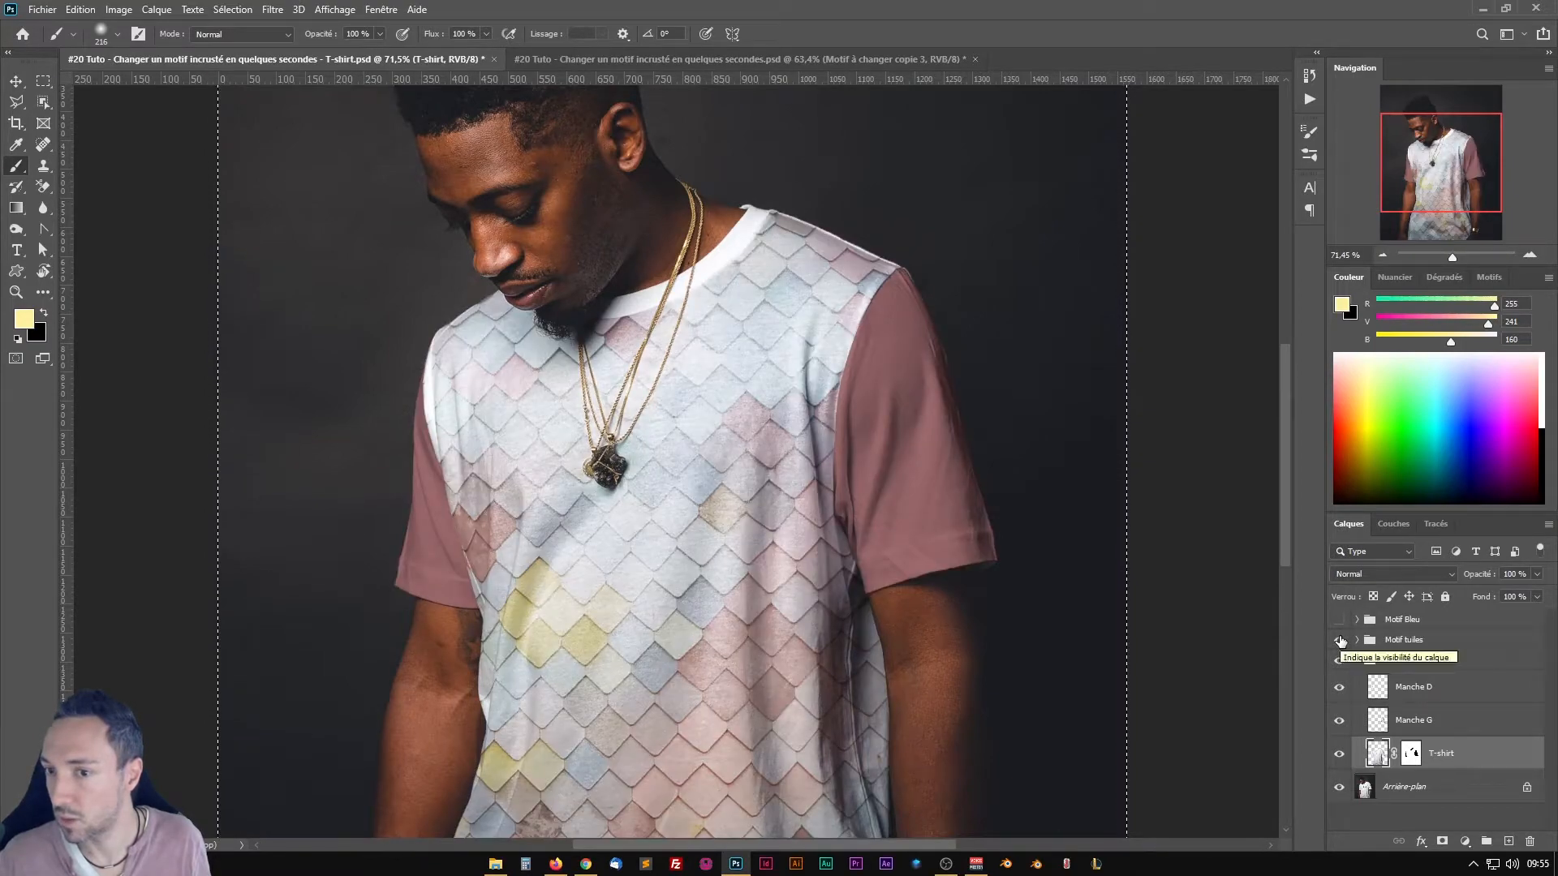
{"action": "left_click", "coordinate": [1340, 640]}
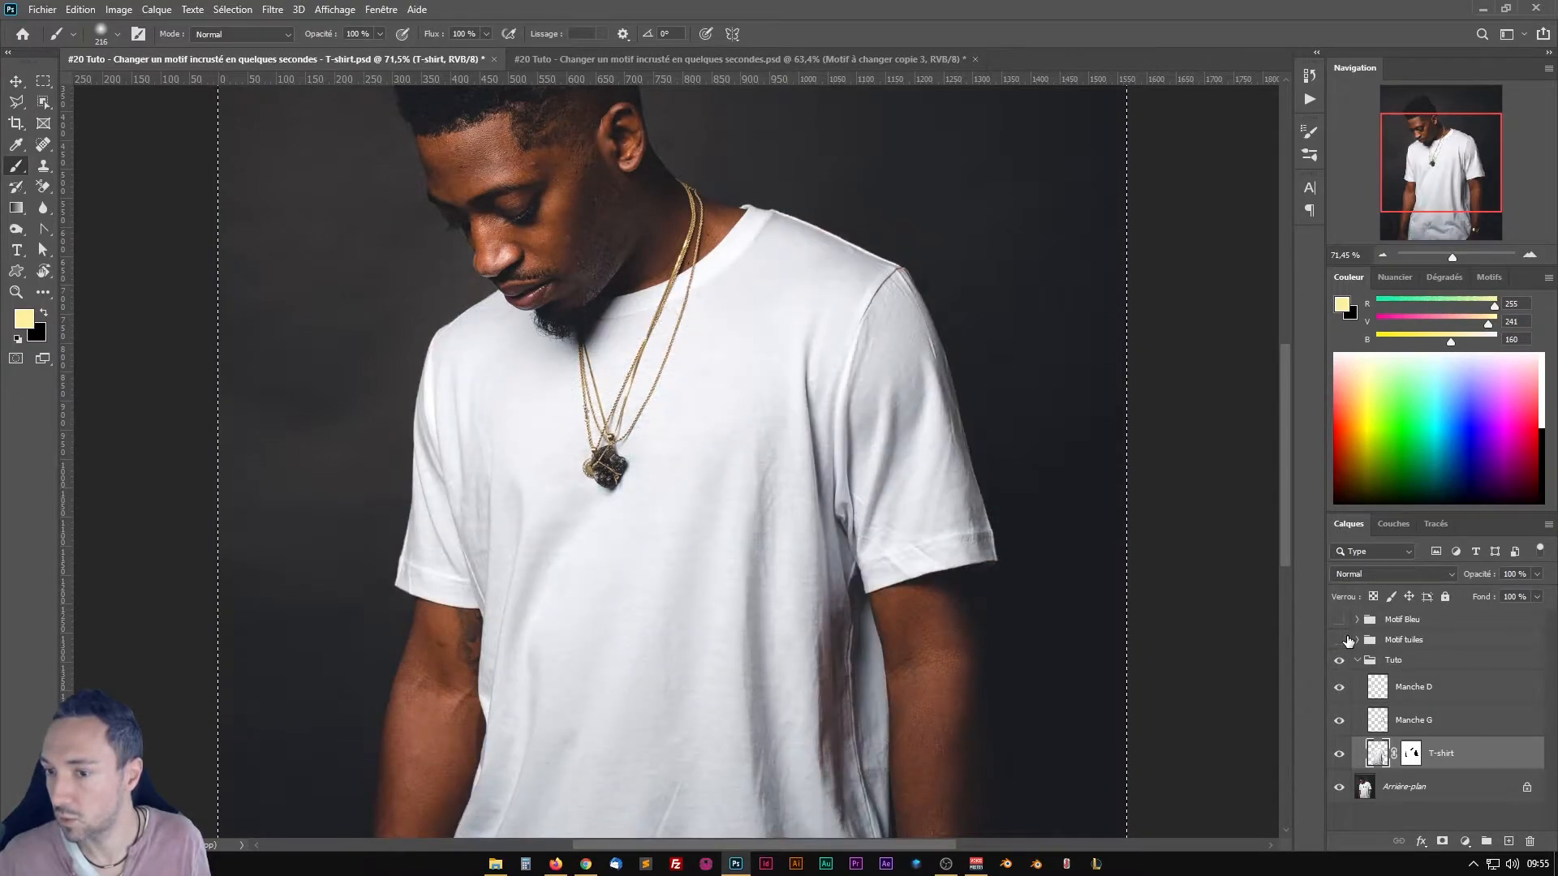
Step: View the T-shirt layer's mask on its own, and hide the Arrière-plan layer to inspect the shirt cutout
{"action": "left_click", "coordinate": [1412, 754], "text": "alt"}
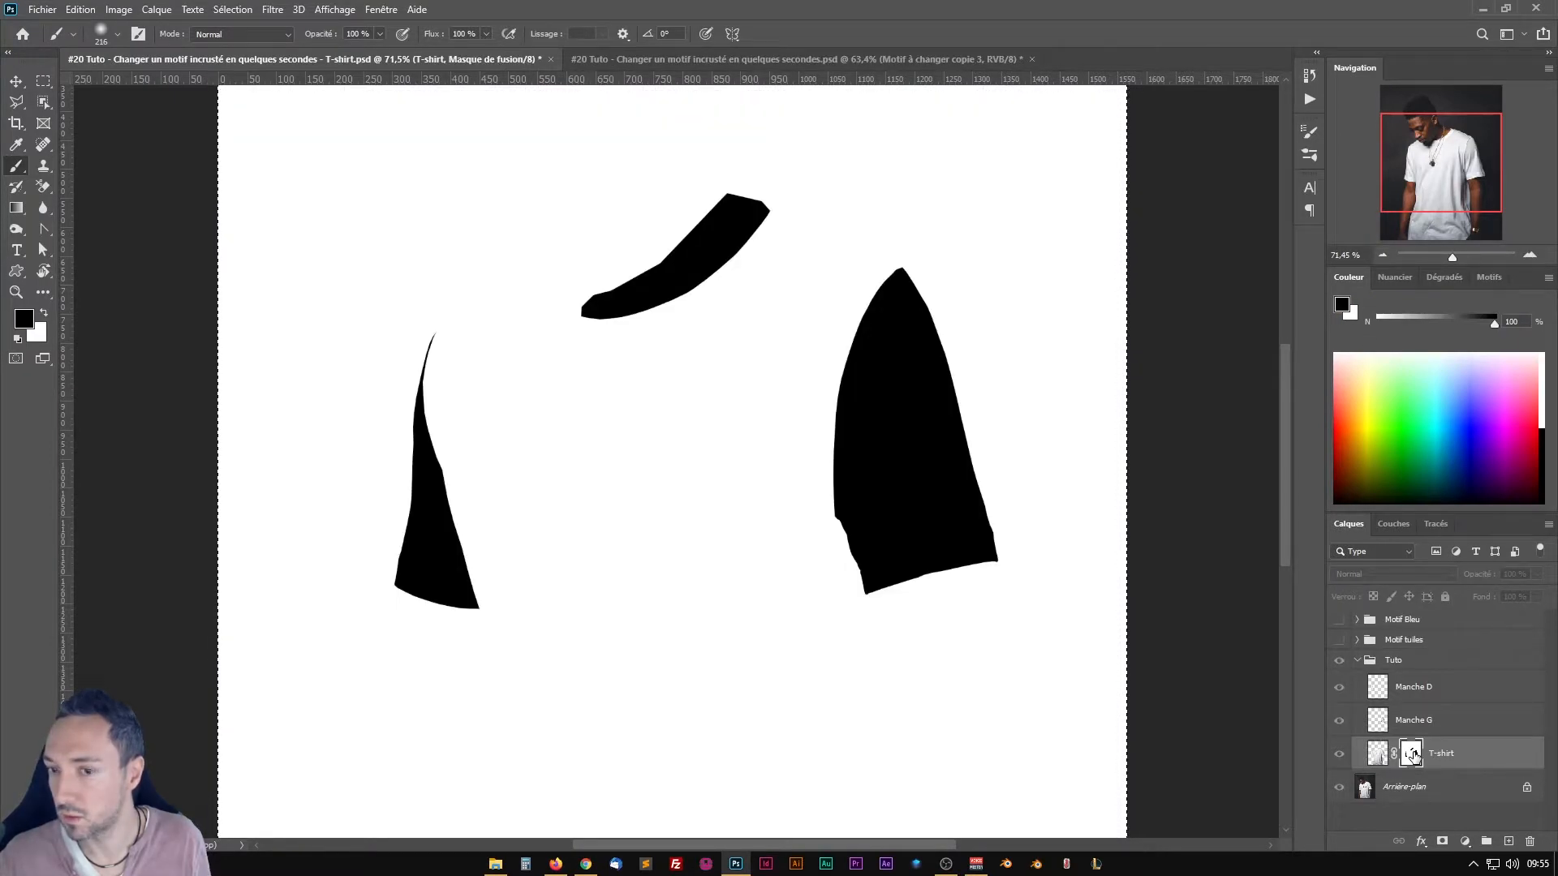
{"action": "left_click", "coordinate": [1413, 754], "text": "alt"}
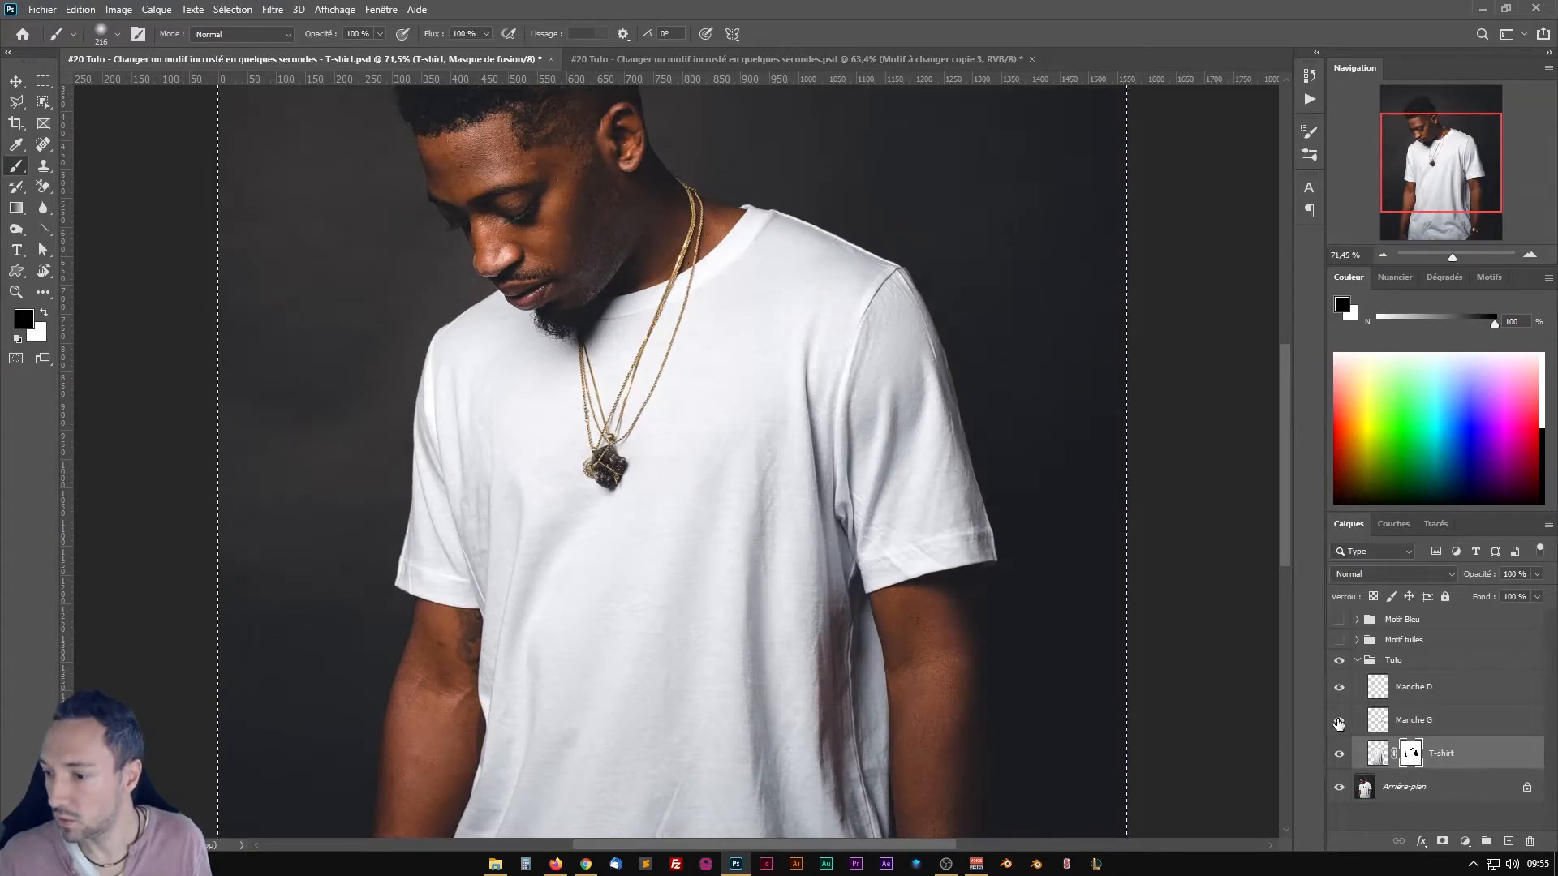
{"action": "left_click", "coordinate": [1339, 787]}
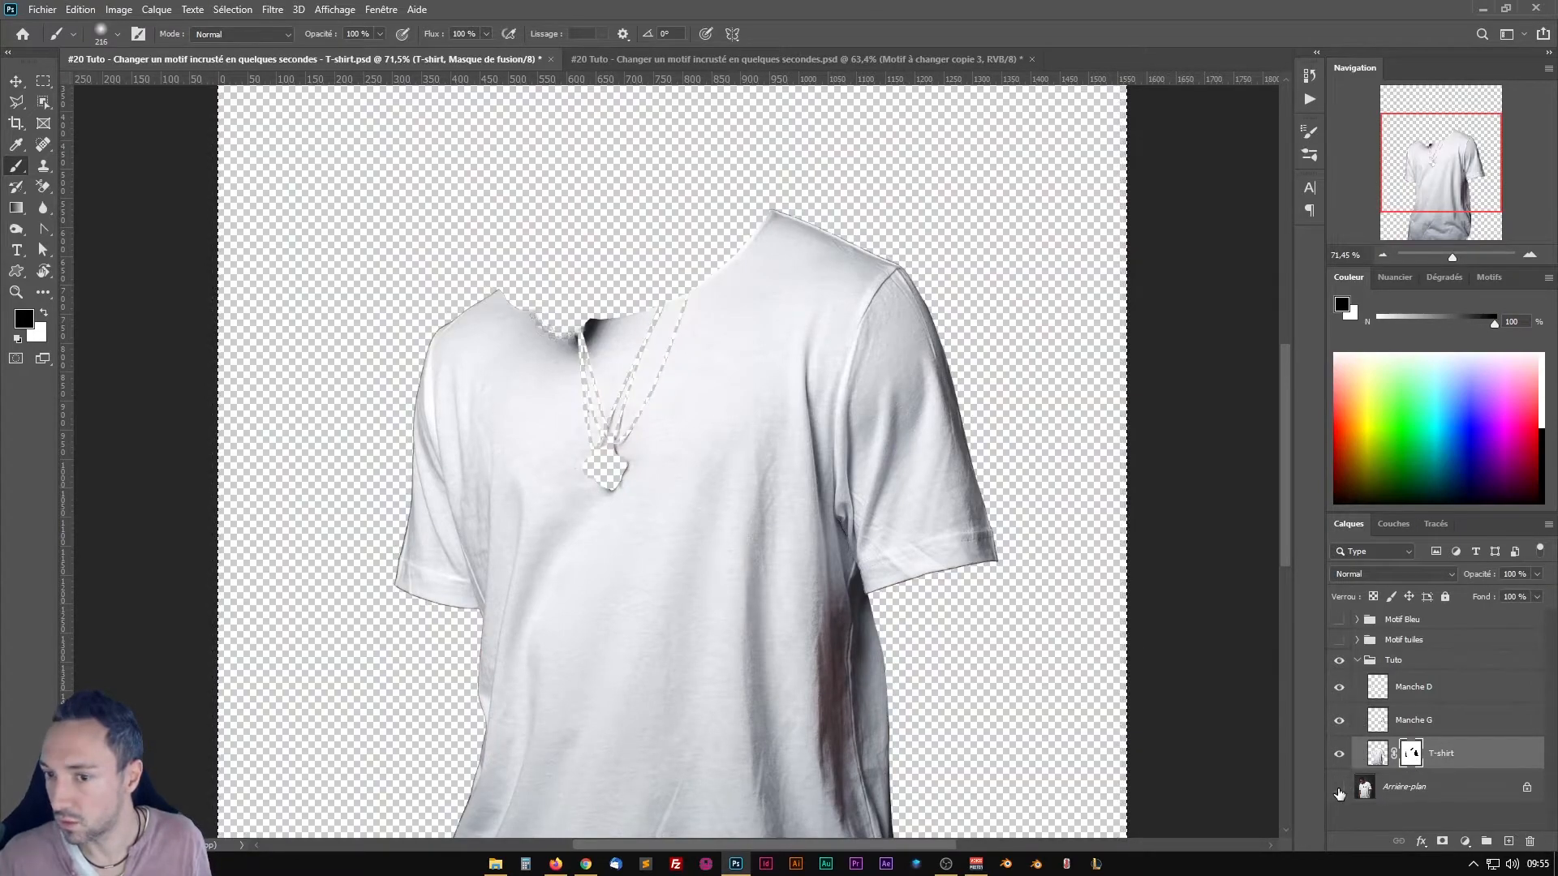
Step: Toggle the Manche G and Manche D layers off and on to compare the sleeves with the shirt beneath
{"action": "left_click", "coordinate": [1339, 720]}
{"action": "left_click", "coordinate": [1339, 721]}
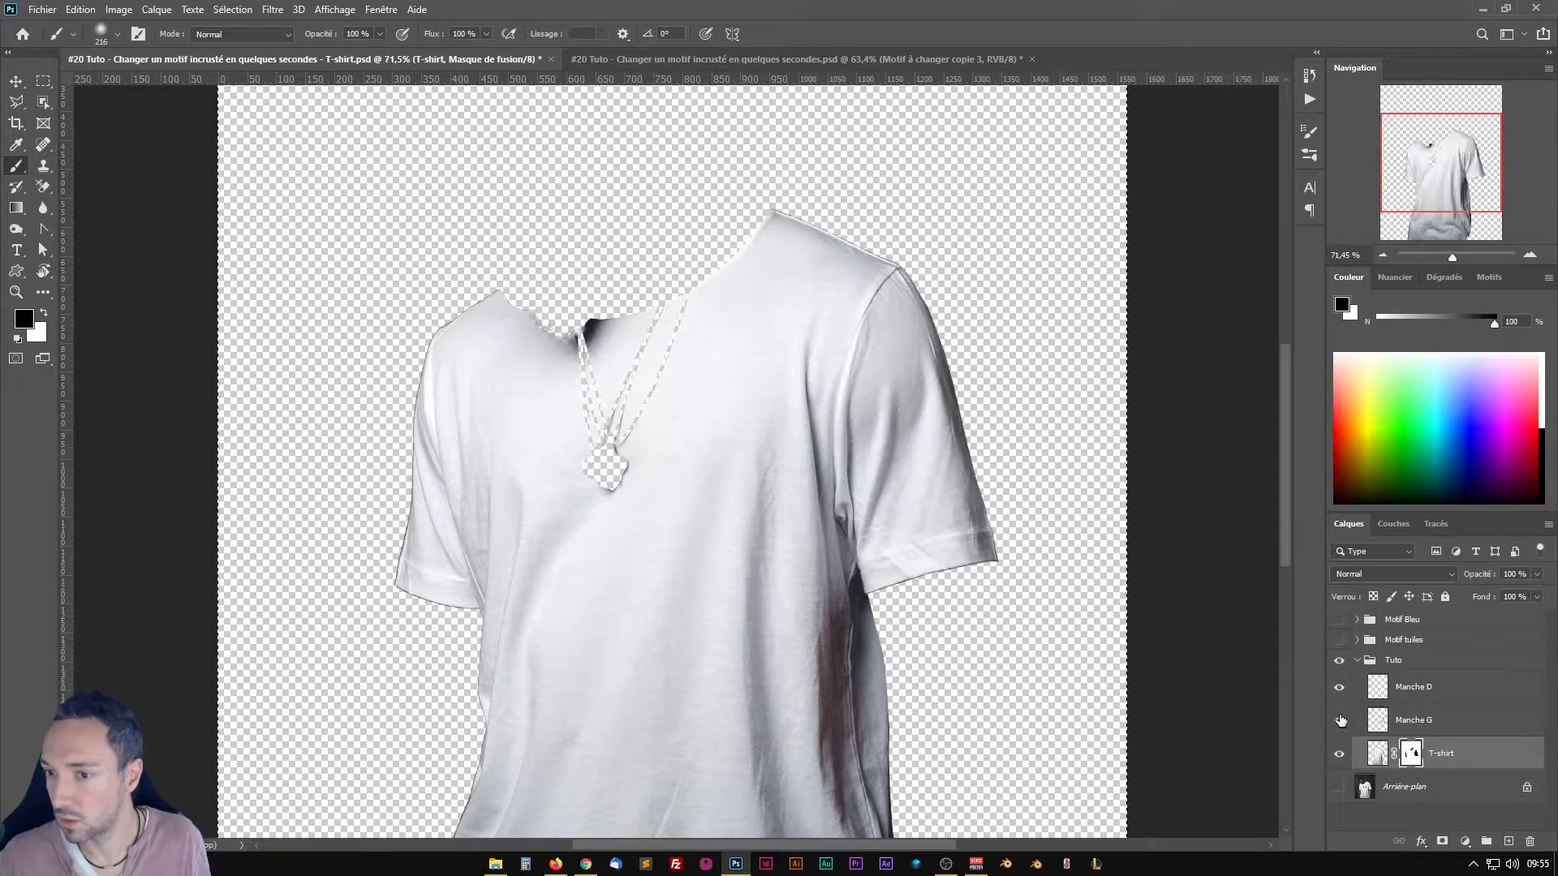
{"action": "left_click", "coordinate": [1339, 687]}
{"action": "left_click", "coordinate": [1339, 687]}
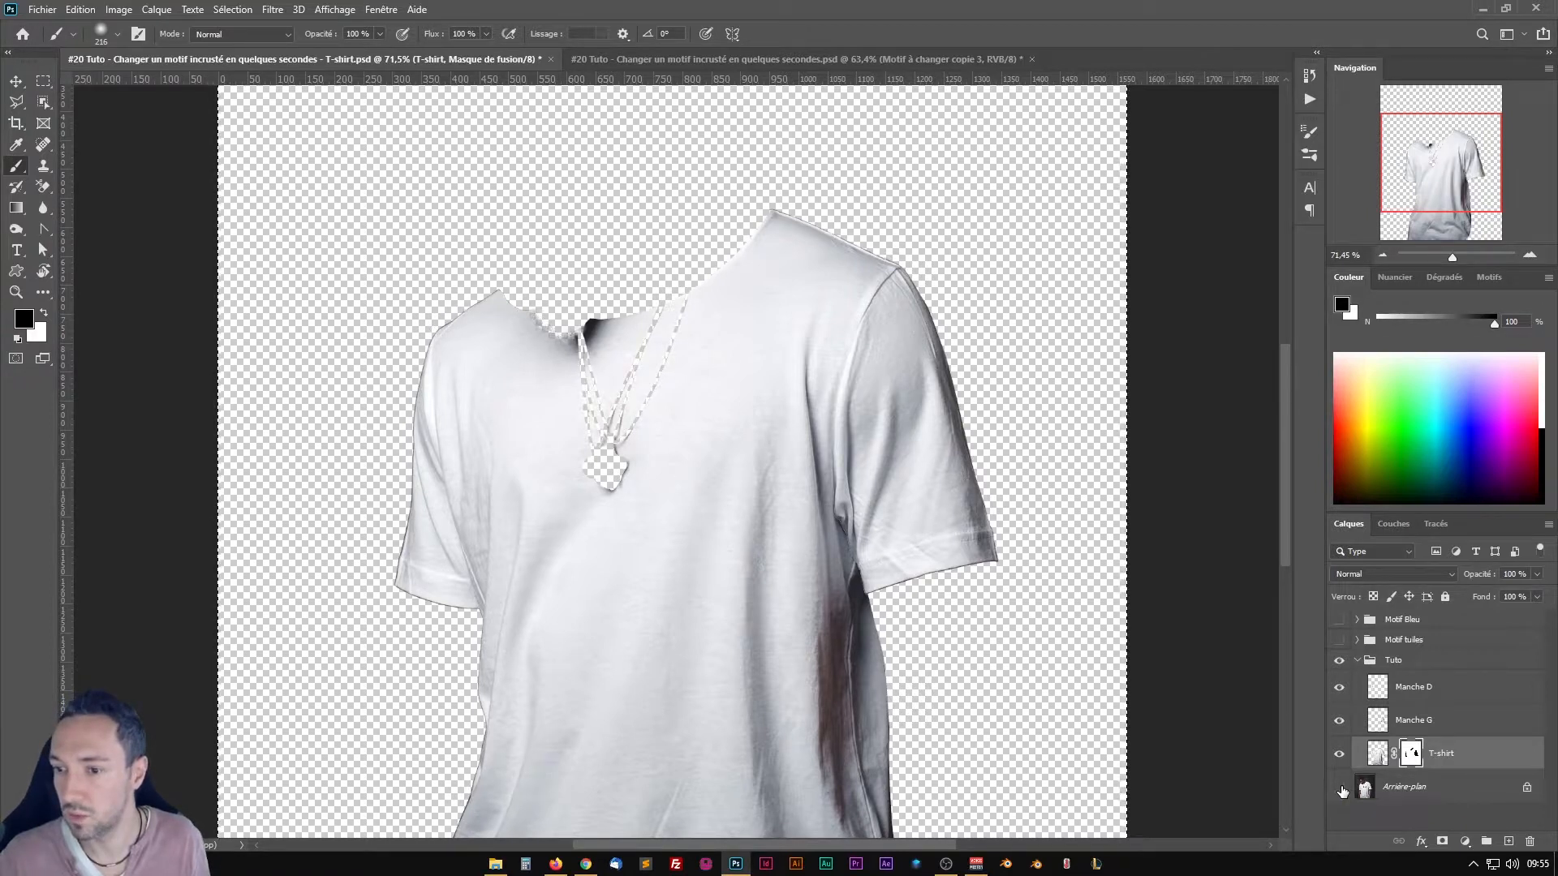
Step: Inspect the dark side fold of the shirt cutout beneath the sleeve, and reduce the brush size to 26
{"action": "left_click_drag", "start_coordinate": [999, 560], "coordinate": [985, 444]}
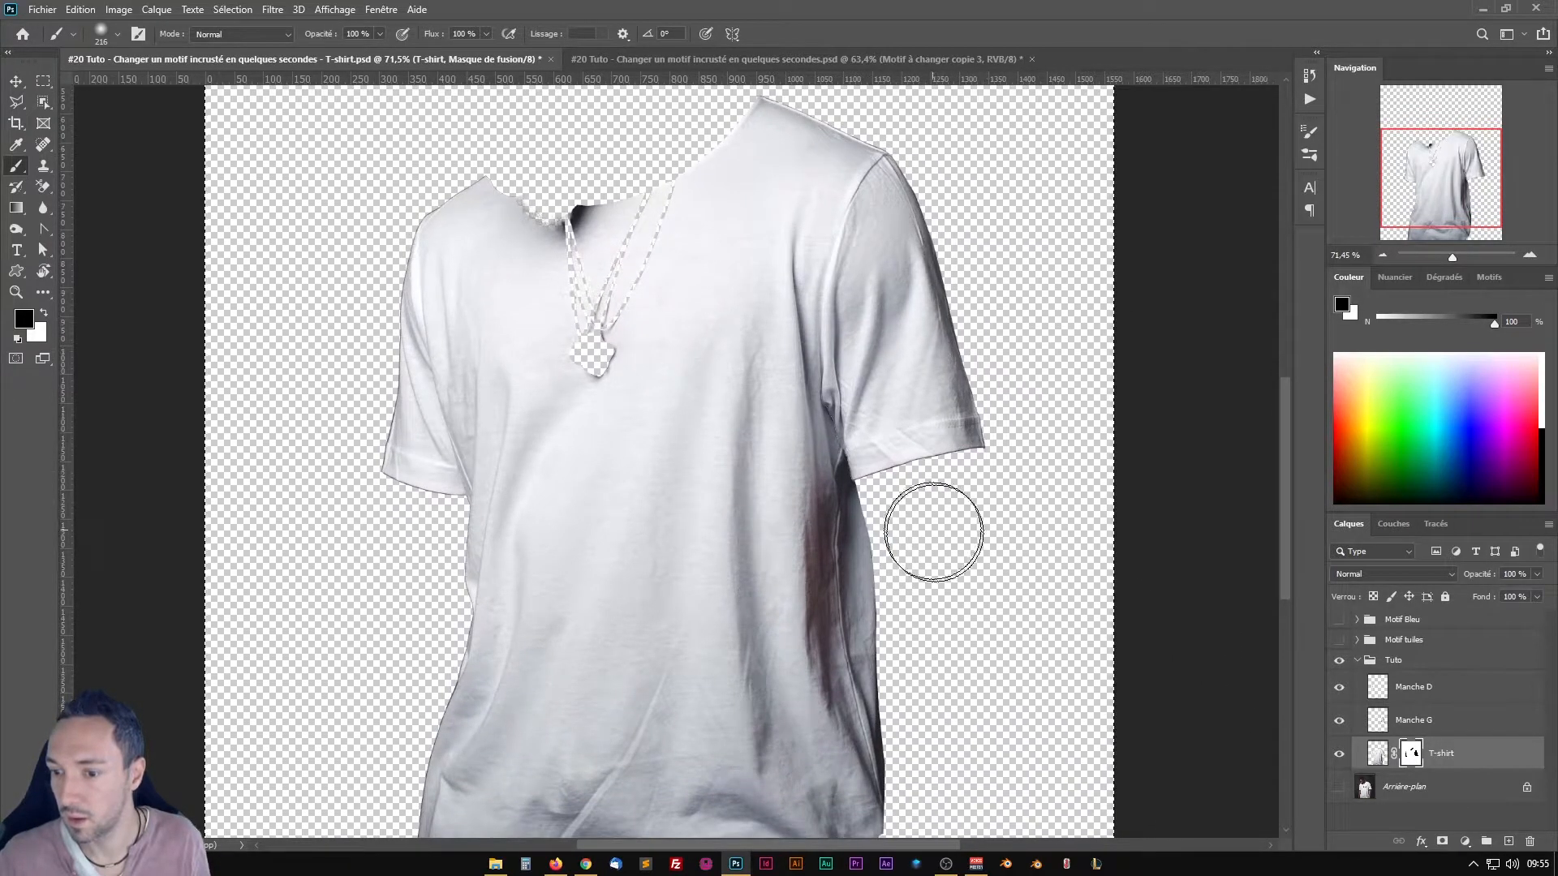
{"action": "scroll", "coordinate": [893, 602], "scroll_direction": "up", "scroll_amount": 3}
{"action": "scroll", "coordinate": [893, 602], "scroll_direction": "up", "scroll_amount": 2}
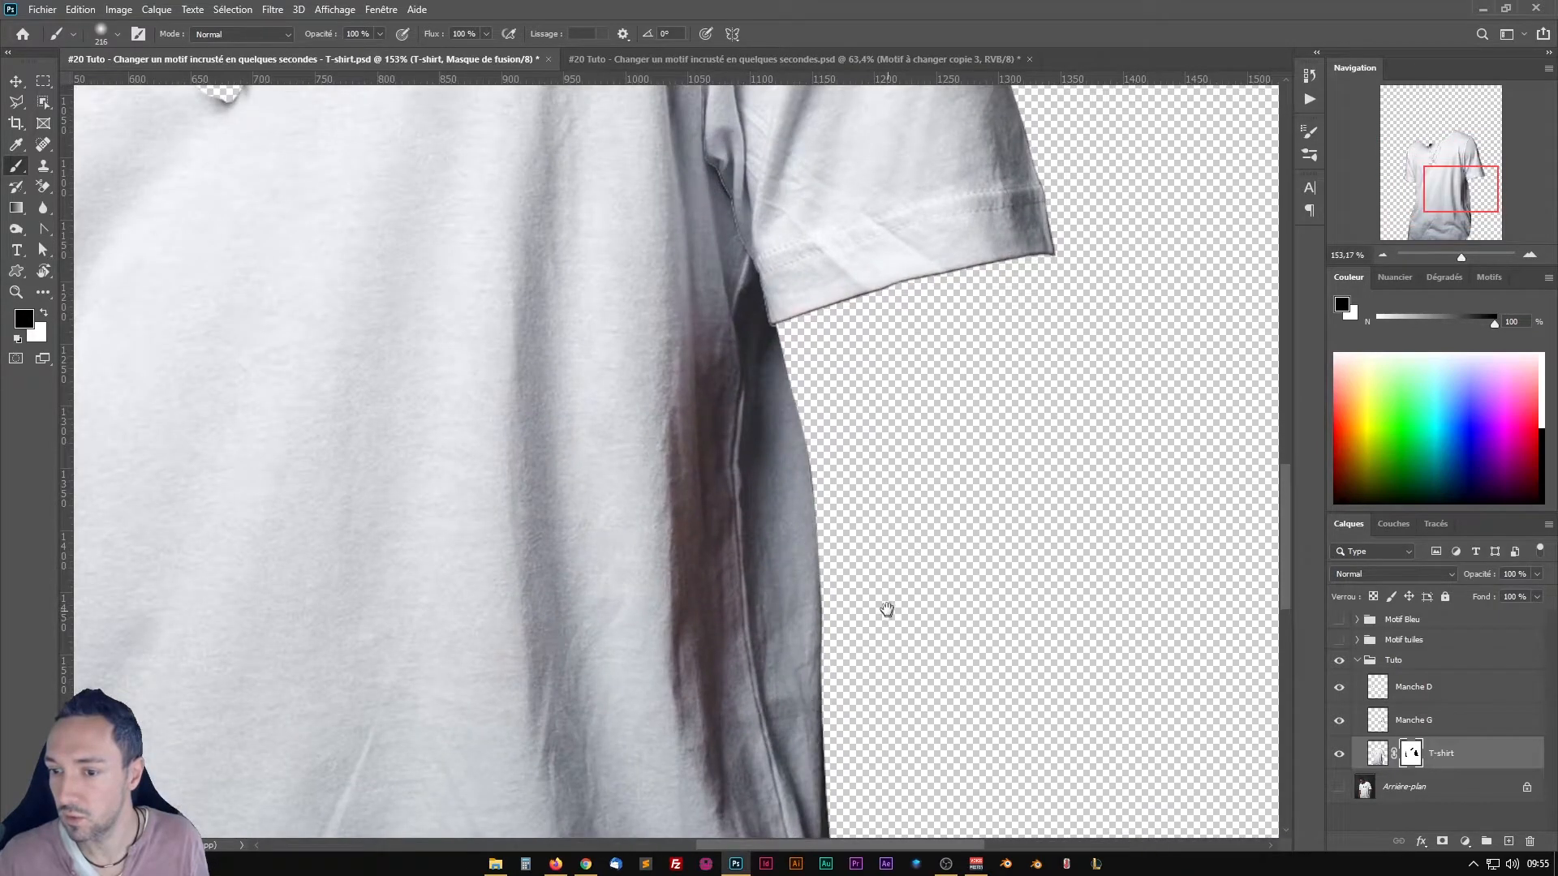
{"action": "left_click_drag", "start_coordinate": [887, 609], "coordinate": [771, 435]}
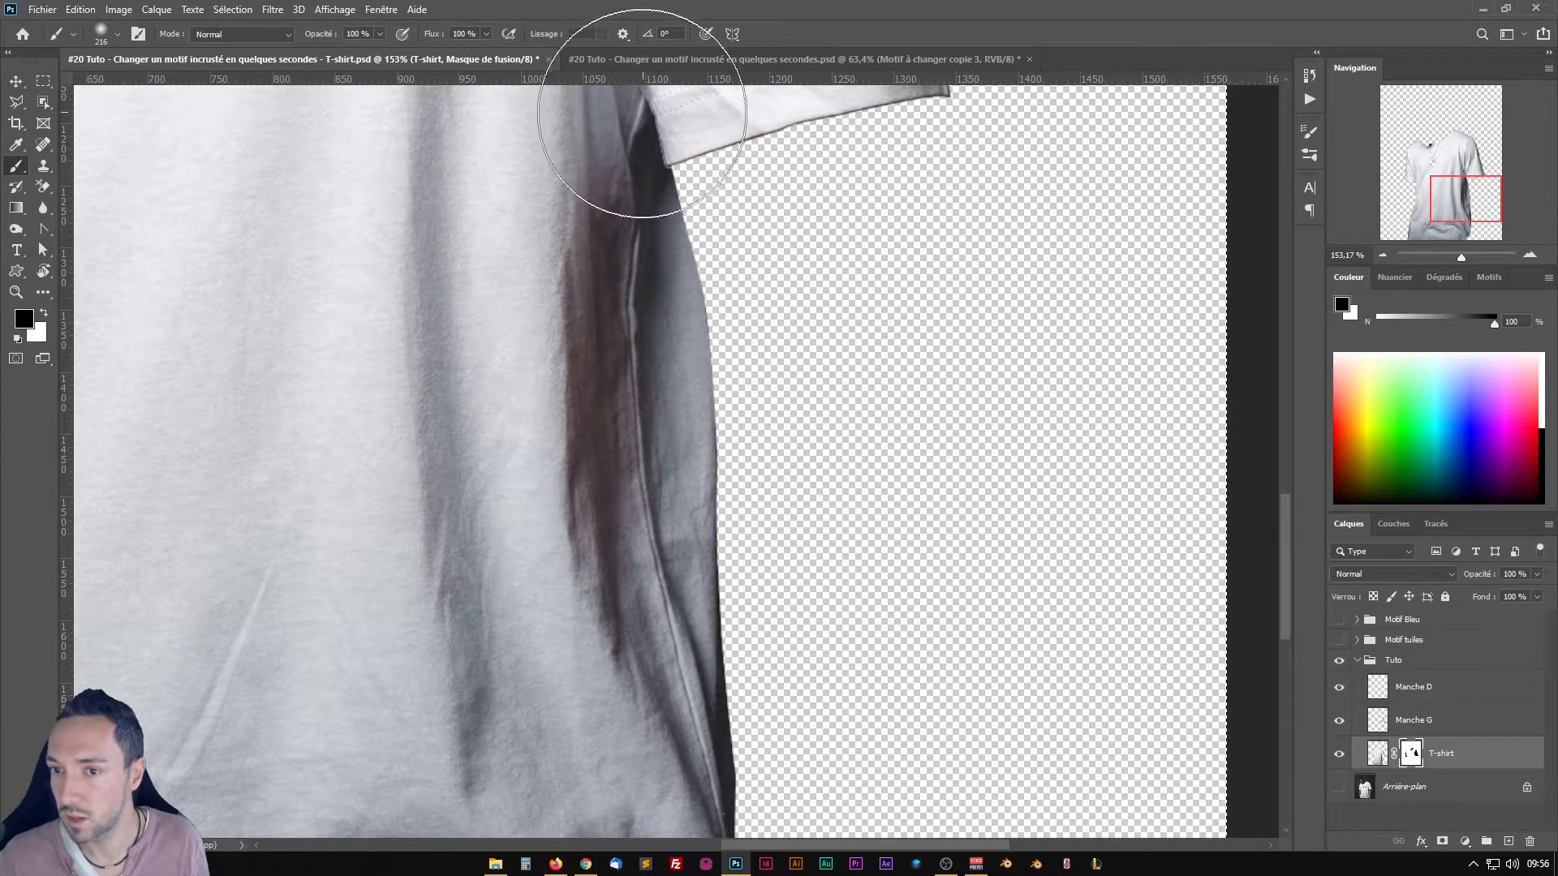
{"action": "left_click_drag", "start_coordinate": [652, 223], "coordinate": [534, 213]}
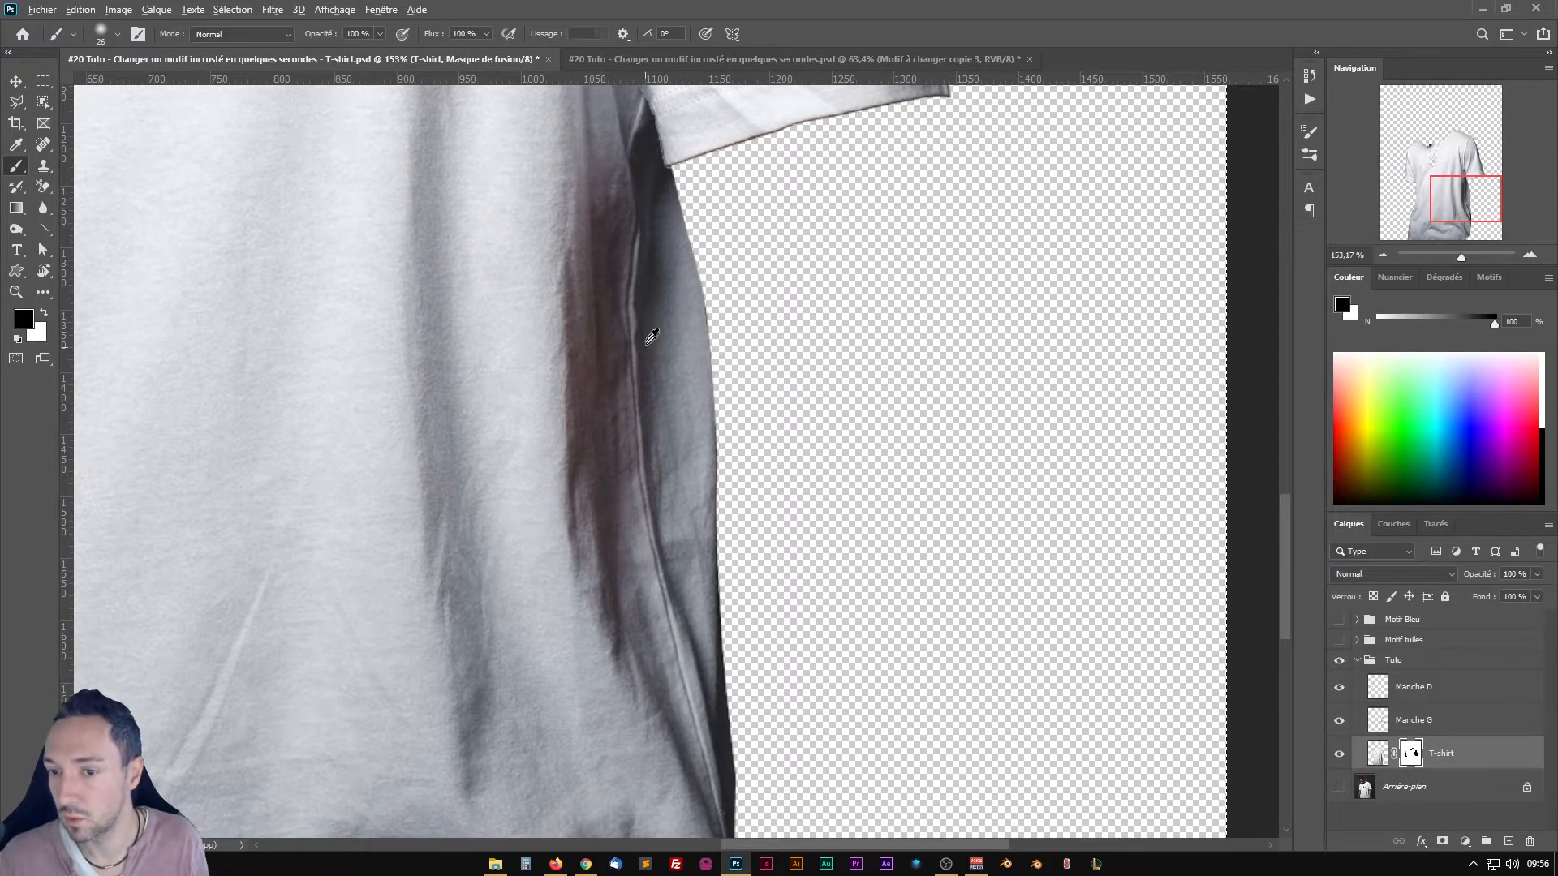
{"action": "scroll", "coordinate": [509, 426], "scroll_direction": "down", "scroll_amount": 3}
{"action": "left_click_drag", "start_coordinate": [462, 298], "coordinate": [623, 518]}
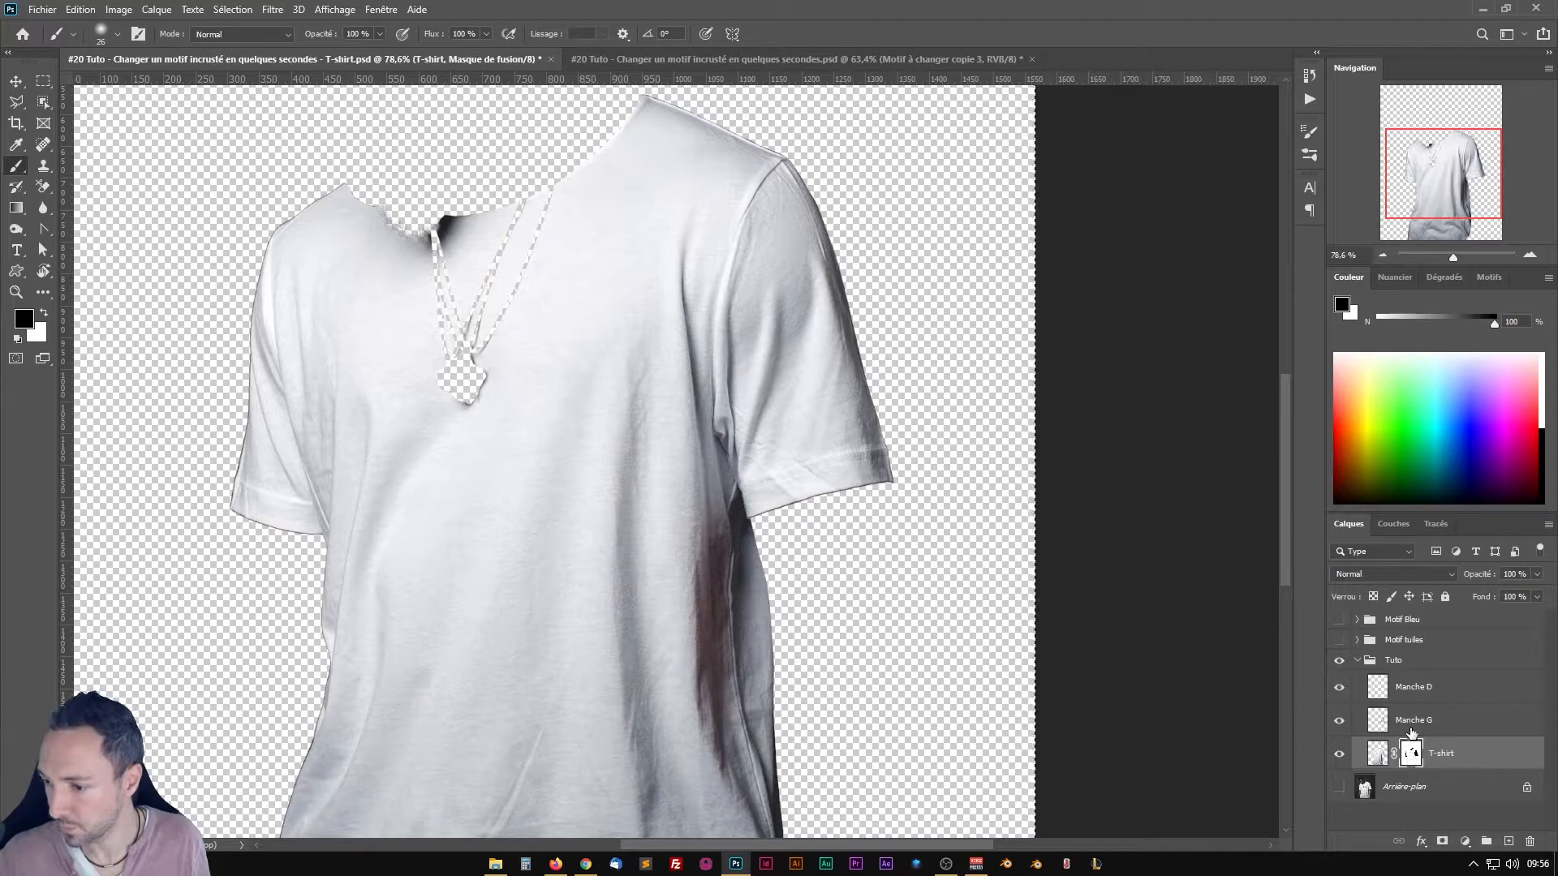
Step: Show the Arrière-plan layer again and place the pexels tile pattern image directly above the T-shirt layer
{"action": "left_click", "coordinate": [1474, 755]}
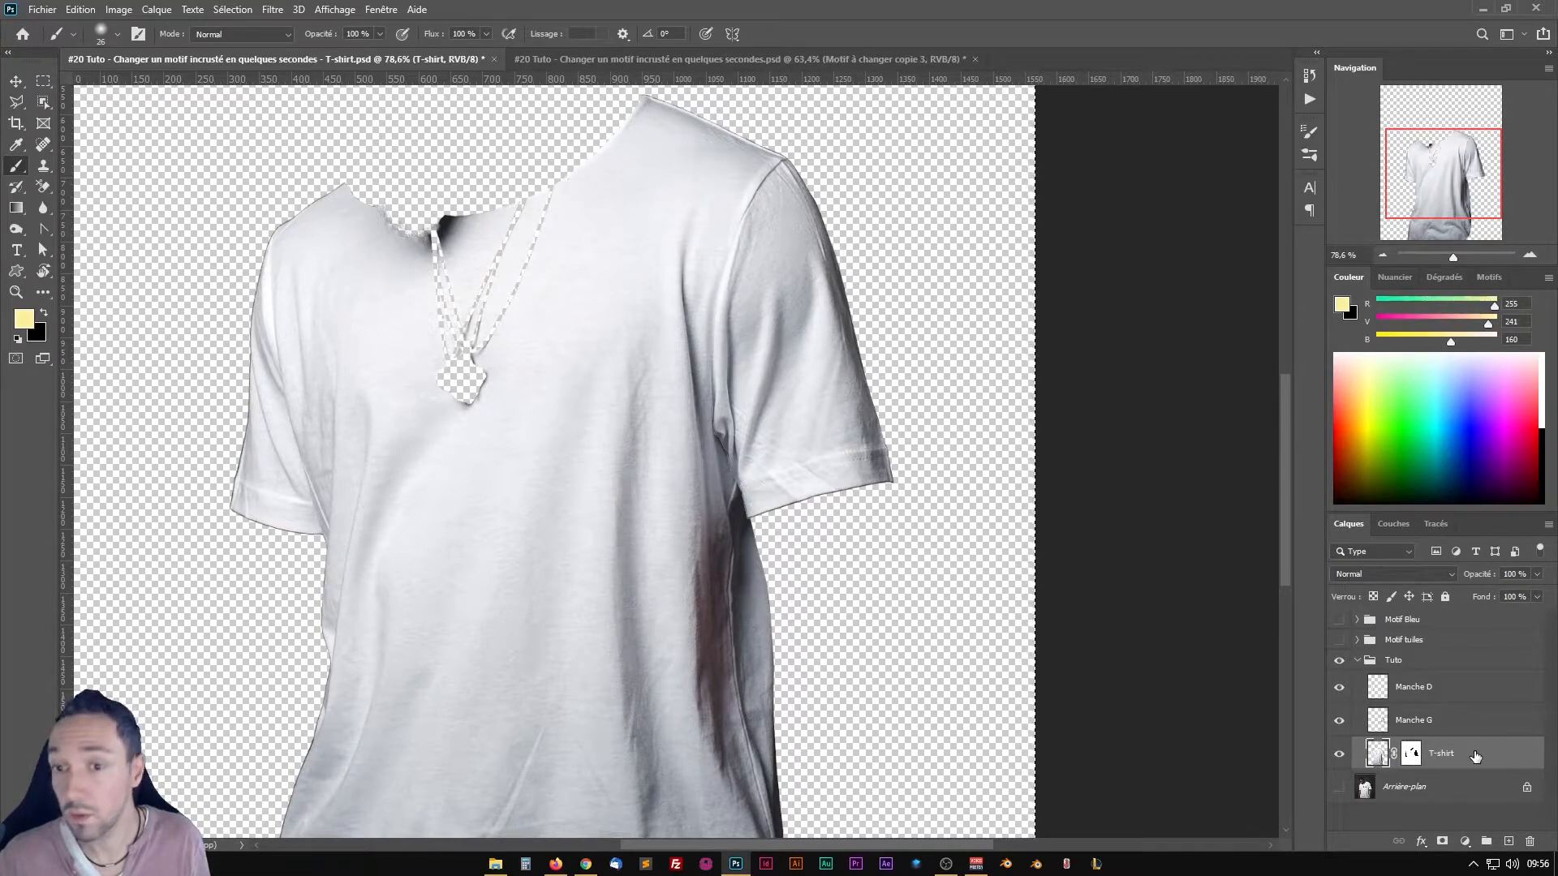
{"action": "left_click", "coordinate": [1339, 788]}
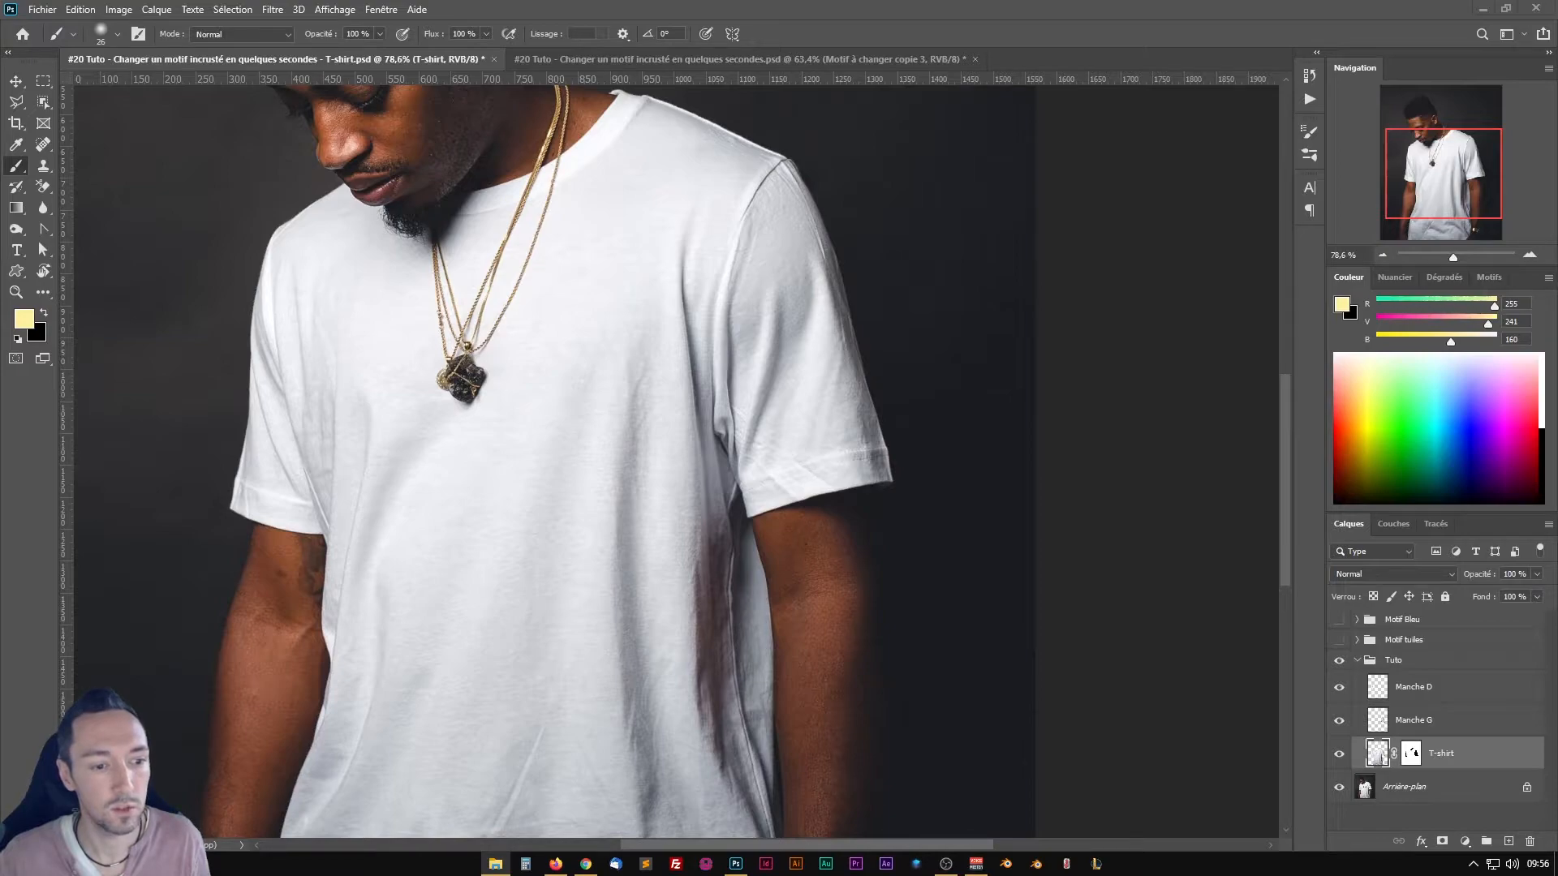
{"action": "key", "text": "ctrl+t"}
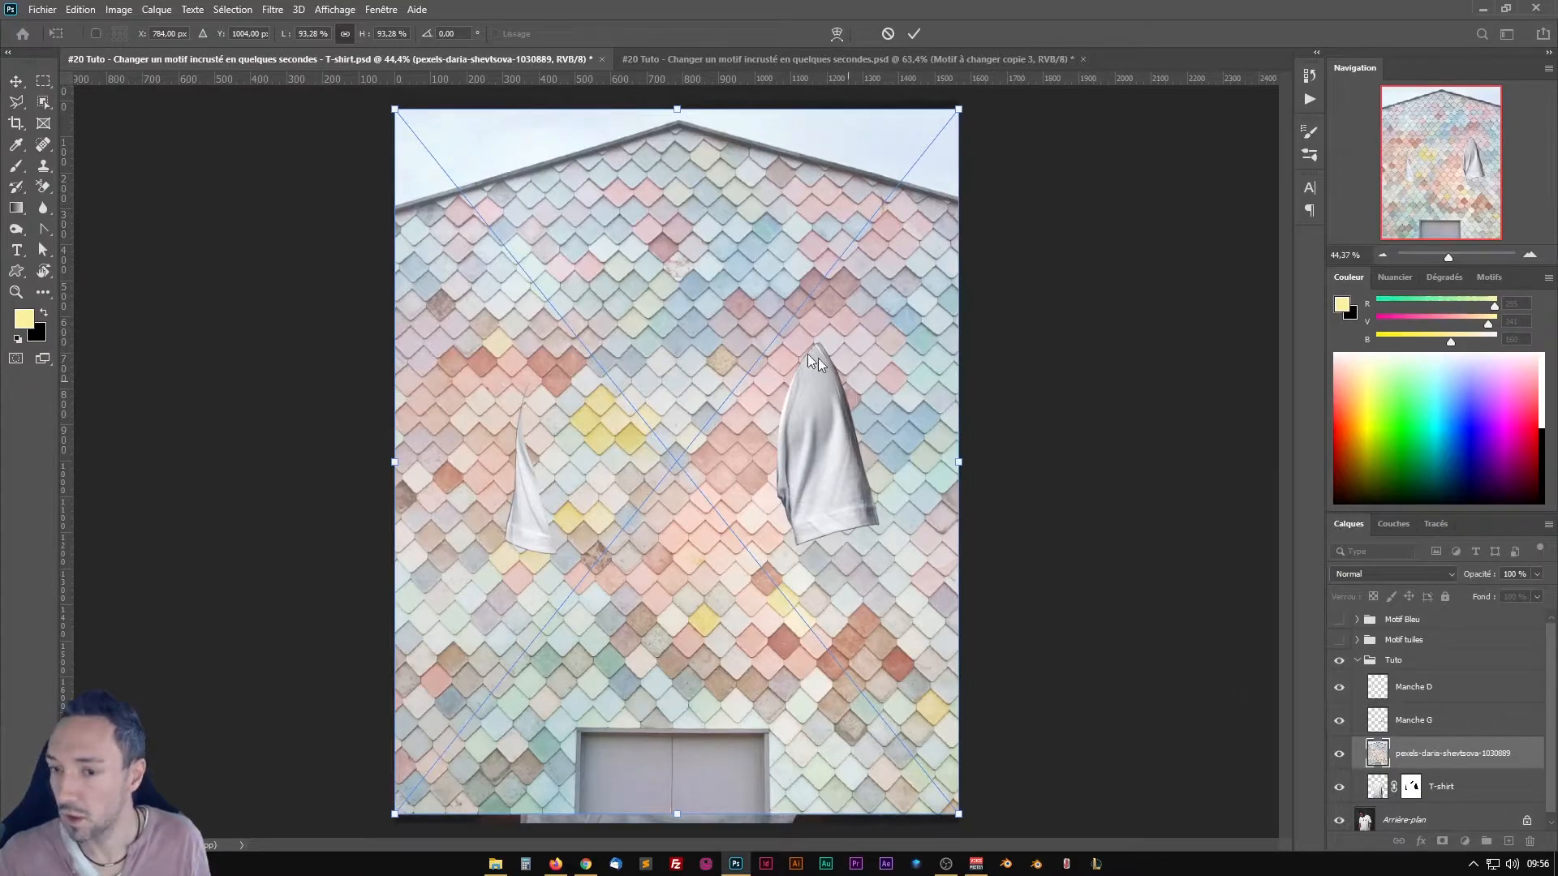
{"action": "key", "text": "Return"}
{"action": "key", "text": "b"}
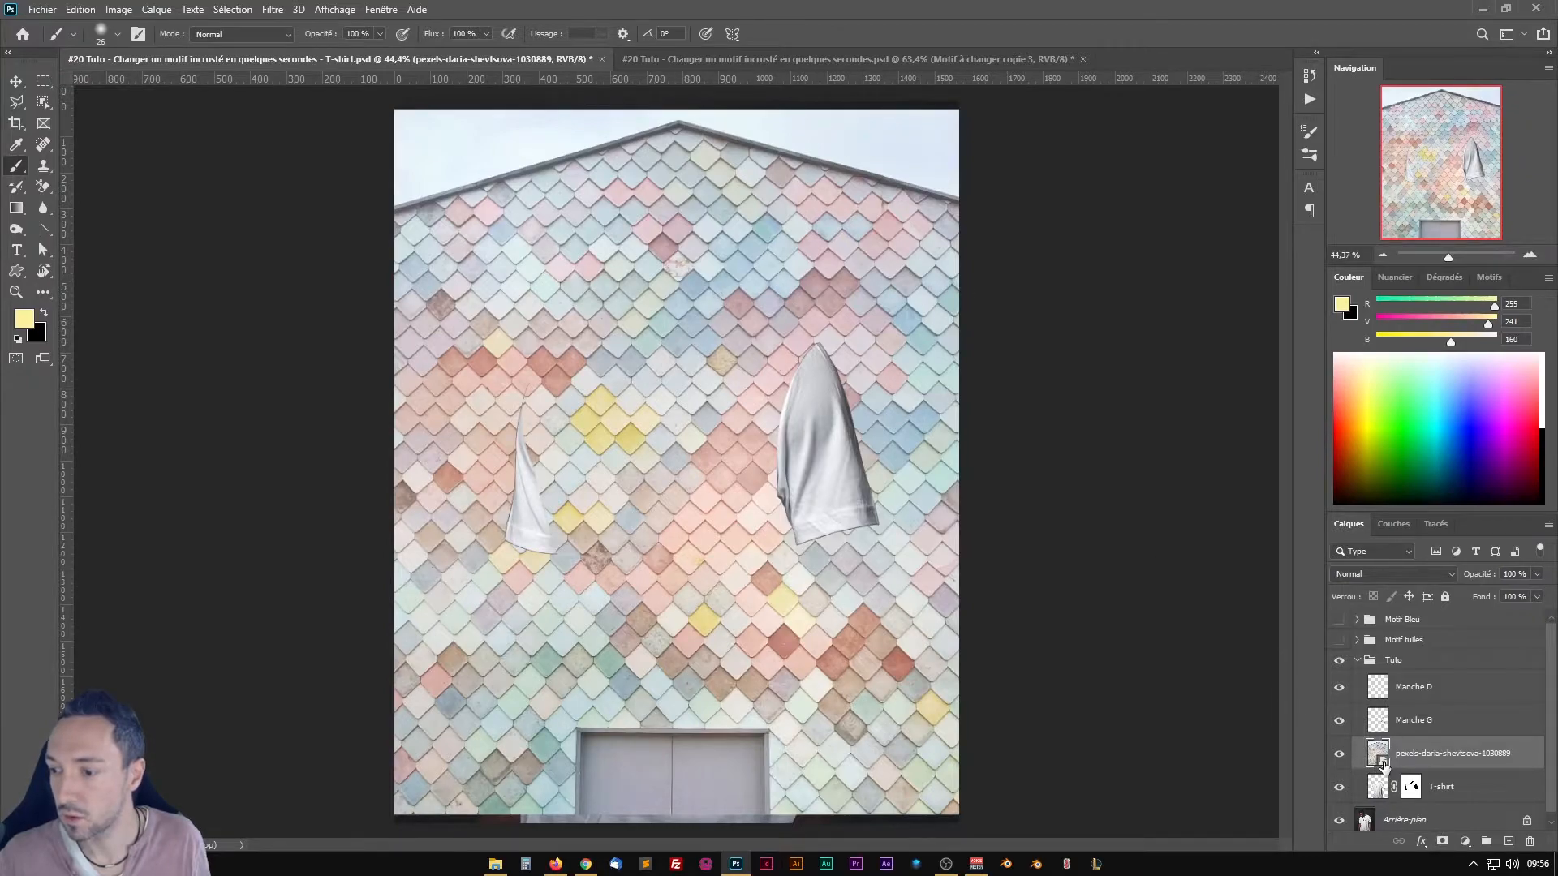
{"action": "right_click", "coordinate": [1410, 758]}
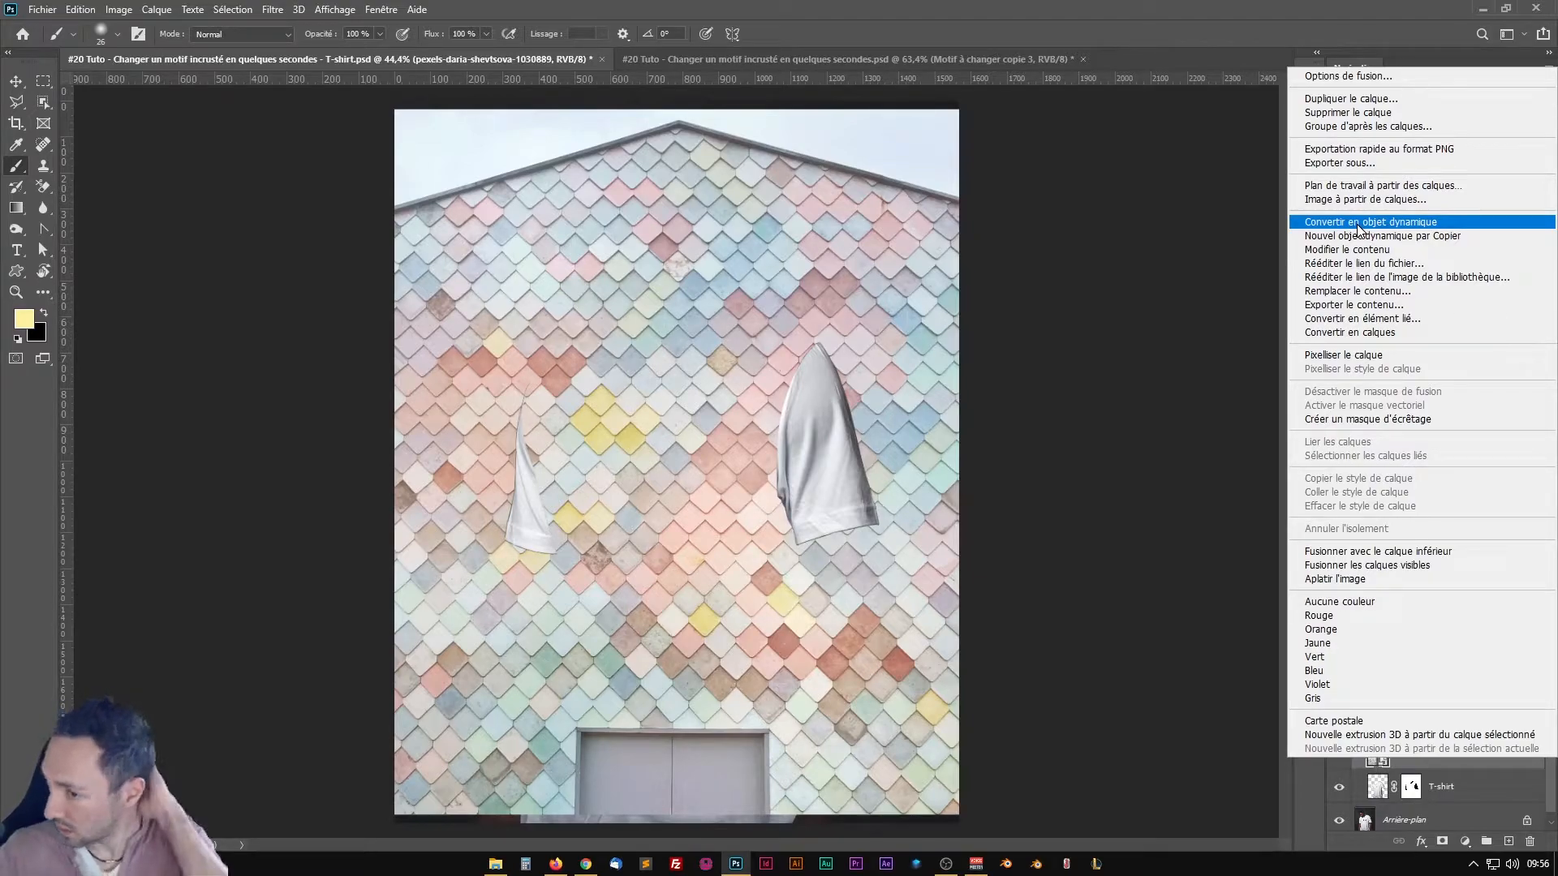
{"action": "left_click", "coordinate": [1416, 763]}
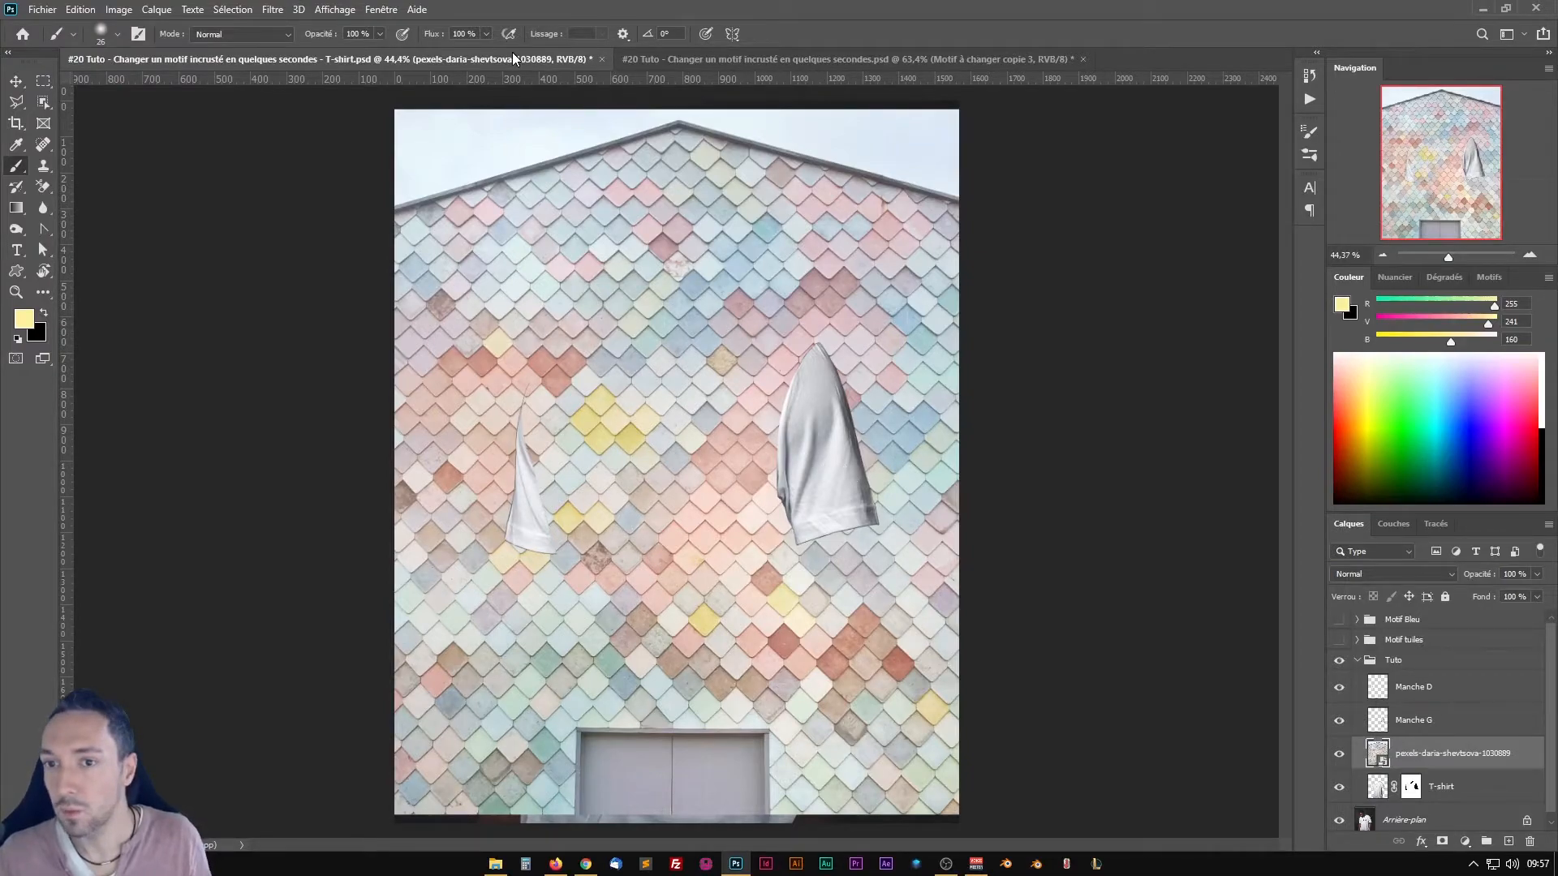
Step: Scale the pexels pattern layer to 86.90% and align it with the lower-left corner of the photo
{"action": "key", "text": "ctrl+t"}
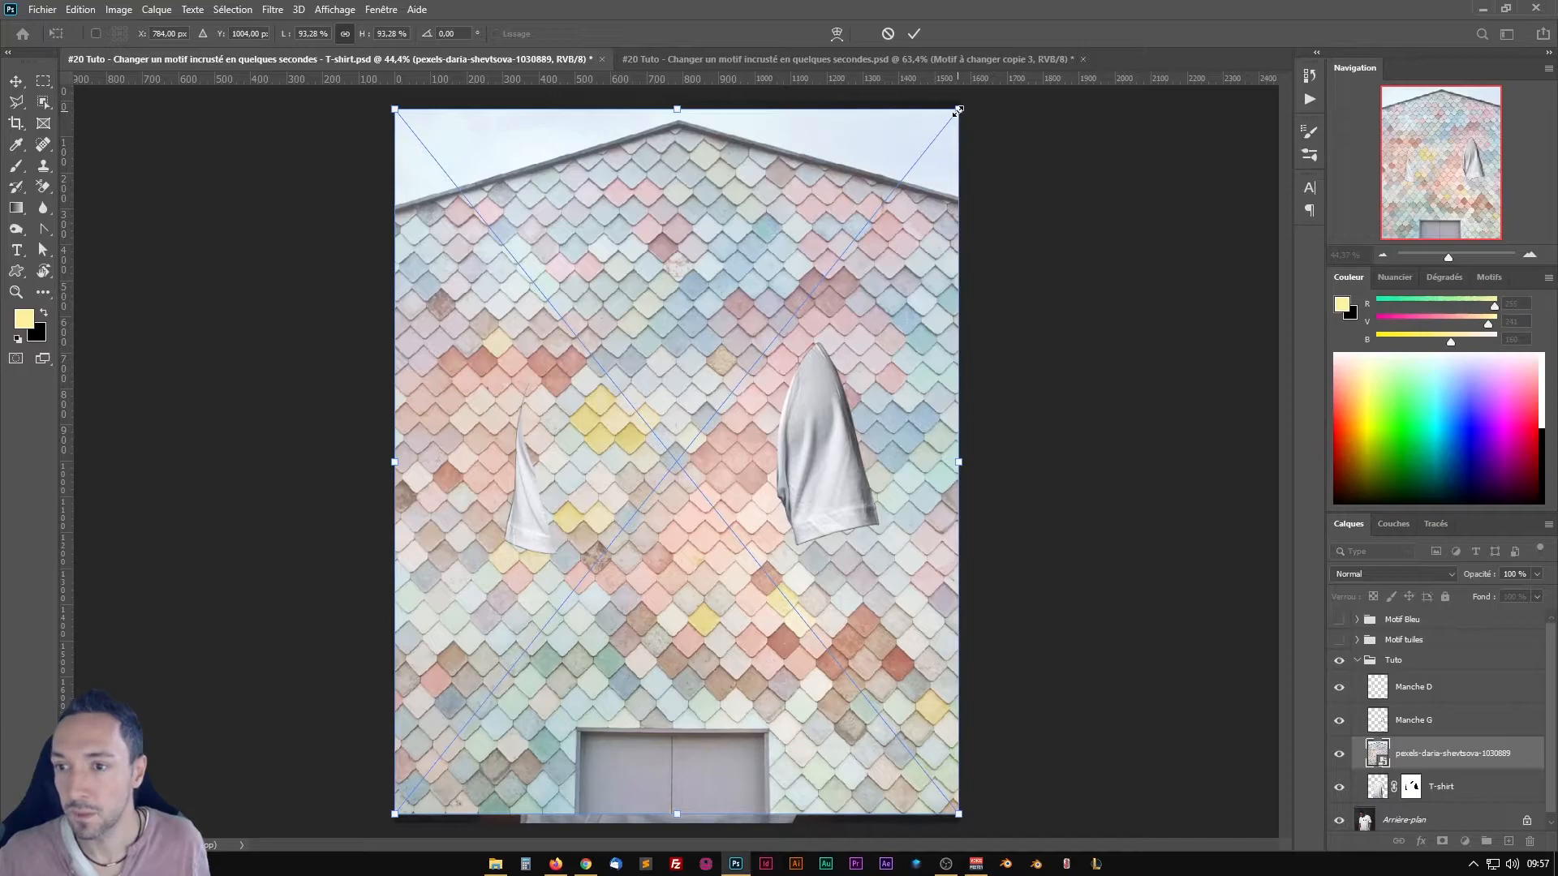
{"action": "left_click_drag", "start_coordinate": [957, 113], "coordinate": [943, 185]}
{"action": "left_click_drag", "start_coordinate": [958, 175], "coordinate": [943, 139]}
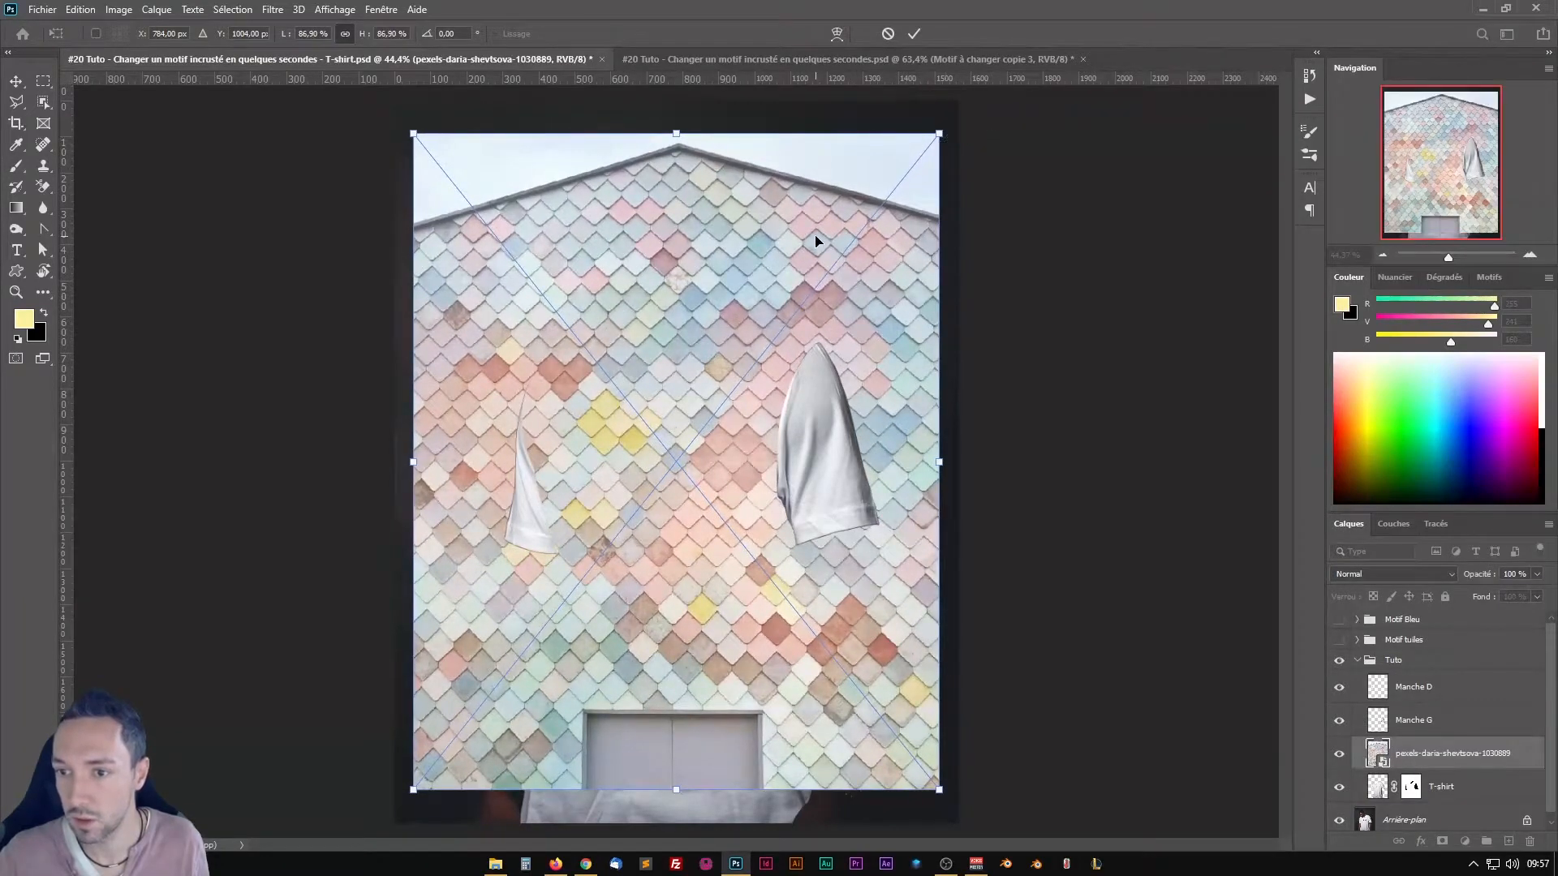
{"action": "left_click_drag", "start_coordinate": [814, 237], "coordinate": [801, 277]}
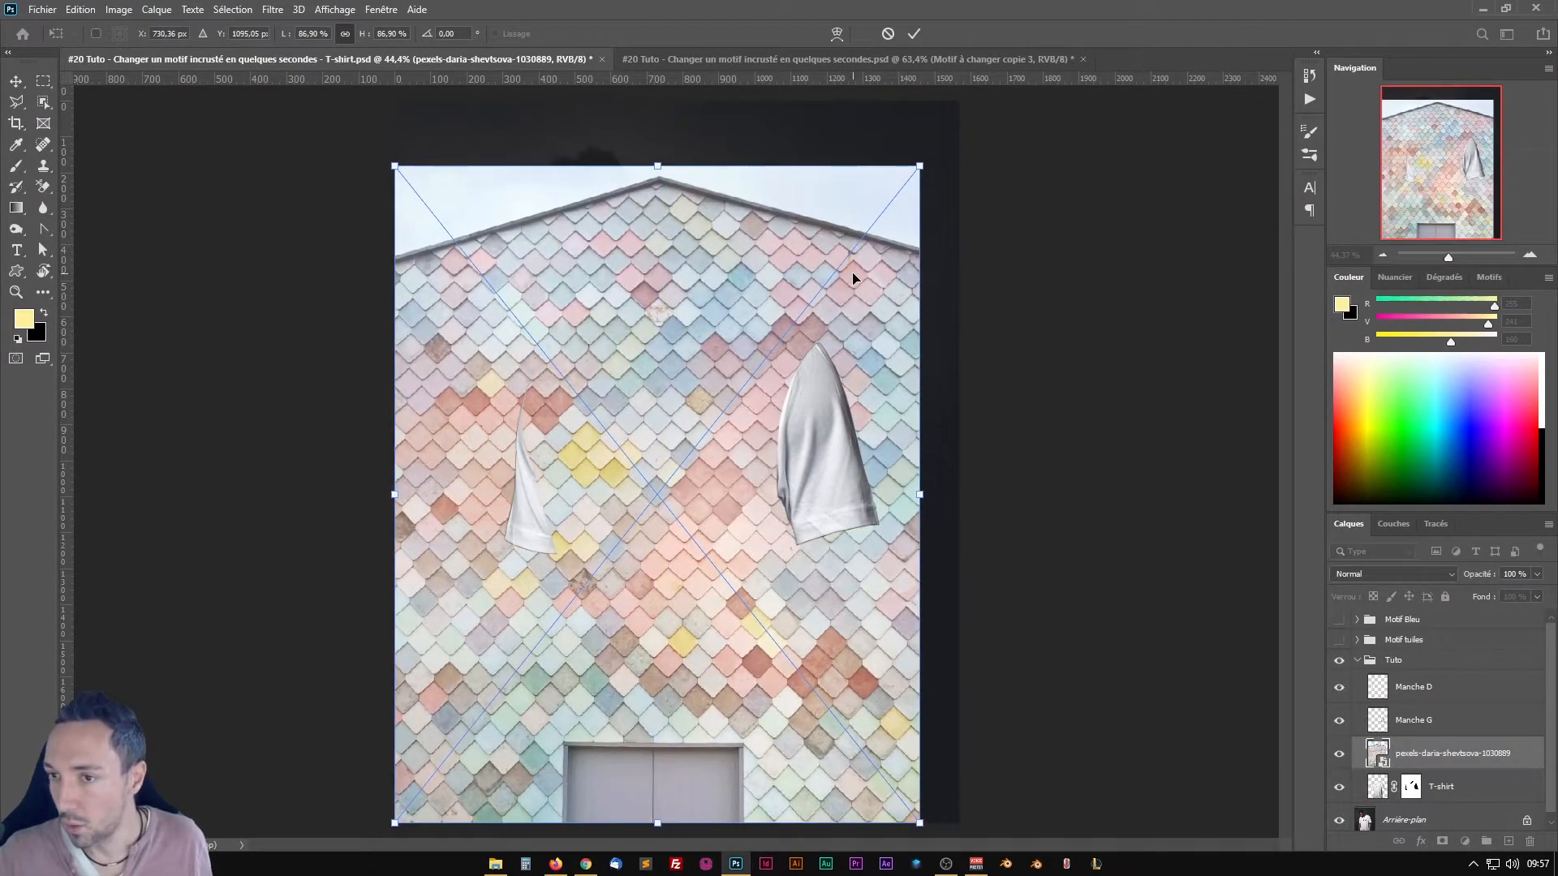
{"action": "key", "text": "Return"}
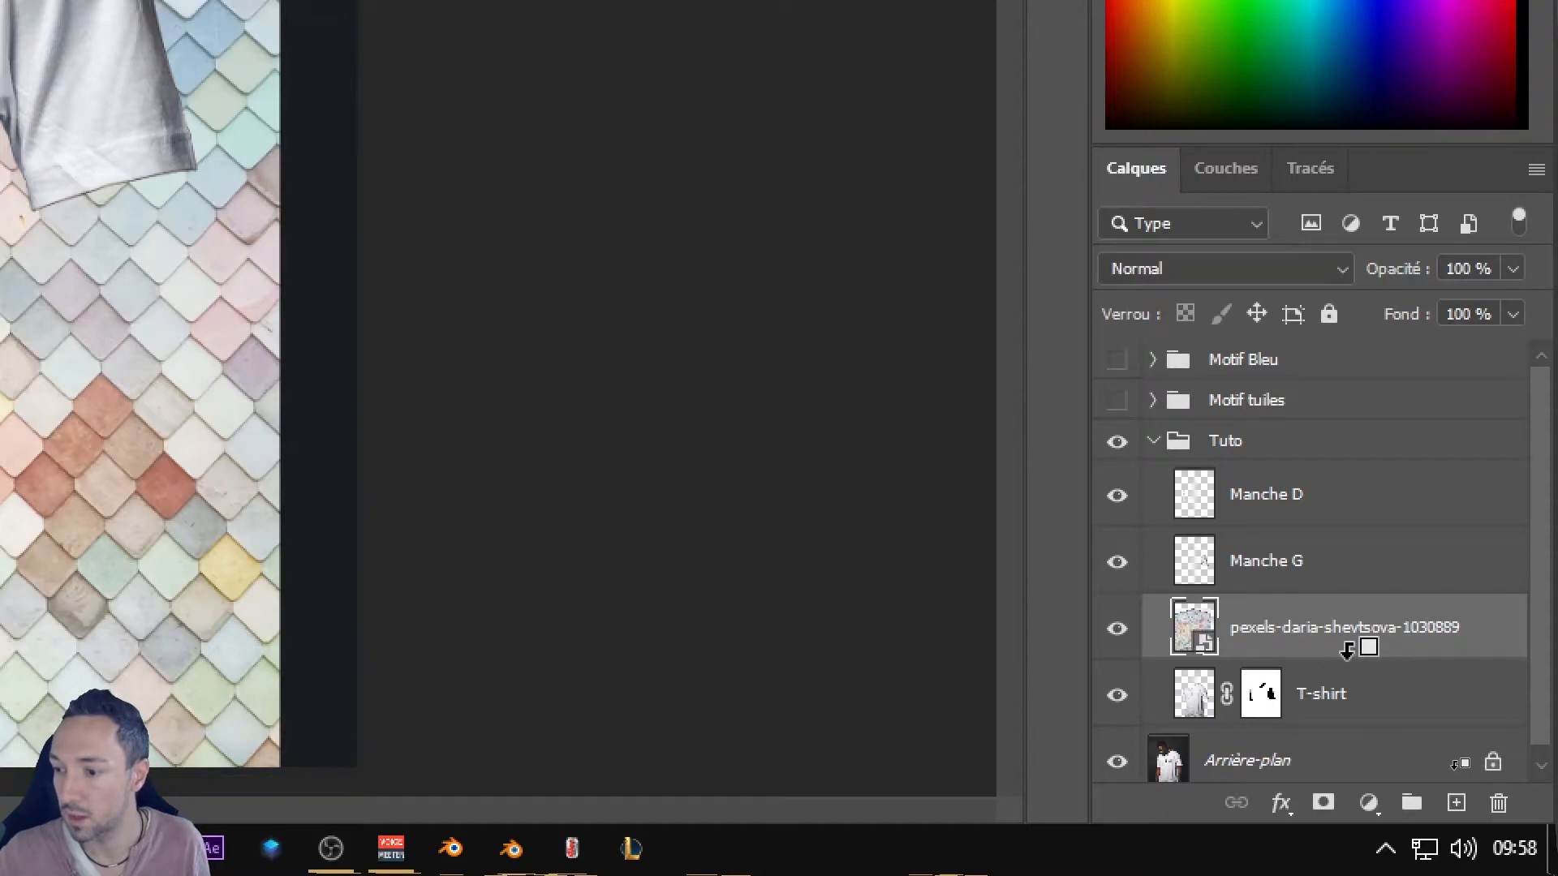
Step: Clip the pexels pattern to the T-shirt layer, enlarge it to 94.74%, and move it down until the door is off the shirt
{"action": "left_click", "coordinate": [1347, 649], "text": "alt"}
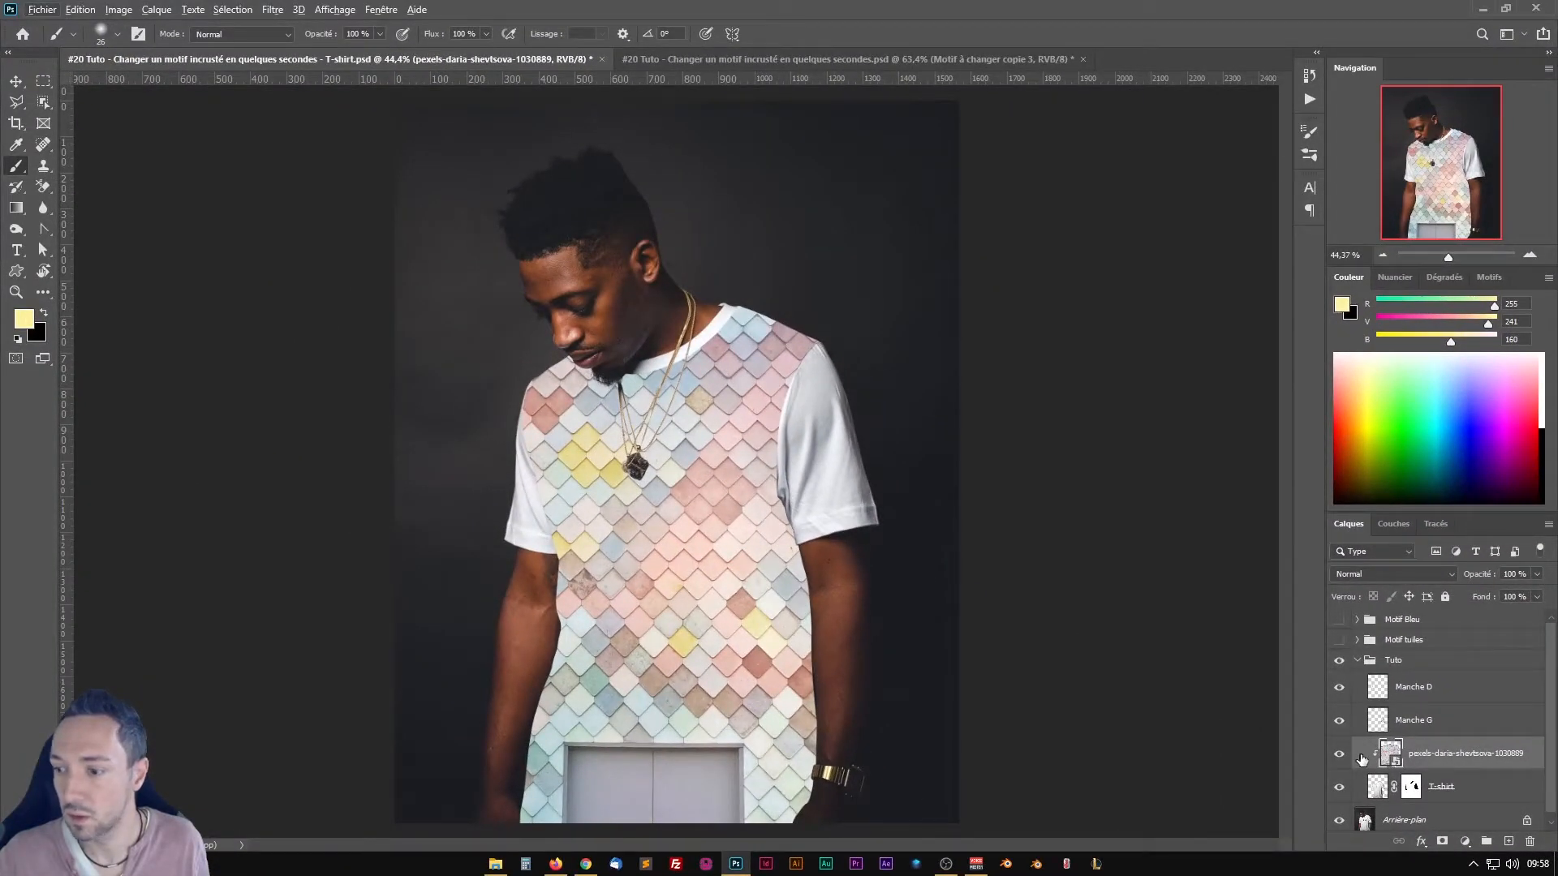
{"action": "key", "text": "ctrl+t"}
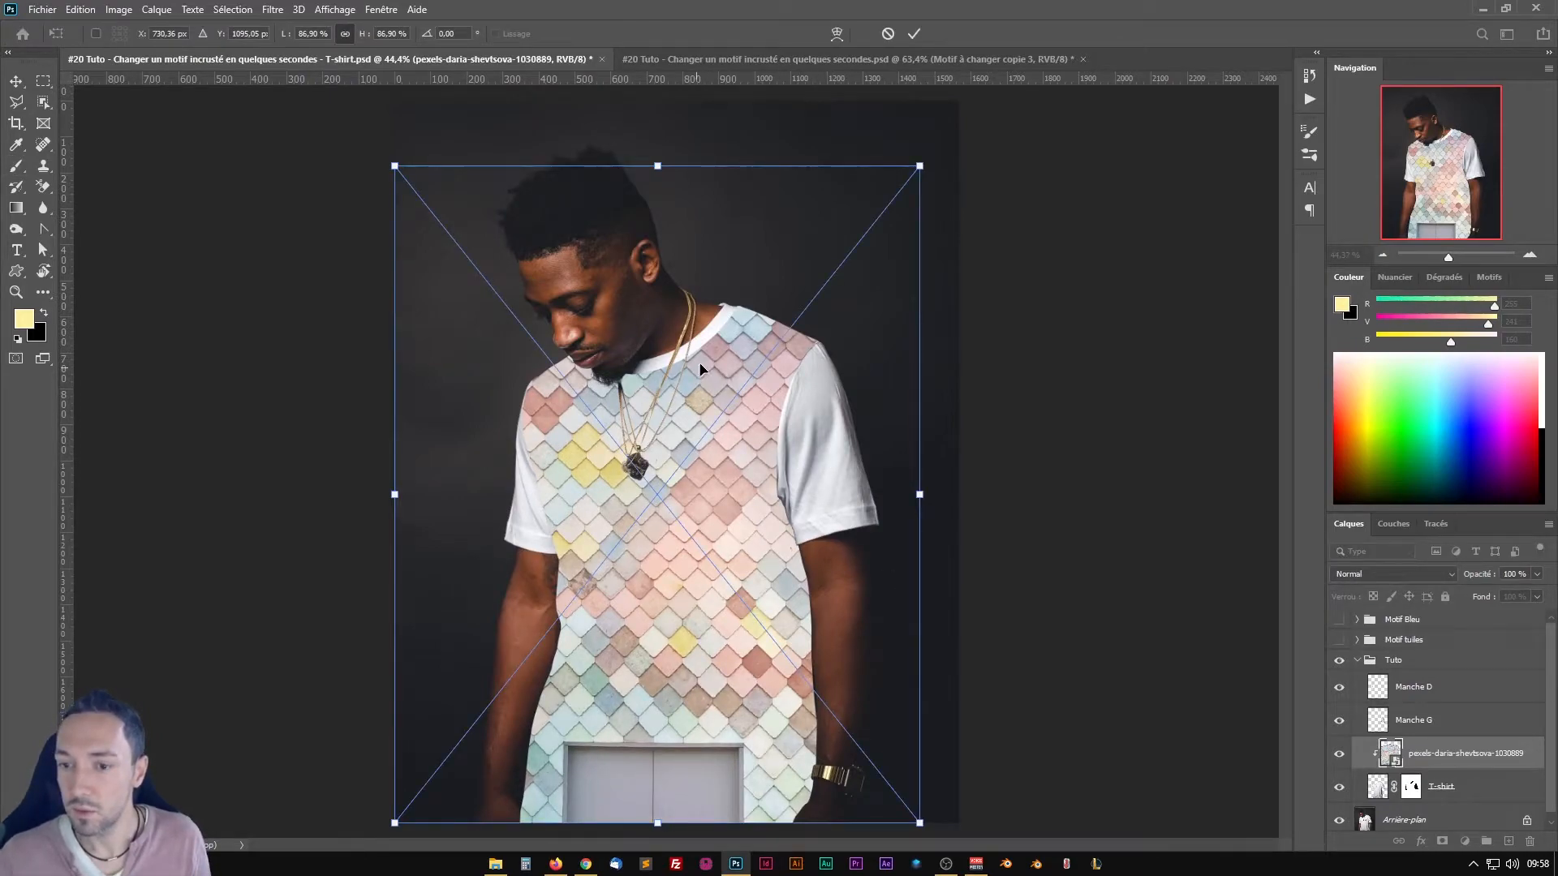
{"action": "left_click_drag", "start_coordinate": [920, 165], "coordinate": [954, 141]}
{"action": "left_click_drag", "start_coordinate": [710, 314], "coordinate": [745, 391]}
{"action": "mouse_move", "coordinate": [751, 657]}
{"action": "left_mouse_down"}
{"action": "mouse_move", "coordinate": [765, 573]}
{"action": "mouse_move", "coordinate": [762, 657]}
{"action": "left_mouse_up"}
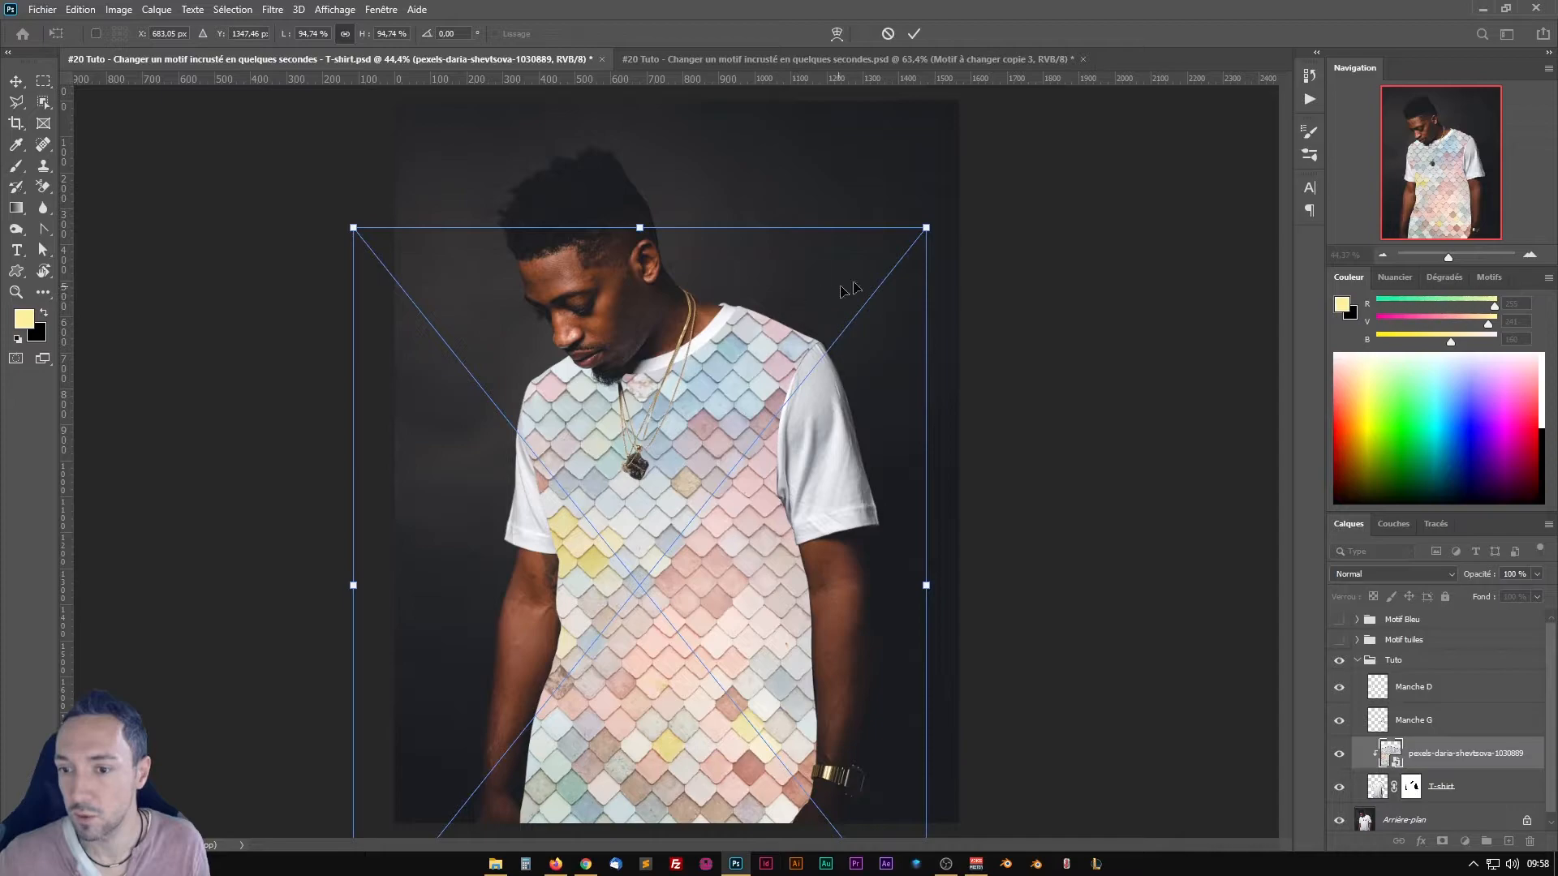
Step: Rotate the pattern by -0.78° and distort its two left corners inward to follow the torso's perspective
{"action": "left_click_drag", "start_coordinate": [946, 215], "coordinate": [943, 211]}
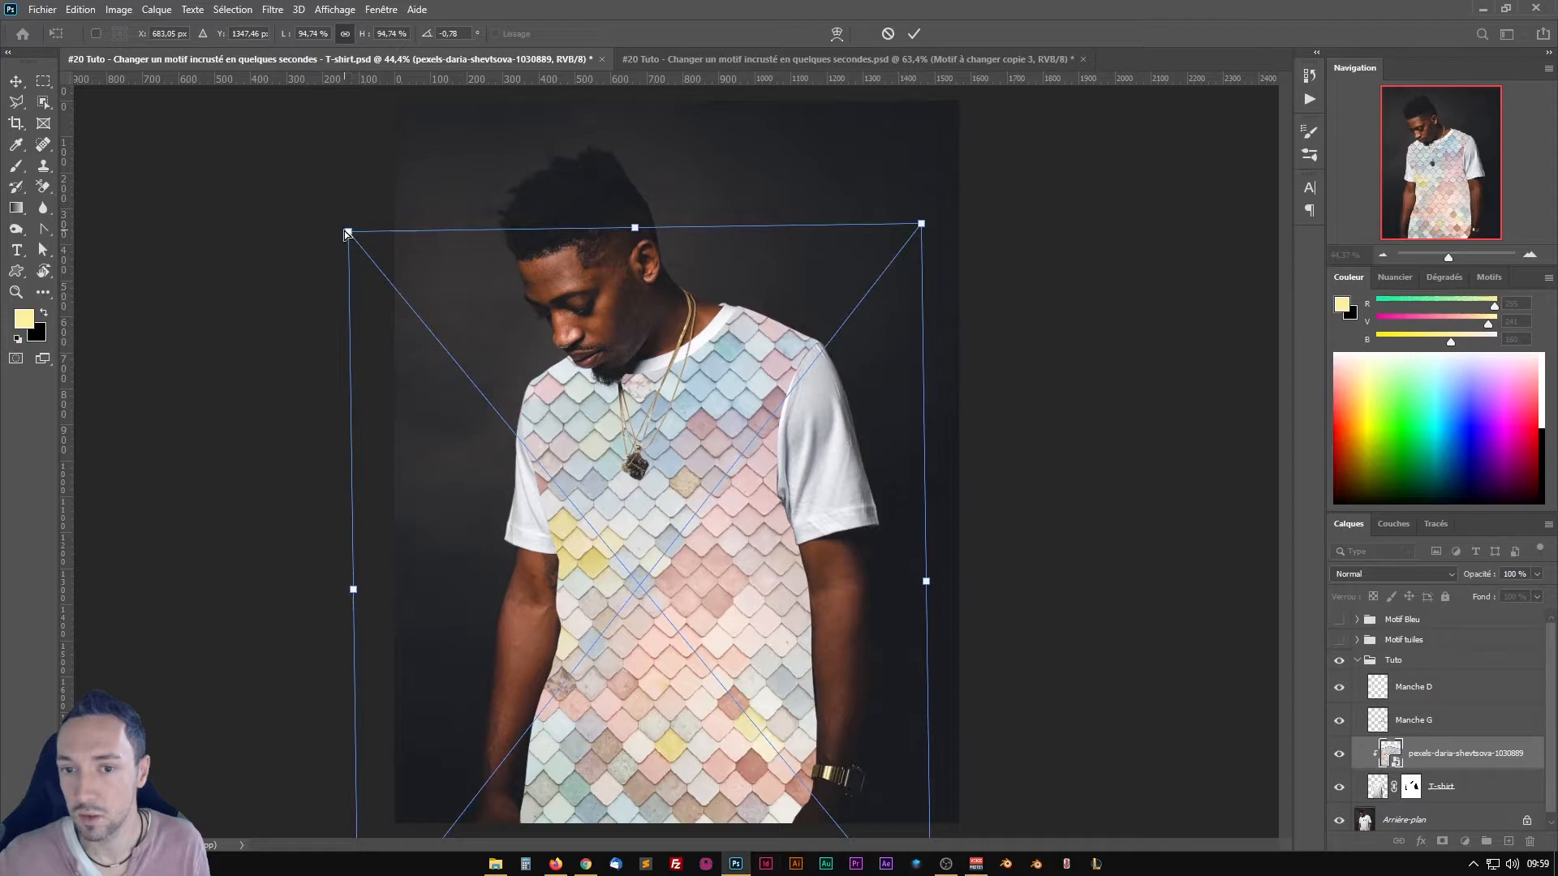
{"action": "left_click_drag", "start_coordinate": [349, 236], "coordinate": [395, 283]}
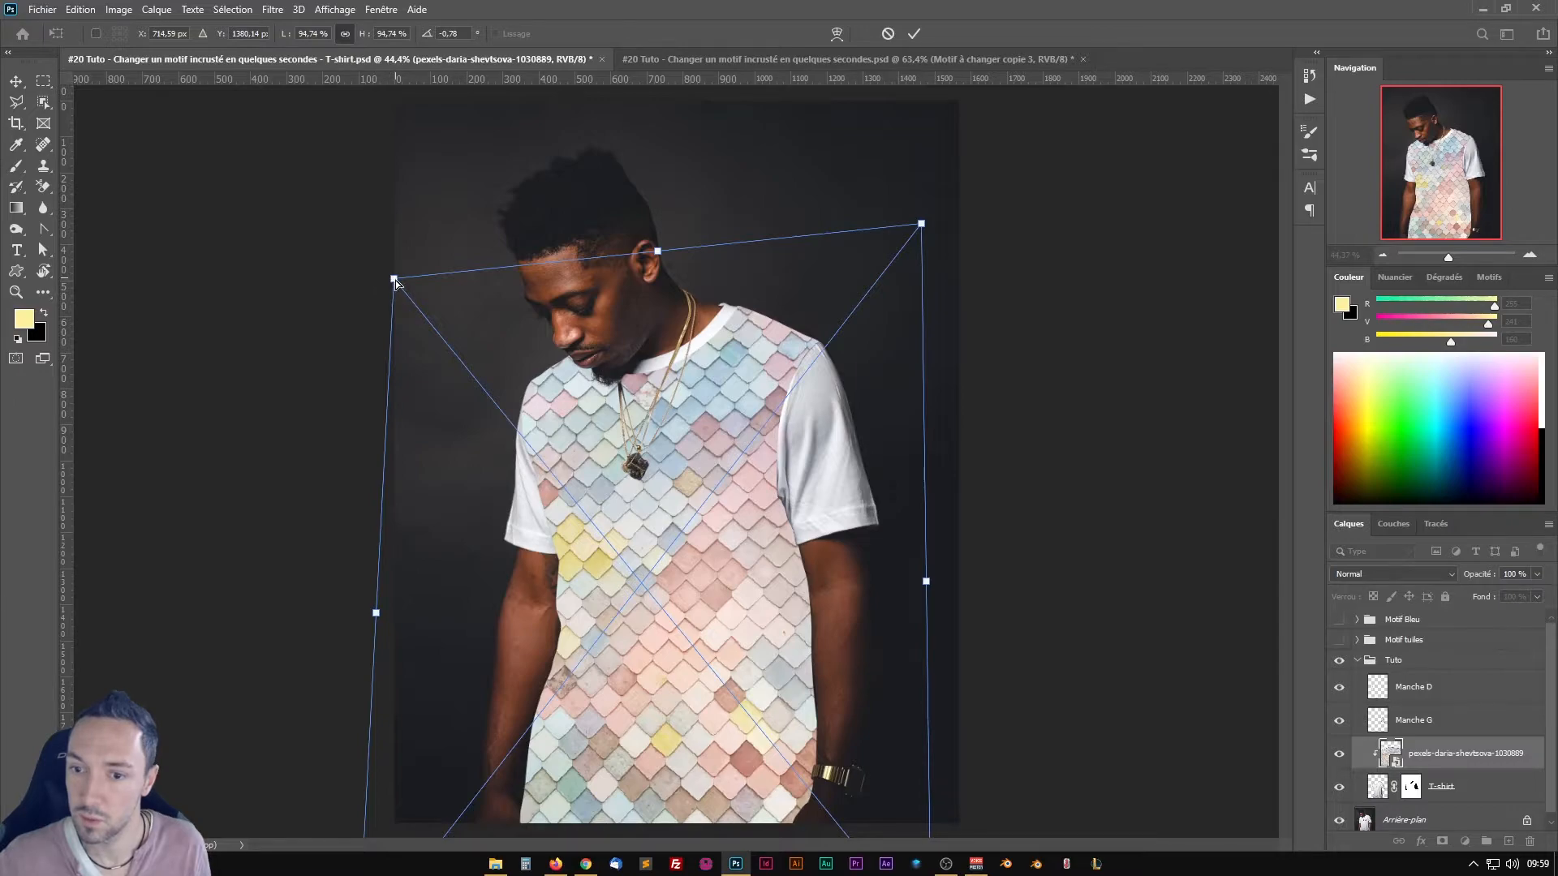
{"action": "left_click_drag", "start_coordinate": [395, 279], "coordinate": [395, 292]}
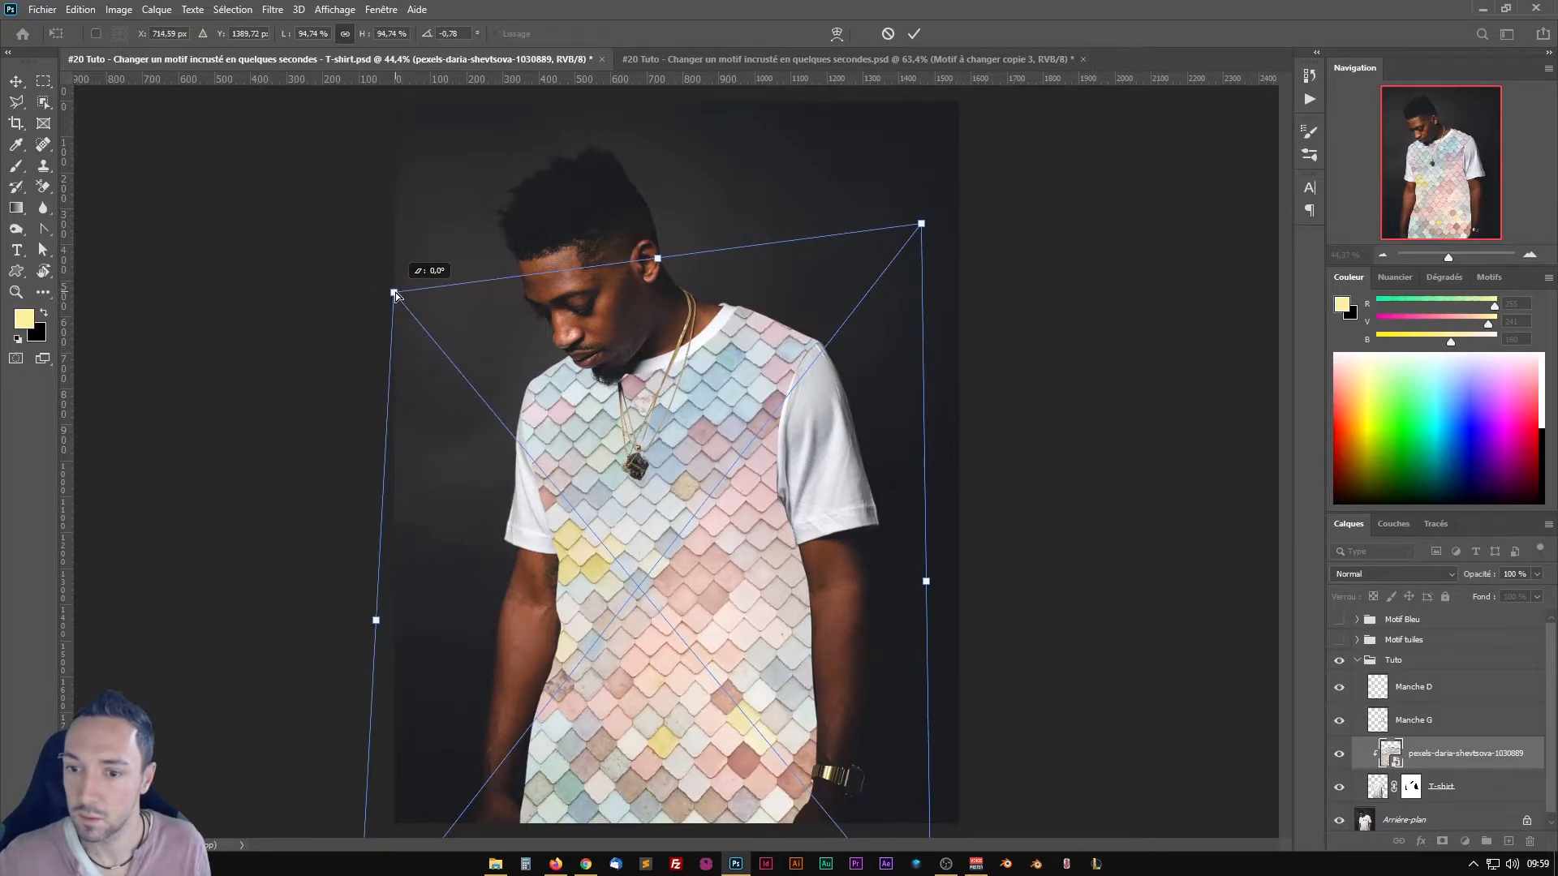
{"action": "scroll", "coordinate": [594, 510], "scroll_direction": "down", "scroll_amount": 3}
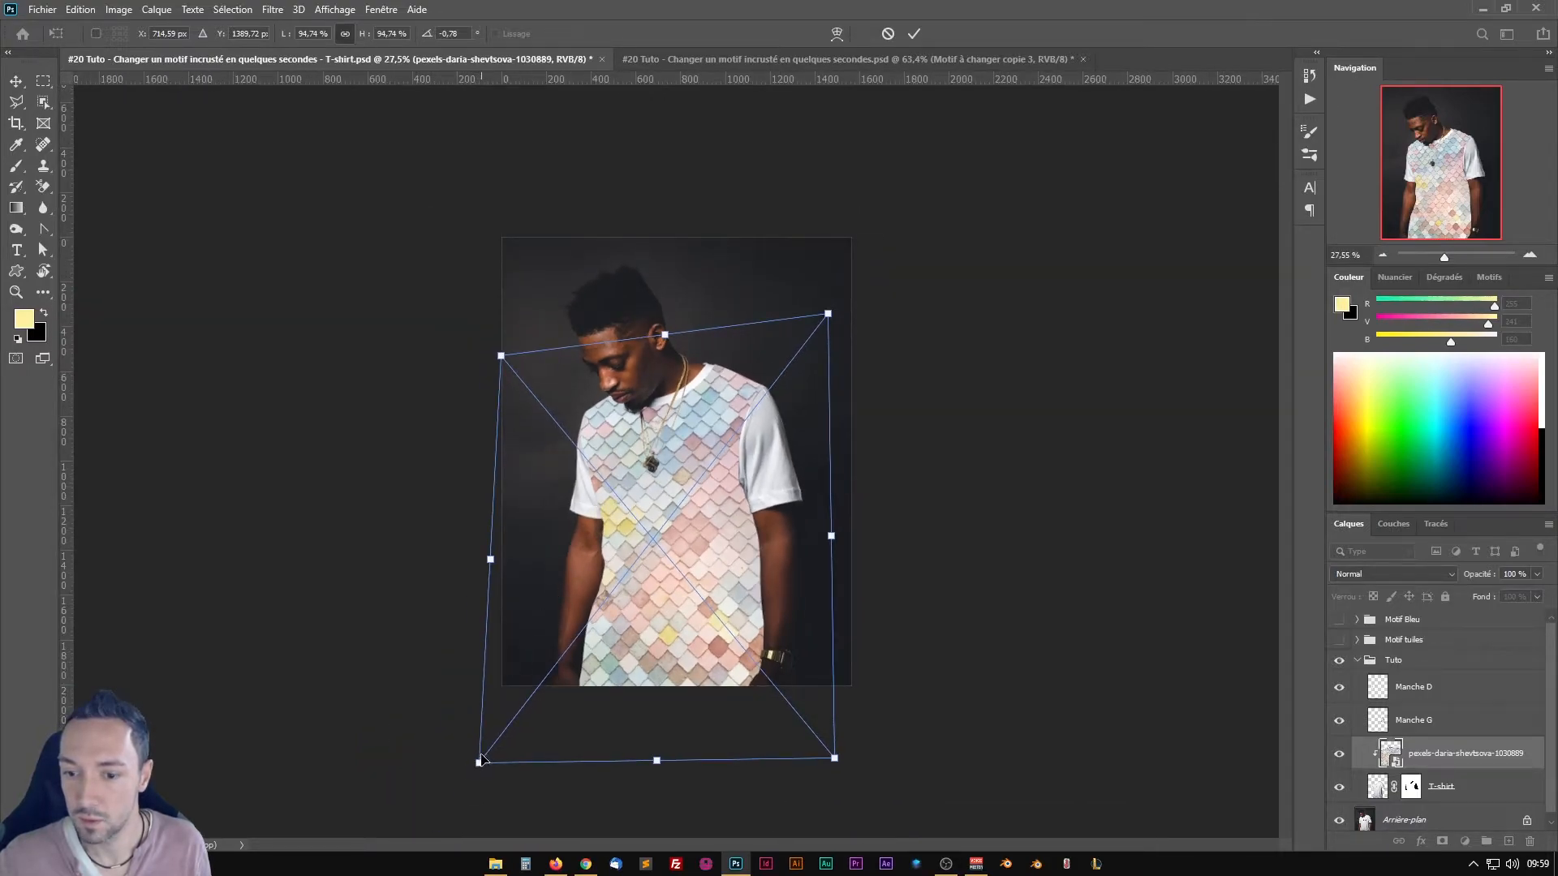
{"action": "left_click_drag", "start_coordinate": [480, 759], "coordinate": [500, 735]}
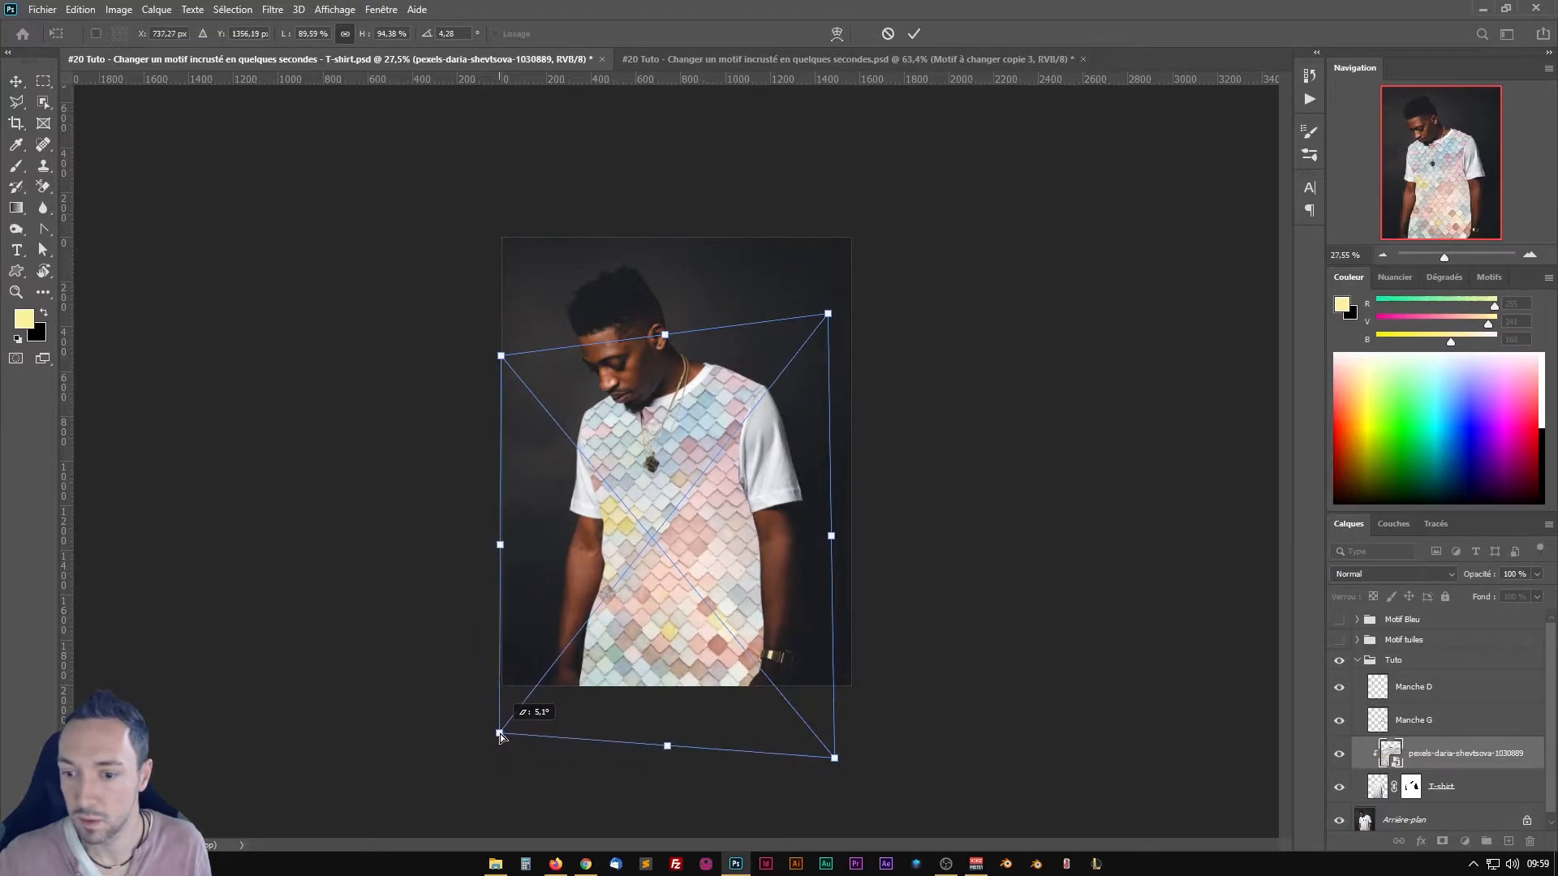
{"action": "scroll", "coordinate": [690, 544], "scroll_direction": "up", "scroll_amount": 5}
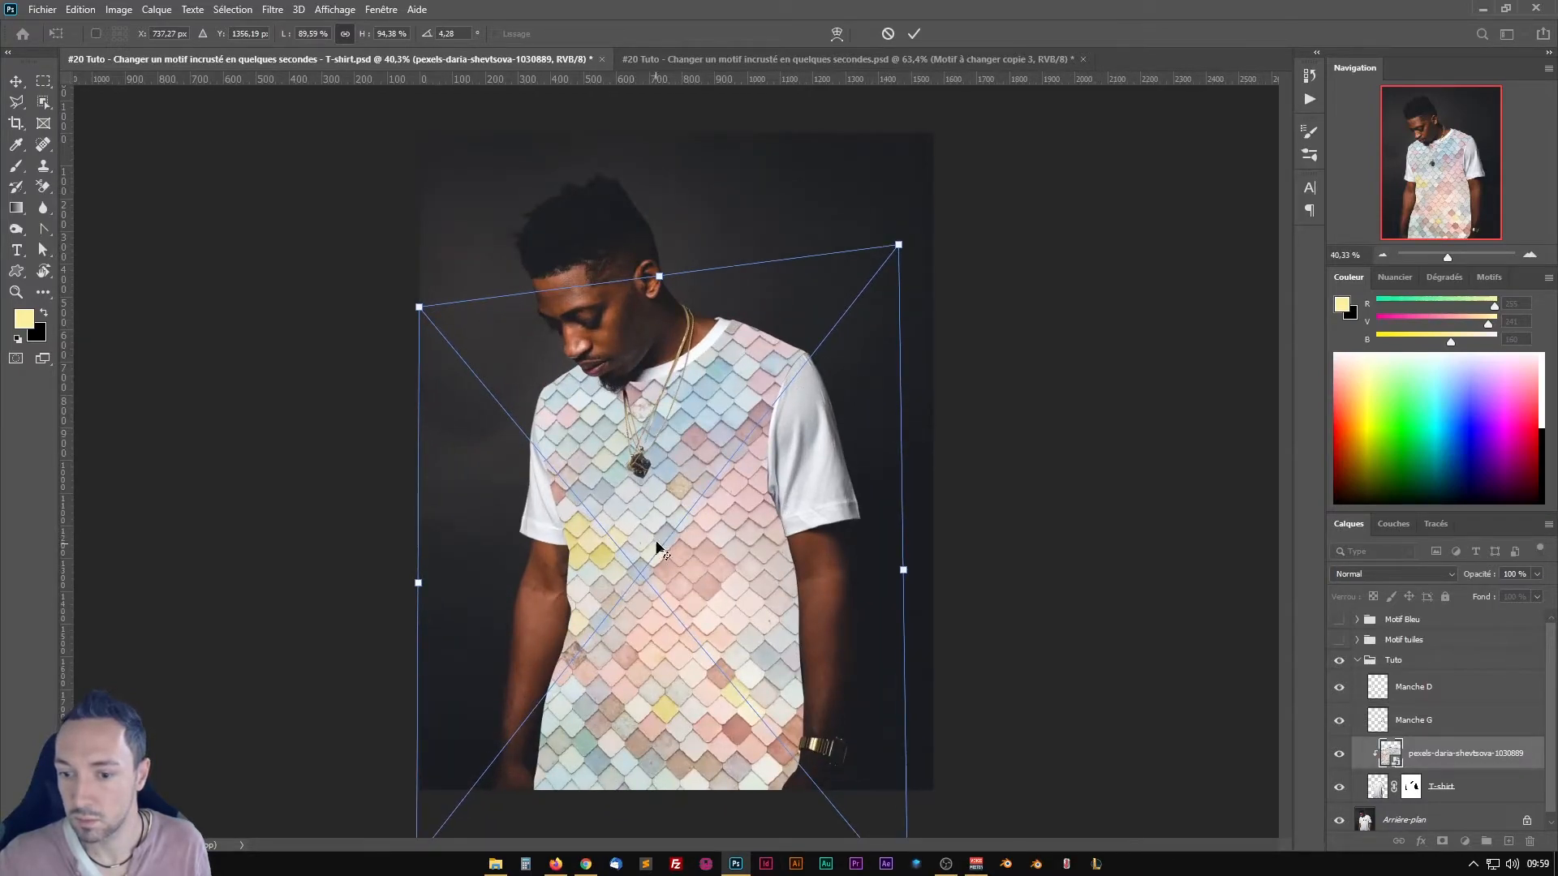
{"action": "key", "text": "Return"}
{"action": "key", "text": "b"}
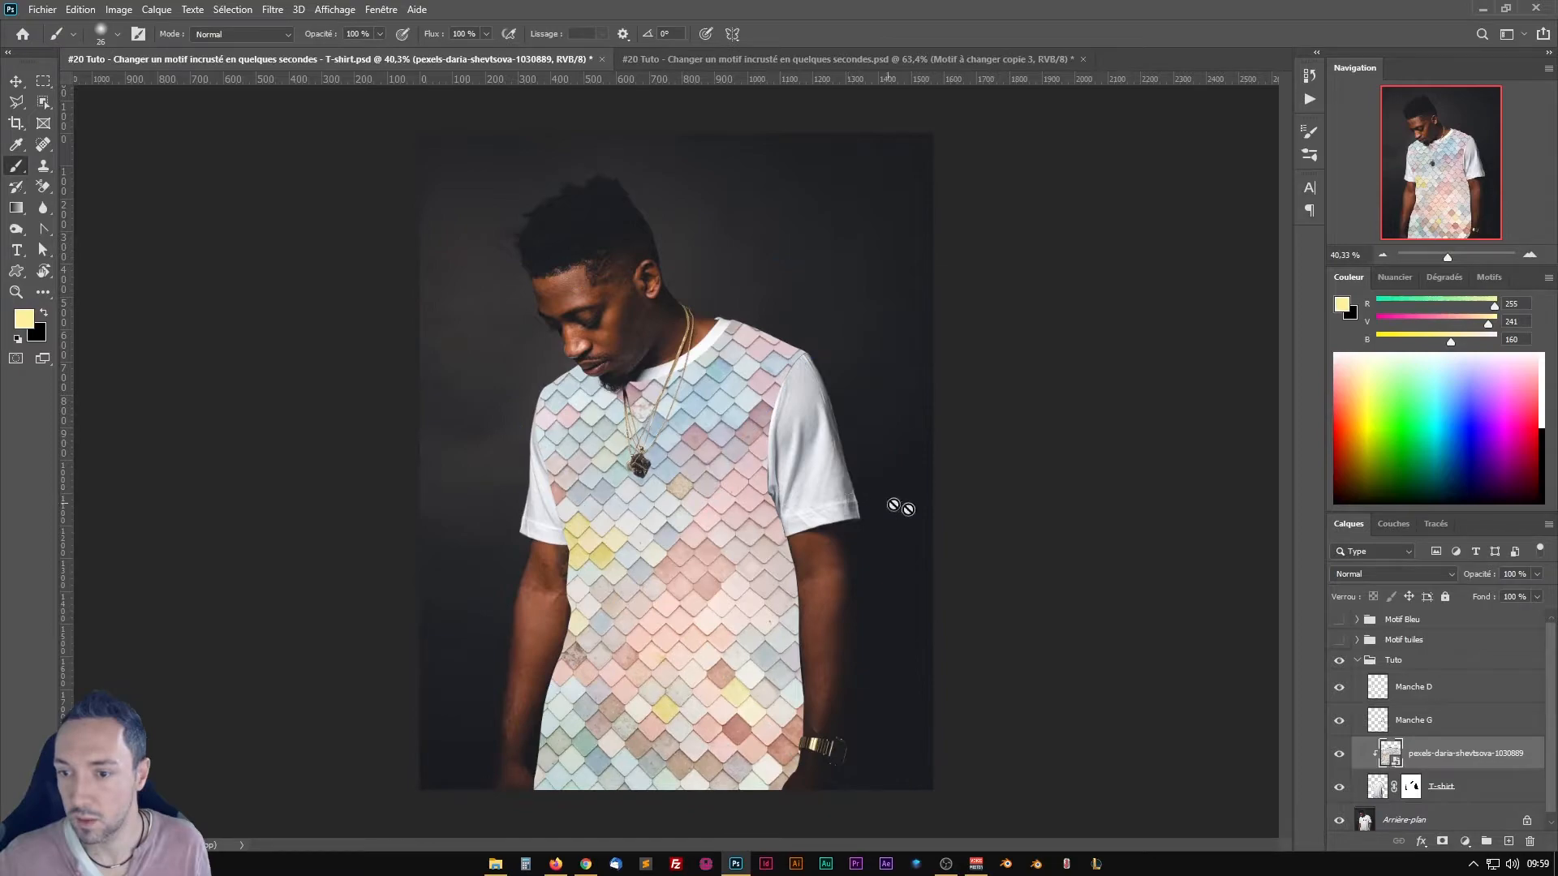
Step: Set the pattern layer's blend mode to Densité linéaire + and examine the fold shadows on the chest and beside the sleeve
{"action": "left_click", "coordinate": [1451, 576]}
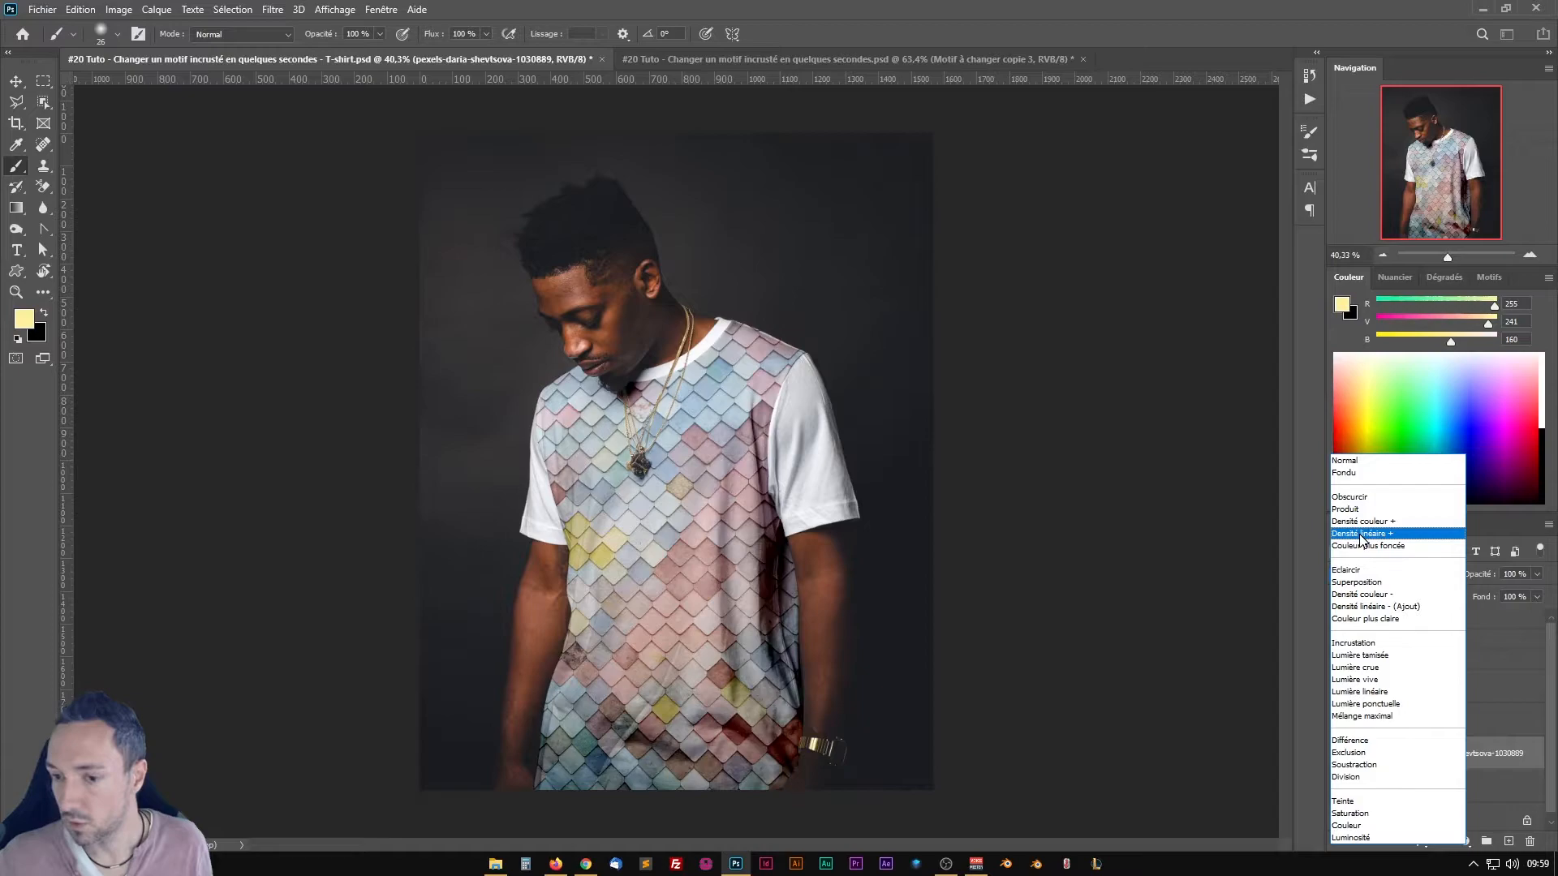
{"action": "left_click", "coordinate": [1361, 540]}
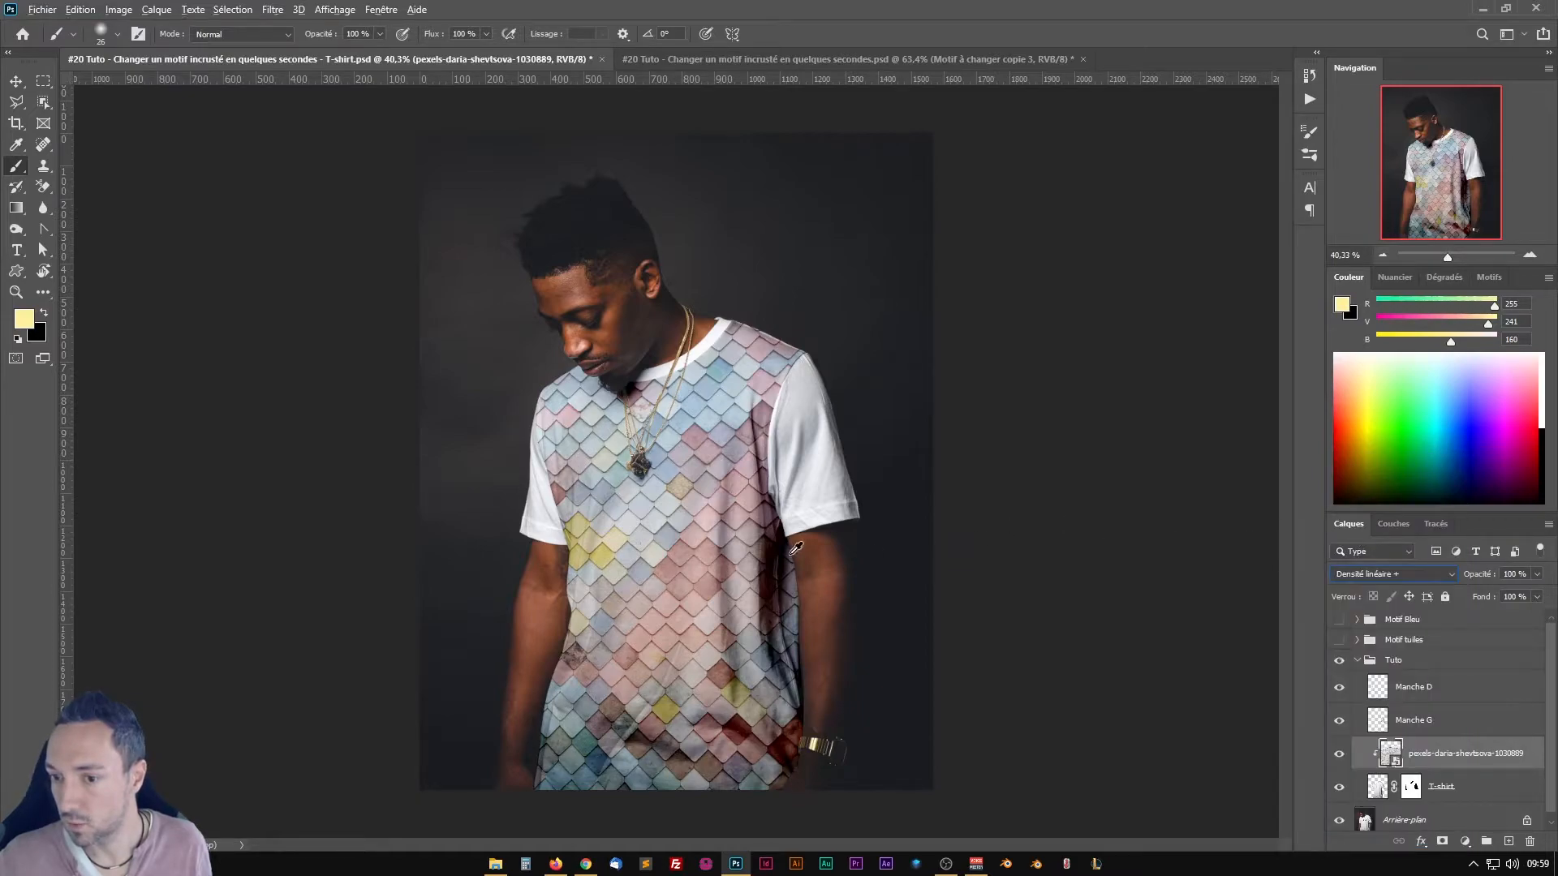
{"action": "left_click", "coordinate": [1530, 256]}
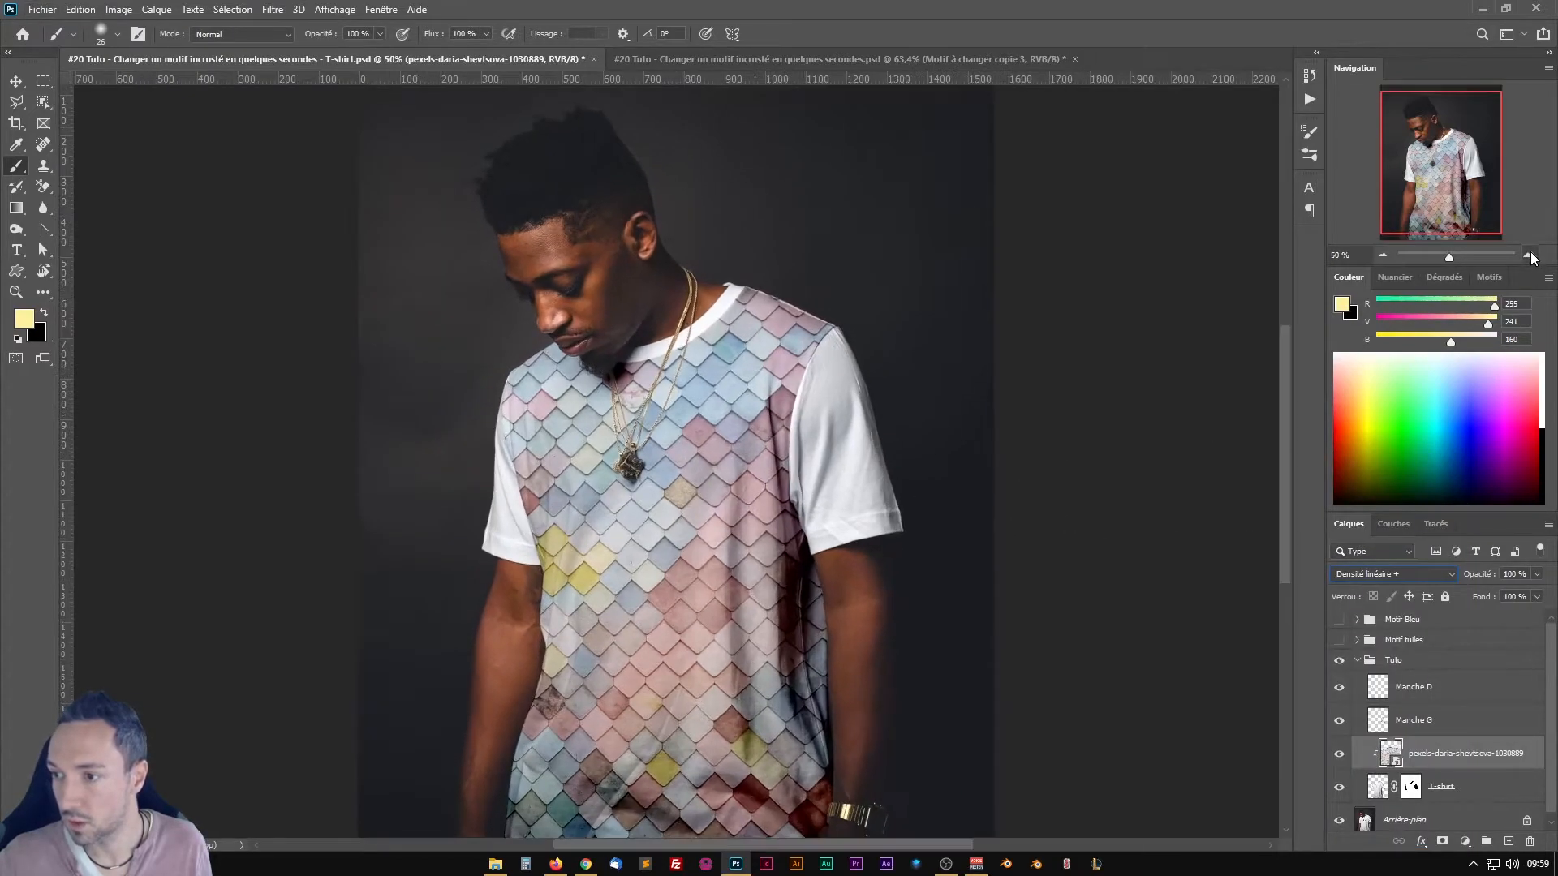
{"action": "left_click", "coordinate": [1531, 256]}
{"action": "left_click_drag", "start_coordinate": [855, 462], "coordinate": [823, 340]}
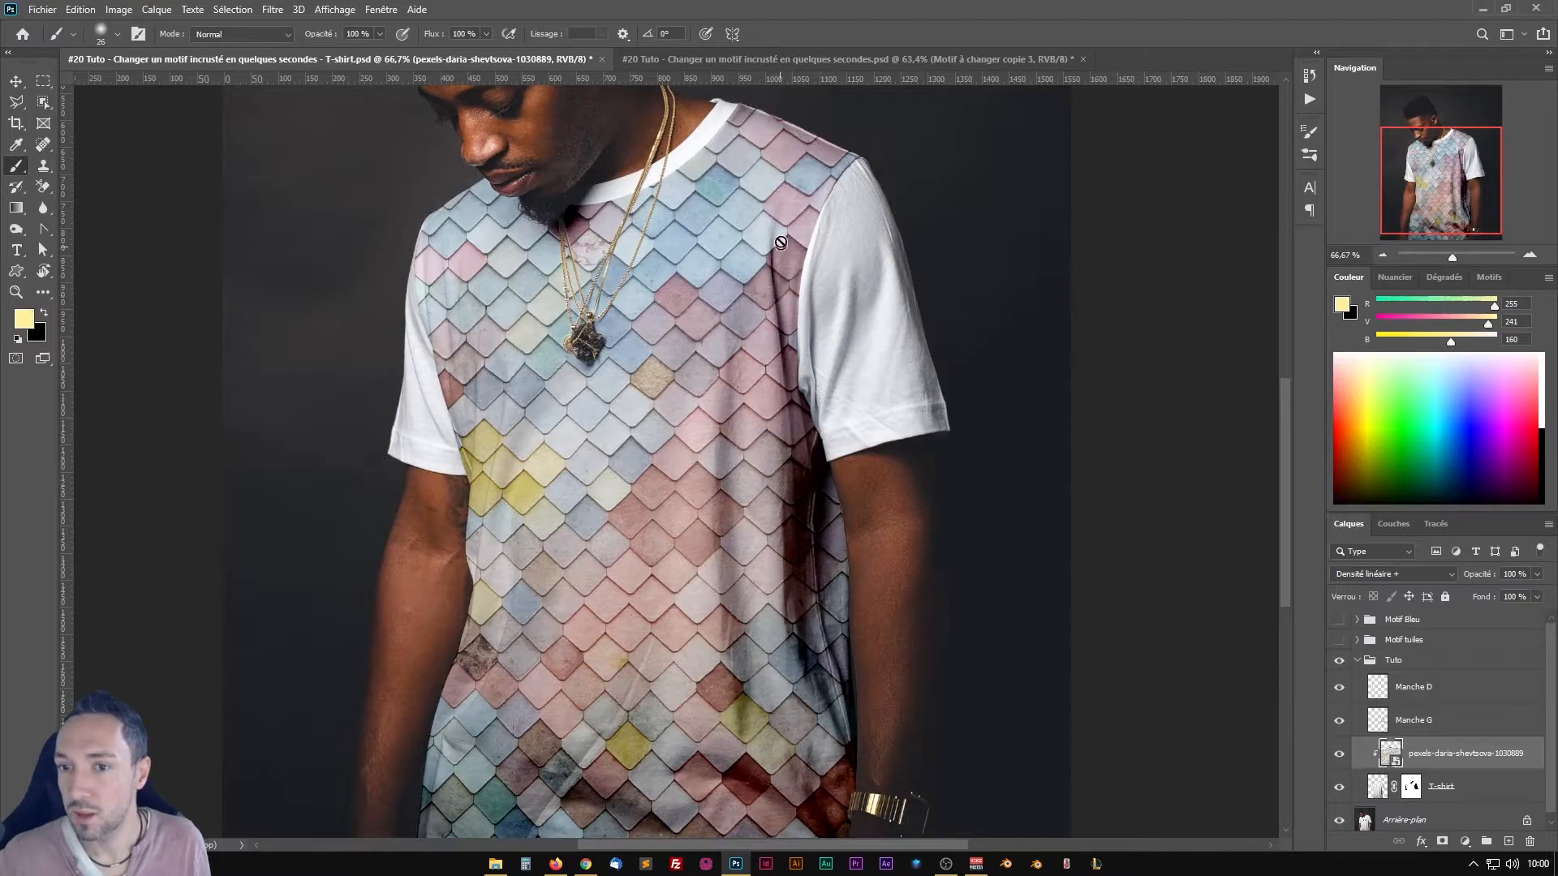
{"action": "scroll", "coordinate": [779, 274], "scroll_direction": "up", "scroll_amount": 6}
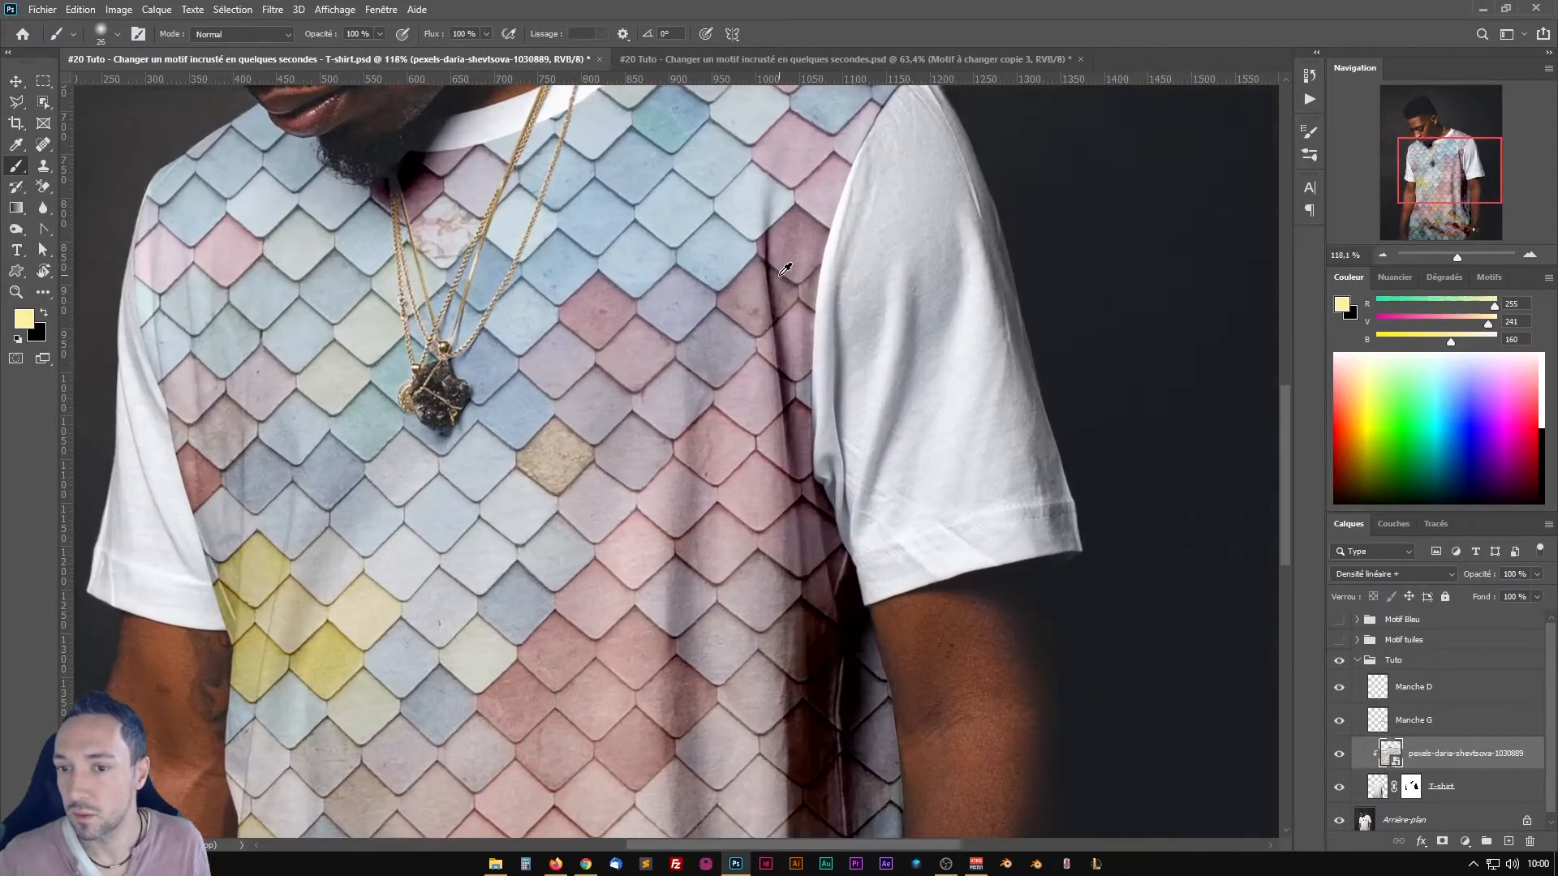
{"action": "left_click_drag", "start_coordinate": [679, 211], "coordinate": [736, 416]}
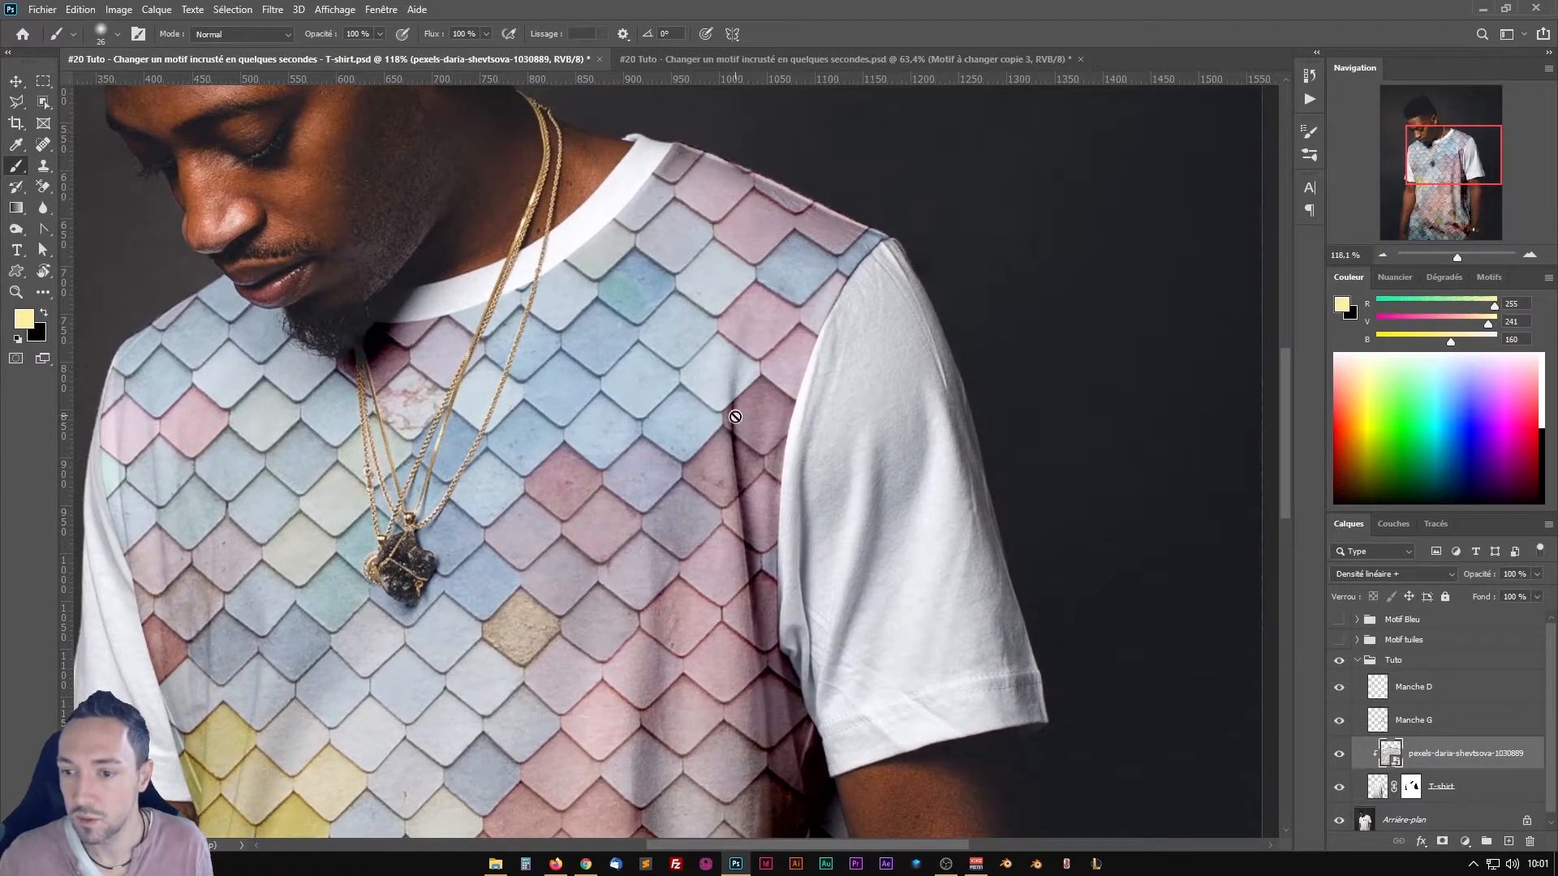
{"action": "scroll", "coordinate": [761, 509], "scroll_direction": "up", "scroll_amount": 5}
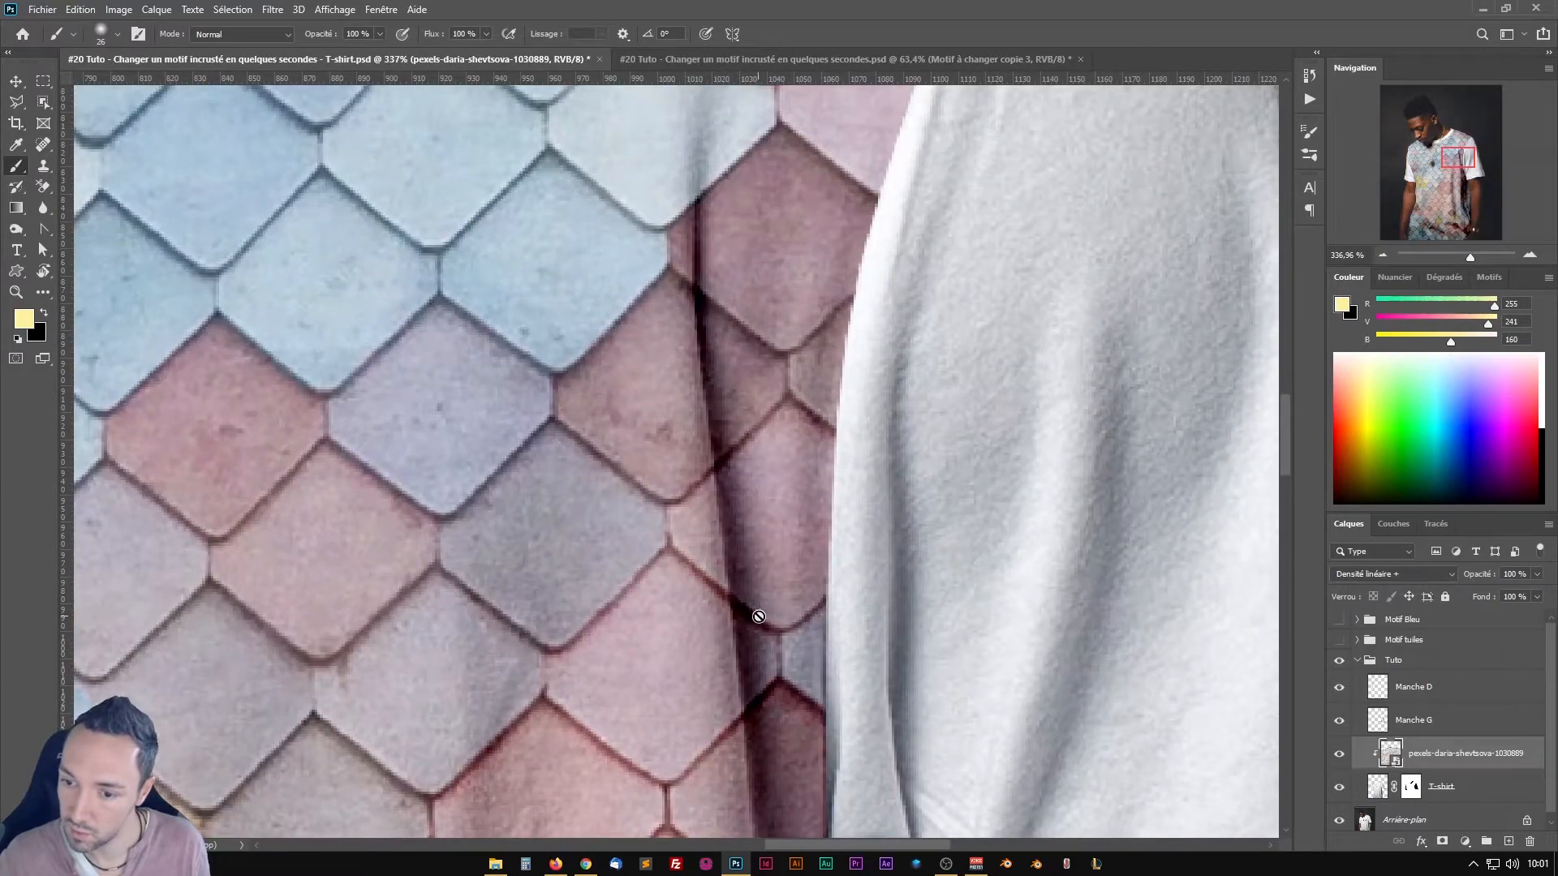
{"action": "scroll", "coordinate": [718, 596], "scroll_direction": "down", "scroll_amount": 4}
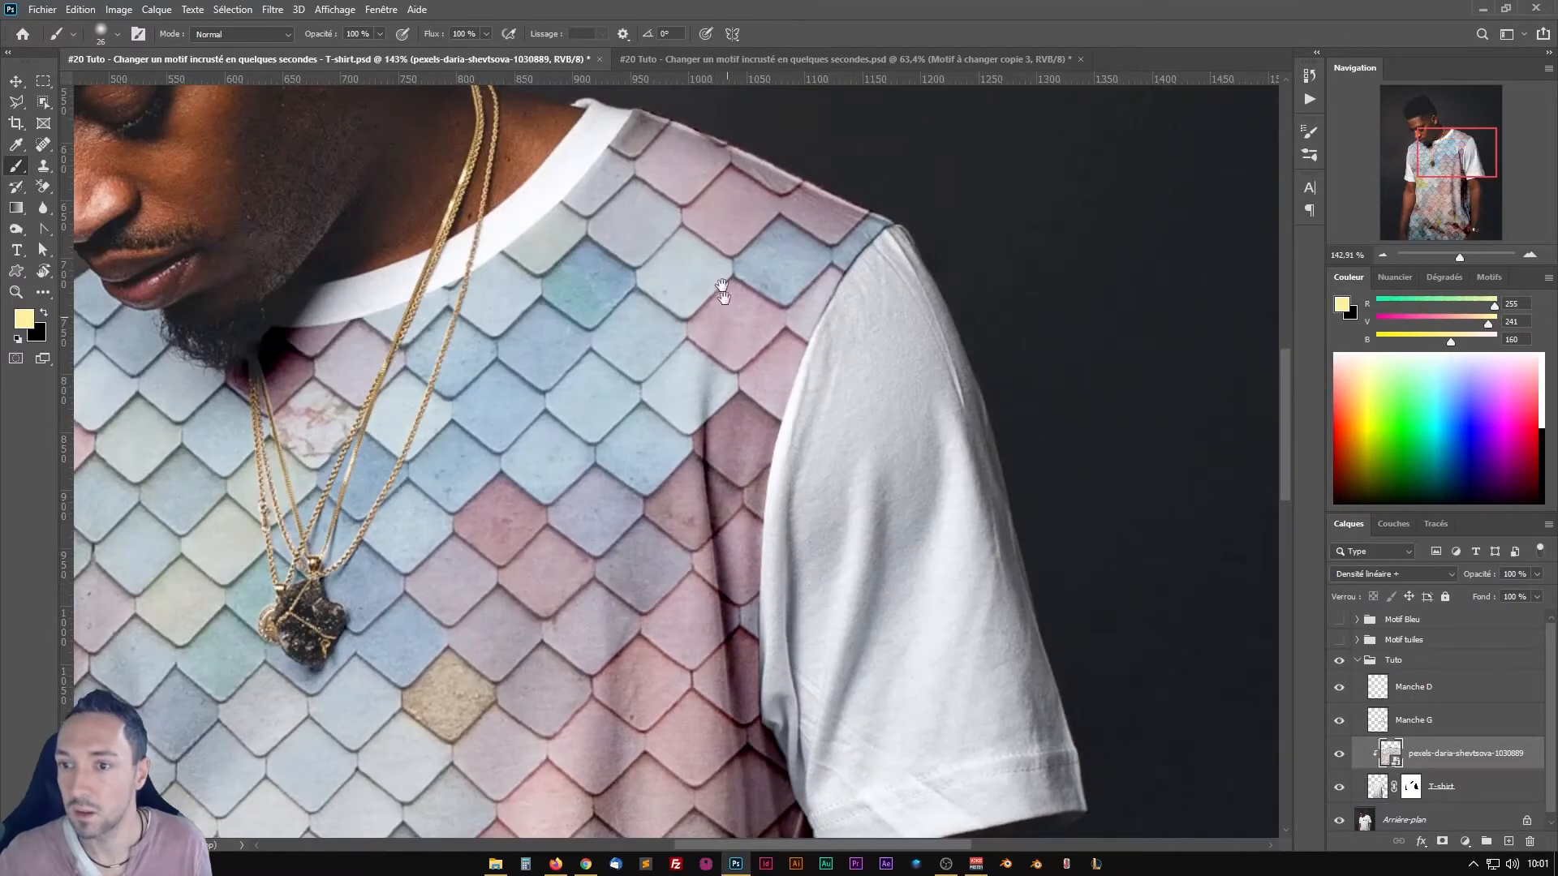
Step: Examine the tile pattern from the shoulder to the lower torso and open the Fluidité (Liquify) filter on the pattern layer
{"action": "scroll", "coordinate": [714, 300], "scroll_direction": "up", "scroll_amount": 3}
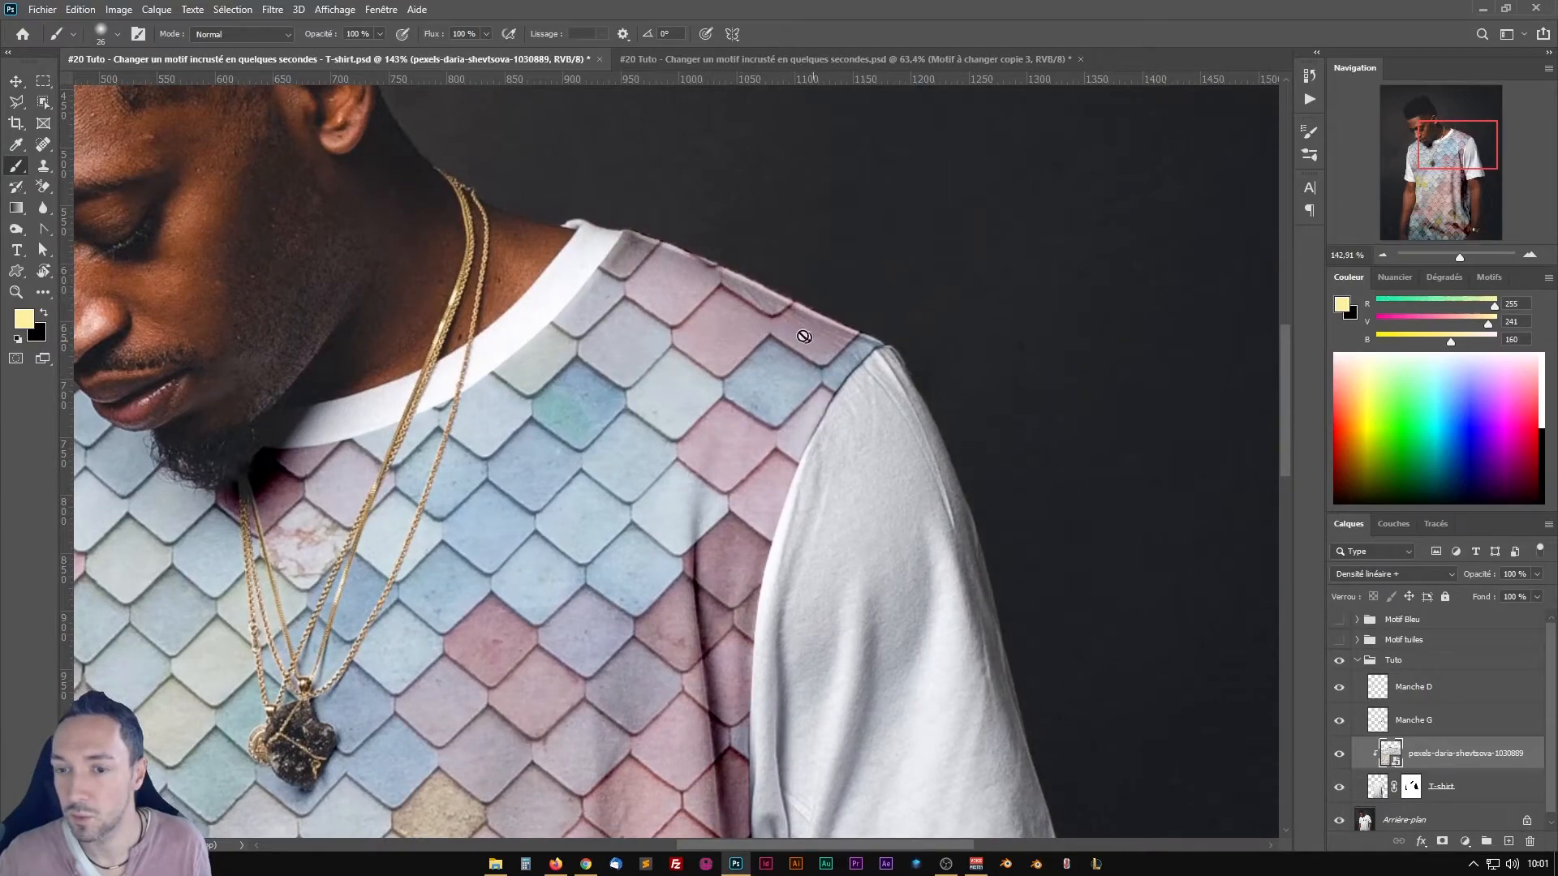
{"action": "scroll", "coordinate": [697, 477], "scroll_direction": "down", "scroll_amount": 5}
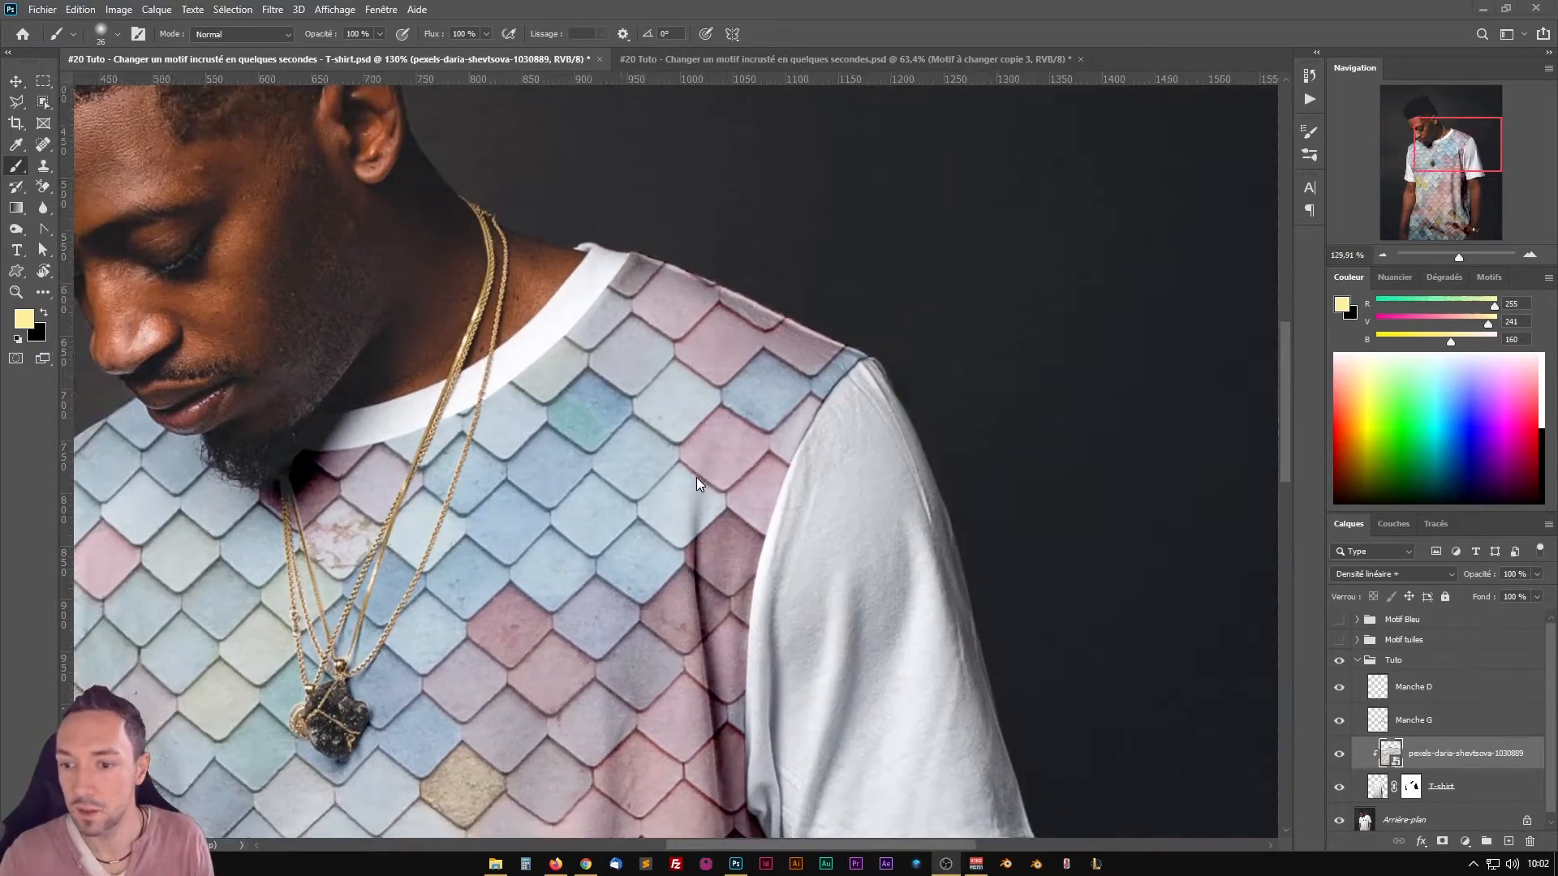
{"action": "left_click", "coordinate": [636, 590]}
{"action": "left_click_drag", "start_coordinate": [638, 555], "coordinate": [590, 230]}
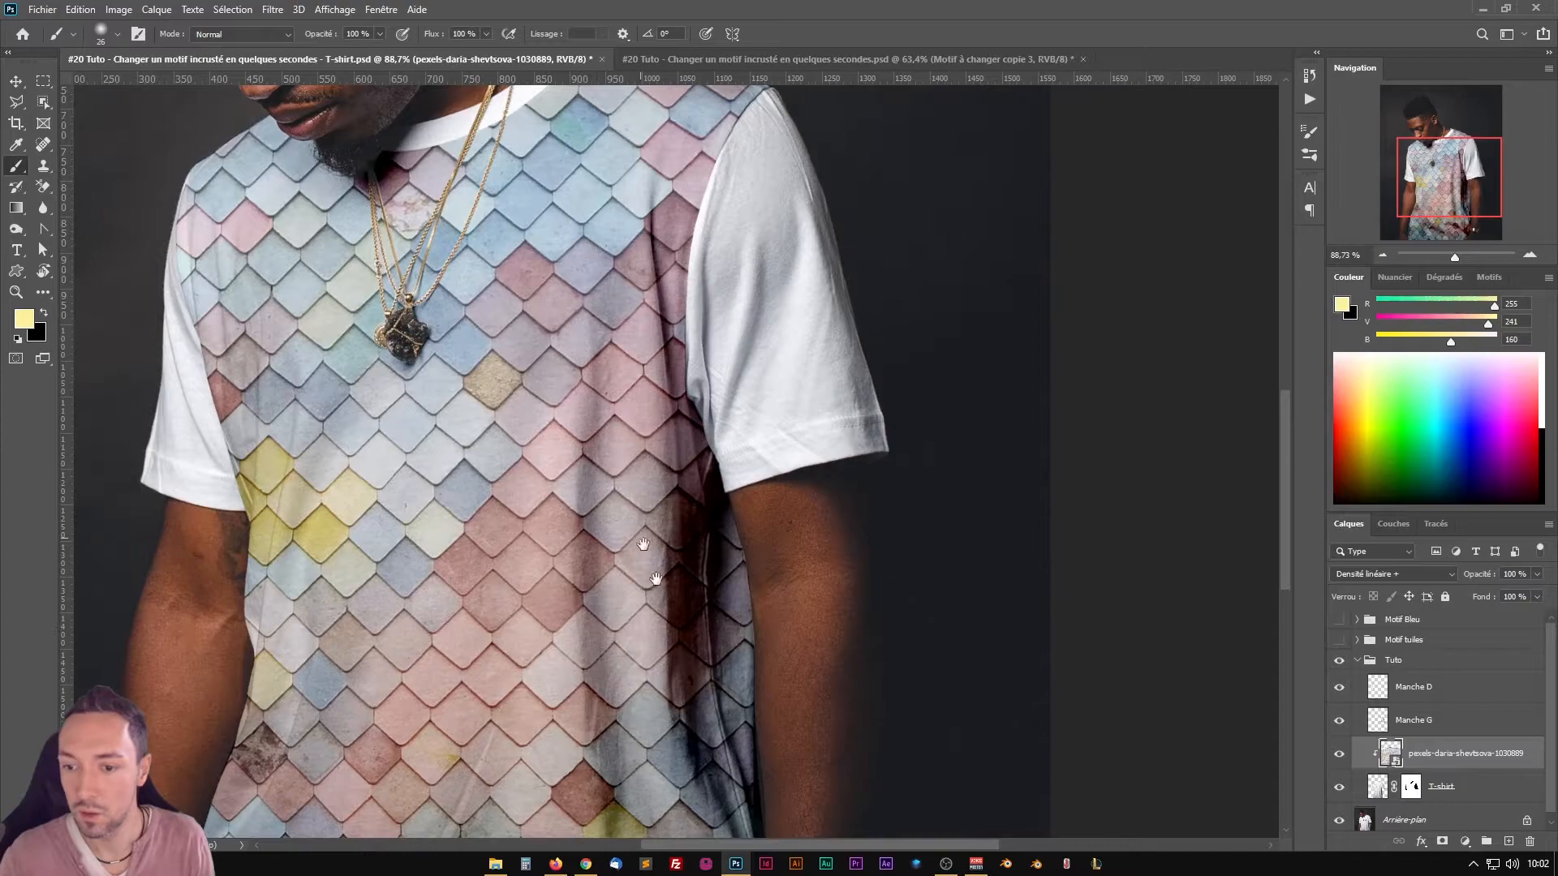
{"action": "left_click_drag", "start_coordinate": [690, 655], "coordinate": [636, 455]}
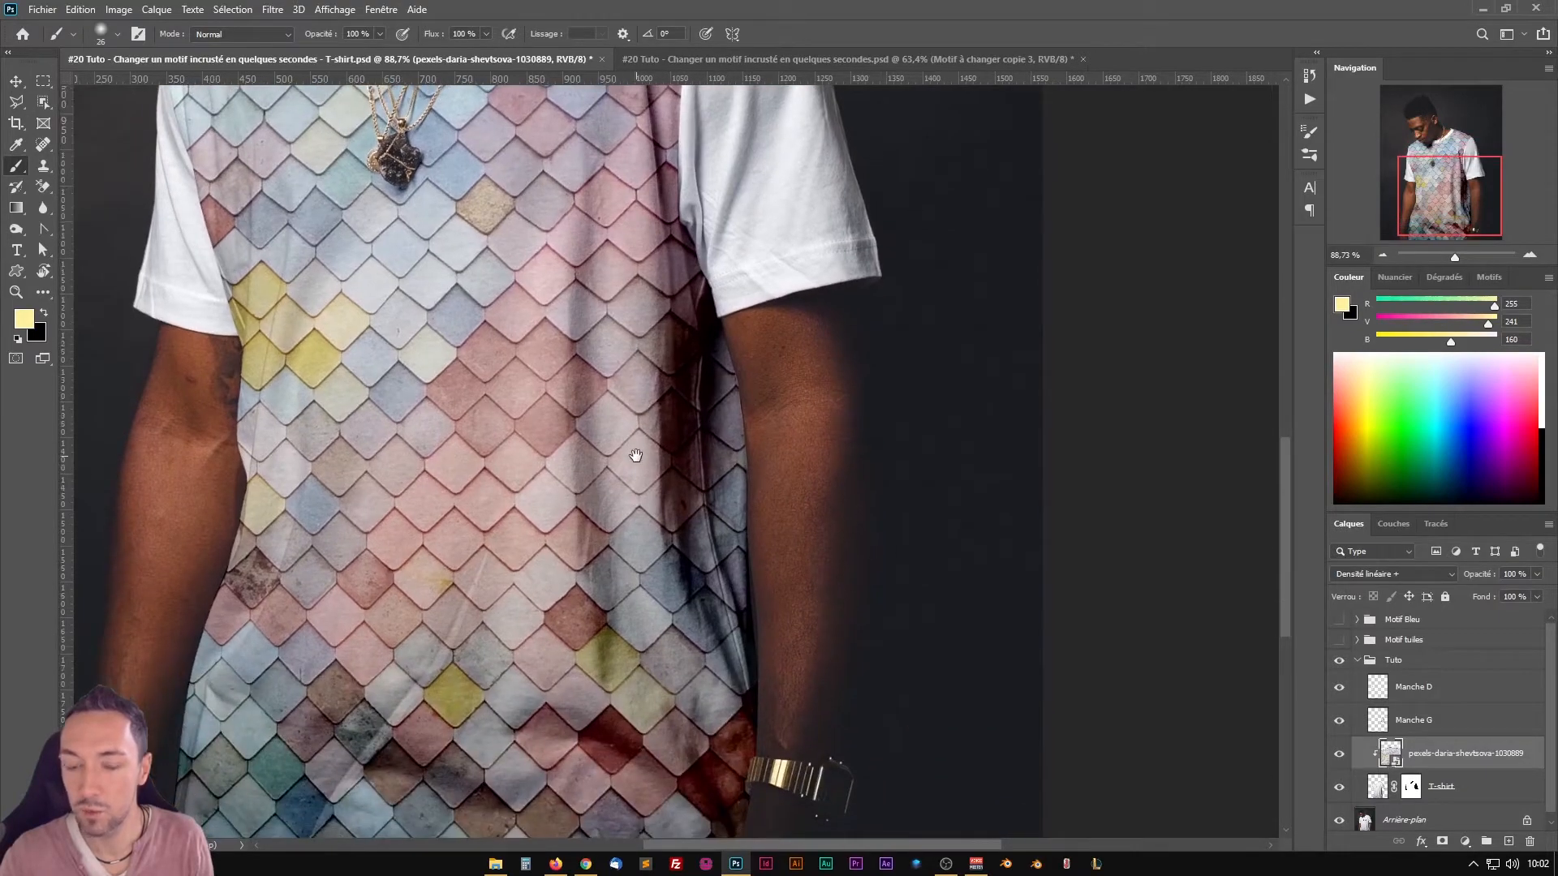
{"action": "left_click_drag", "start_coordinate": [482, 224], "coordinate": [526, 525]}
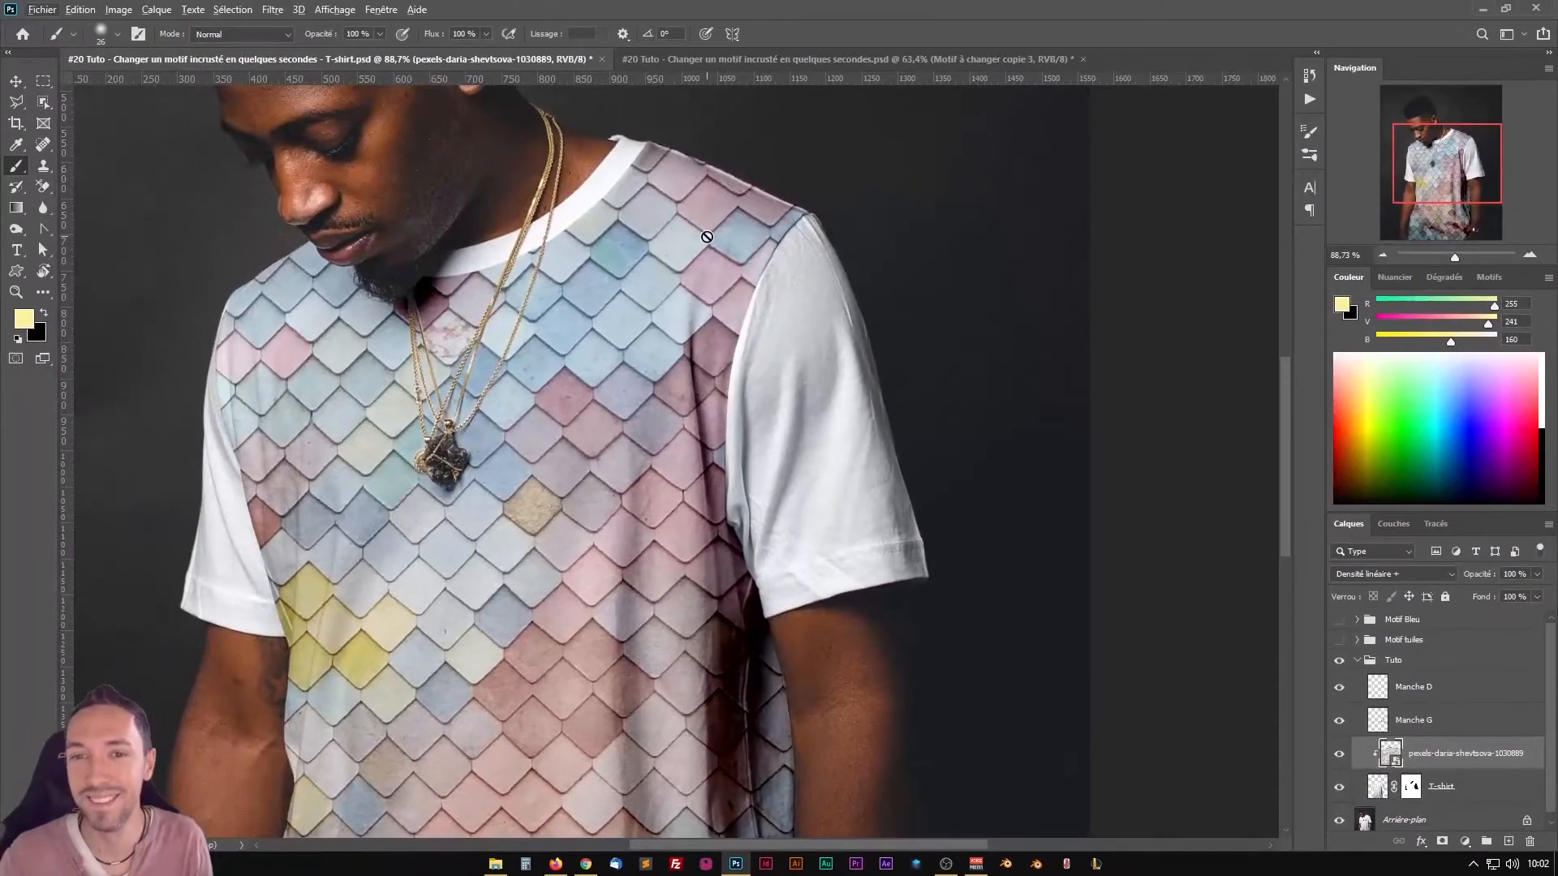
{"action": "left_click", "coordinate": [273, 10]}
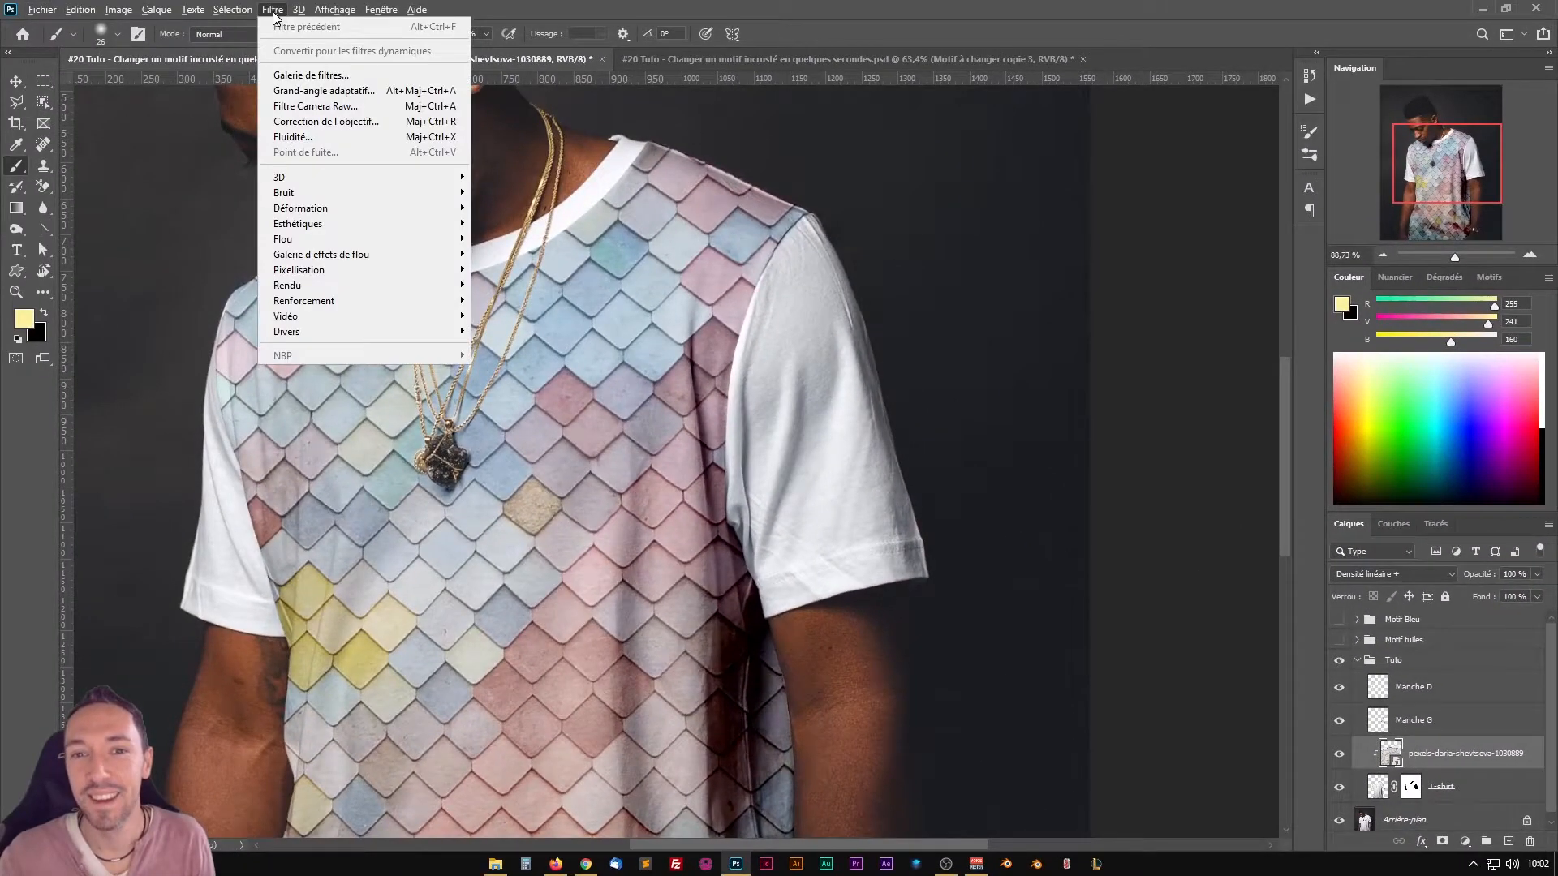
{"action": "left_click", "coordinate": [328, 143]}
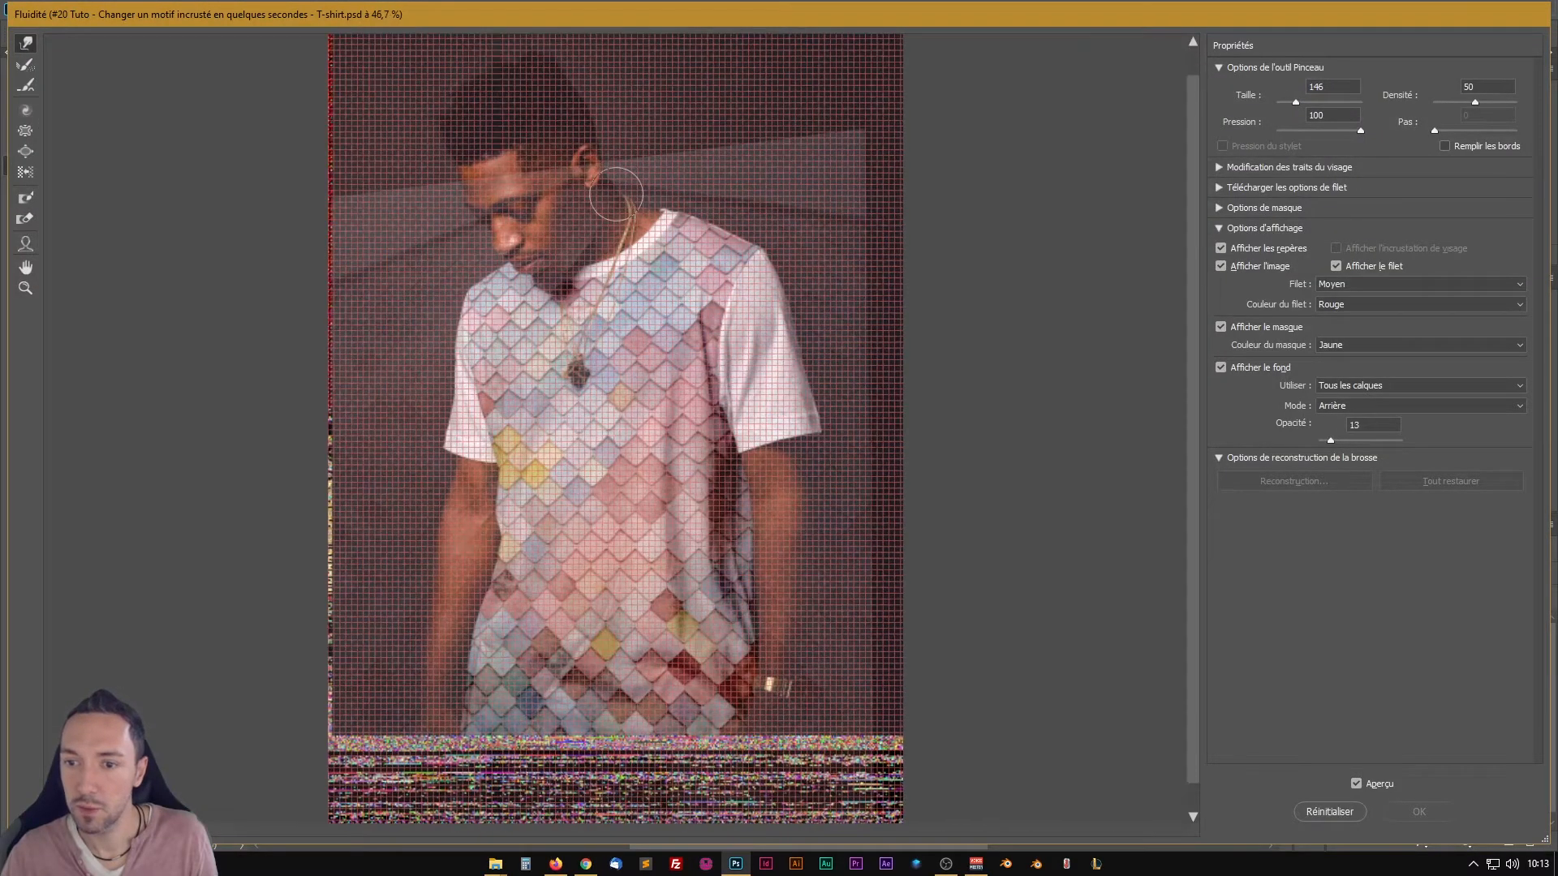
{"action": "scroll", "coordinate": [620, 197], "scroll_direction": "up", "scroll_amount": 7}
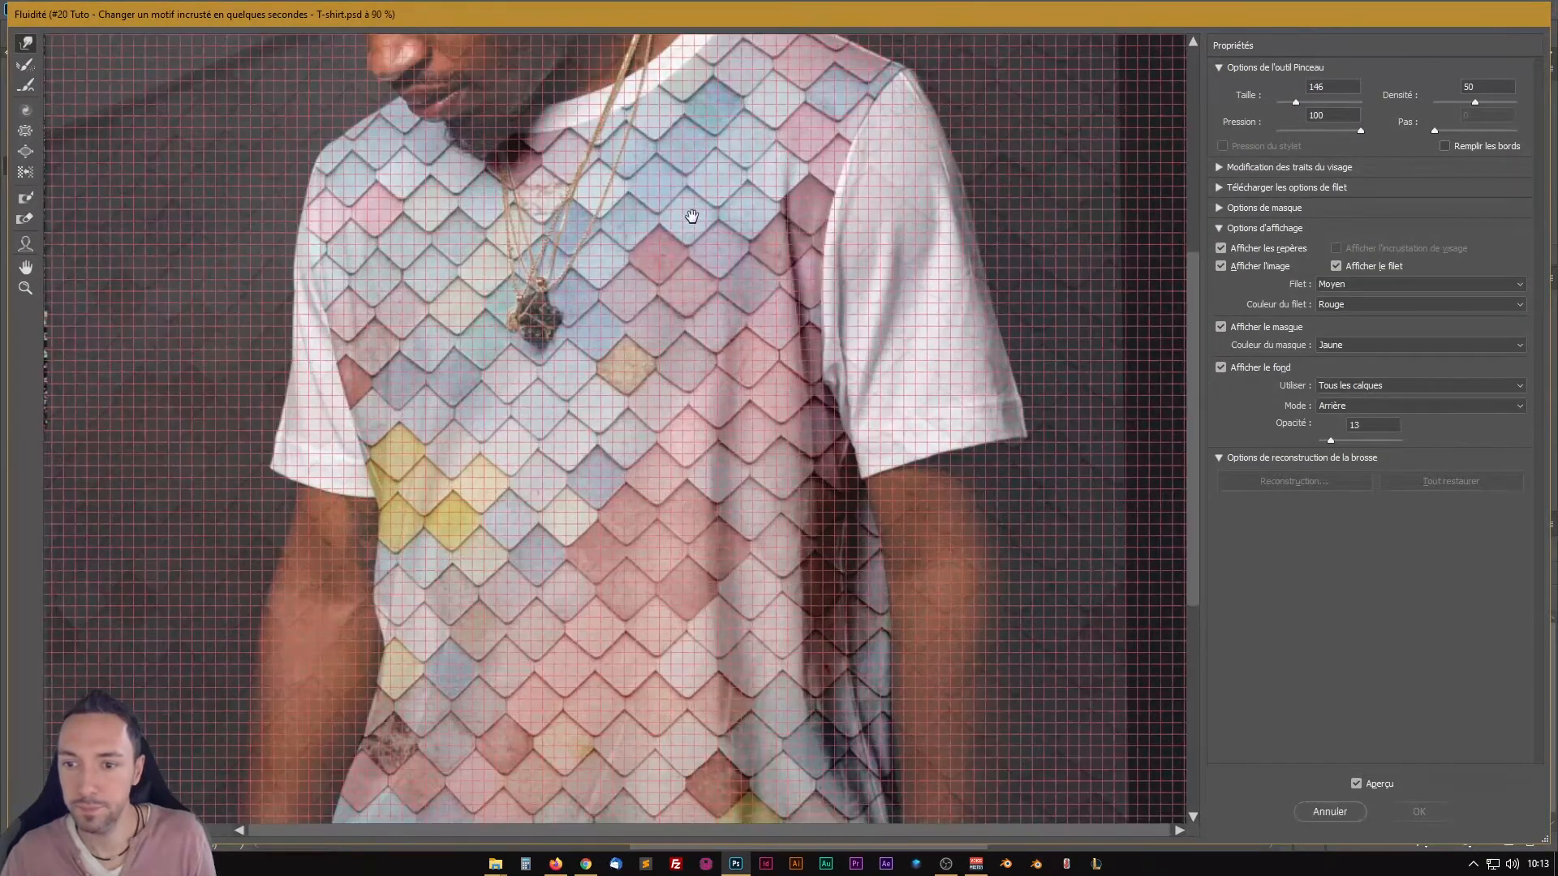
{"action": "left_click_drag", "start_coordinate": [691, 216], "coordinate": [685, 456]}
{"action": "scroll", "coordinate": [785, 323], "scroll_direction": "up", "scroll_amount": 2}
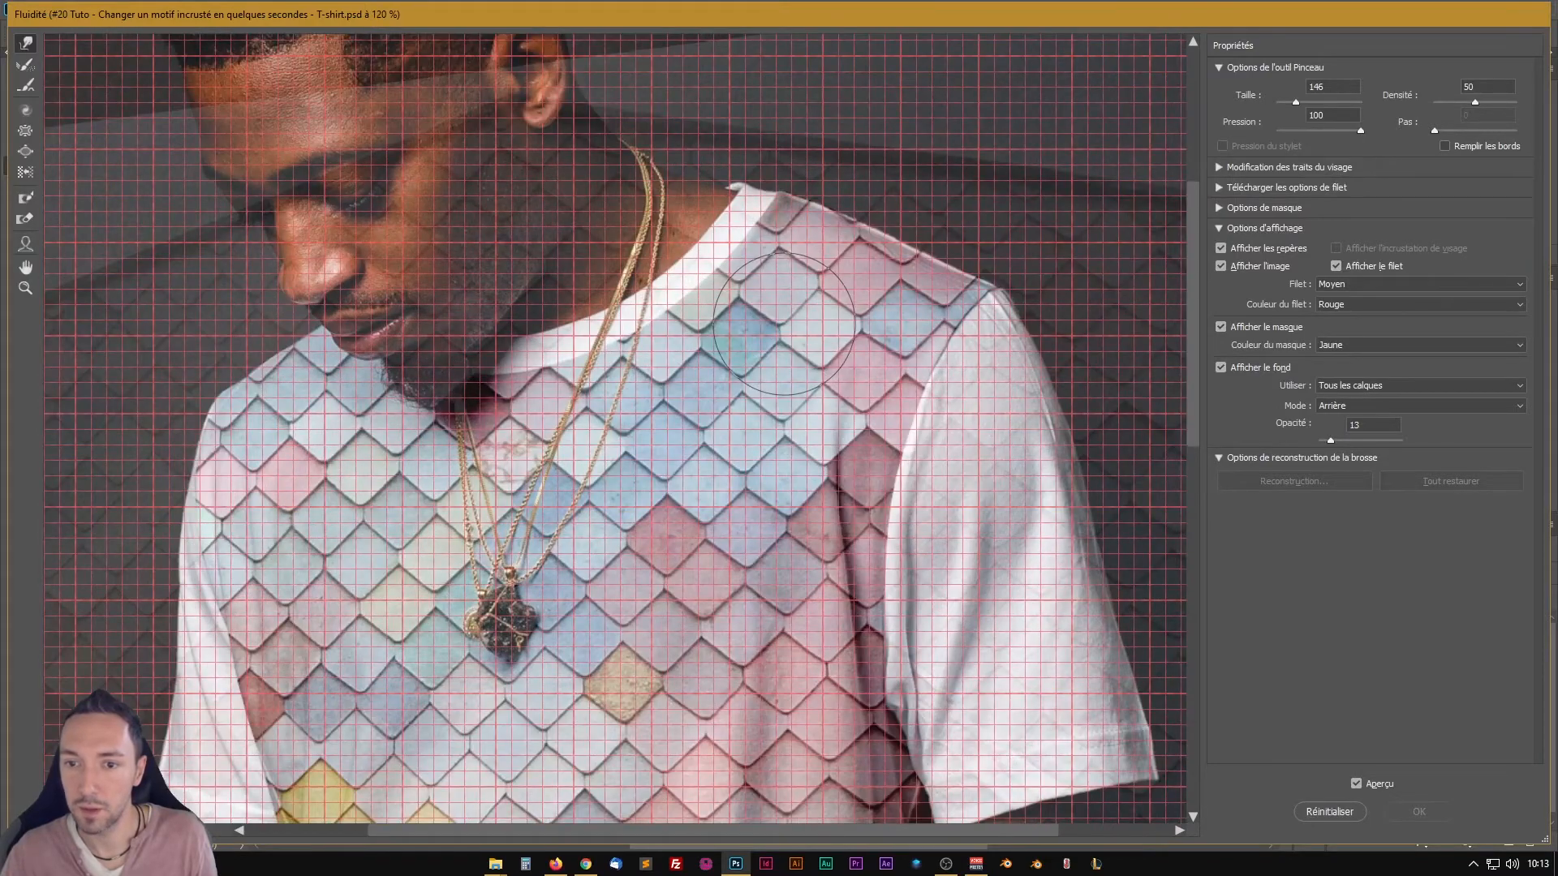
{"action": "left_click_drag", "start_coordinate": [785, 324], "coordinate": [641, 414]}
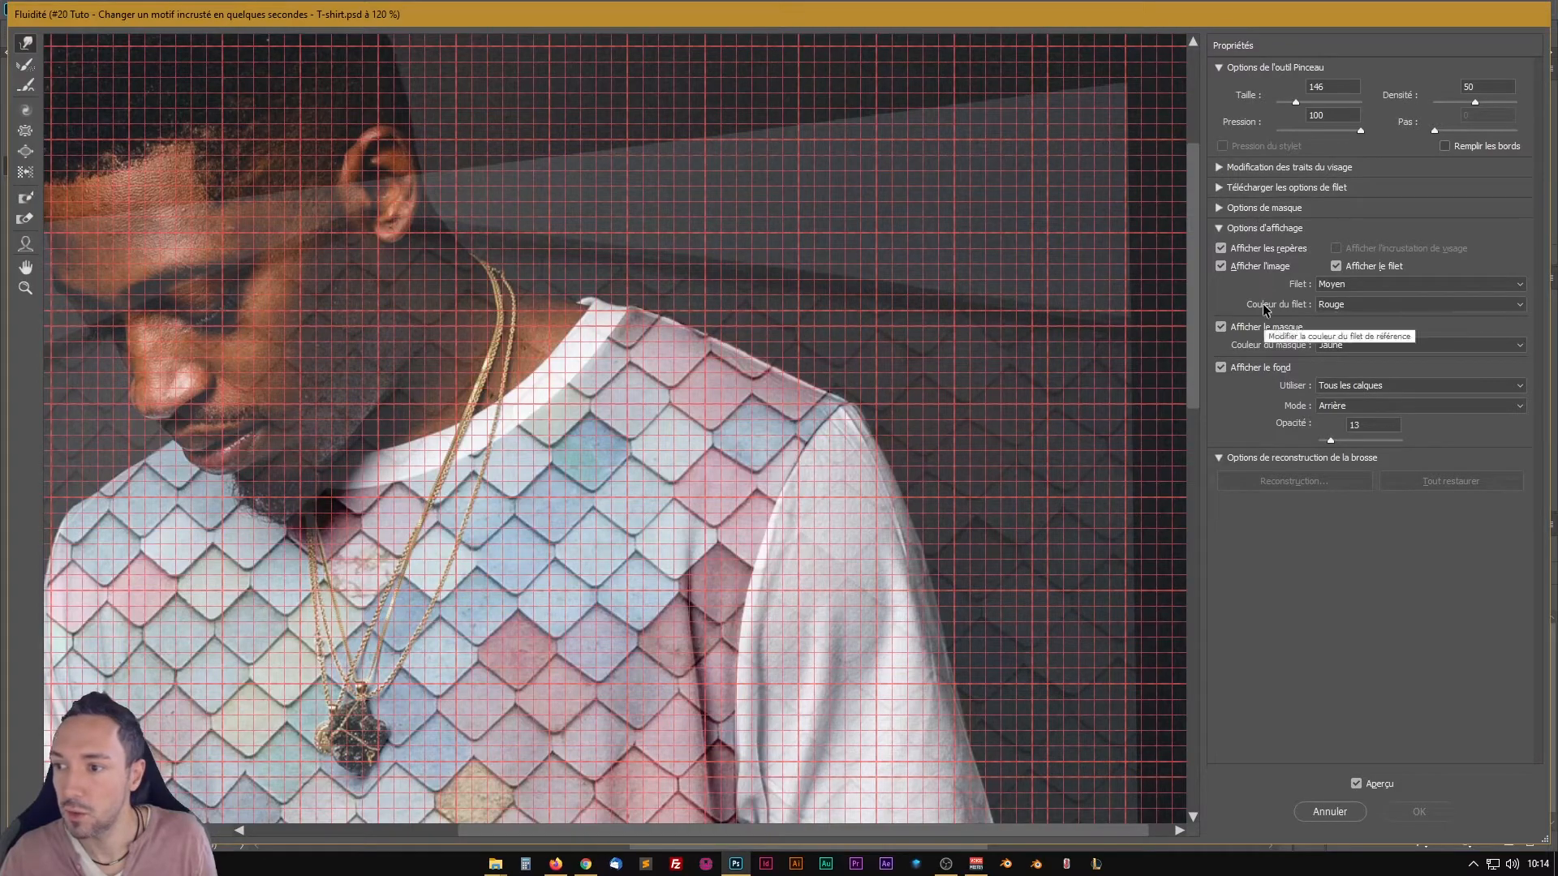
Step: Check the preview without the mesh, show the mesh again, and set the backdrop opacity to 50
{"action": "left_click", "coordinate": [1337, 266]}
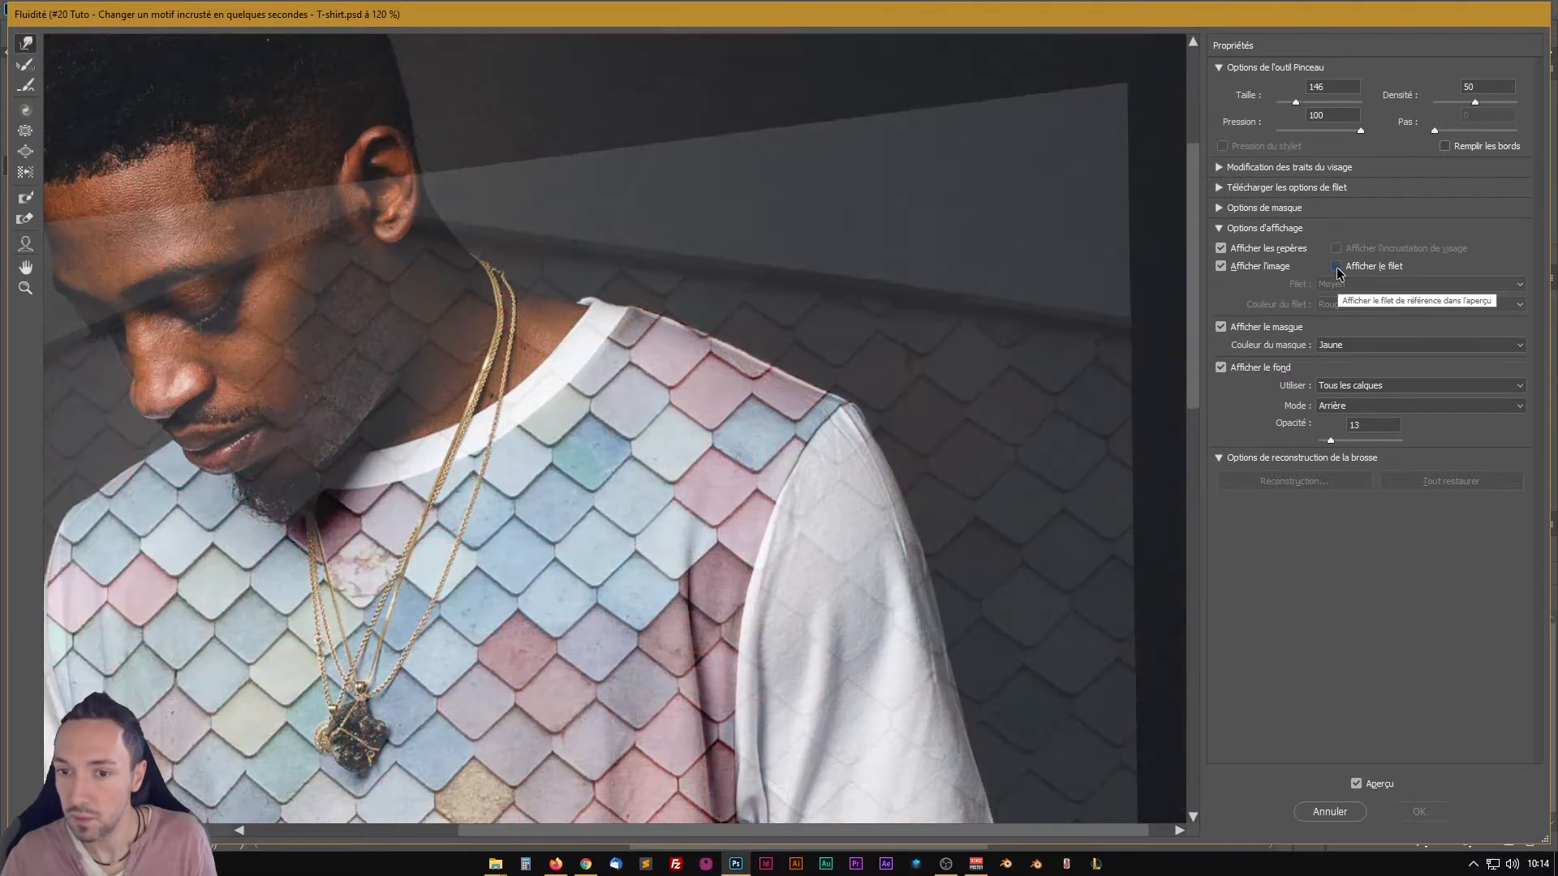
{"action": "left_click", "coordinate": [1337, 267]}
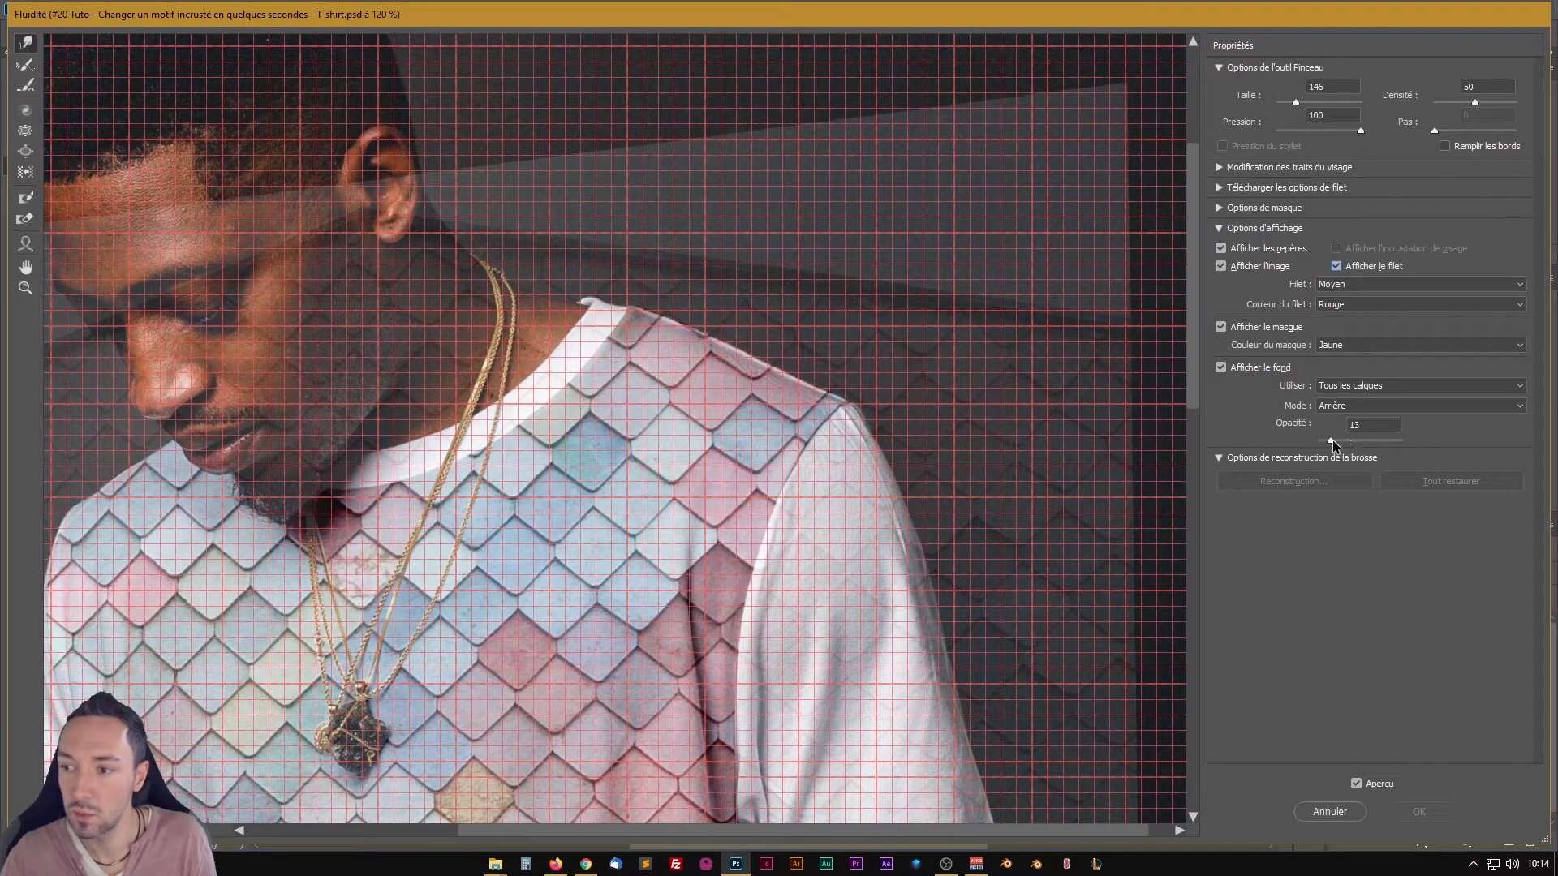
{"action": "mouse_move", "coordinate": [1332, 440]}
{"action": "left_mouse_down"}
{"action": "mouse_move", "coordinate": [1418, 443]}
{"action": "mouse_move", "coordinate": [1362, 441]}
{"action": "left_mouse_up"}
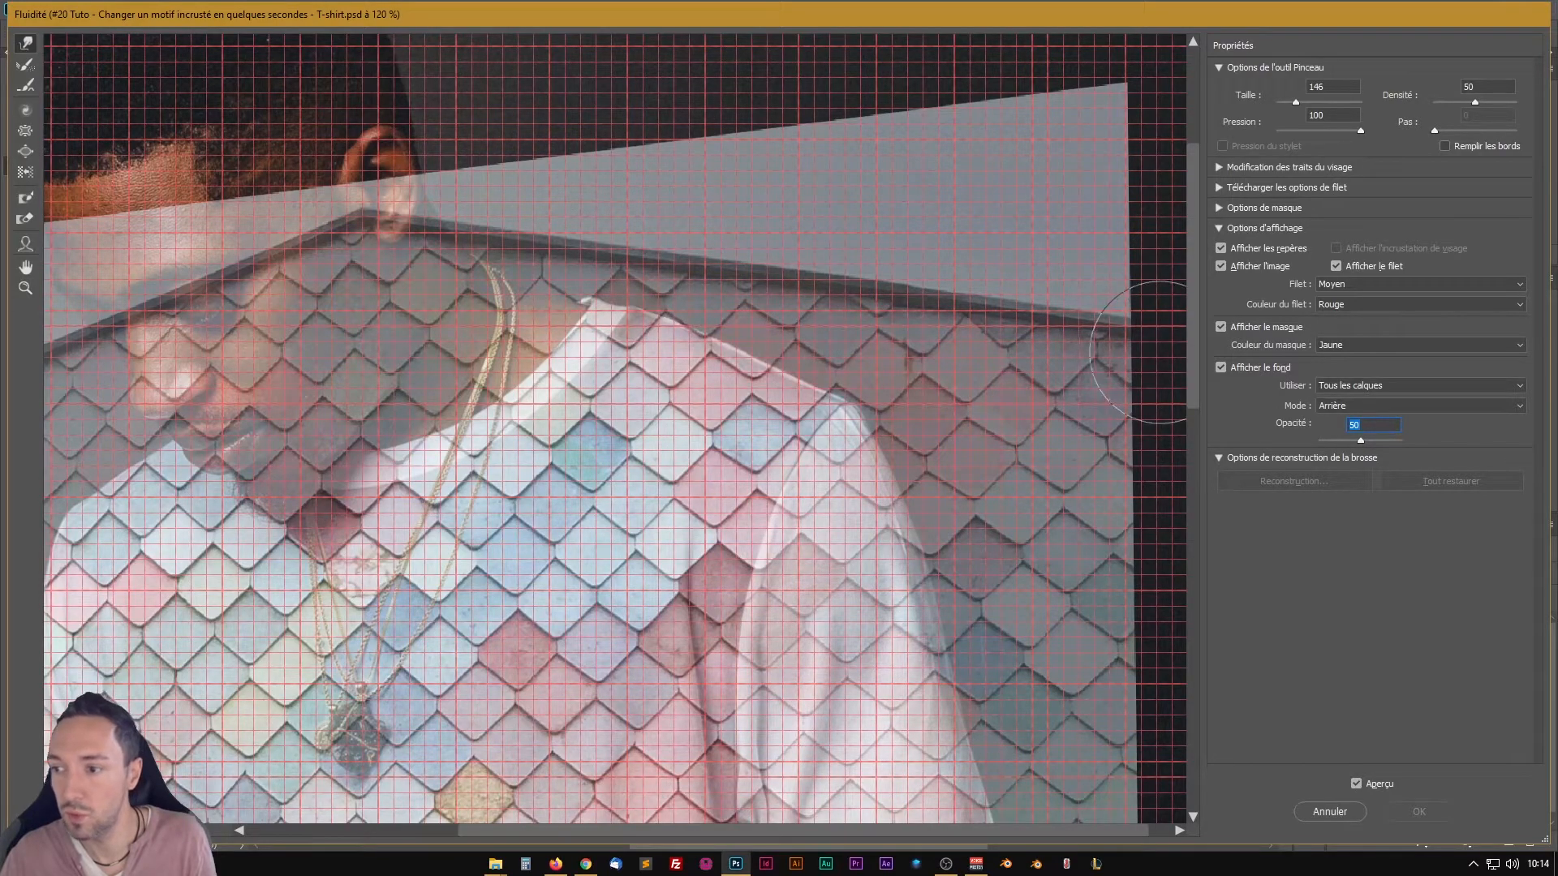
Step: Try other mesh sizes, including Espacé, and set the mesh back to Moyen
{"action": "left_click", "coordinate": [1357, 281]}
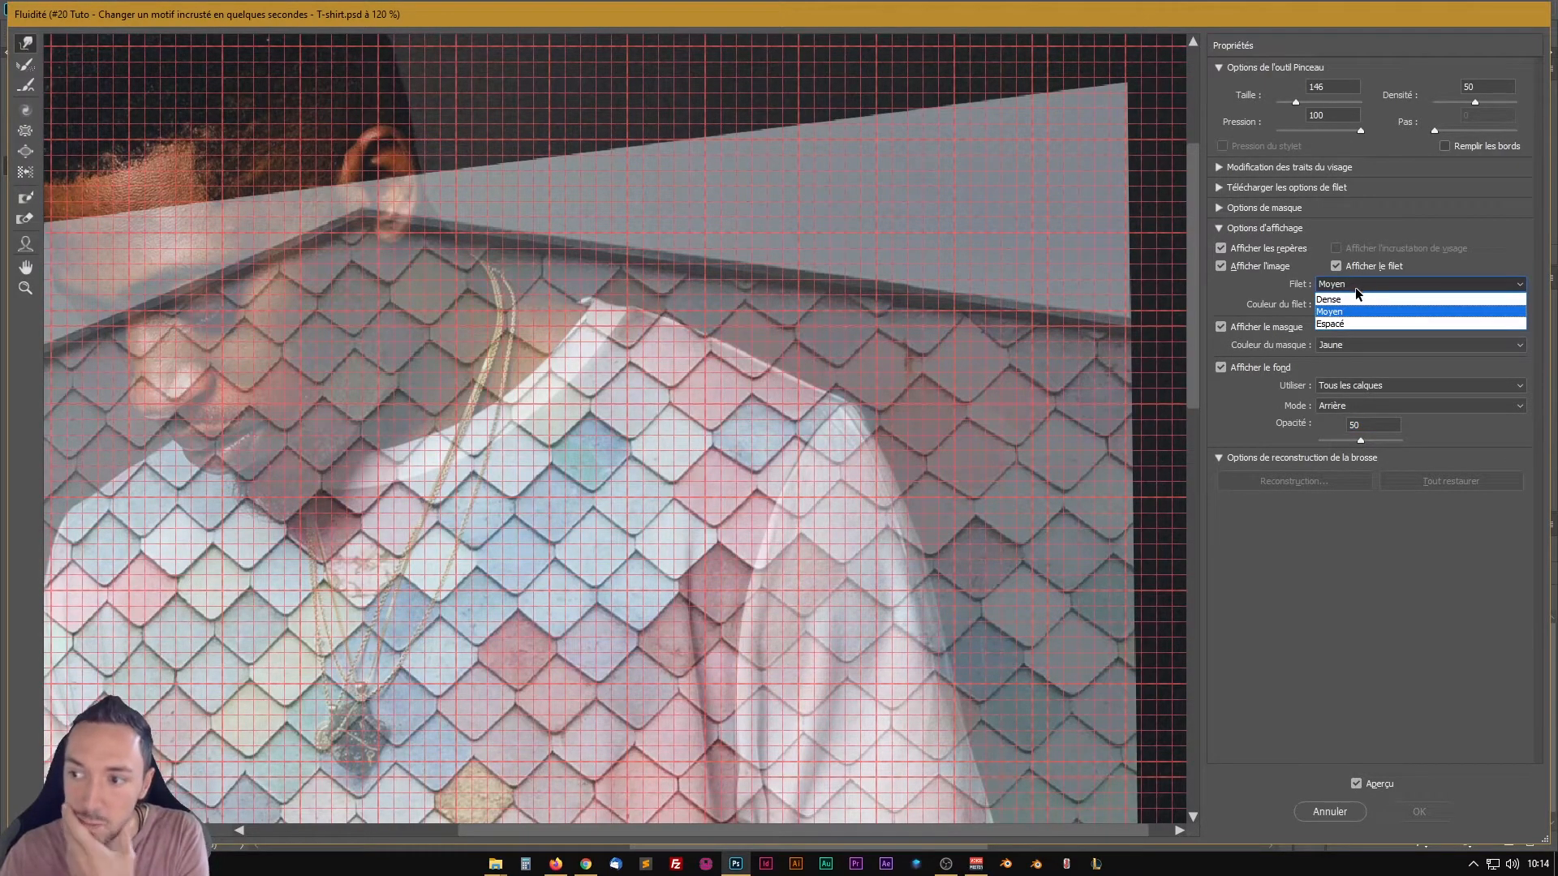
{"action": "left_click", "coordinate": [1357, 303]}
{"action": "left_click", "coordinate": [1356, 286]}
{"action": "left_click", "coordinate": [1346, 294]}
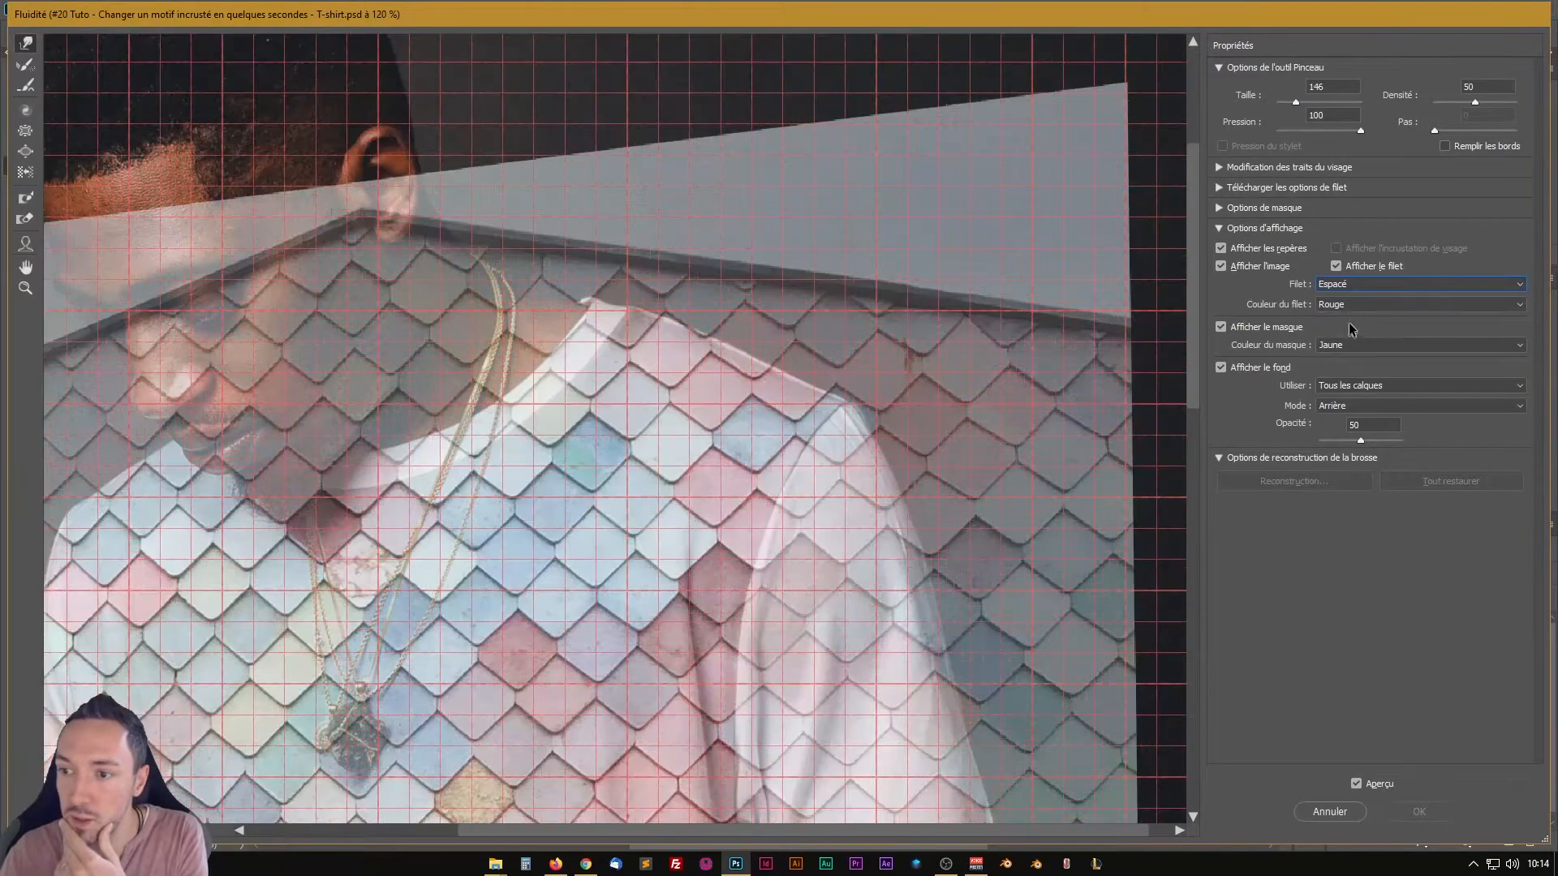
{"action": "left_click", "coordinate": [1350, 285]}
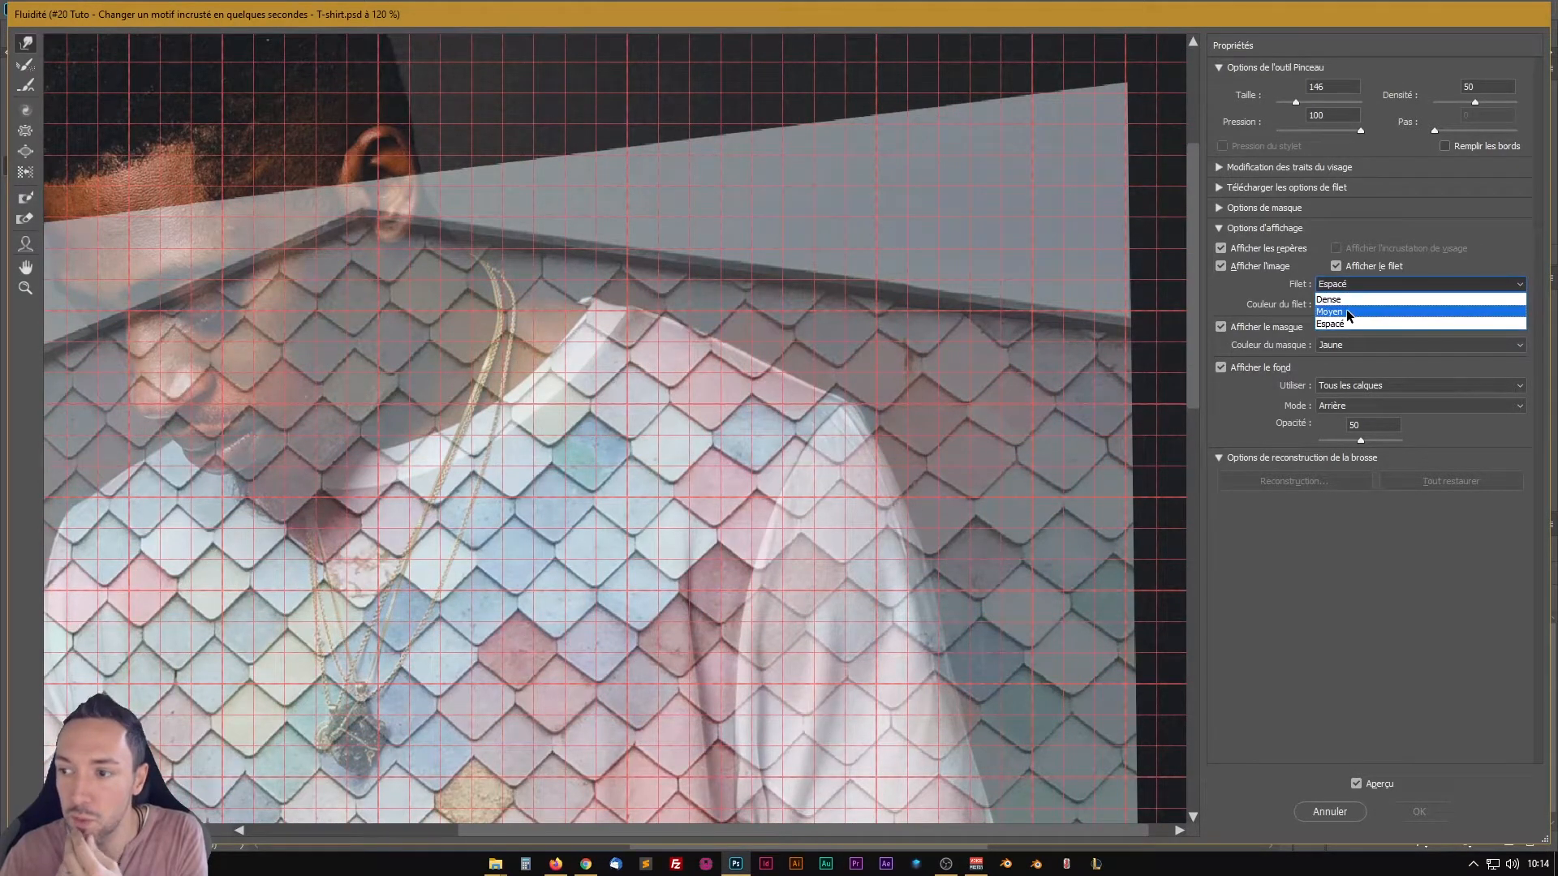
{"action": "left_click", "coordinate": [1347, 309]}
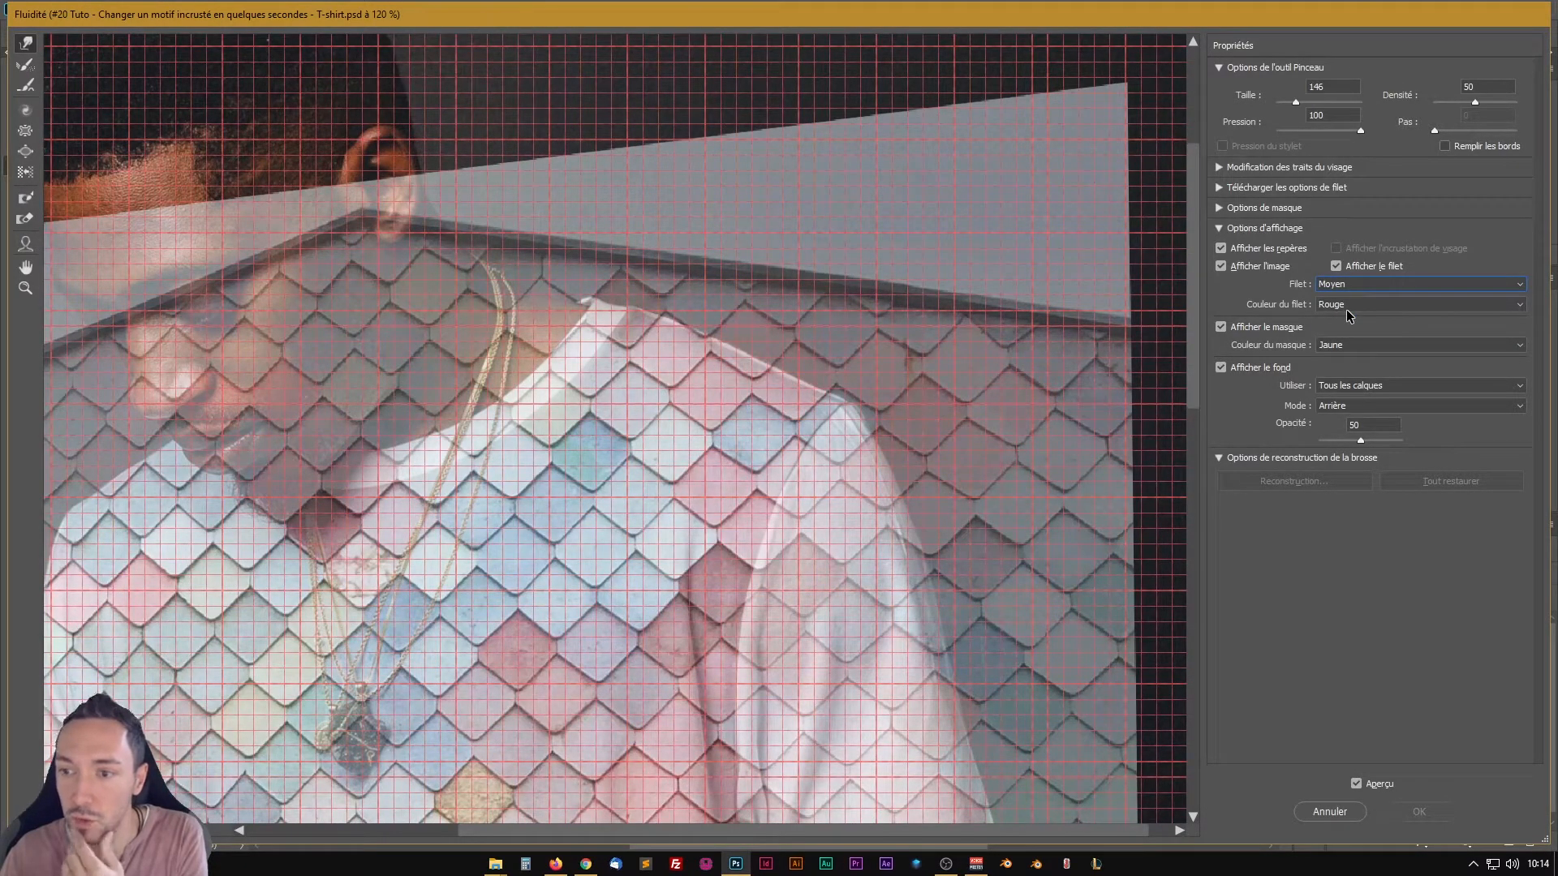
Step: Try Gris, Jaune and Vert as the mesh color and set it back to Rouge
{"action": "left_click", "coordinate": [1351, 304]}
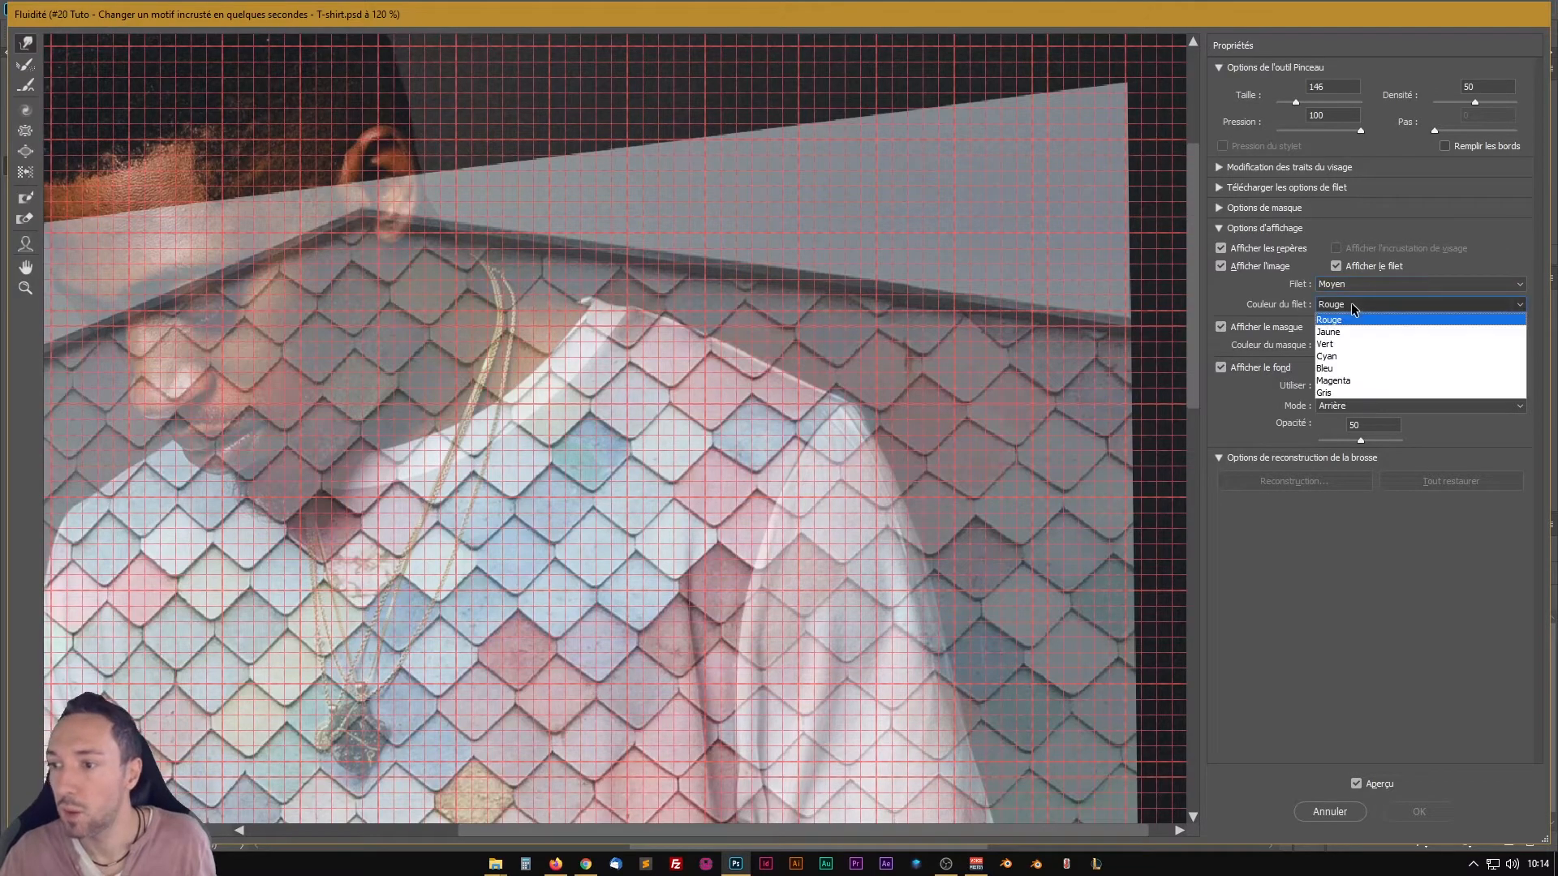
{"action": "left_click", "coordinate": [1343, 392]}
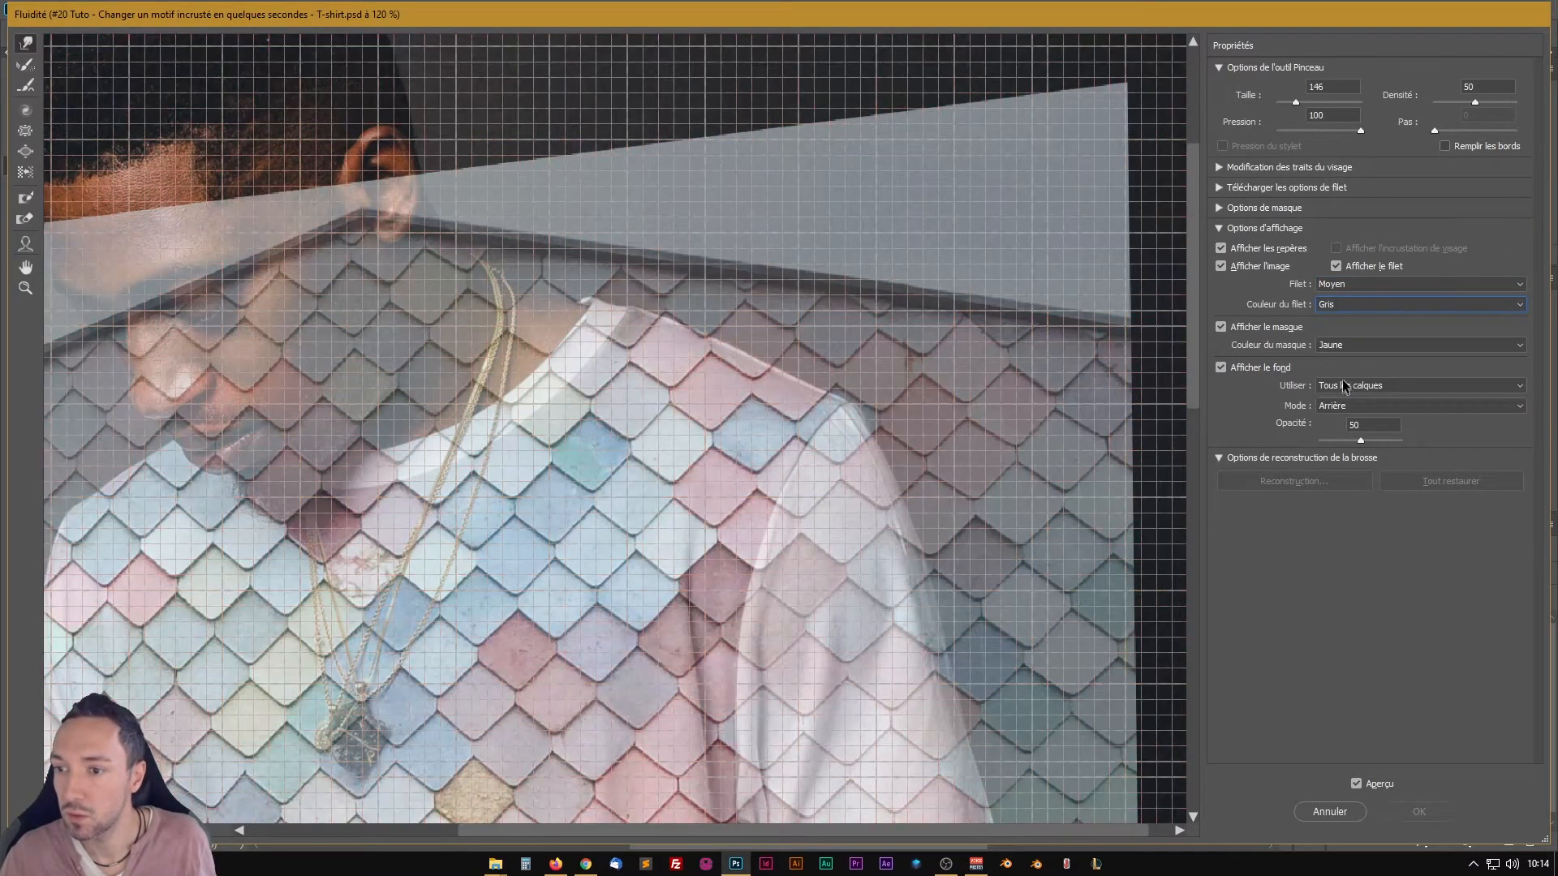
{"action": "left_click", "coordinate": [1350, 304]}
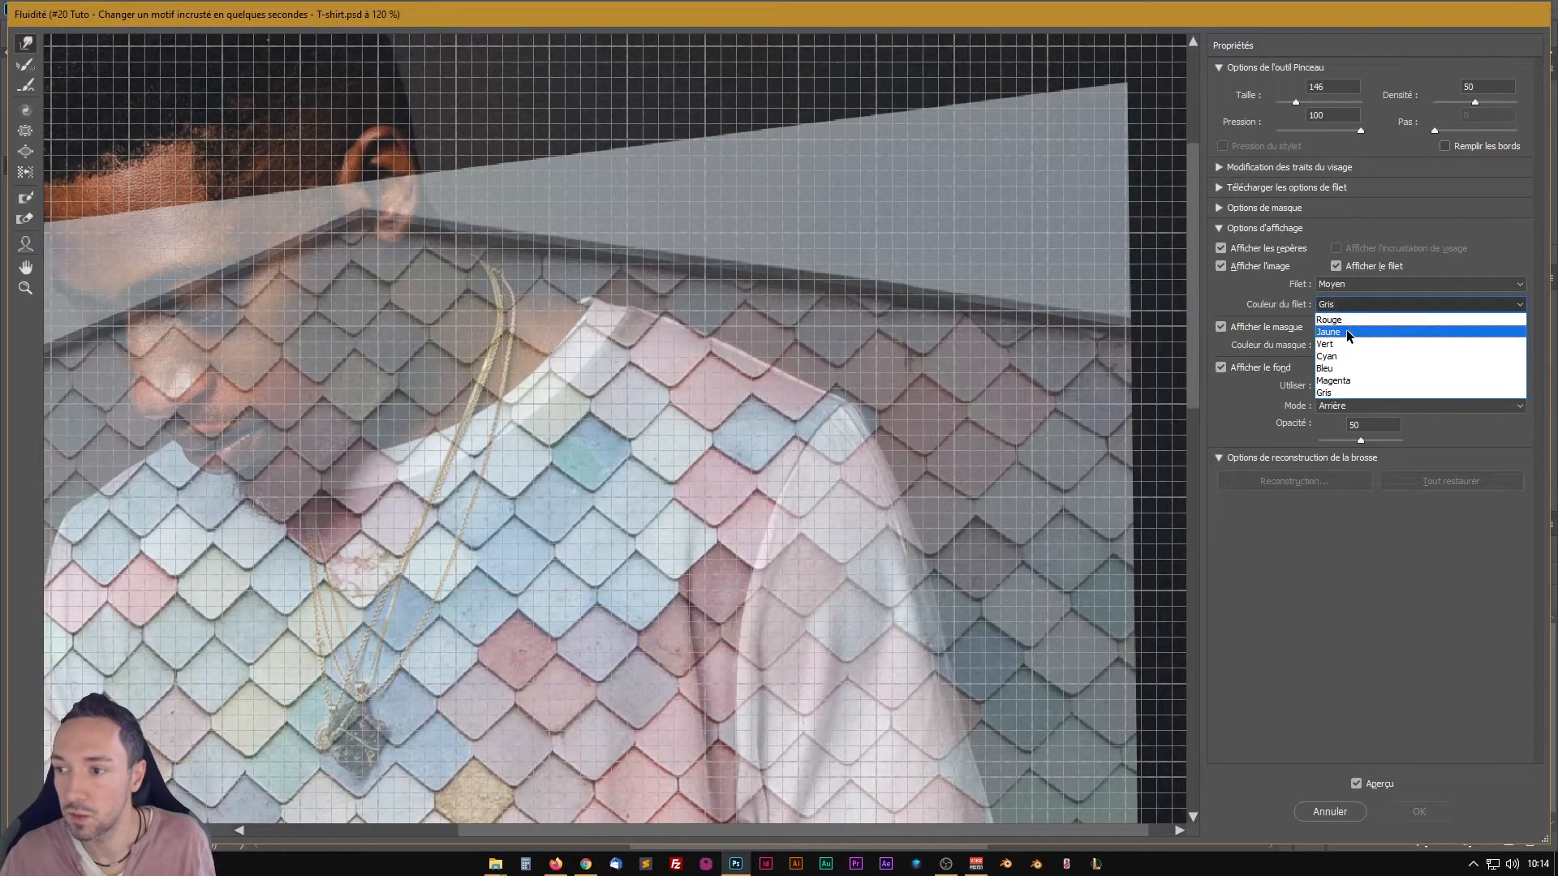
{"action": "left_click", "coordinate": [1346, 331]}
{"action": "left_click", "coordinate": [1351, 304]}
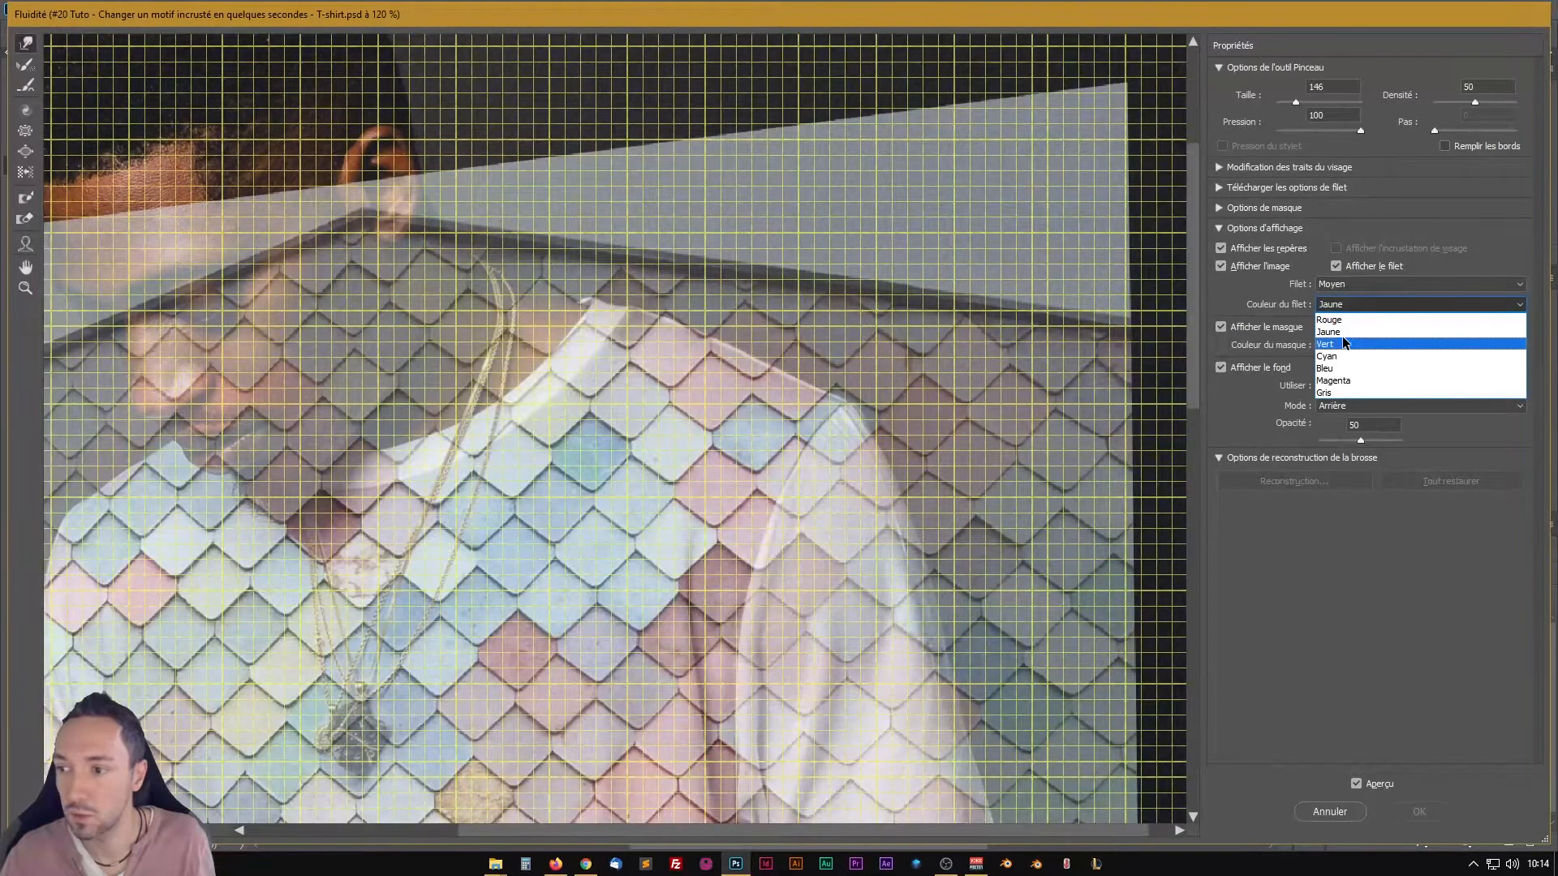
{"action": "left_click", "coordinate": [1344, 343]}
{"action": "left_click", "coordinate": [1350, 305]}
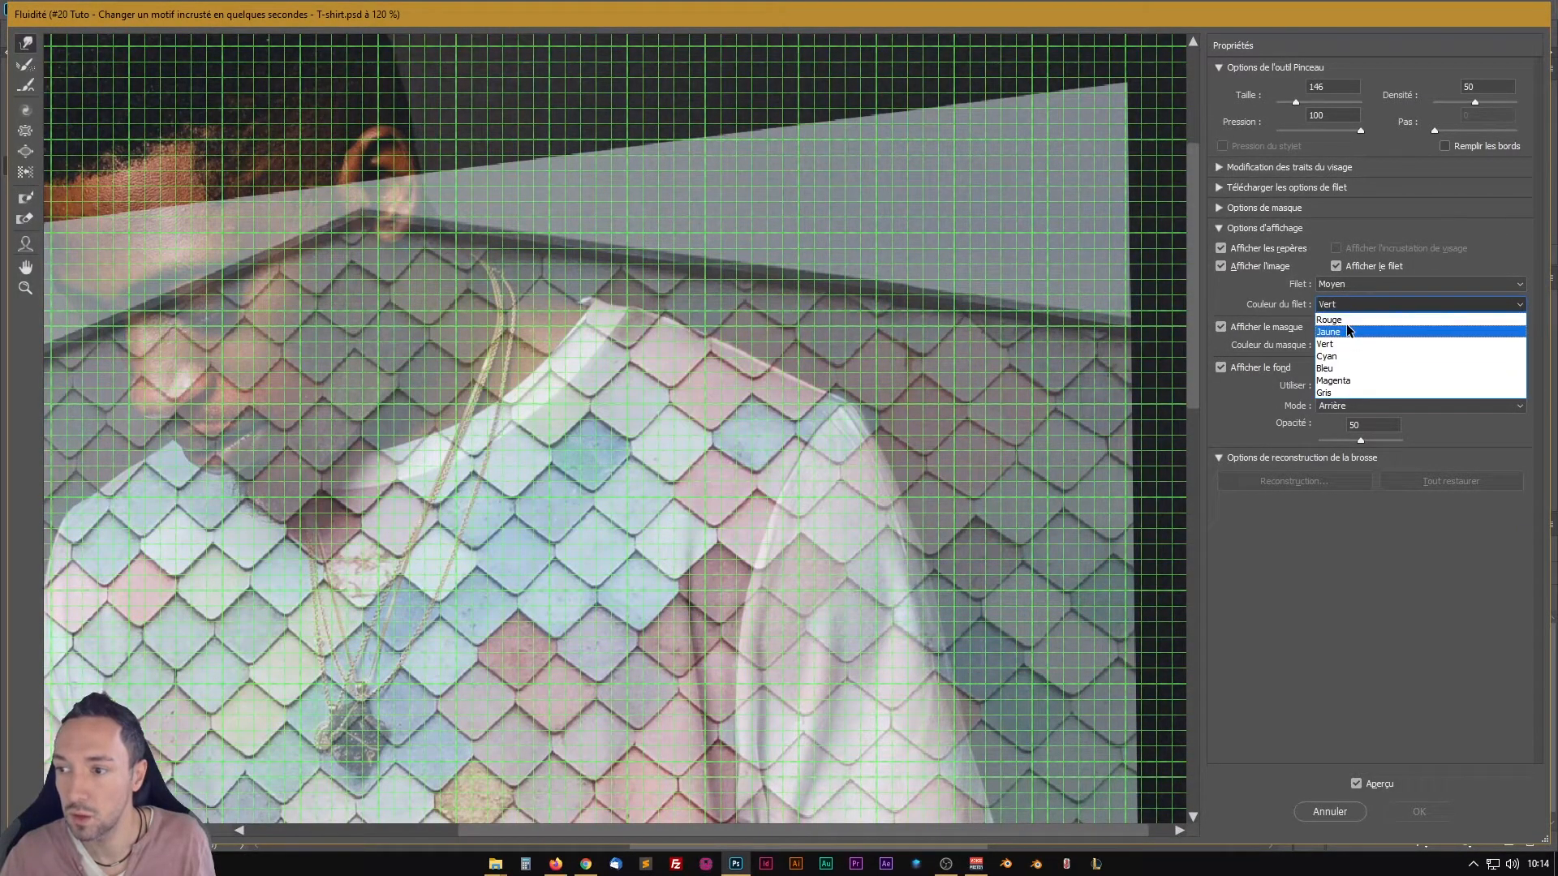
{"action": "left_click", "coordinate": [1347, 319]}
{"action": "left_click", "coordinate": [1350, 304]}
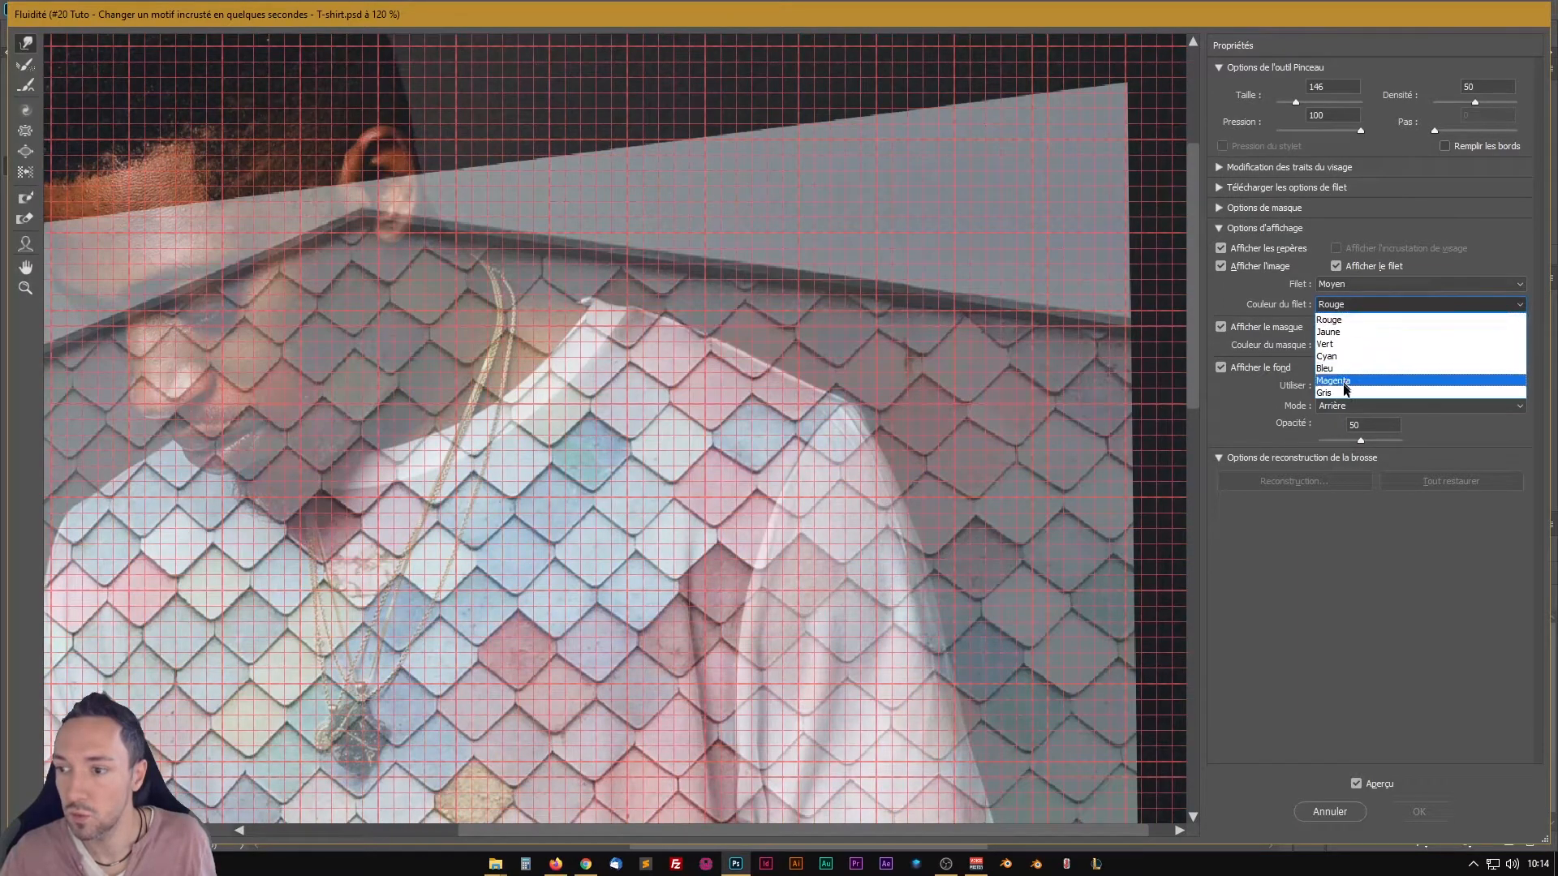
{"action": "left_click", "coordinate": [1344, 390]}
{"action": "left_click", "coordinate": [1350, 303]}
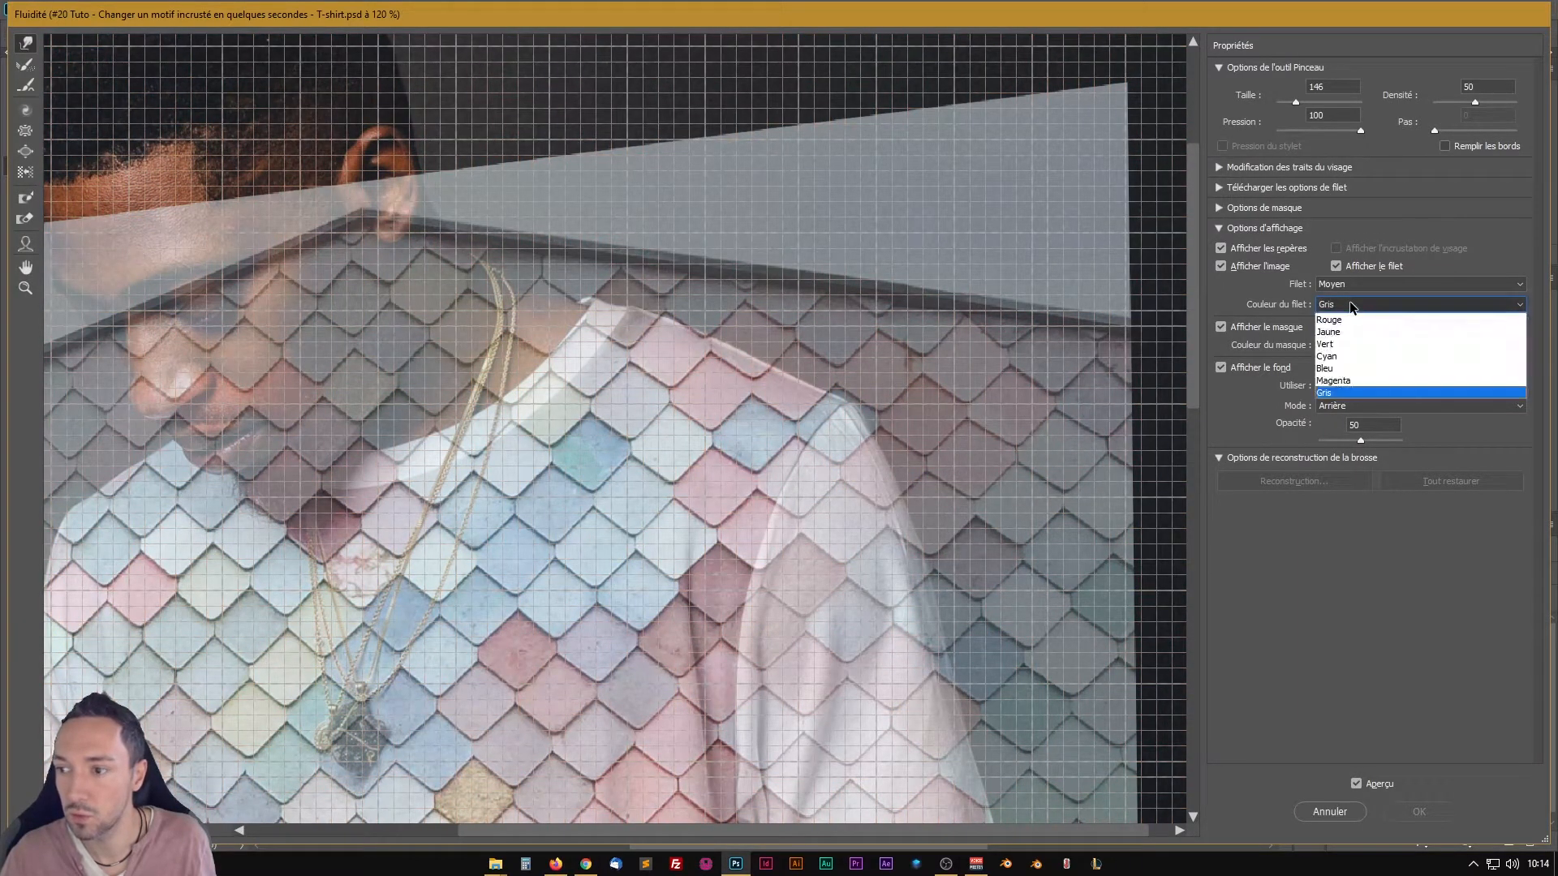
{"action": "left_click", "coordinate": [1351, 318]}
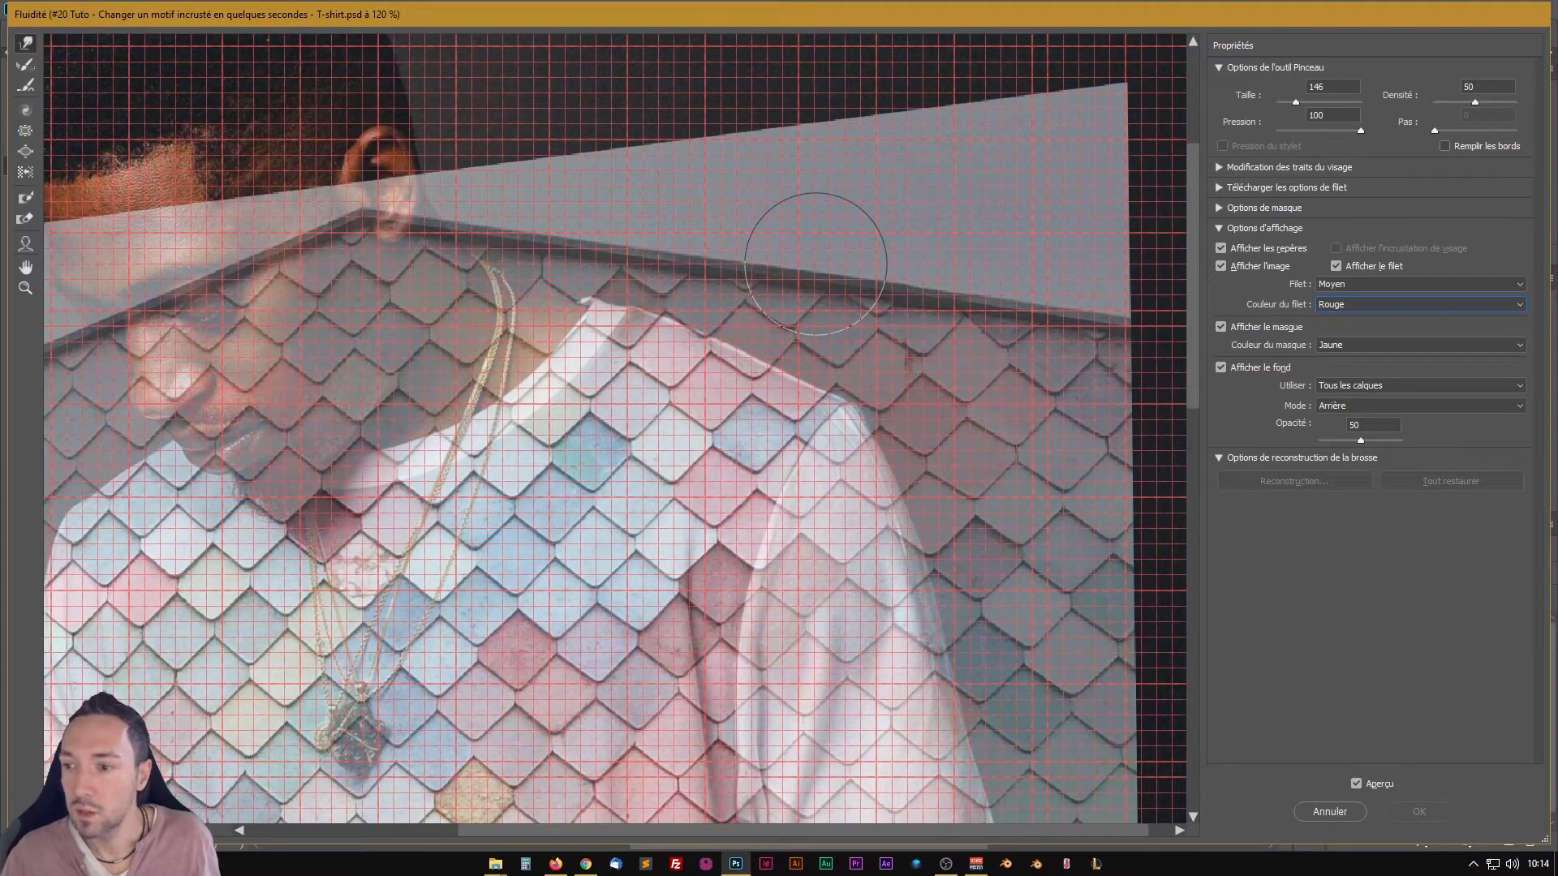
Step: Use the Arrière-plan layer as the backdrop, and try a downward warp on the shoulder tiles before undoing it
{"action": "left_click", "coordinate": [1363, 388]}
{"action": "left_click", "coordinate": [1352, 415]}
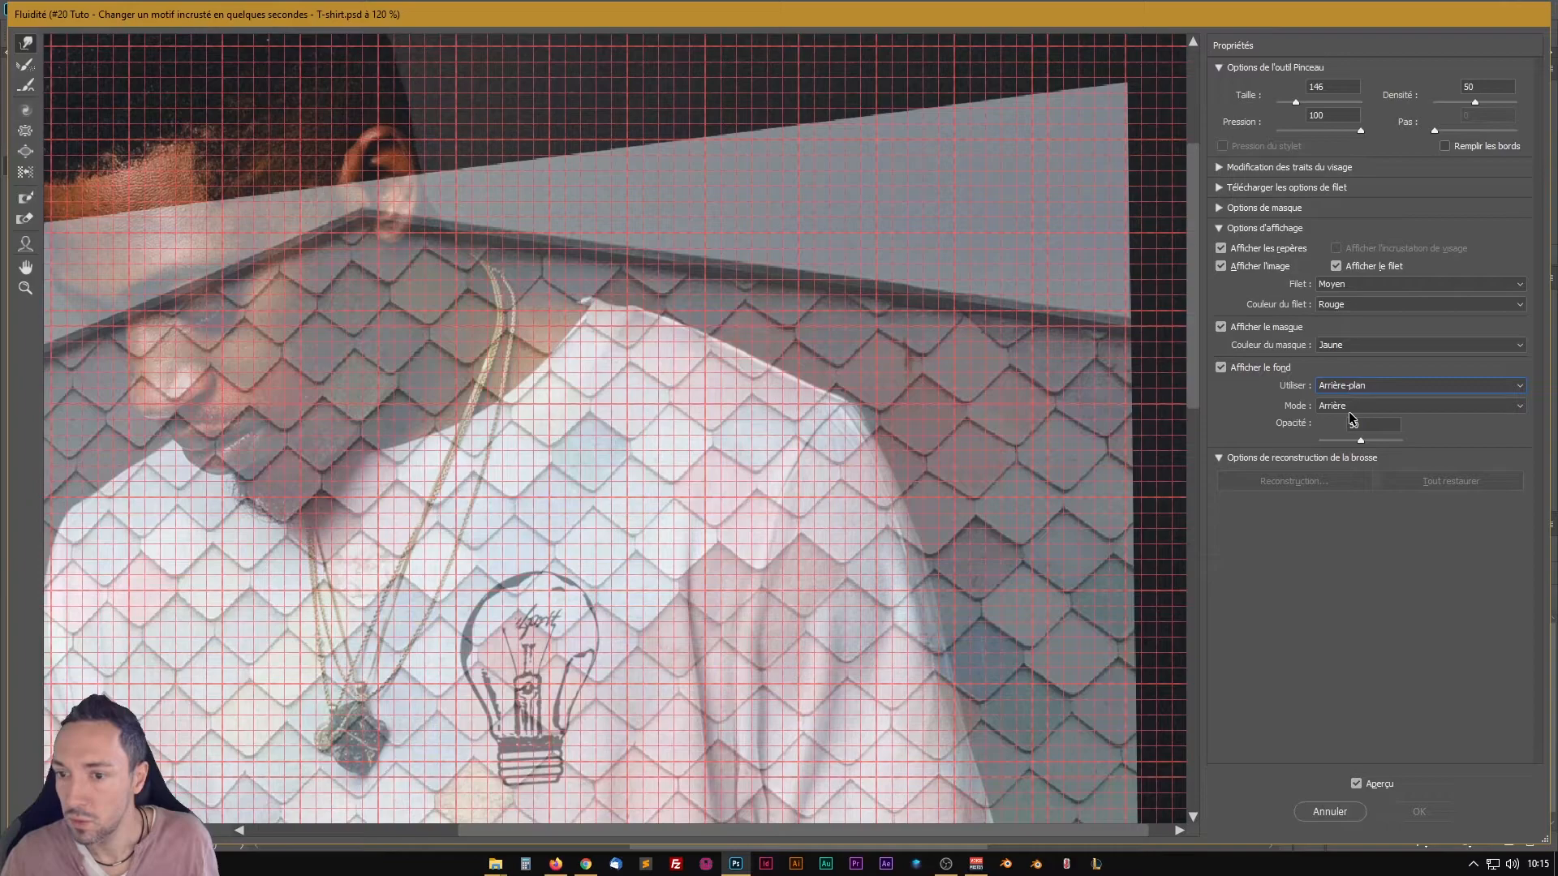
{"action": "mouse_move", "coordinate": [673, 337]}
{"action": "left_mouse_down"}
{"action": "mouse_move", "coordinate": [656, 369]}
{"action": "mouse_move", "coordinate": [686, 366]}
{"action": "mouse_move", "coordinate": [643, 344]}
{"action": "mouse_move", "coordinate": [844, 414]}
{"action": "mouse_move", "coordinate": [747, 340]}
{"action": "mouse_move", "coordinate": [701, 444]}
{"action": "left_mouse_up"}
{"action": "key", "text": "ctrl+z"}
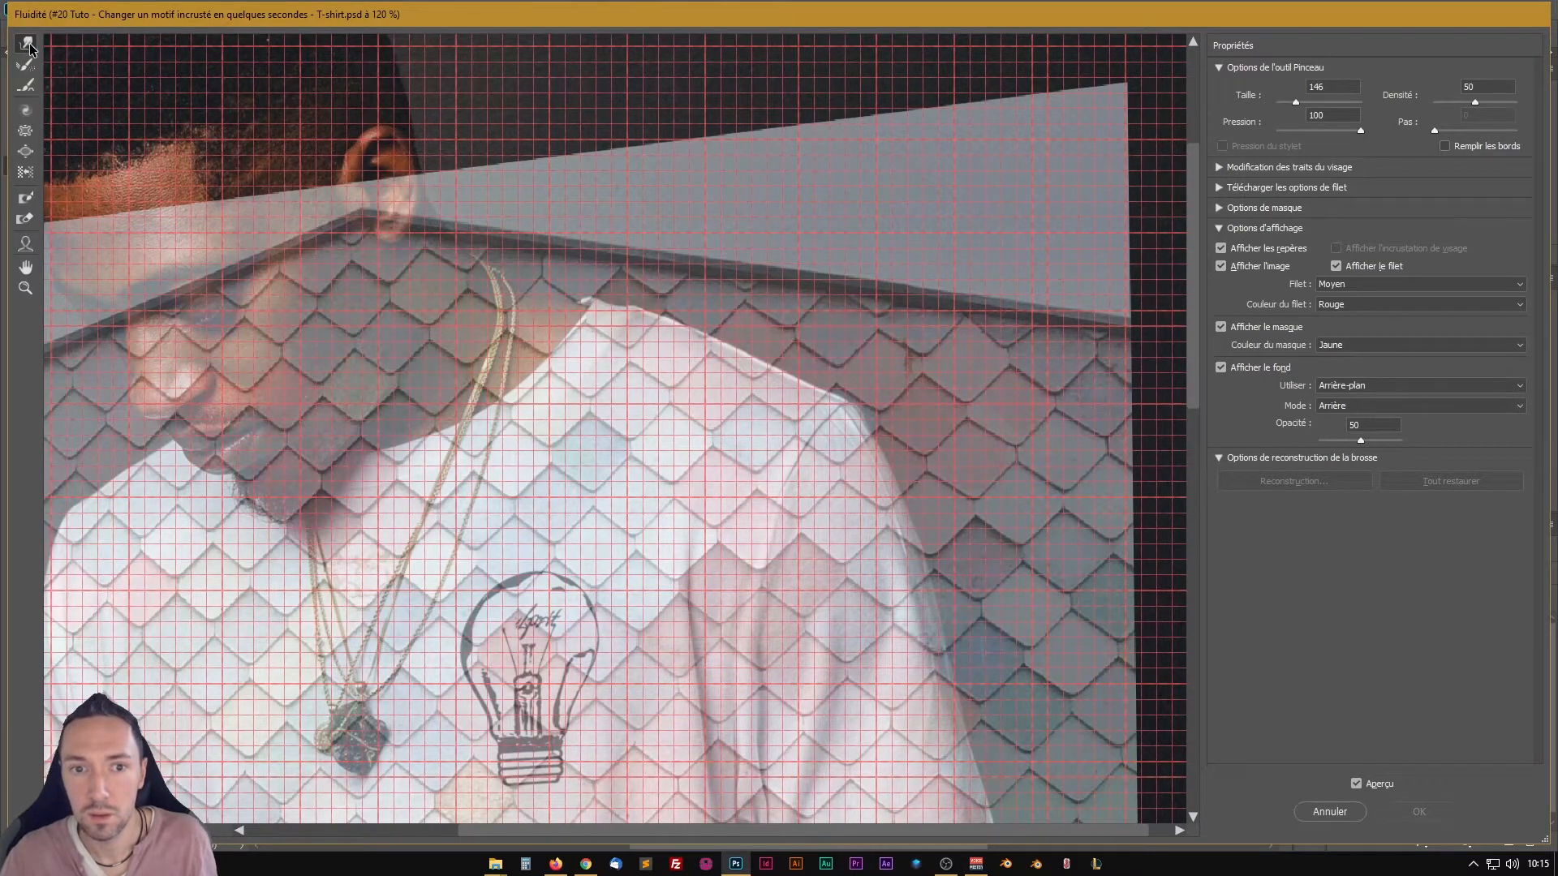
Step: Enlarge the warp brush to 512, keeping Arrière-plan as the backdrop and undoing the test stroke across the shoulder
{"action": "left_click_drag", "start_coordinate": [637, 335], "coordinate": [782, 319]}
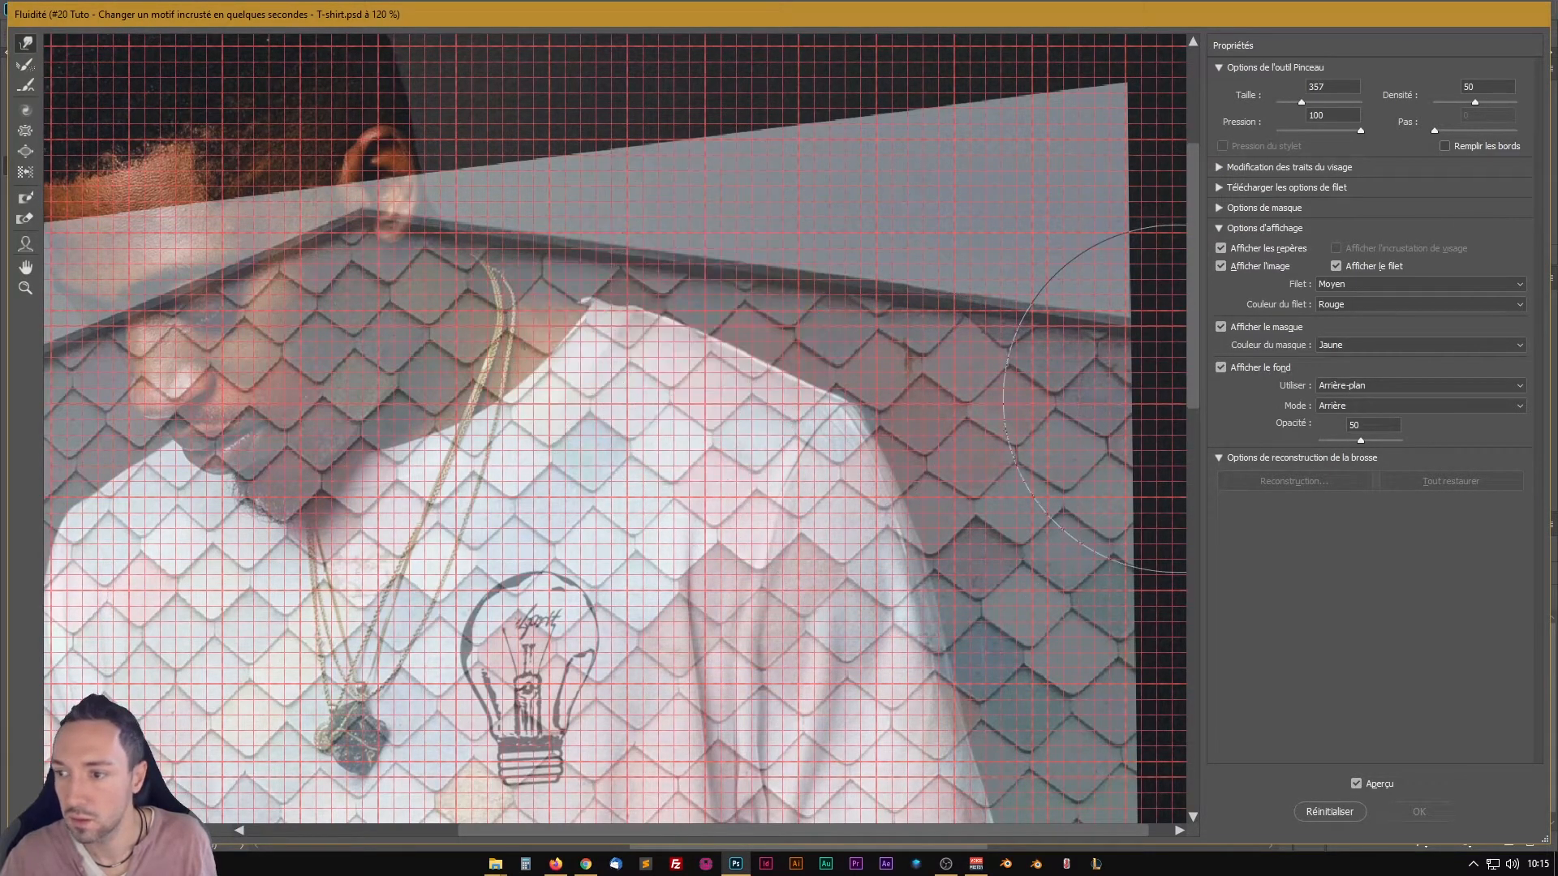
{"action": "left_click", "coordinate": [1367, 387]}
{"action": "left_click", "coordinate": [1360, 414]}
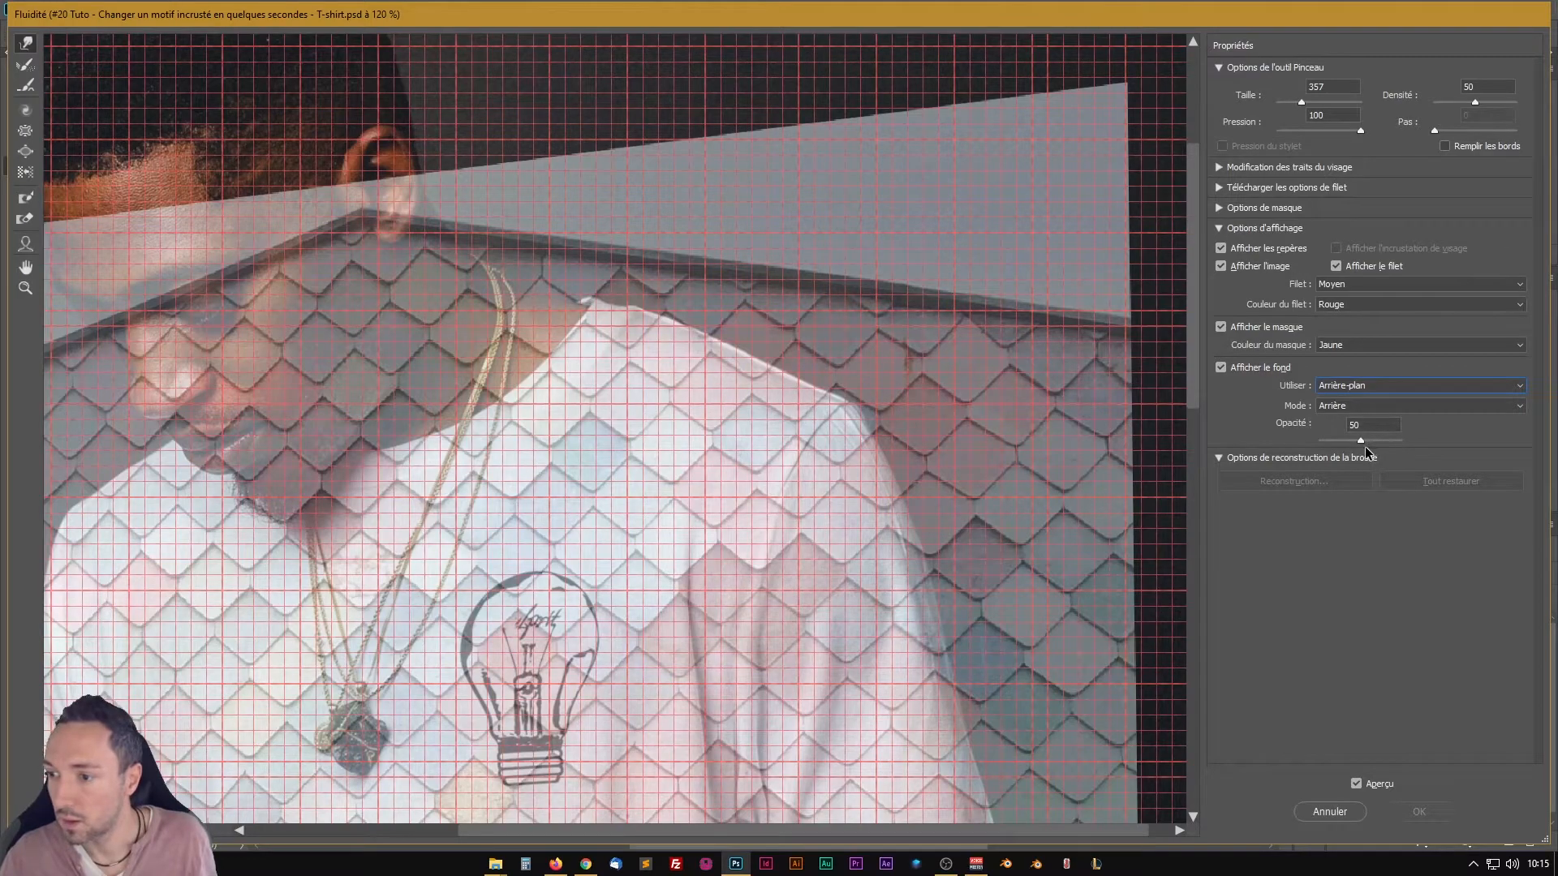
{"action": "mouse_move", "coordinate": [661, 304]}
{"action": "left_mouse_down"}
{"action": "mouse_move", "coordinate": [663, 318]}
{"action": "mouse_move", "coordinate": [777, 313]}
{"action": "left_mouse_up"}
{"action": "key", "text": "ctrl+z"}
{"action": "right_click", "coordinate": [711, 319], "text": "alt"}
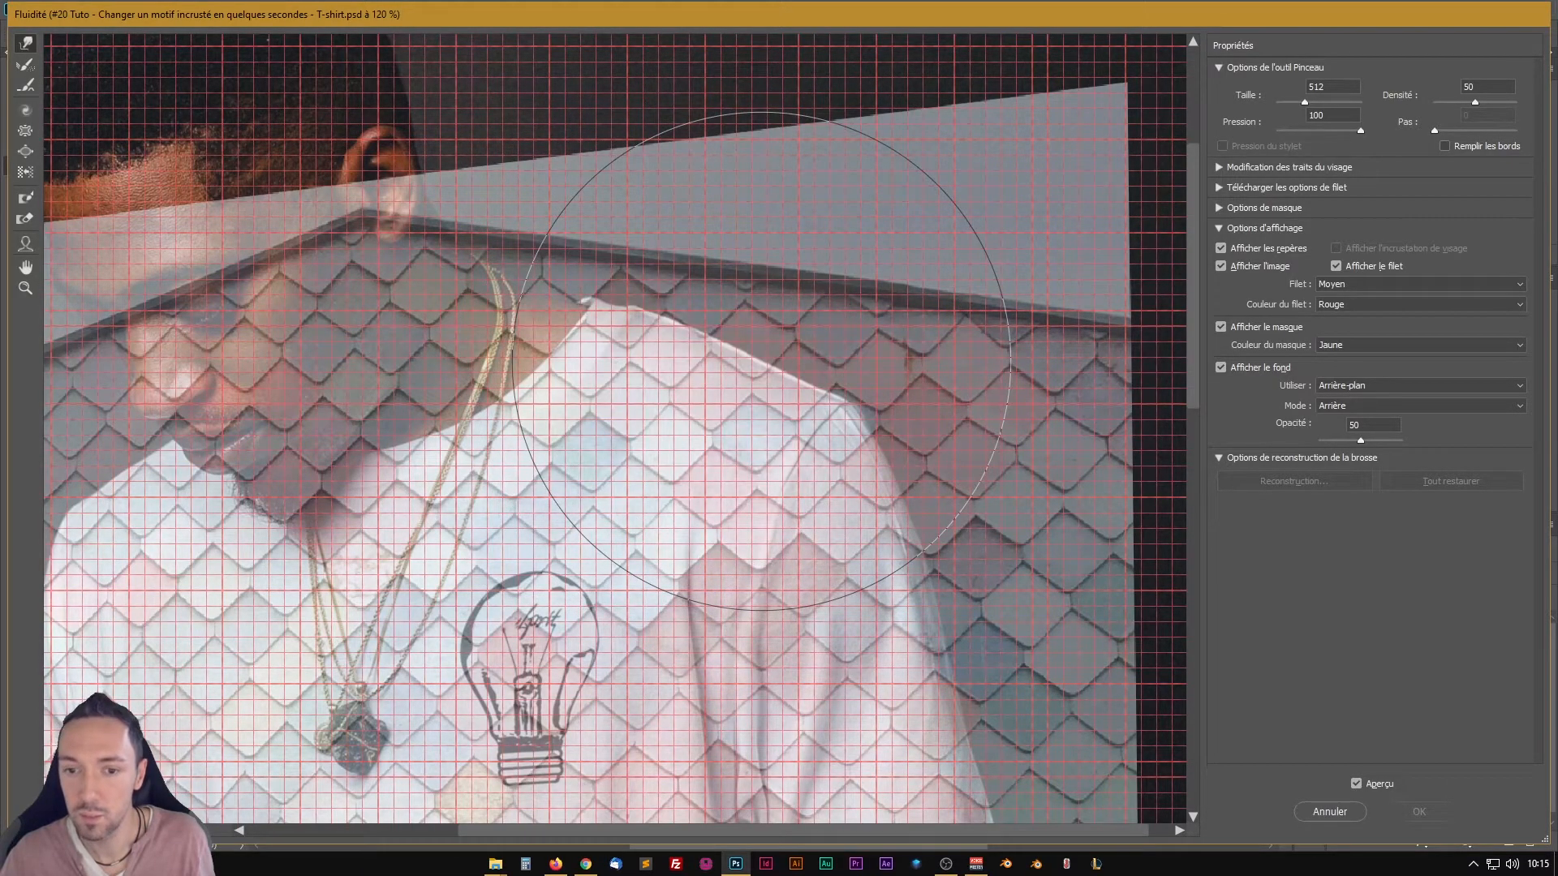
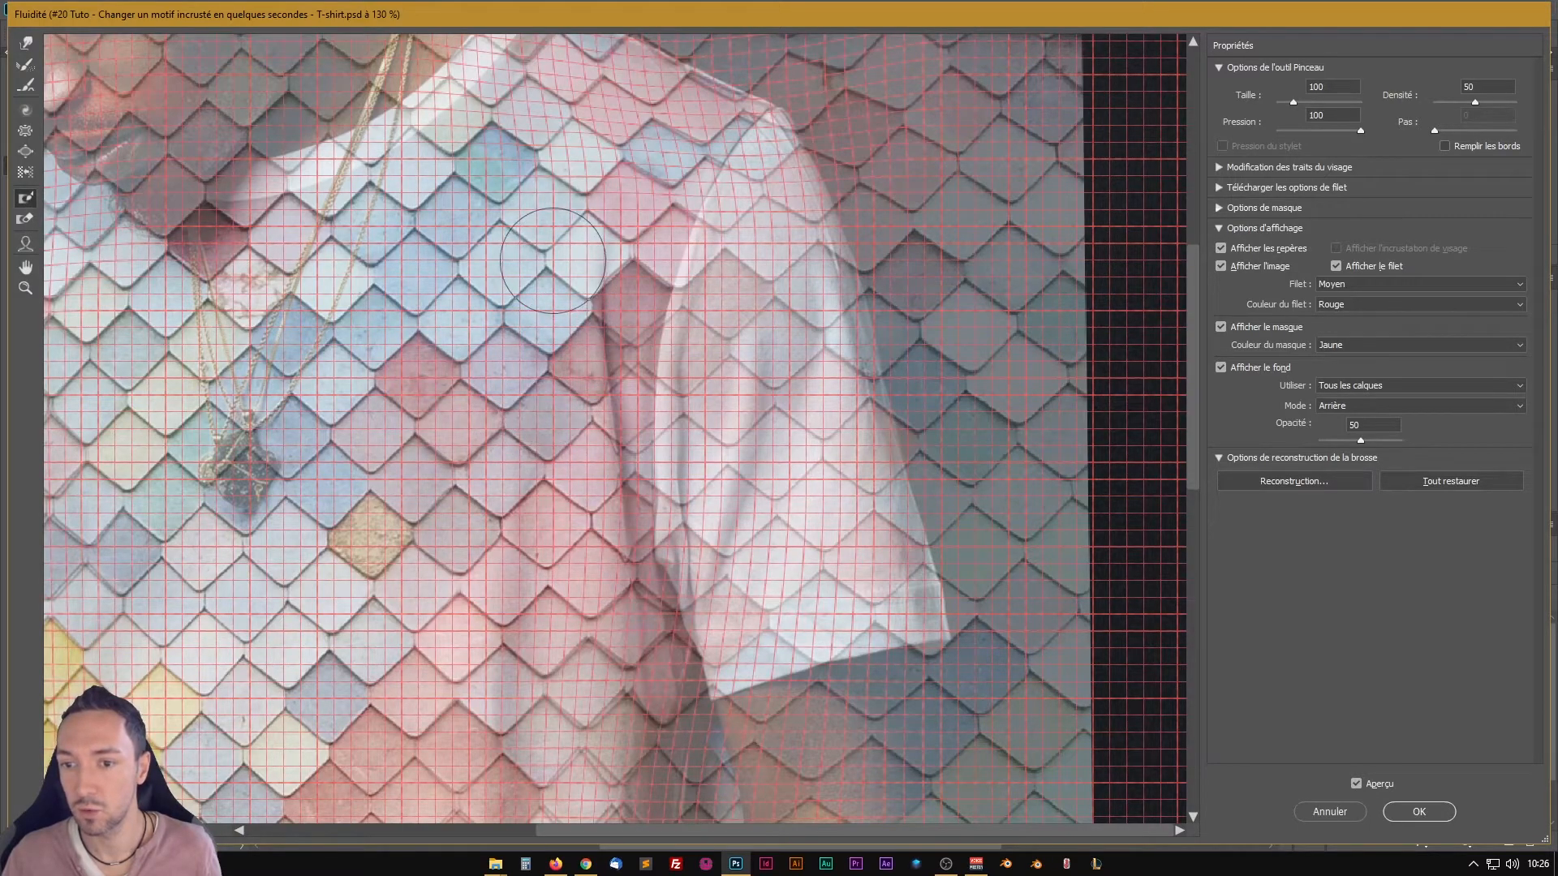
Step: Paint a freeze mask with the size 100 brush over the chest tiles beside the sleeve fold, extending down the torso
{"action": "left_click_drag", "start_coordinate": [553, 260], "coordinate": [558, 299]}
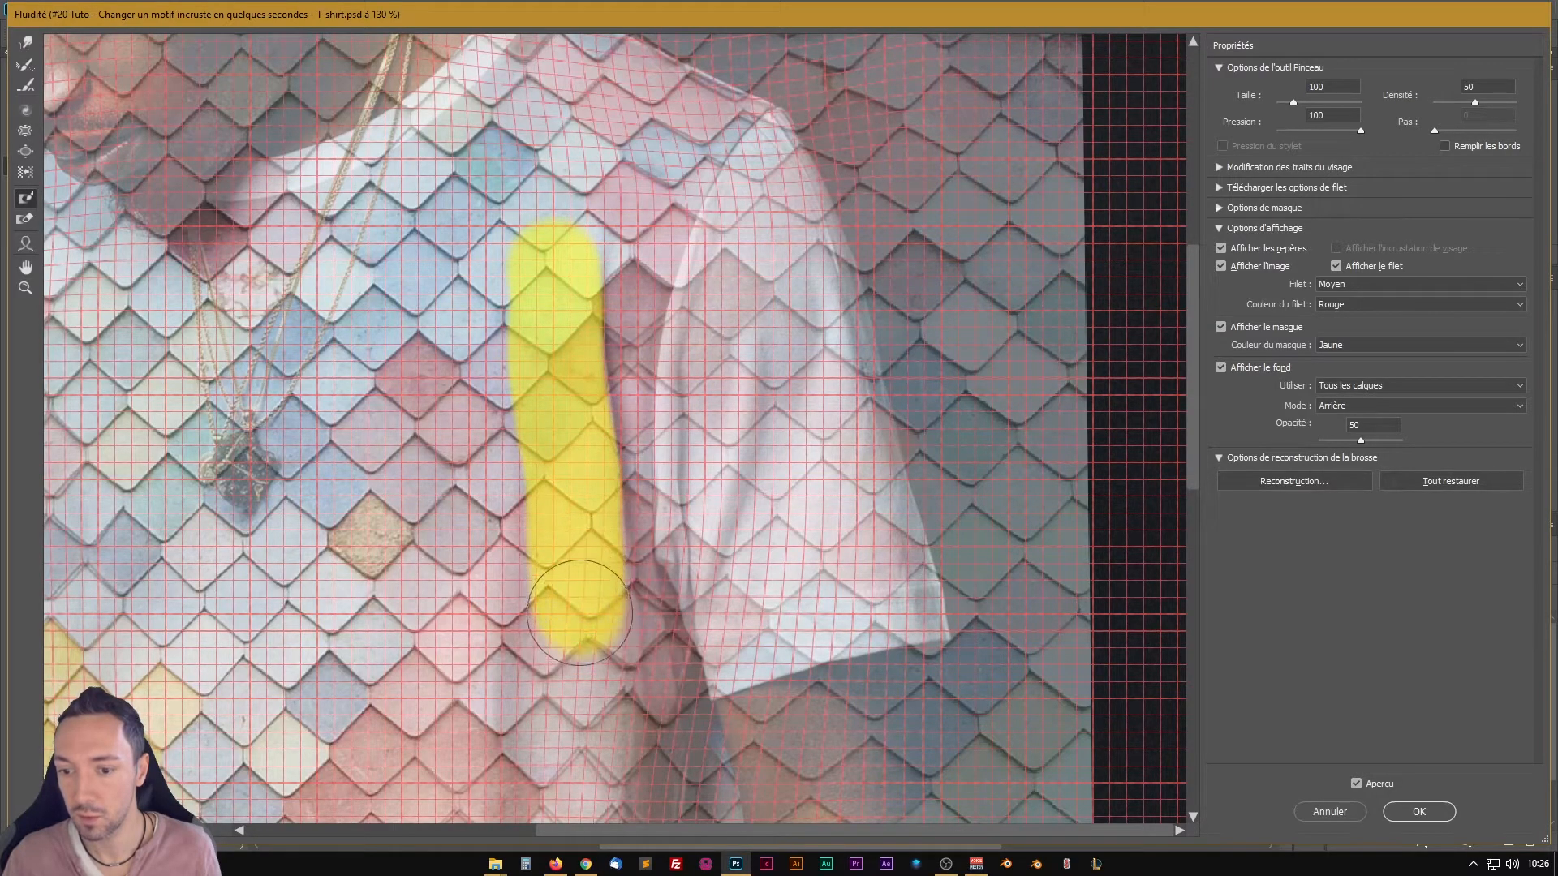
{"action": "mouse_move", "coordinate": [582, 590]}
{"action": "left_mouse_down"}
{"action": "mouse_move", "coordinate": [579, 720]}
{"action": "mouse_move", "coordinate": [501, 272]}
{"action": "mouse_move", "coordinate": [467, 560]}
{"action": "mouse_move", "coordinate": [470, 751]}
{"action": "mouse_move", "coordinate": [506, 700]}
{"action": "mouse_move", "coordinate": [506, 599]}
{"action": "mouse_move", "coordinate": [500, 664]}
{"action": "mouse_move", "coordinate": [472, 418]}
{"action": "mouse_move", "coordinate": [423, 675]}
{"action": "mouse_move", "coordinate": [421, 321]}
{"action": "left_mouse_up"}
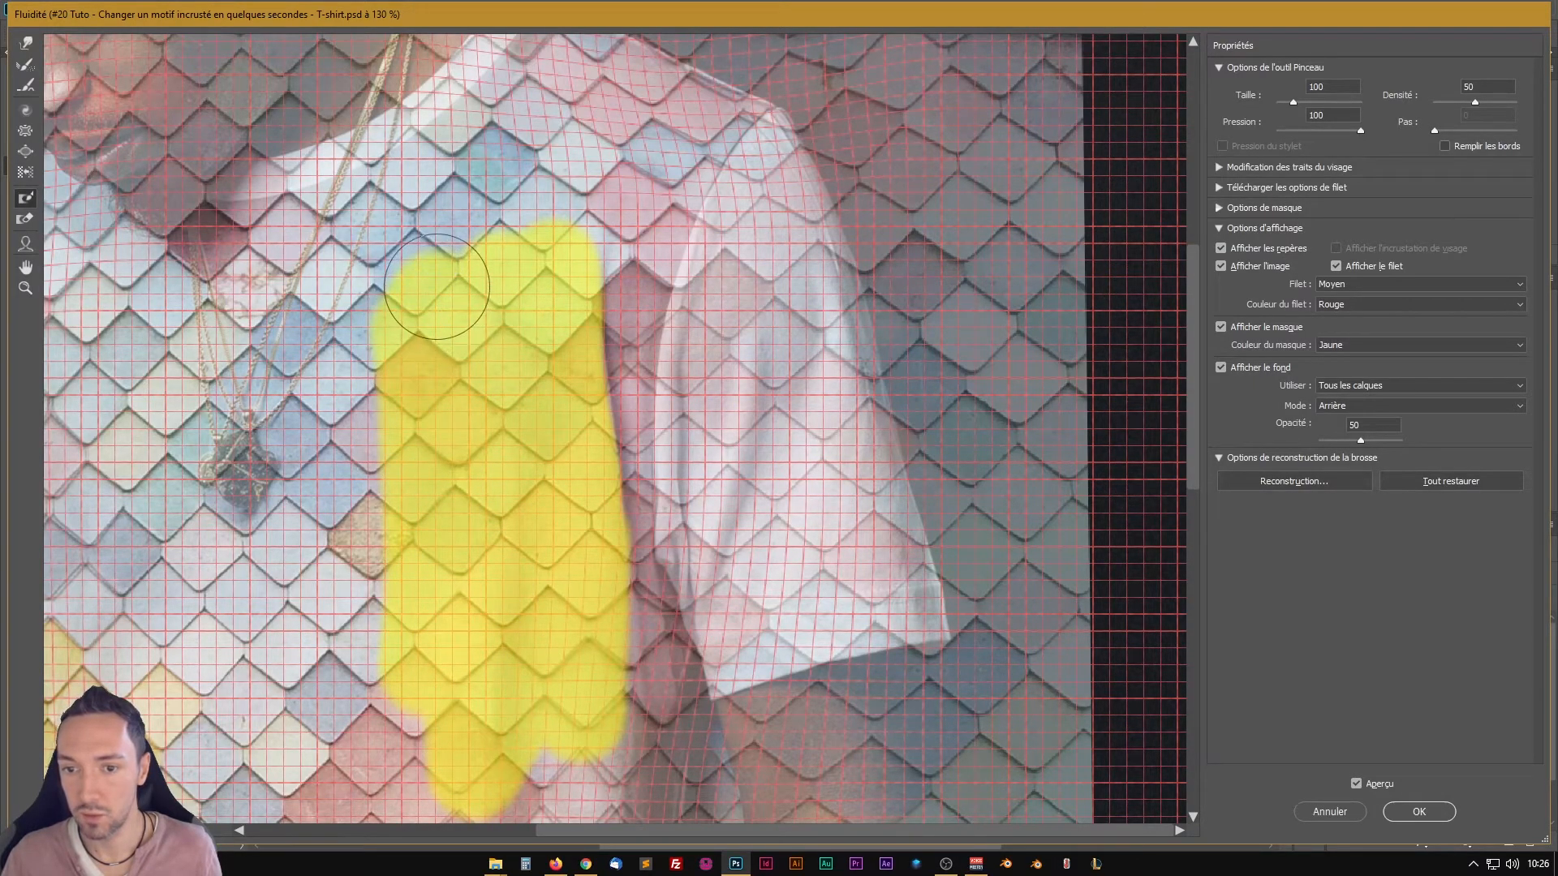
{"action": "mouse_move", "coordinate": [422, 702]}
{"action": "left_mouse_down"}
{"action": "mouse_move", "coordinate": [415, 755]}
{"action": "mouse_move", "coordinate": [402, 713]}
{"action": "left_mouse_up"}
{"action": "mouse_move", "coordinate": [335, 418]}
{"action": "left_mouse_down"}
{"action": "mouse_move", "coordinate": [403, 563]}
{"action": "mouse_move", "coordinate": [402, 262]}
{"action": "mouse_move", "coordinate": [444, 295]}
{"action": "mouse_move", "coordinate": [419, 578]}
{"action": "mouse_move", "coordinate": [396, 357]}
{"action": "mouse_move", "coordinate": [346, 318]}
{"action": "mouse_move", "coordinate": [383, 583]}
{"action": "mouse_move", "coordinate": [395, 517]}
{"action": "left_mouse_up"}
{"action": "mouse_move", "coordinate": [403, 358]}
{"action": "left_mouse_down"}
{"action": "mouse_move", "coordinate": [409, 749]}
{"action": "mouse_move", "coordinate": [397, 366]}
{"action": "left_mouse_up"}
{"action": "left_click_drag", "start_coordinate": [514, 661], "coordinate": [462, 348]}
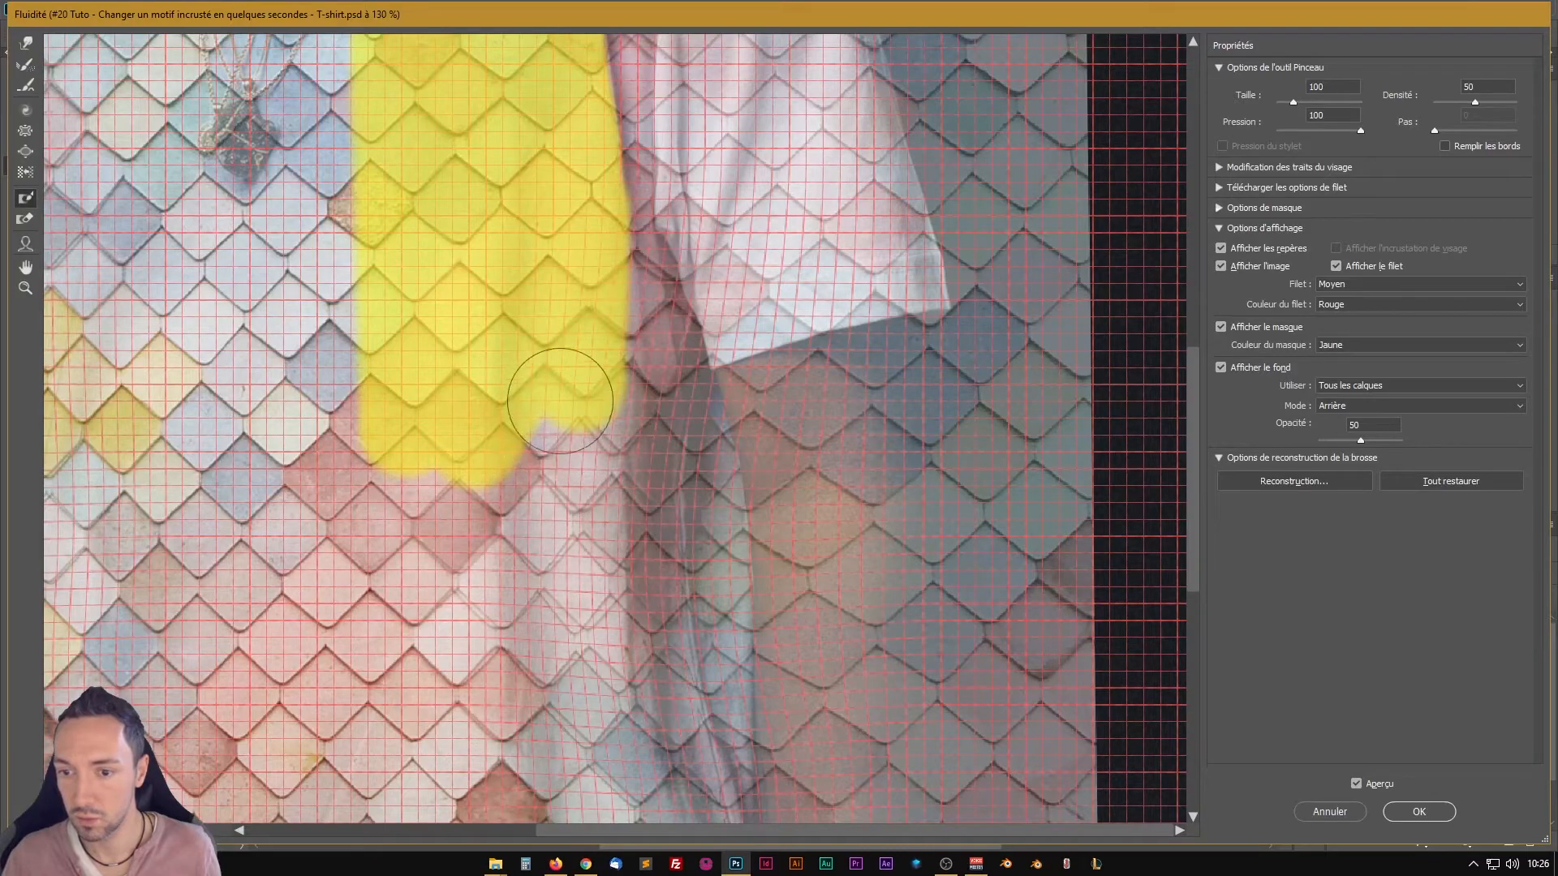
{"action": "mouse_move", "coordinate": [575, 397]}
{"action": "left_mouse_down"}
{"action": "mouse_move", "coordinate": [578, 763]}
{"action": "mouse_move", "coordinate": [502, 420]}
{"action": "mouse_move", "coordinate": [491, 752]}
{"action": "mouse_move", "coordinate": [400, 397]}
{"action": "left_mouse_up"}
{"action": "scroll", "coordinate": [528, 233], "scroll_direction": "down", "scroll_amount": 5}
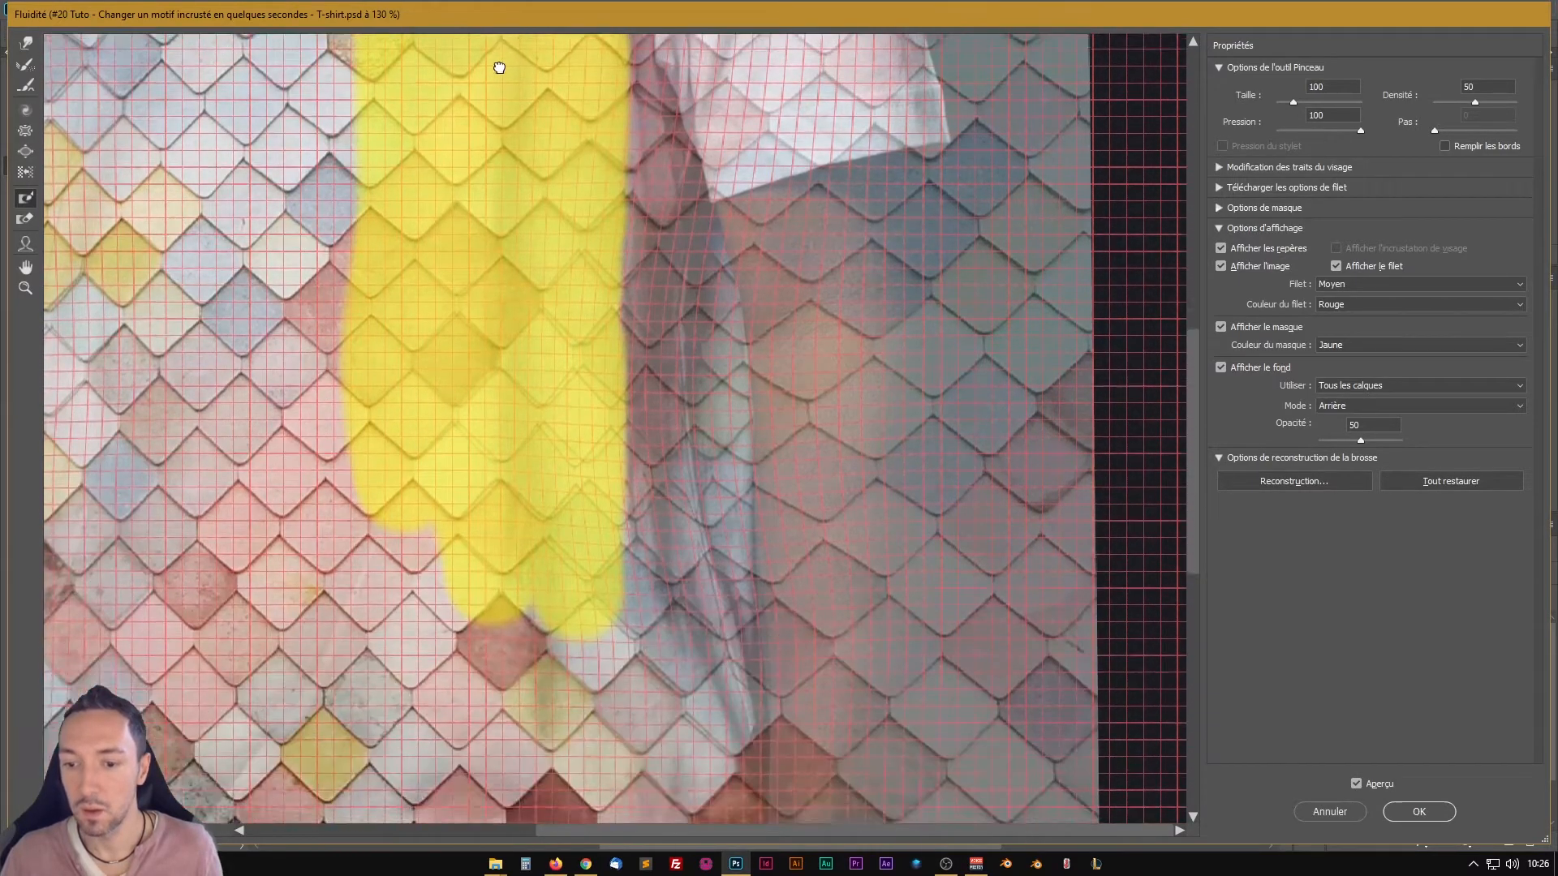
Step: Warp the unfrozen tiles between the chest mask and the sleeve along the armpit fold with the Forward Warp brush at size 263
{"action": "mouse_move", "coordinate": [504, 404]}
{"action": "left_mouse_down"}
{"action": "mouse_move", "coordinate": [534, 591]}
{"action": "mouse_move", "coordinate": [552, 496]}
{"action": "mouse_move", "coordinate": [585, 552]}
{"action": "mouse_move", "coordinate": [519, 497]}
{"action": "mouse_move", "coordinate": [381, 427]}
{"action": "mouse_move", "coordinate": [393, 462]}
{"action": "left_mouse_up"}
{"action": "scroll", "coordinate": [393, 463], "scroll_direction": "up", "scroll_amount": 8}
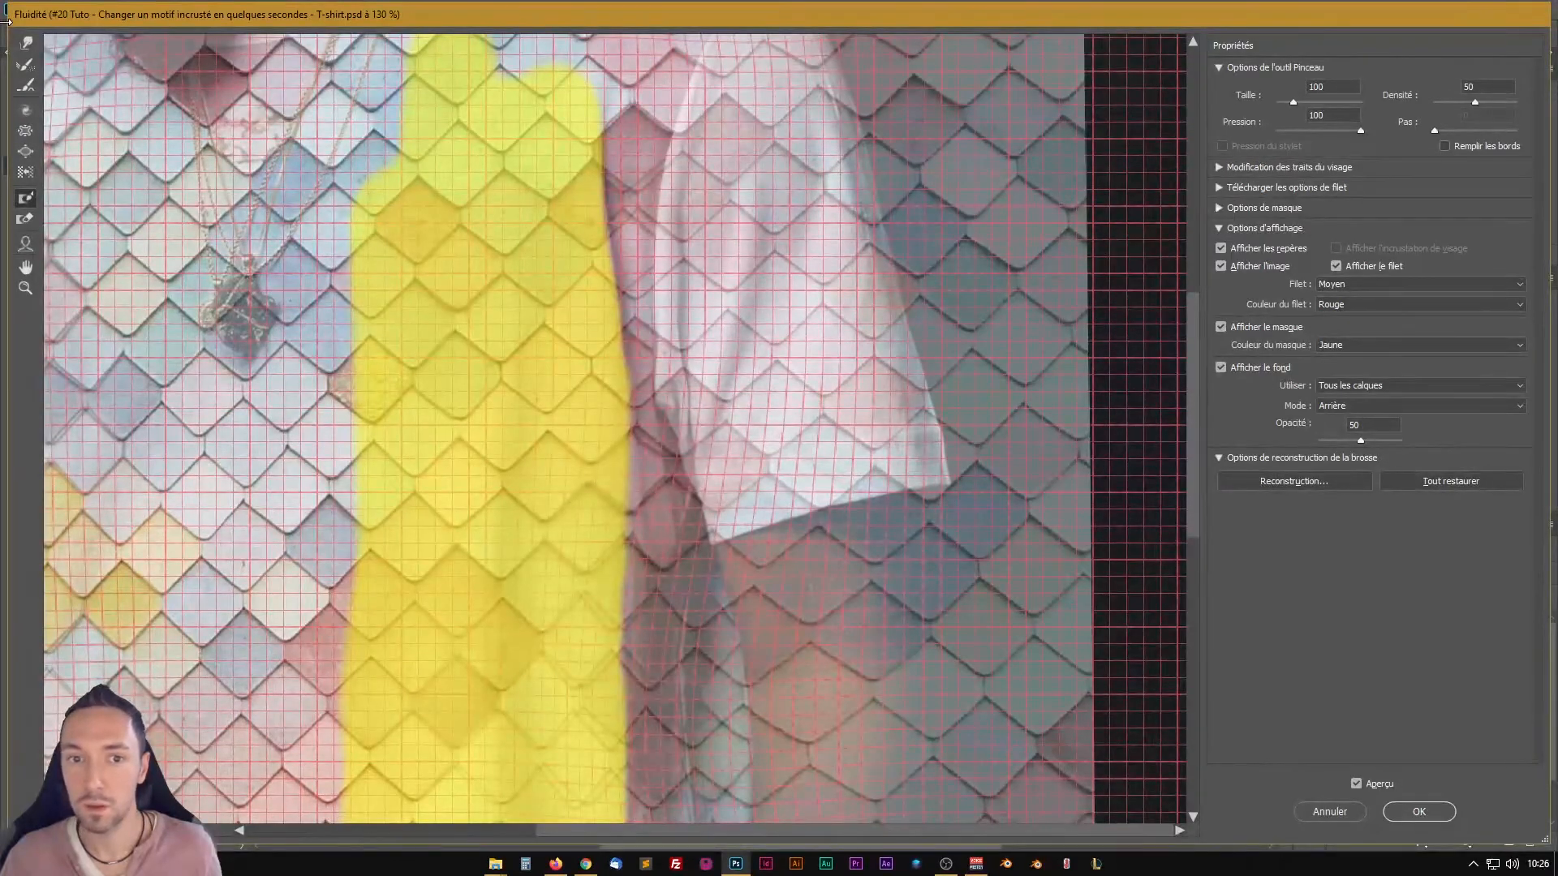
{"action": "left_click", "coordinate": [25, 44]}
{"action": "scroll", "coordinate": [577, 331], "scroll_direction": "up", "scroll_amount": 5}
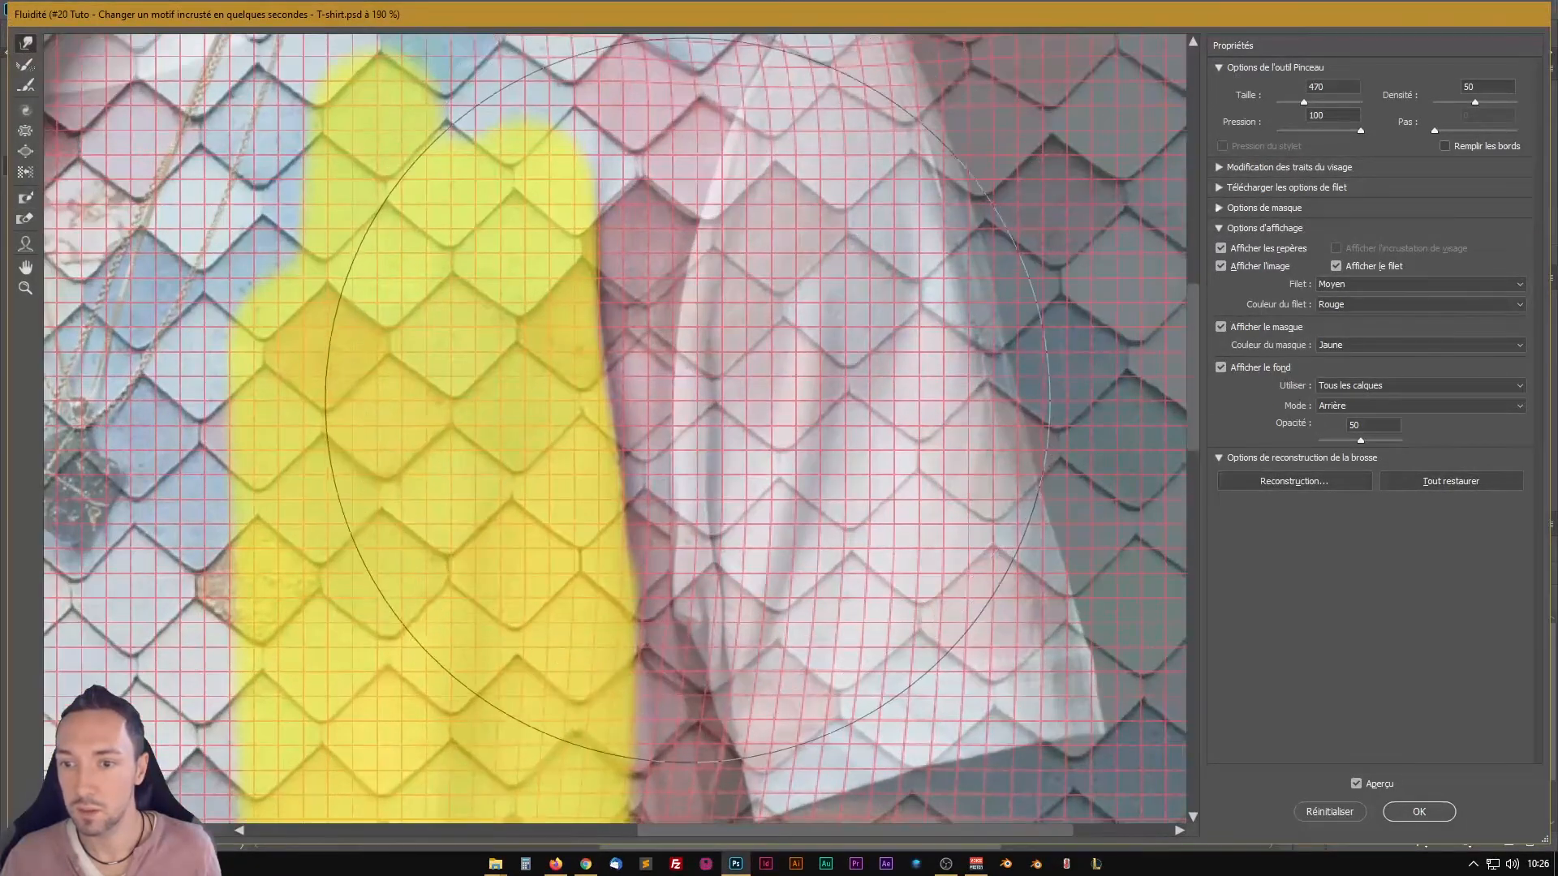
{"action": "scroll", "coordinate": [641, 398], "scroll_direction": "up", "scroll_amount": 1}
{"action": "left_click_drag", "start_coordinate": [574, 406], "coordinate": [456, 394]}
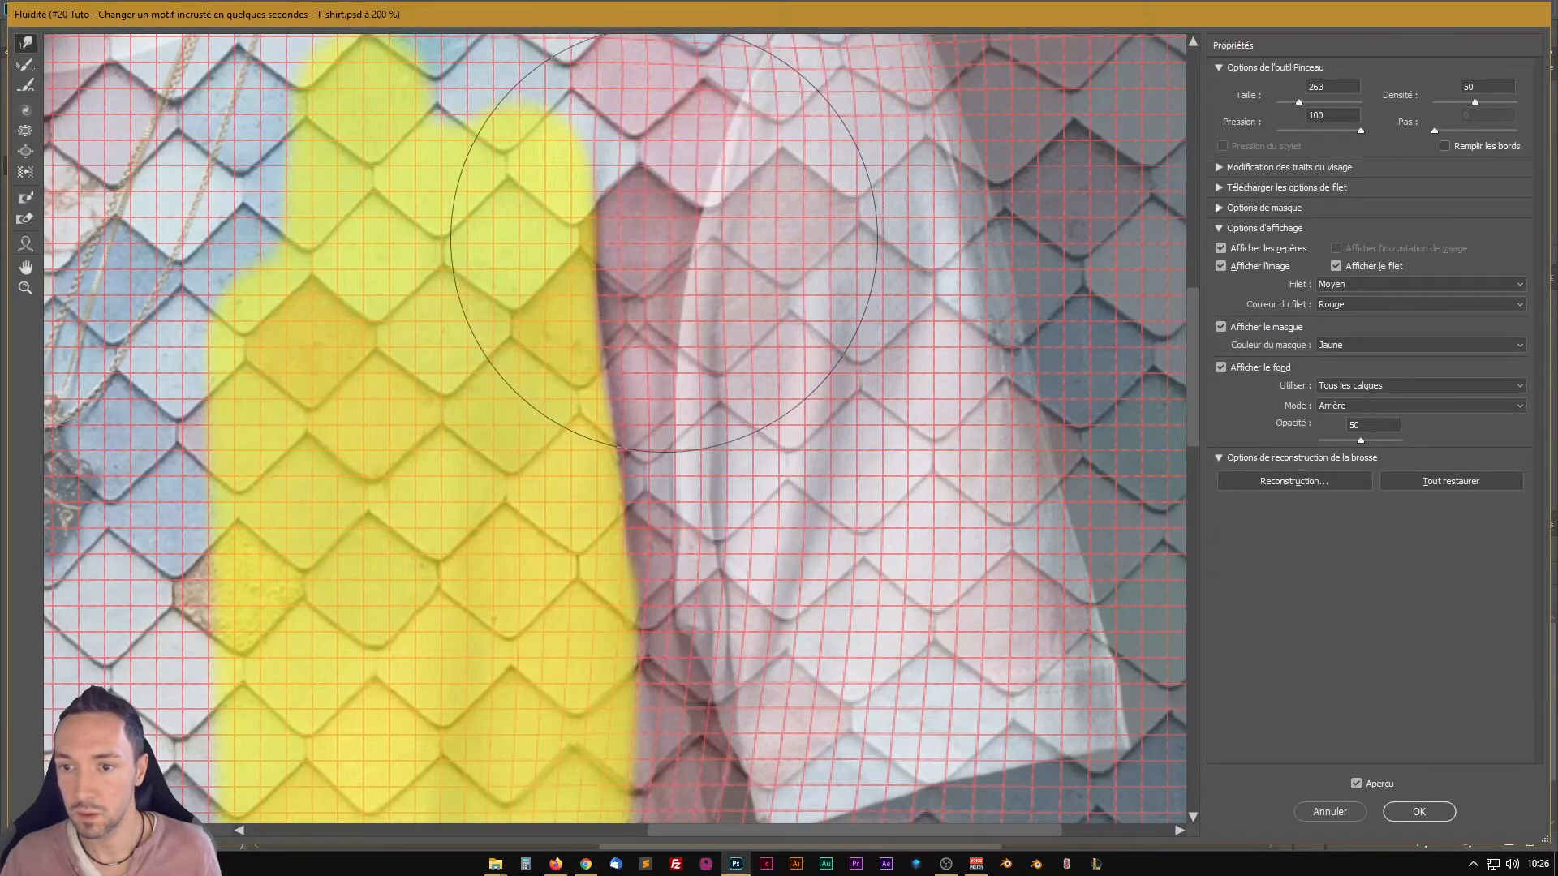
{"action": "mouse_move", "coordinate": [676, 308]}
{"action": "left_mouse_down"}
{"action": "mouse_move", "coordinate": [660, 307]}
{"action": "mouse_move", "coordinate": [672, 354]}
{"action": "left_mouse_up"}
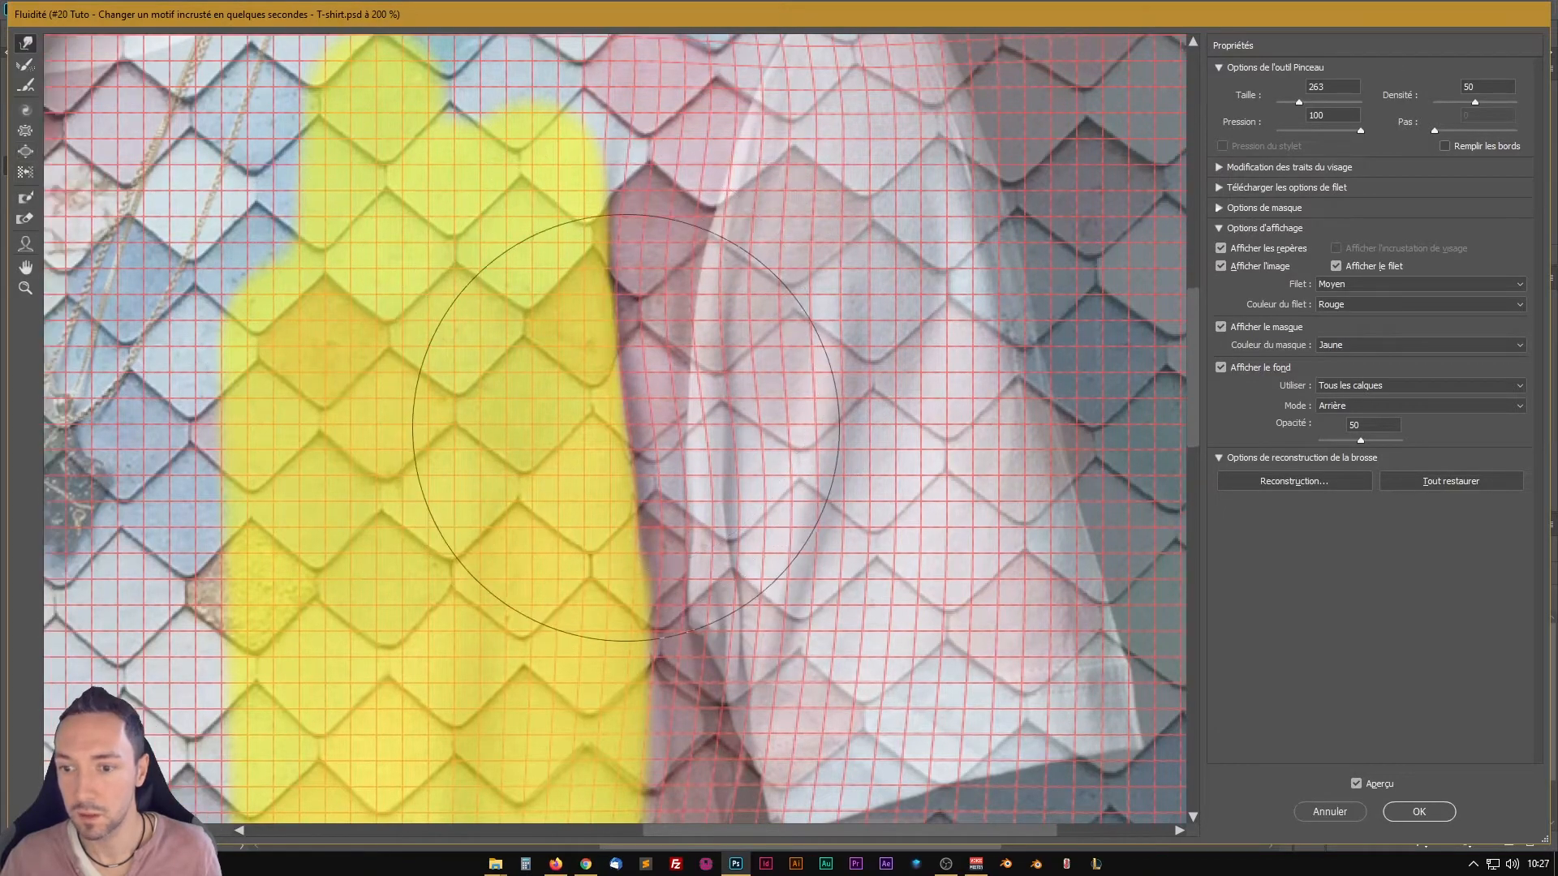
{"action": "left_click_drag", "start_coordinate": [634, 437], "coordinate": [617, 436]}
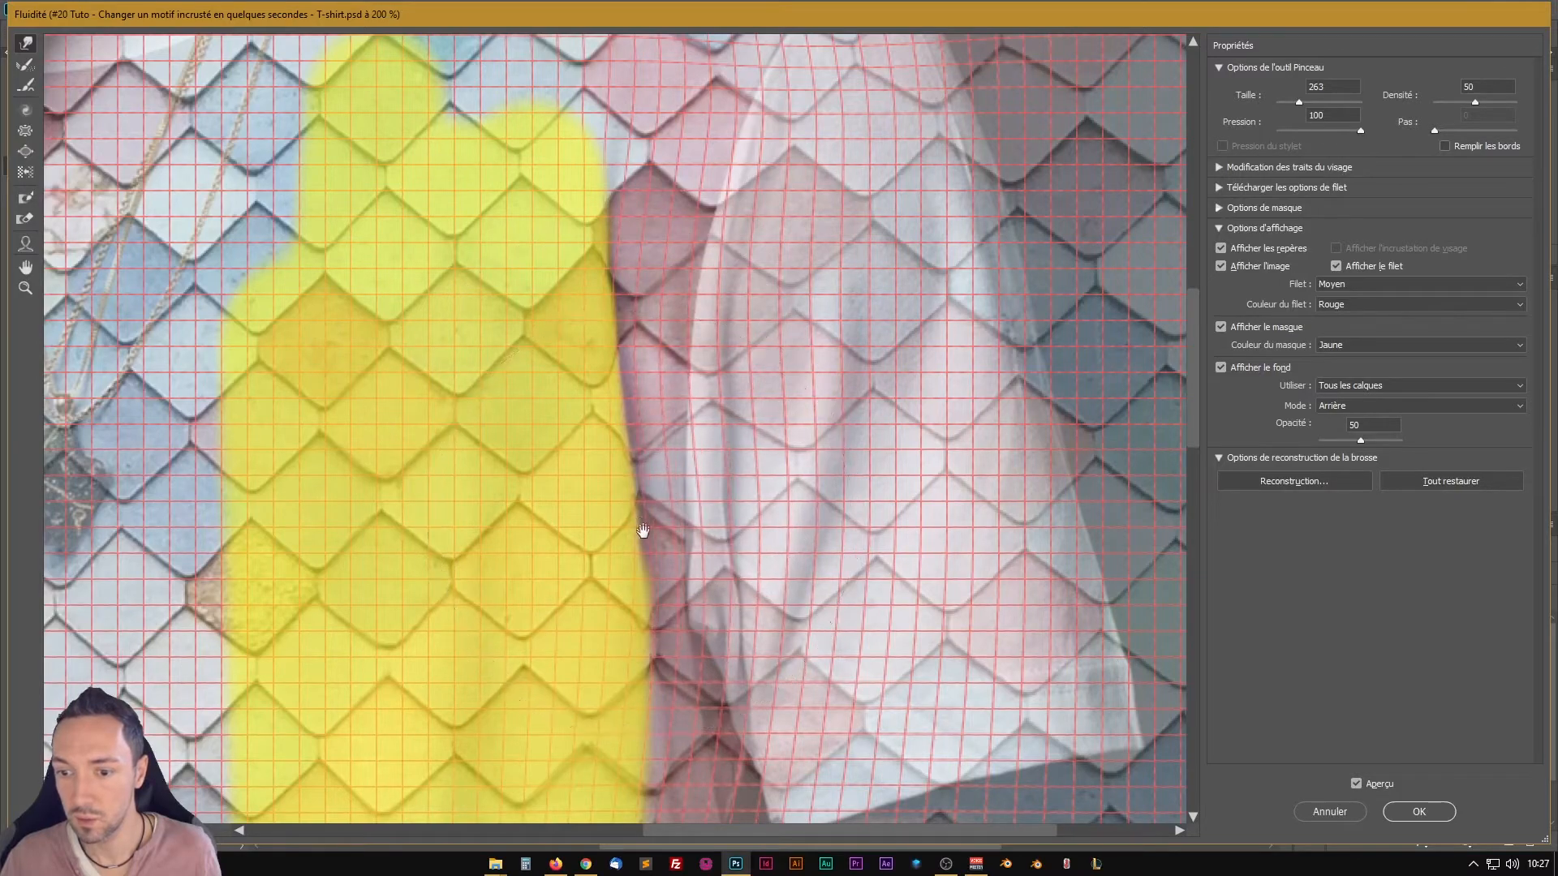
Step: Enlarge the warp brush to 482 and warp the tiles along the side fold below the sleeve hem
{"action": "scroll", "coordinate": [644, 528], "scroll_direction": "down", "scroll_amount": 4}
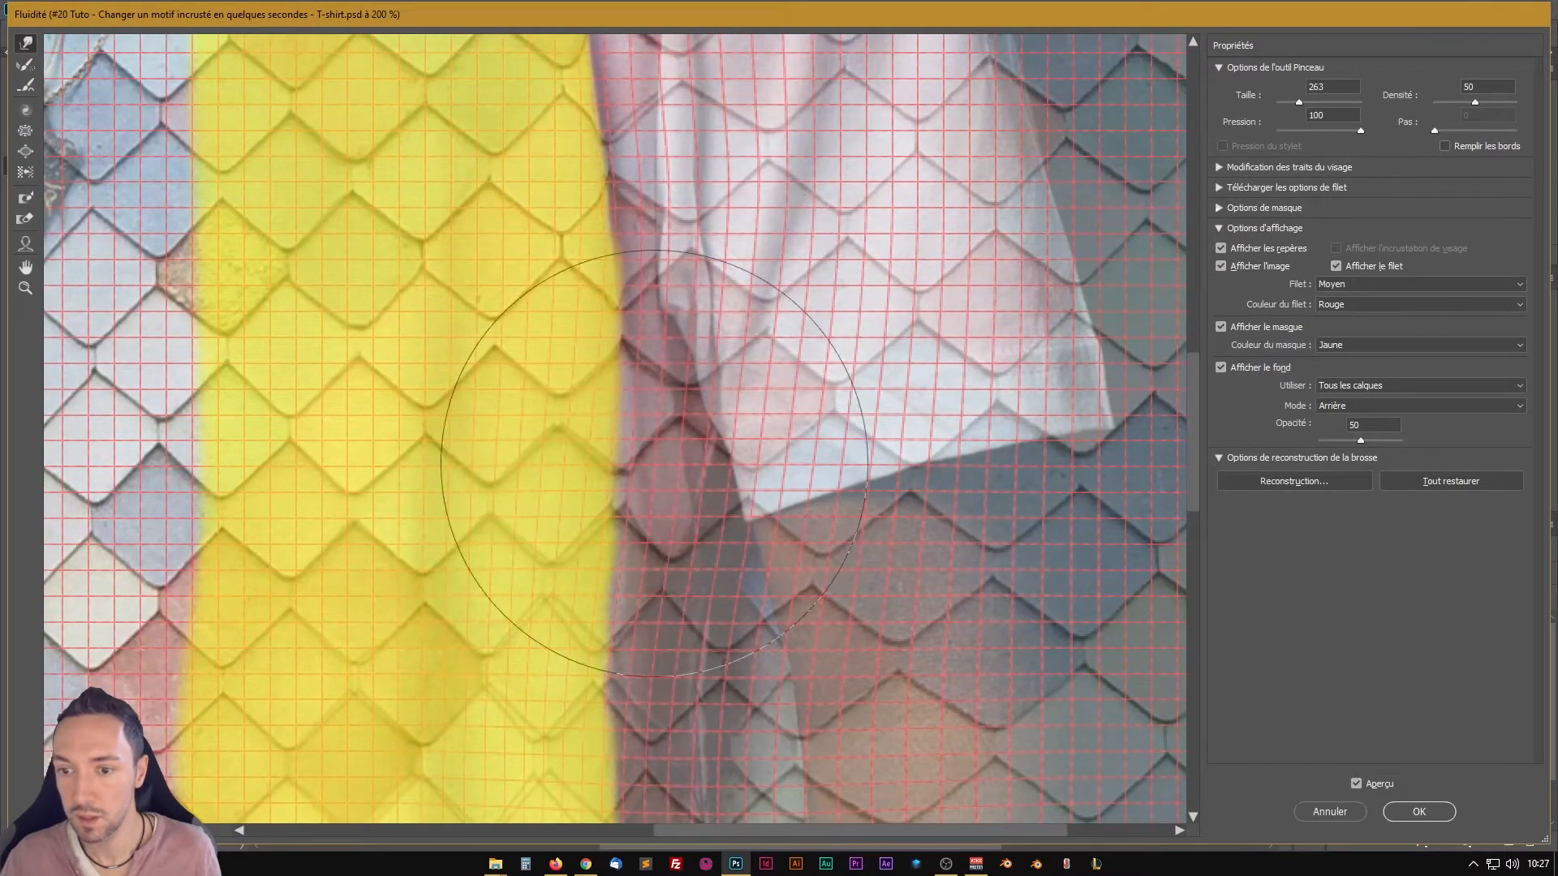
{"action": "scroll", "coordinate": [574, 487], "scroll_direction": "down", "scroll_amount": 3}
{"action": "left_click_drag", "start_coordinate": [732, 522], "coordinate": [886, 520]}
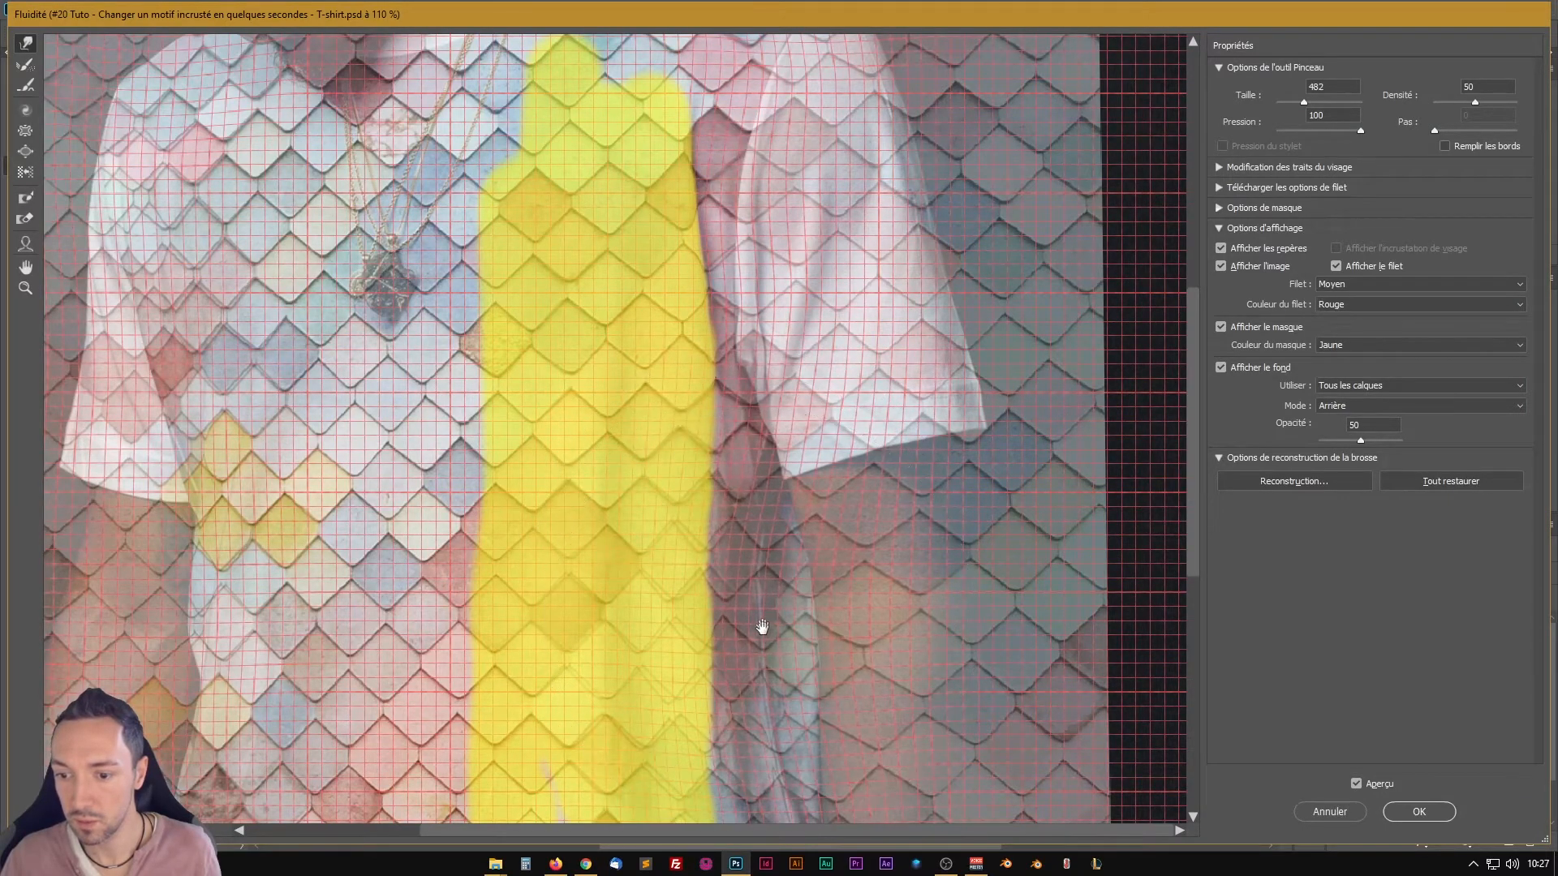
{"action": "scroll", "coordinate": [751, 568], "scroll_direction": "down", "scroll_amount": 3}
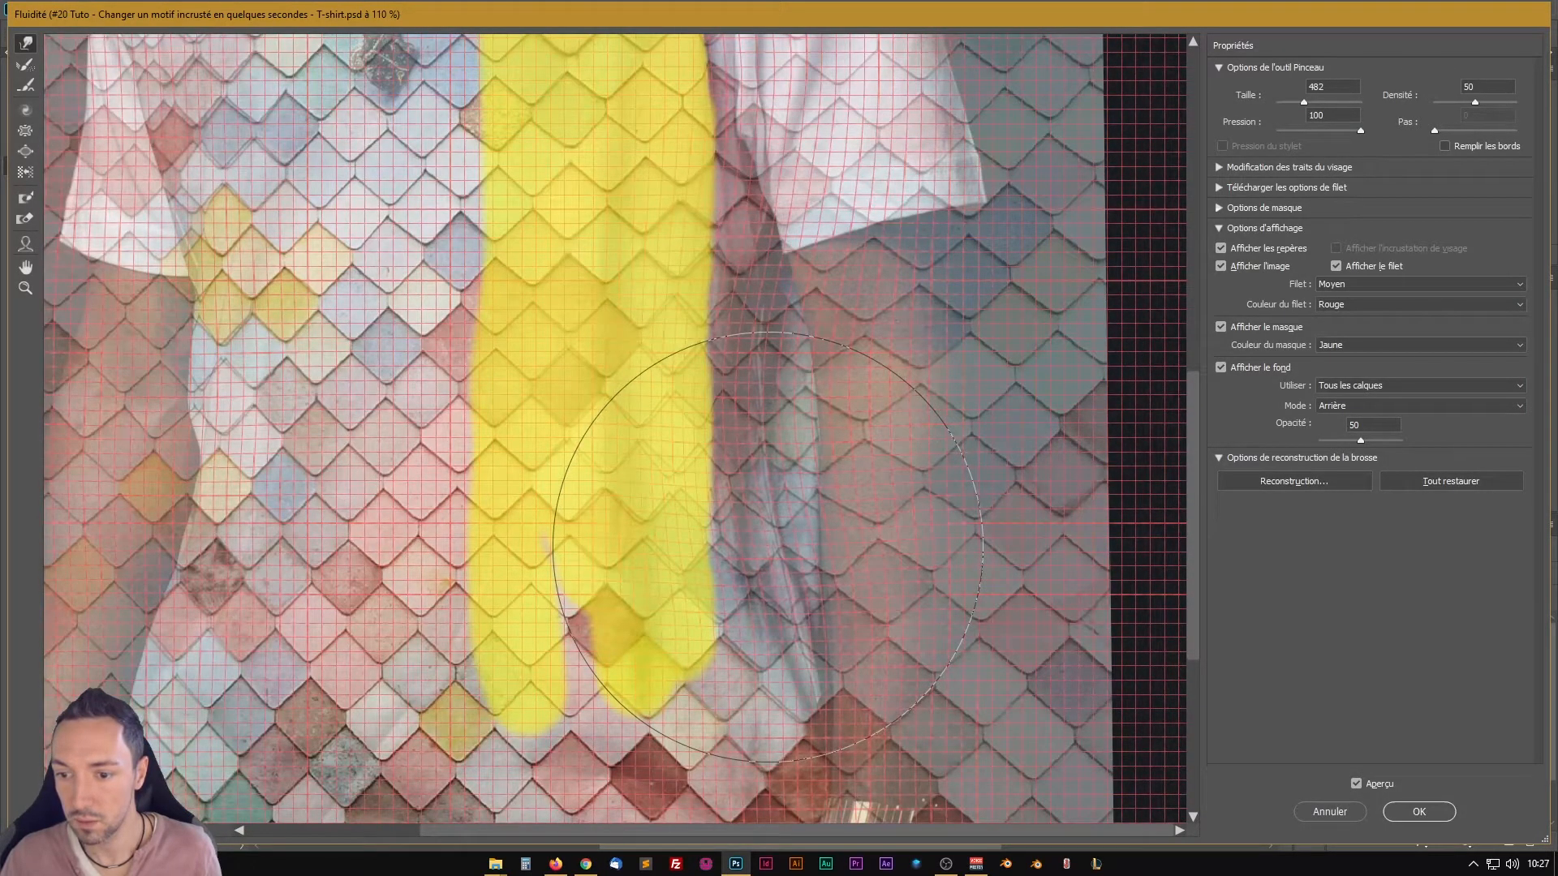
{"action": "scroll", "coordinate": [761, 410], "scroll_direction": "up", "scroll_amount": 3}
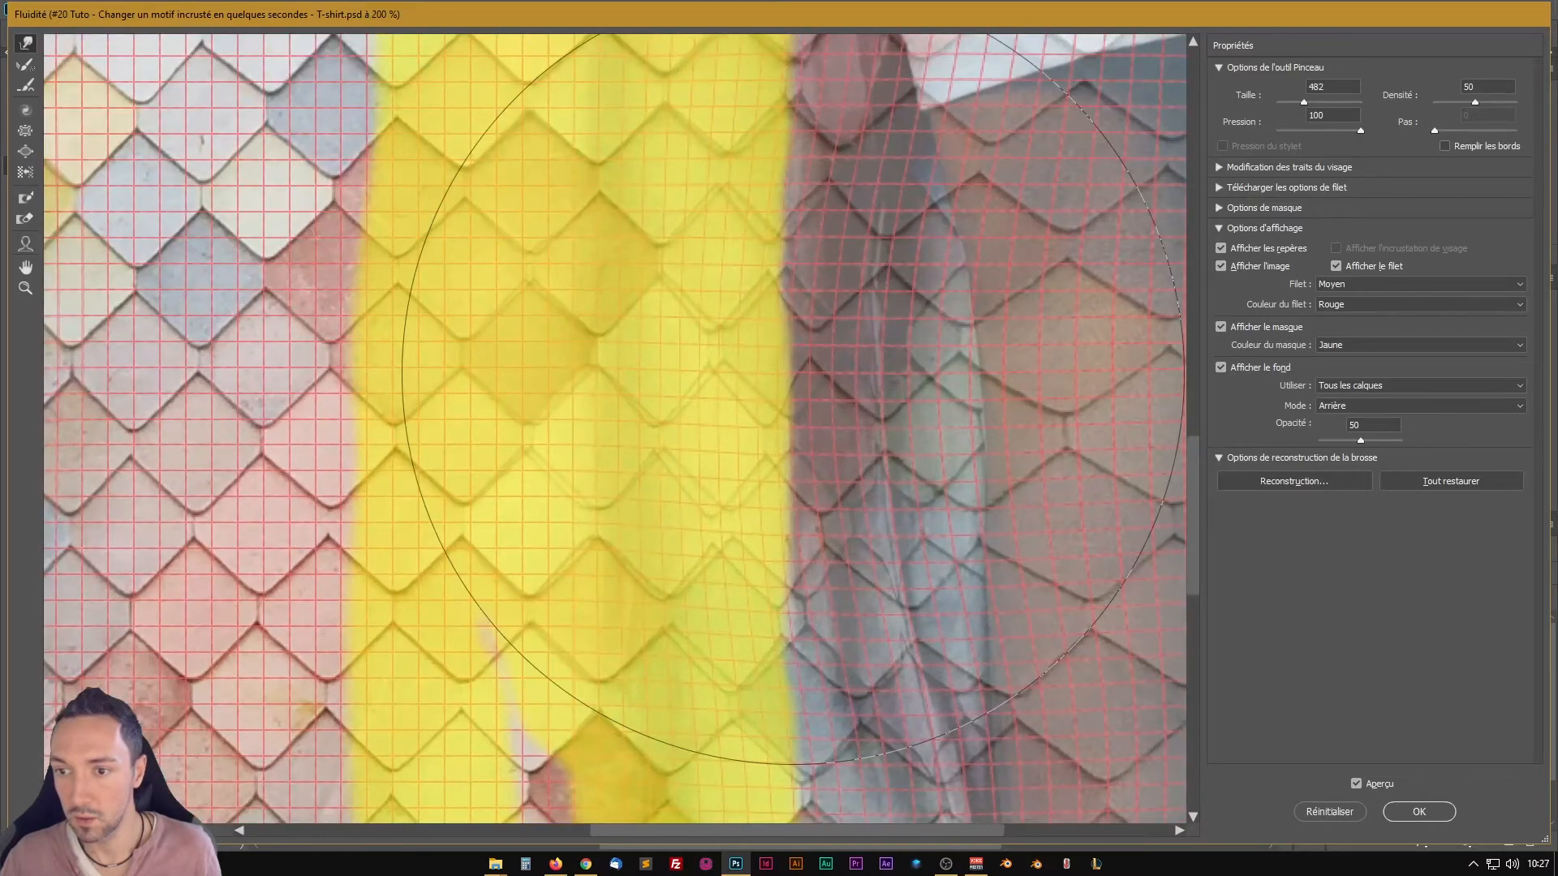
{"action": "mouse_move", "coordinate": [761, 410]}
{"action": "left_mouse_down"}
{"action": "mouse_move", "coordinate": [504, 445]}
{"action": "mouse_move", "coordinate": [466, 564]}
{"action": "left_mouse_up"}
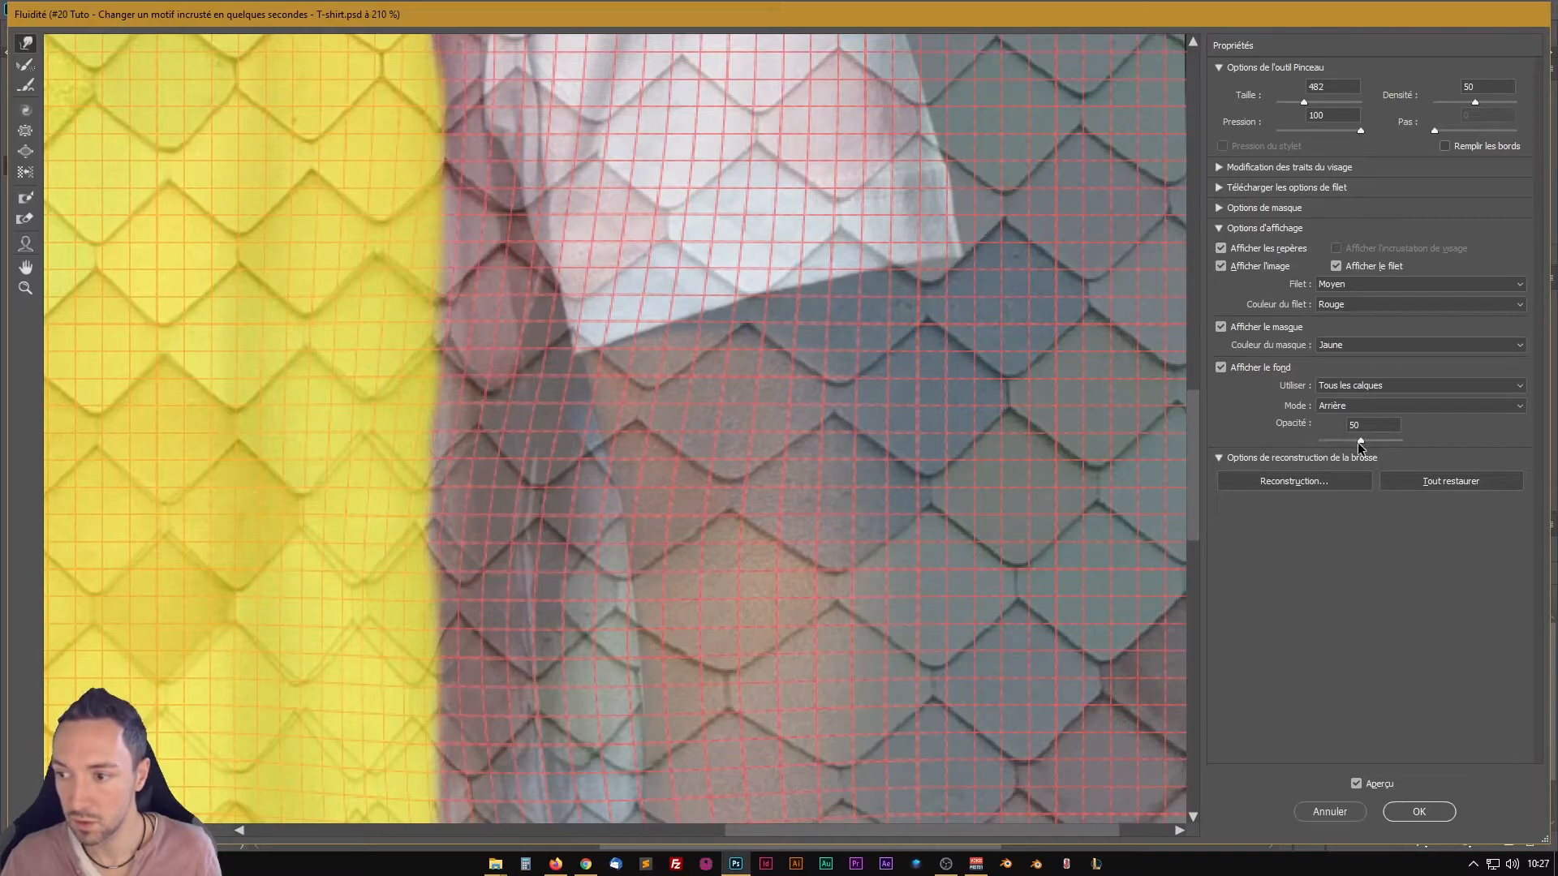
Step: Lower the backdrop opacity to 19 and paint a size 92 freeze mask over the armpit fold at the sleeve's inner edge
{"action": "left_click_drag", "start_coordinate": [1357, 441], "coordinate": [1330, 442]}
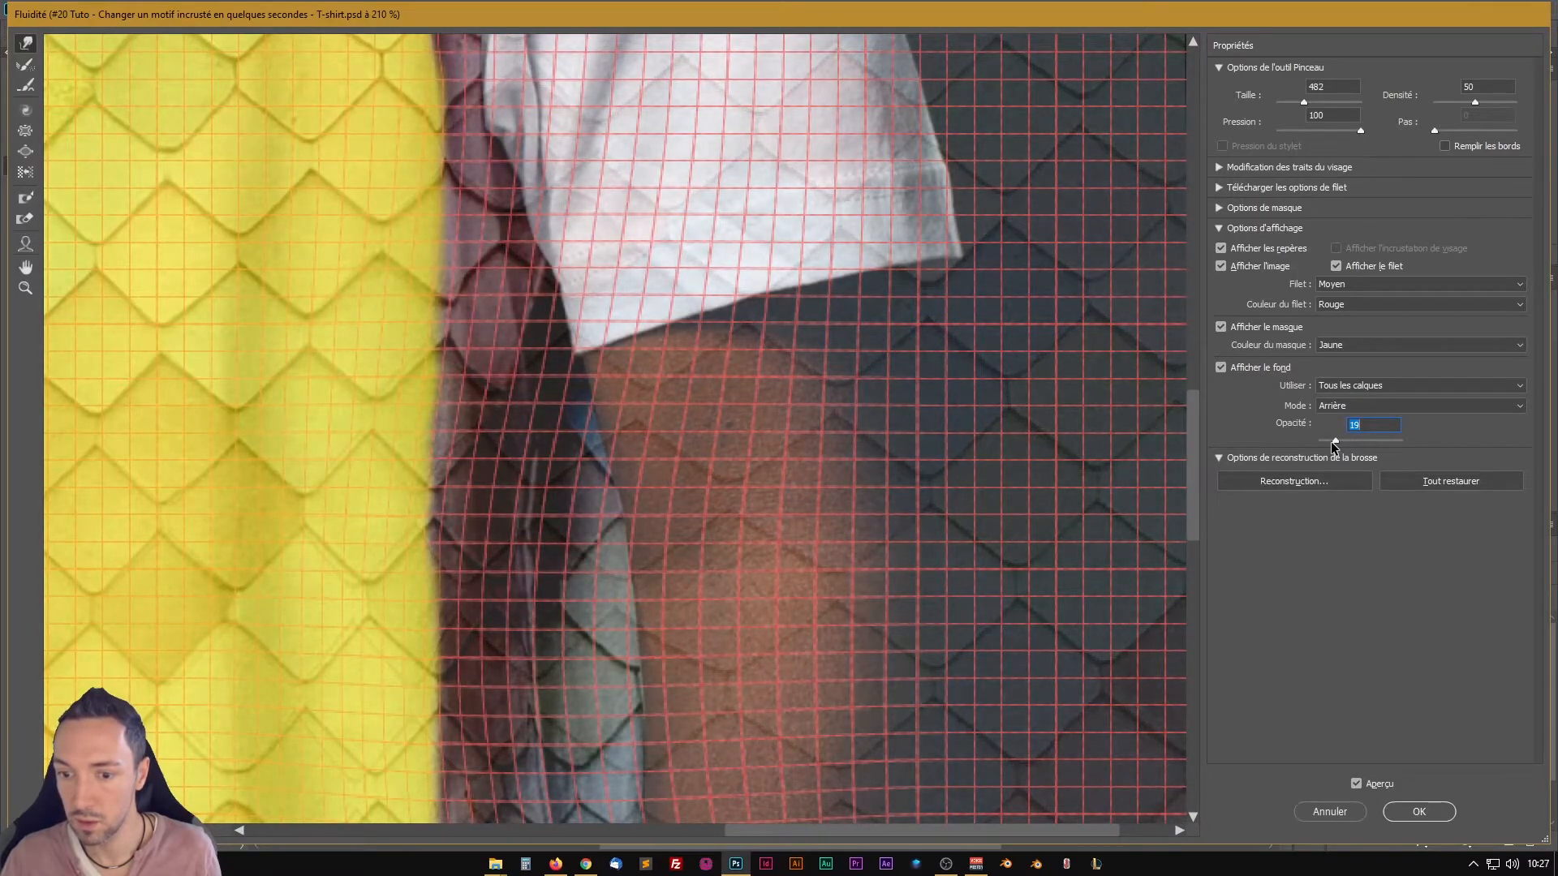
{"action": "left_click_drag", "start_coordinate": [747, 445], "coordinate": [765, 278]}
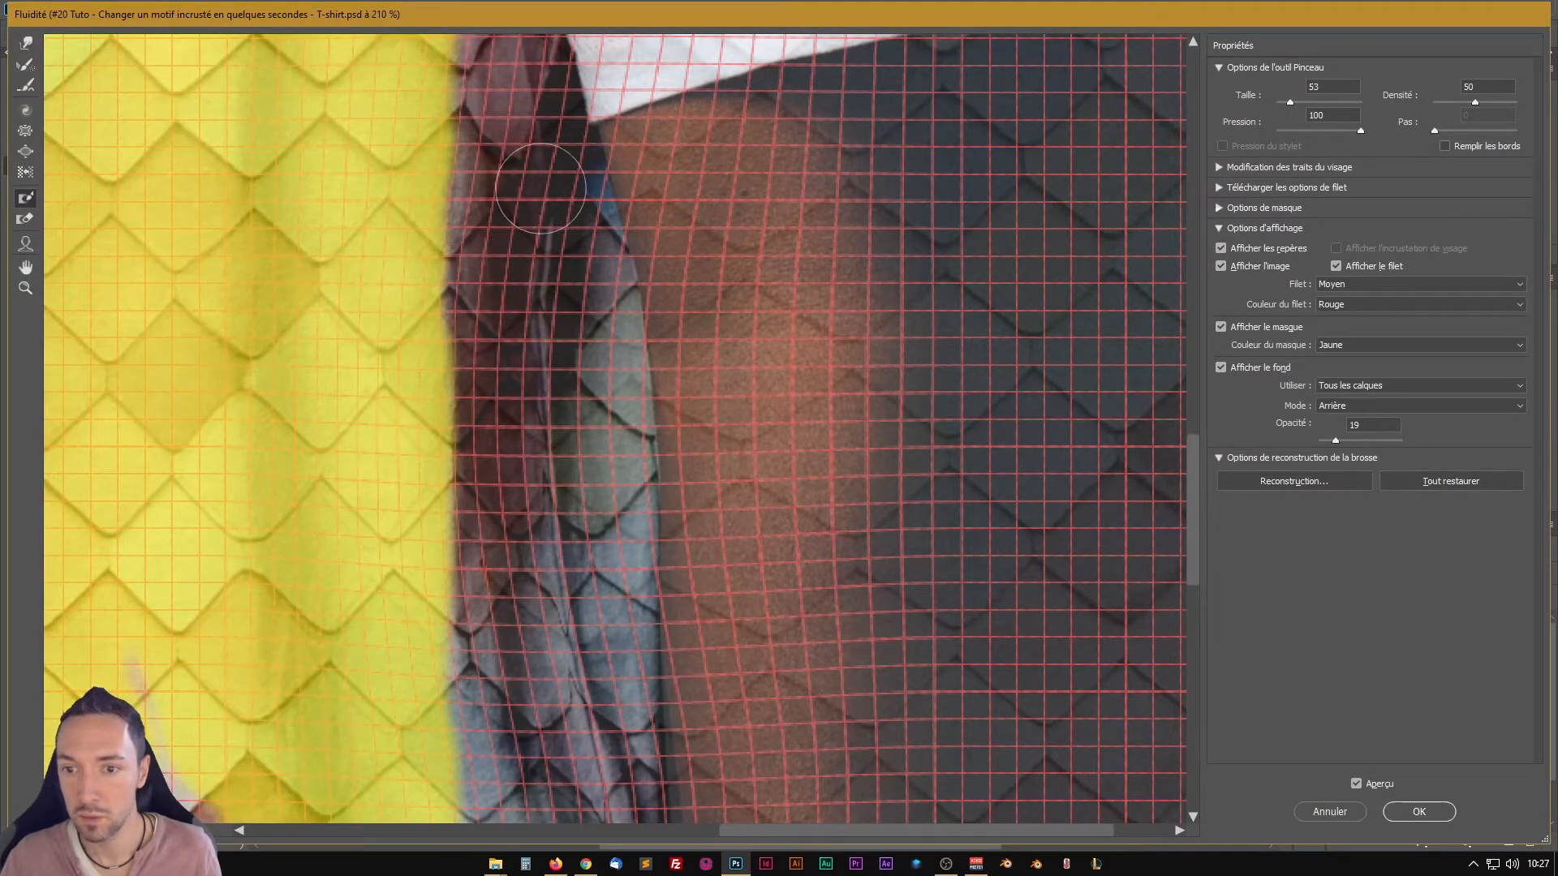
{"action": "scroll", "coordinate": [469, 209], "scroll_direction": "up", "scroll_amount": 5}
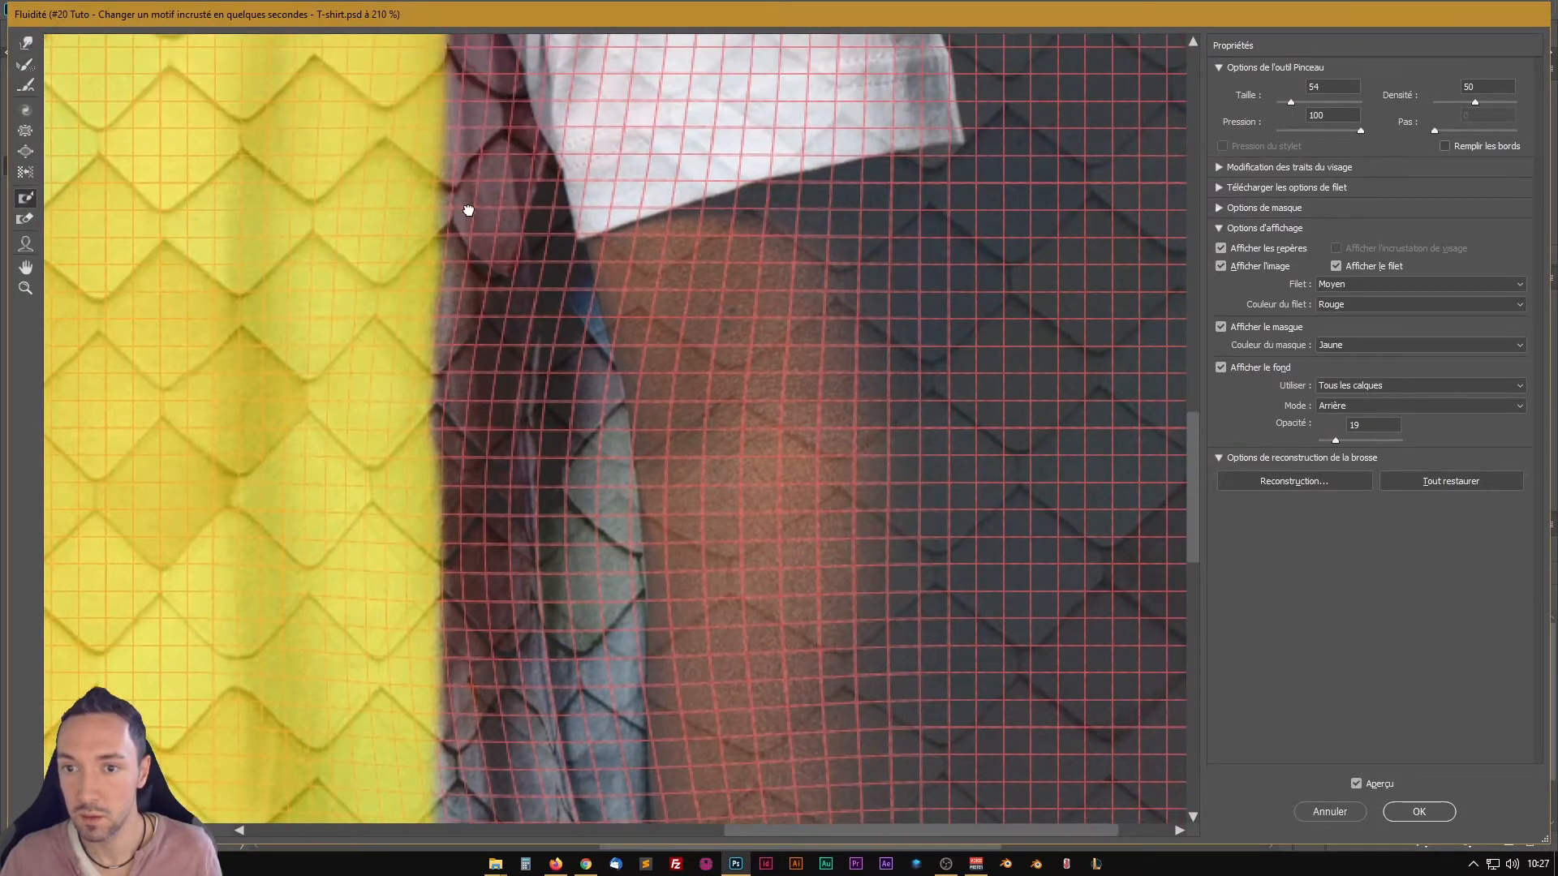
{"action": "mouse_move", "coordinate": [425, 207]}
{"action": "left_mouse_down"}
{"action": "mouse_move", "coordinate": [514, 131]}
{"action": "mouse_move", "coordinate": [402, 166]}
{"action": "mouse_move", "coordinate": [459, 186]}
{"action": "mouse_move", "coordinate": [461, 211]}
{"action": "mouse_move", "coordinate": [505, 209]}
{"action": "mouse_move", "coordinate": [399, 400]}
{"action": "mouse_move", "coordinate": [496, 296]}
{"action": "left_mouse_up"}
{"action": "key", "text": "bracketright"}
{"action": "key", "text": "bracketright"}
{"action": "key", "text": "bracketright"}
{"action": "key", "text": "bracketright"}
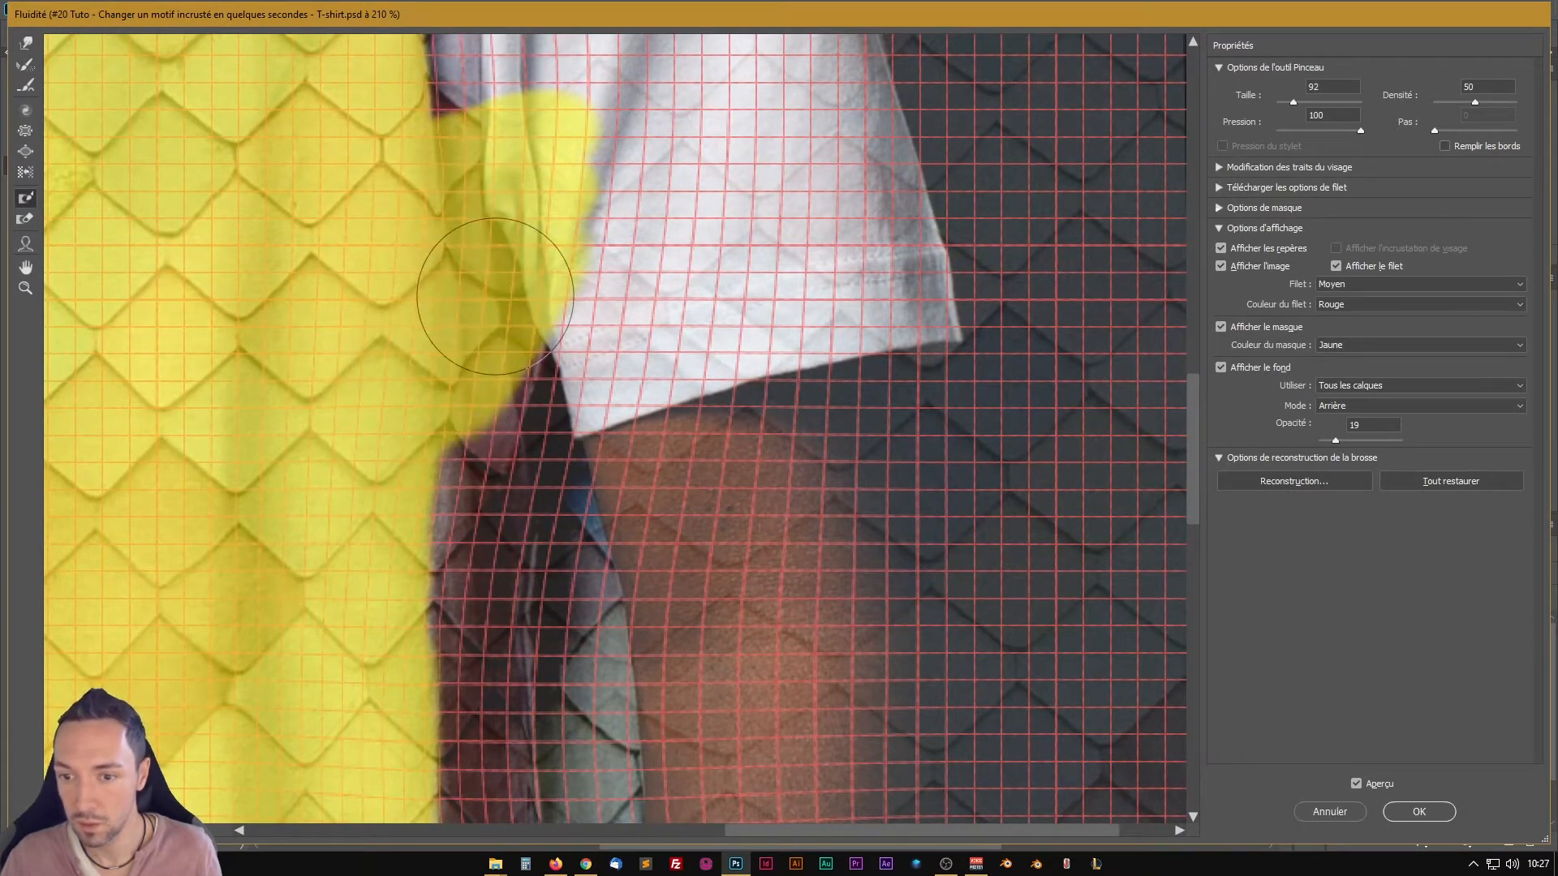
{"action": "mouse_move", "coordinate": [455, 376]}
{"action": "left_mouse_down"}
{"action": "mouse_move", "coordinate": [443, 444]}
{"action": "mouse_move", "coordinate": [448, 502]}
{"action": "mouse_move", "coordinate": [458, 446]}
{"action": "mouse_move", "coordinate": [462, 493]}
{"action": "mouse_move", "coordinate": [454, 649]}
{"action": "mouse_move", "coordinate": [420, 233]}
{"action": "mouse_move", "coordinate": [421, 468]}
{"action": "left_mouse_up"}
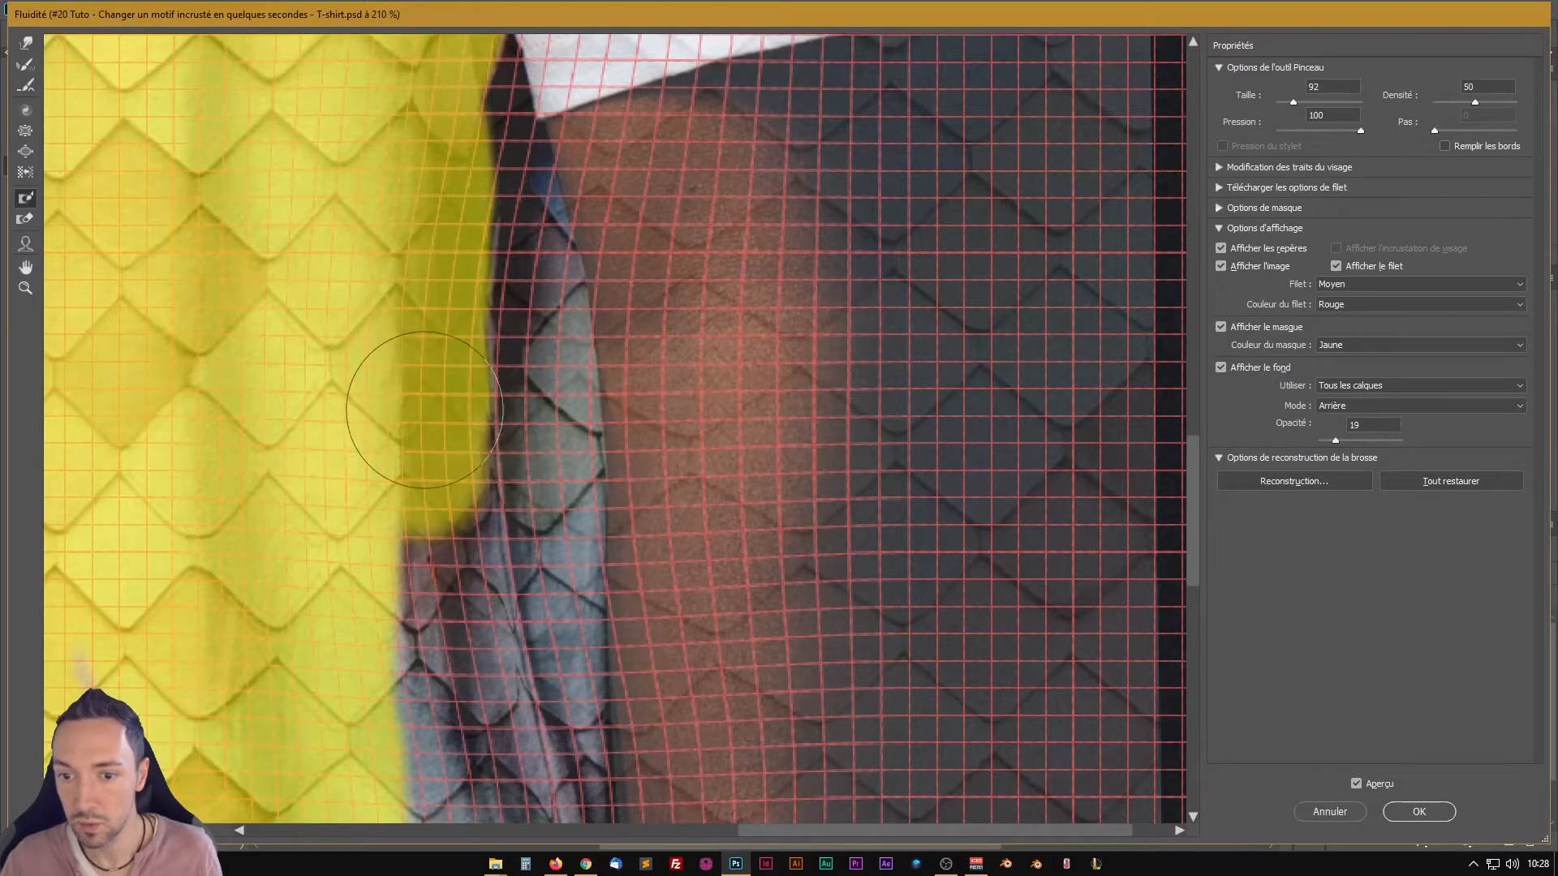
Step: Extend the freeze mask with the size 92 brush down the dark side fold of the torso to the shirt's hem
{"action": "left_click_drag", "start_coordinate": [424, 410], "coordinate": [422, 568]}
{"action": "mouse_move", "coordinate": [422, 565]}
{"action": "left_mouse_down"}
{"action": "mouse_move", "coordinate": [371, 300]}
{"action": "mouse_move", "coordinate": [379, 239]}
{"action": "mouse_move", "coordinate": [390, 386]}
{"action": "mouse_move", "coordinate": [371, 268]}
{"action": "left_mouse_up"}
{"action": "mouse_move", "coordinate": [396, 399]}
{"action": "left_mouse_down"}
{"action": "mouse_move", "coordinate": [424, 443]}
{"action": "mouse_move", "coordinate": [407, 487]}
{"action": "mouse_move", "coordinate": [424, 550]}
{"action": "mouse_move", "coordinate": [430, 514]}
{"action": "mouse_move", "coordinate": [462, 668]}
{"action": "mouse_move", "coordinate": [402, 343]}
{"action": "left_mouse_up"}
{"action": "mouse_move", "coordinate": [405, 406]}
{"action": "left_mouse_down"}
{"action": "mouse_move", "coordinate": [463, 640]}
{"action": "mouse_move", "coordinate": [434, 699]}
{"action": "mouse_move", "coordinate": [273, 271]}
{"action": "mouse_move", "coordinate": [339, 760]}
{"action": "mouse_move", "coordinate": [445, 723]}
{"action": "mouse_move", "coordinate": [283, 732]}
{"action": "mouse_move", "coordinate": [200, 408]}
{"action": "mouse_move", "coordinate": [480, 216]}
{"action": "left_mouse_up"}
{"action": "mouse_move", "coordinate": [422, 162]}
{"action": "left_mouse_down"}
{"action": "mouse_move", "coordinate": [303, 95]}
{"action": "mouse_move", "coordinate": [347, 375]}
{"action": "mouse_move", "coordinate": [450, 614]}
{"action": "mouse_move", "coordinate": [561, 677]}
{"action": "mouse_move", "coordinate": [638, 685]}
{"action": "mouse_move", "coordinate": [689, 629]}
{"action": "mouse_move", "coordinate": [711, 689]}
{"action": "left_mouse_up"}
{"action": "left_click_drag", "start_coordinate": [597, 159], "coordinate": [532, 625]}
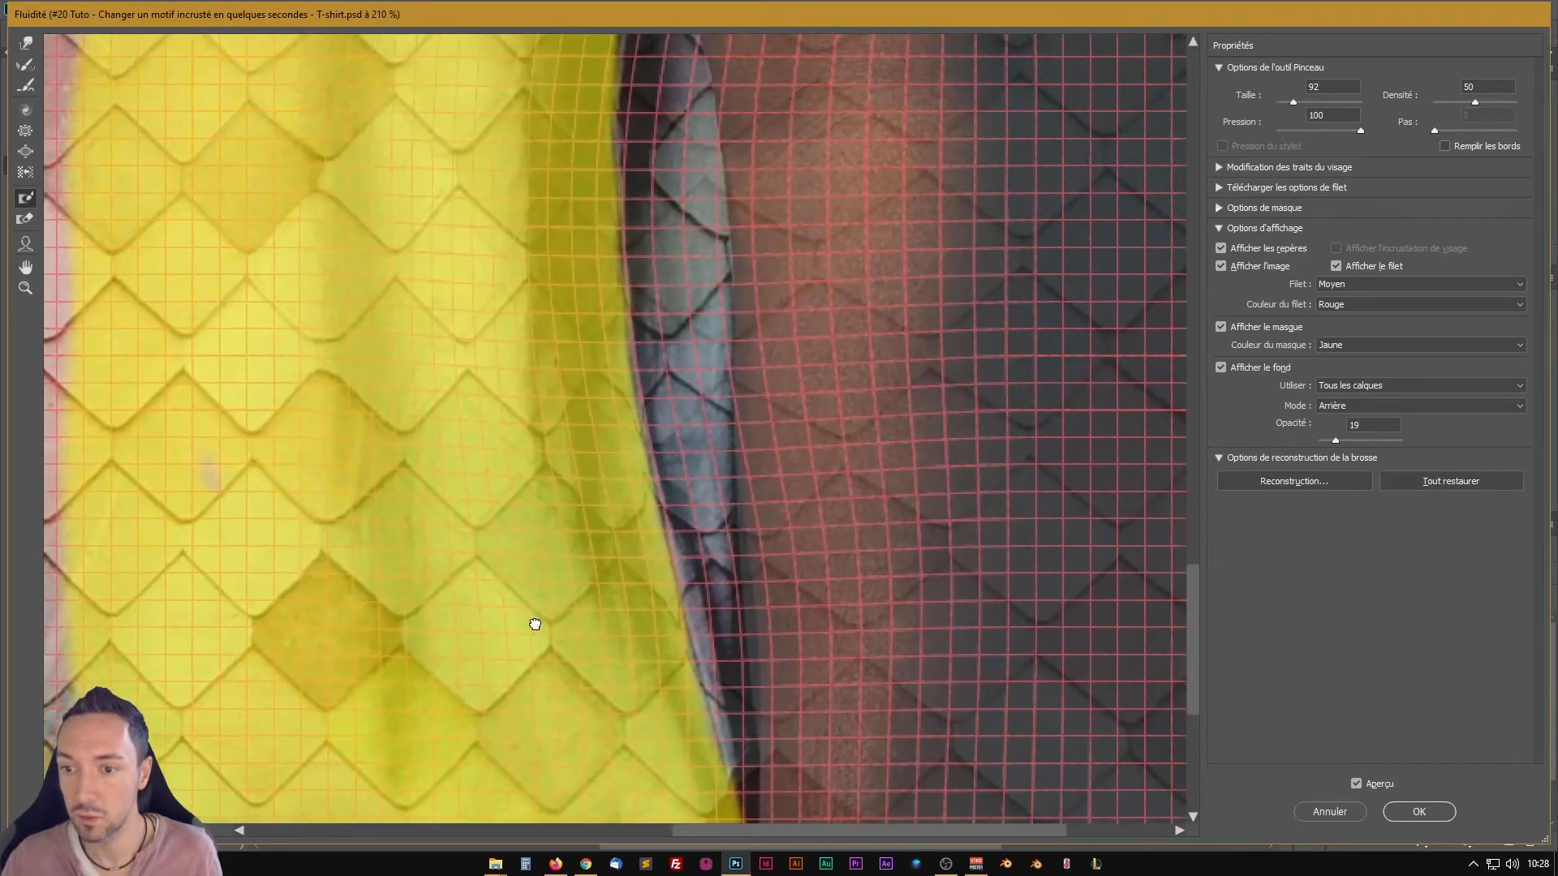
{"action": "scroll", "coordinate": [465, 346], "scroll_direction": "down", "scroll_amount": 10}
{"action": "left_click_drag", "start_coordinate": [670, 255], "coordinate": [670, 290]}
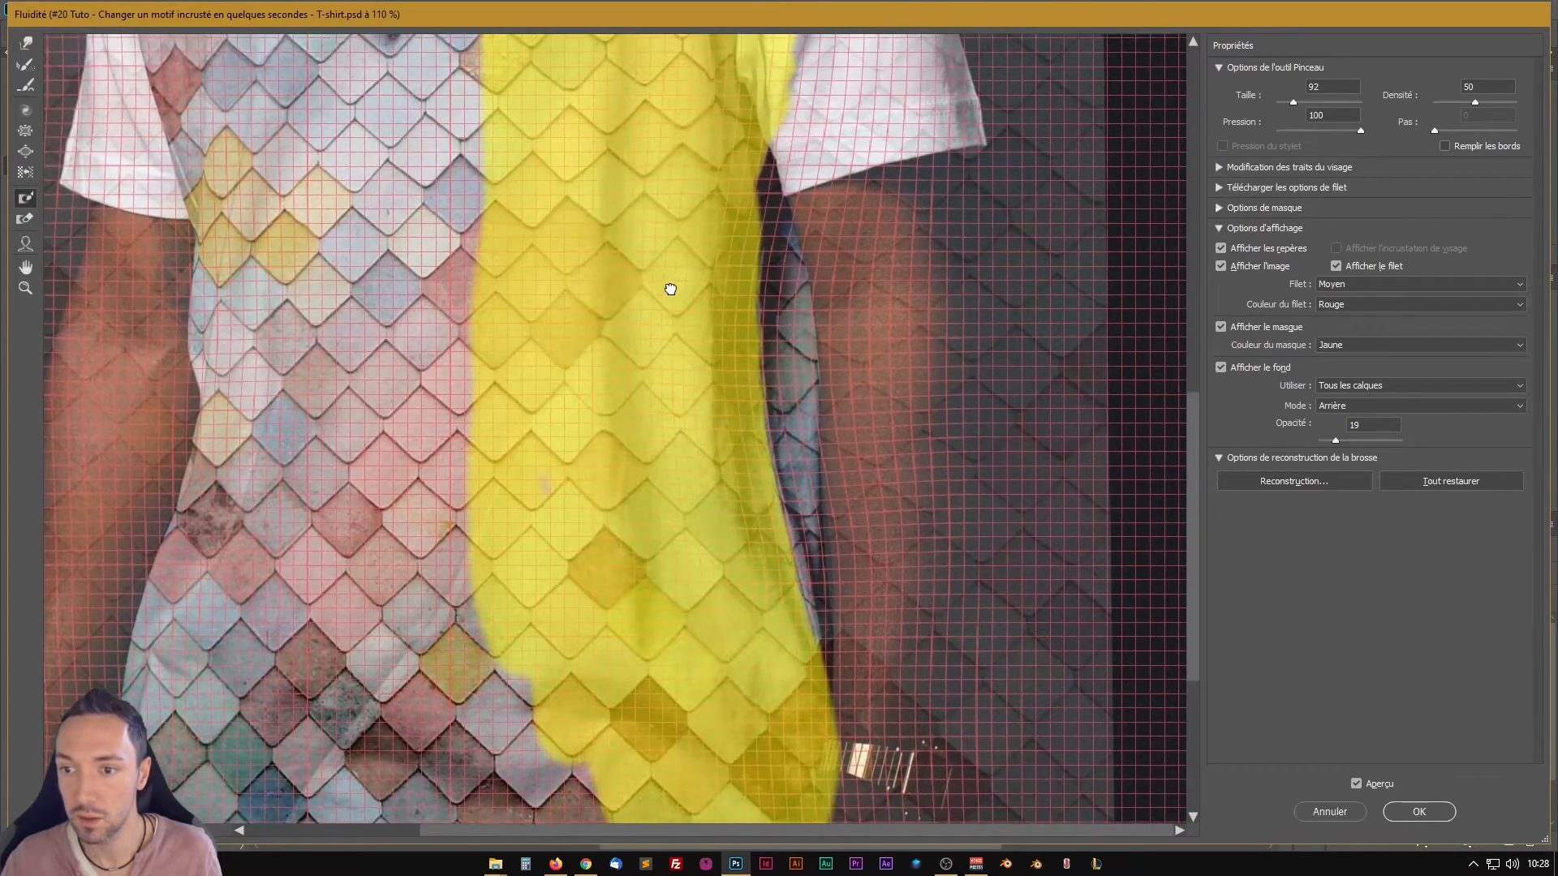
Step: Warp the narrow unfrozen strip of tiles between the side fold and the arm with the Forward Warp brush at size 482
{"action": "left_click", "coordinate": [25, 45]}
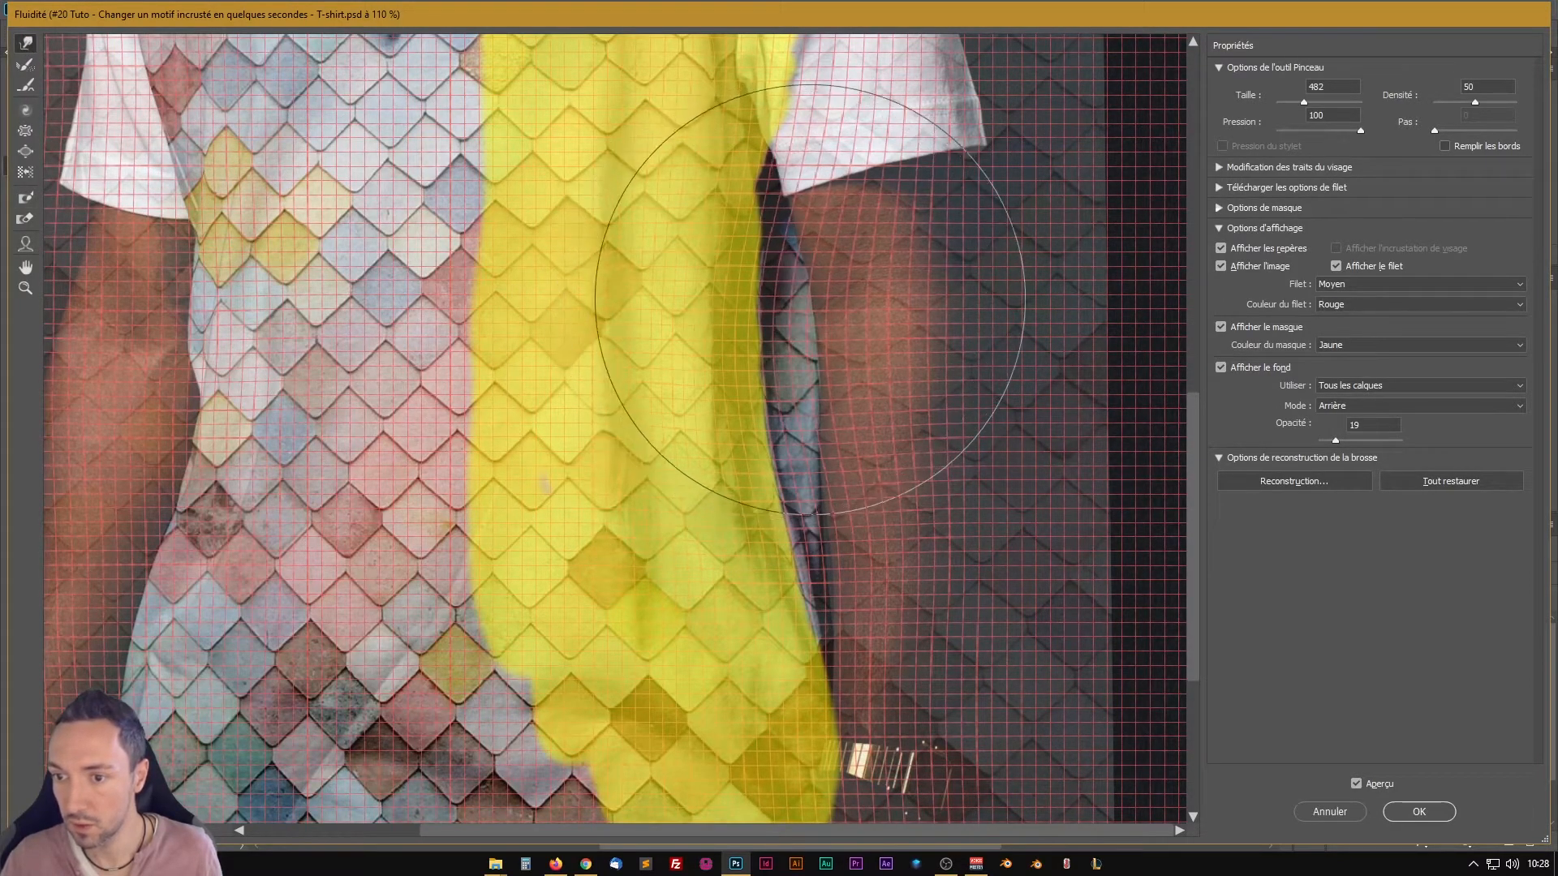
{"action": "mouse_move", "coordinate": [810, 298]}
{"action": "left_mouse_down"}
{"action": "mouse_move", "coordinate": [812, 243]}
{"action": "mouse_move", "coordinate": [835, 372]}
{"action": "mouse_move", "coordinate": [813, 534]}
{"action": "mouse_move", "coordinate": [836, 571]}
{"action": "mouse_move", "coordinate": [867, 531]}
{"action": "mouse_move", "coordinate": [837, 534]}
{"action": "mouse_move", "coordinate": [833, 469]}
{"action": "left_mouse_up"}
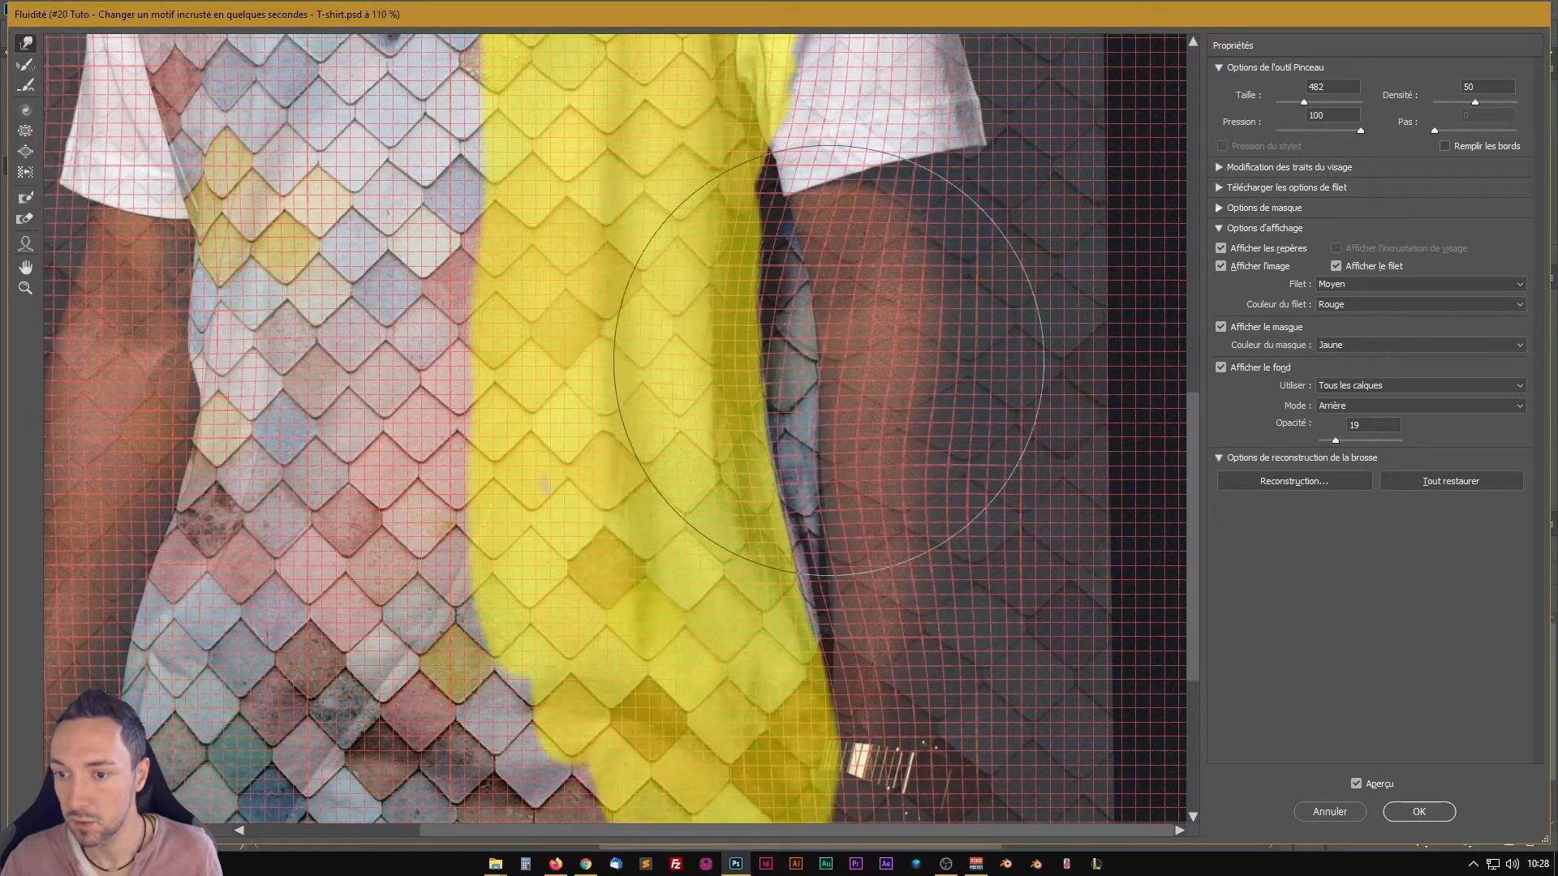
{"action": "mouse_move", "coordinate": [808, 284]}
{"action": "left_mouse_down"}
{"action": "mouse_move", "coordinate": [803, 258]}
{"action": "mouse_move", "coordinate": [783, 362]}
{"action": "left_mouse_up"}
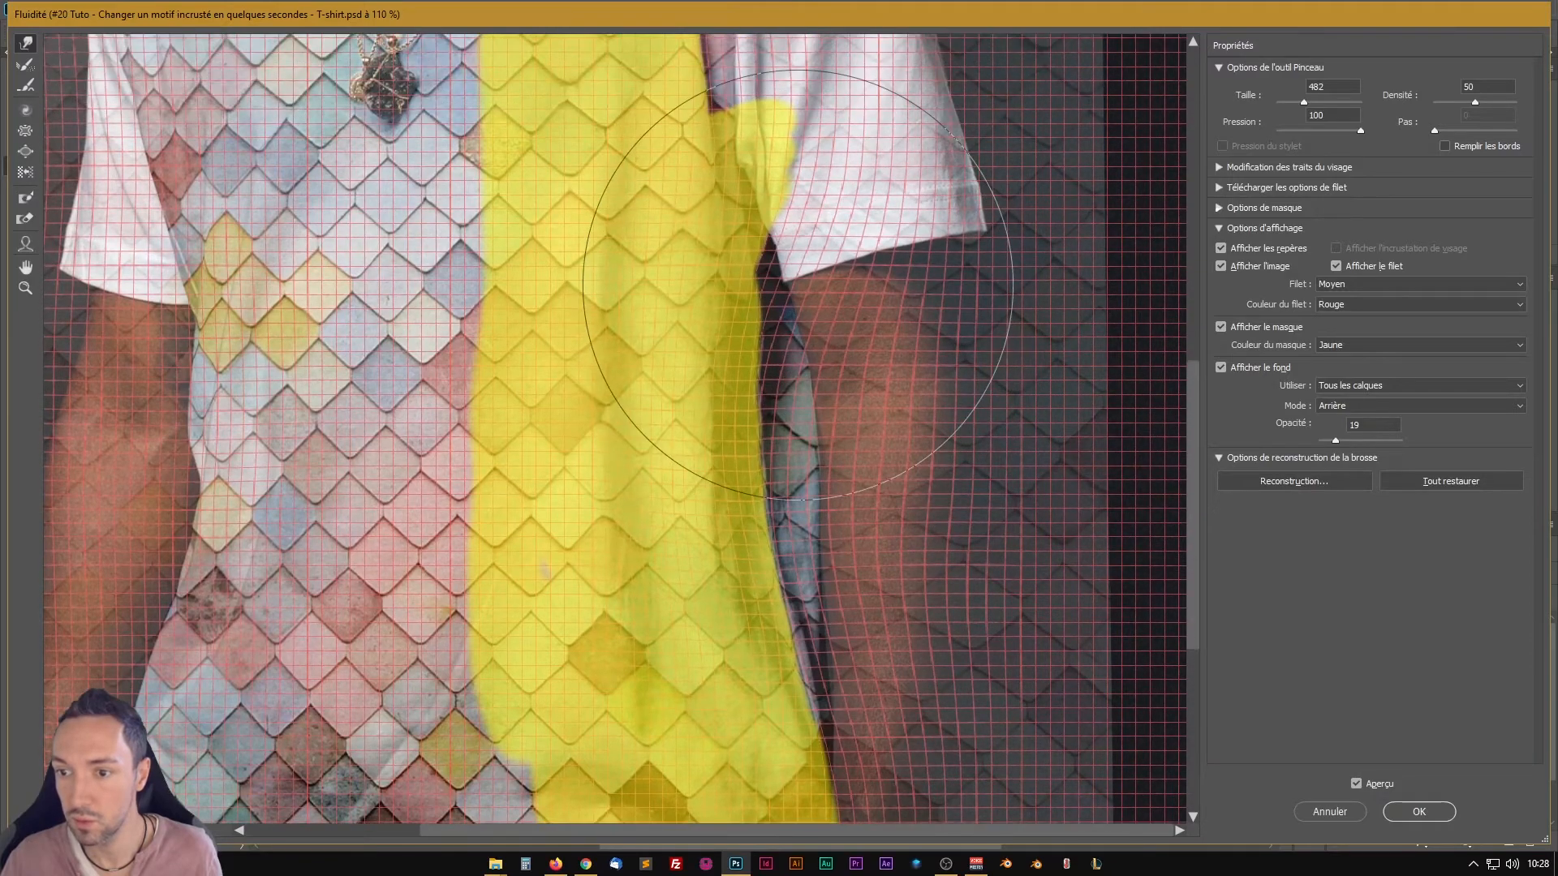
{"action": "left_click_drag", "start_coordinate": [791, 277], "coordinate": [803, 274]}
{"action": "left_click_drag", "start_coordinate": [820, 347], "coordinate": [842, 356]}
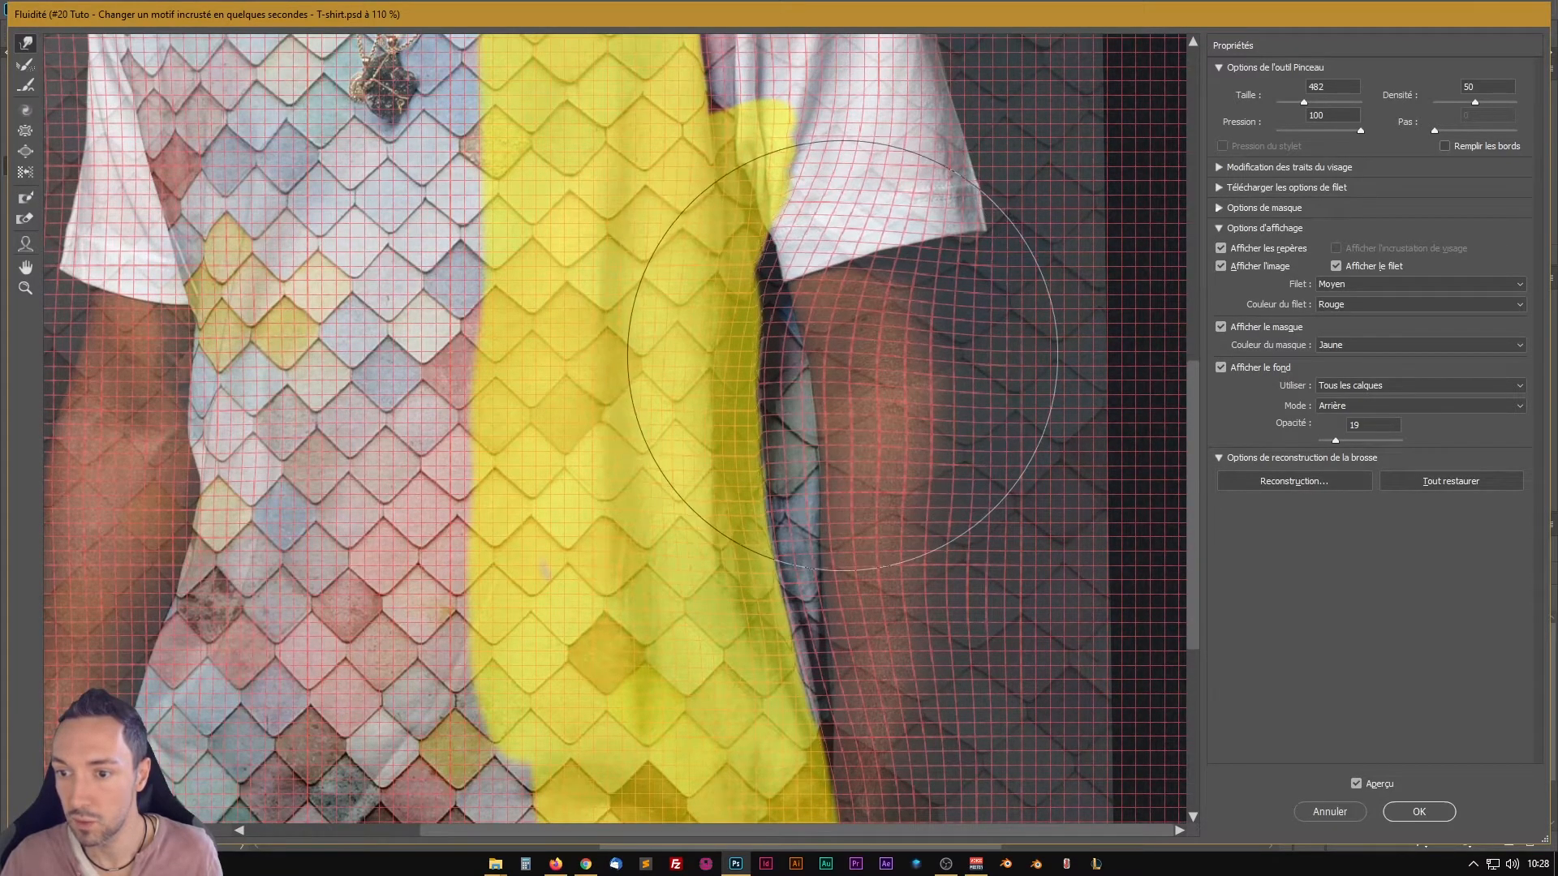
Step: Erase the freeze mask from the torso and sleeve fold using the thaw mask brush at size 346
{"action": "mouse_move", "coordinate": [570, 391]}
{"action": "left_mouse_down"}
{"action": "mouse_move", "coordinate": [753, 343]}
{"action": "mouse_move", "coordinate": [723, 226]}
{"action": "mouse_move", "coordinate": [709, 273]}
{"action": "left_mouse_up"}
{"action": "scroll", "coordinate": [735, 417], "scroll_direction": "down", "scroll_amount": 2}
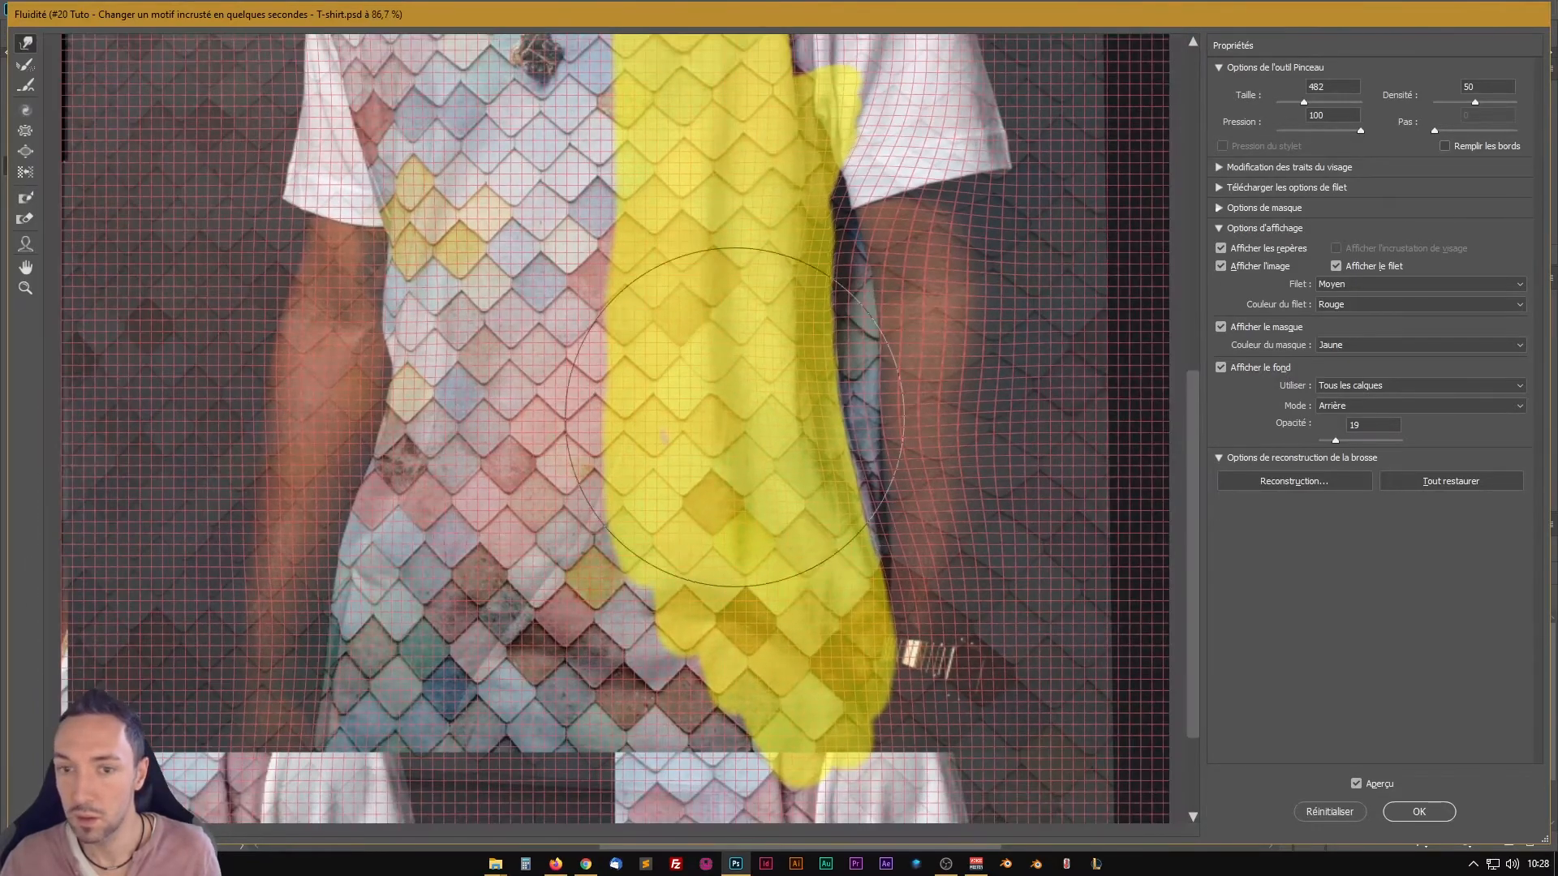
{"action": "mouse_move", "coordinate": [614, 568]}
{"action": "left_mouse_down"}
{"action": "mouse_move", "coordinate": [755, 549]}
{"action": "mouse_move", "coordinate": [633, 463]}
{"action": "mouse_move", "coordinate": [775, 663]}
{"action": "mouse_move", "coordinate": [888, 584]}
{"action": "mouse_move", "coordinate": [770, 198]}
{"action": "mouse_move", "coordinate": [743, 477]}
{"action": "left_mouse_up"}
{"action": "mouse_move", "coordinate": [788, 596]}
{"action": "left_mouse_down"}
{"action": "mouse_move", "coordinate": [848, 359]}
{"action": "mouse_move", "coordinate": [691, 215]}
{"action": "mouse_move", "coordinate": [669, 593]}
{"action": "mouse_move", "coordinate": [721, 688]}
{"action": "mouse_move", "coordinate": [751, 505]}
{"action": "left_mouse_up"}
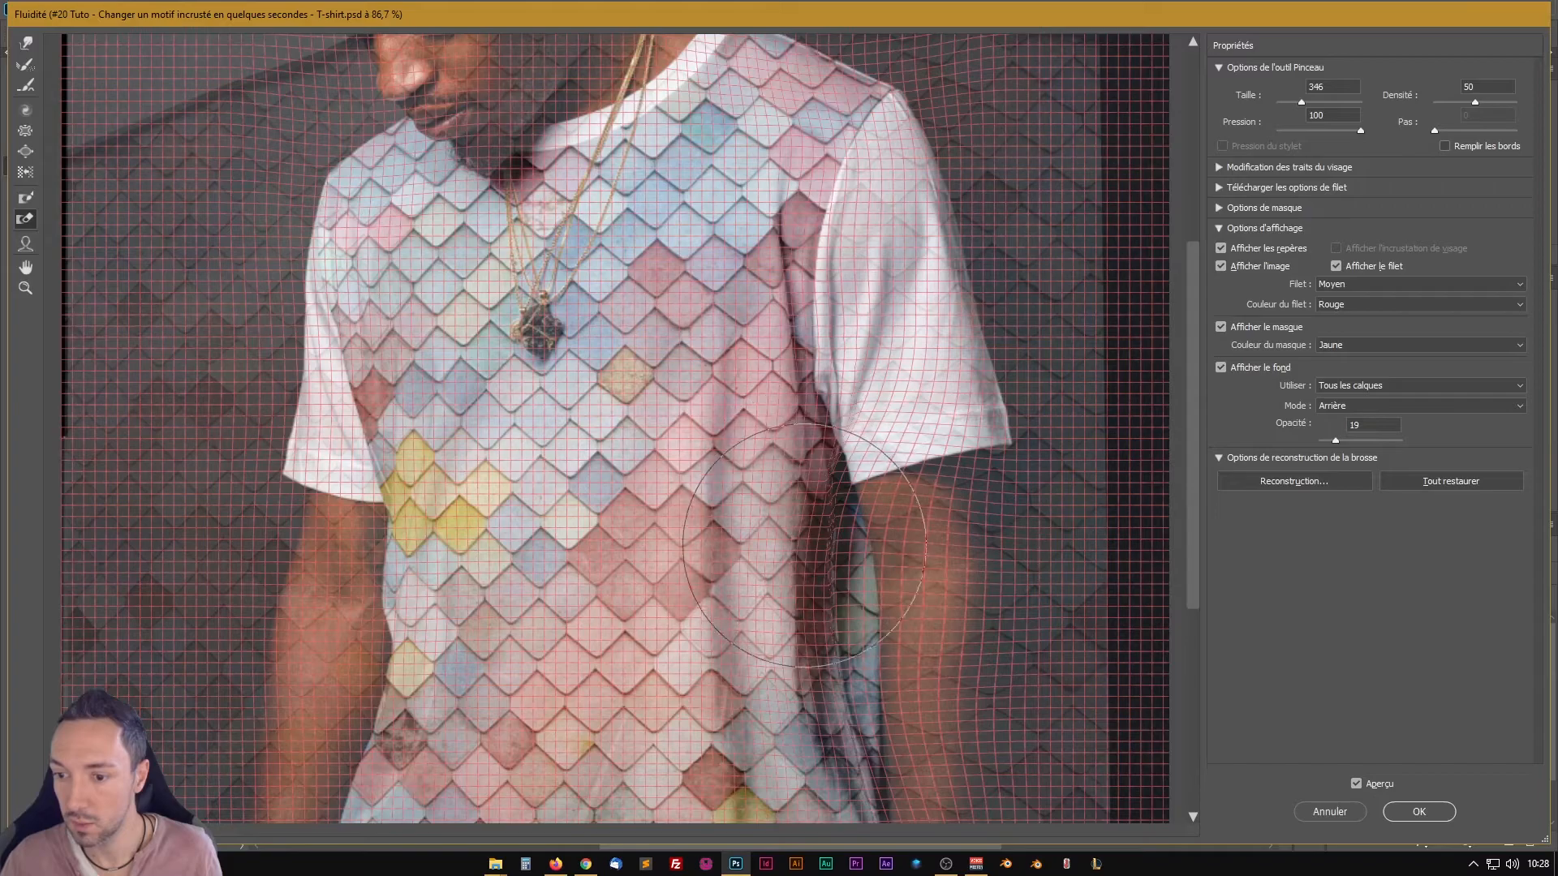
{"action": "scroll", "coordinate": [352, 348], "scroll_direction": "up", "scroll_amount": 2}
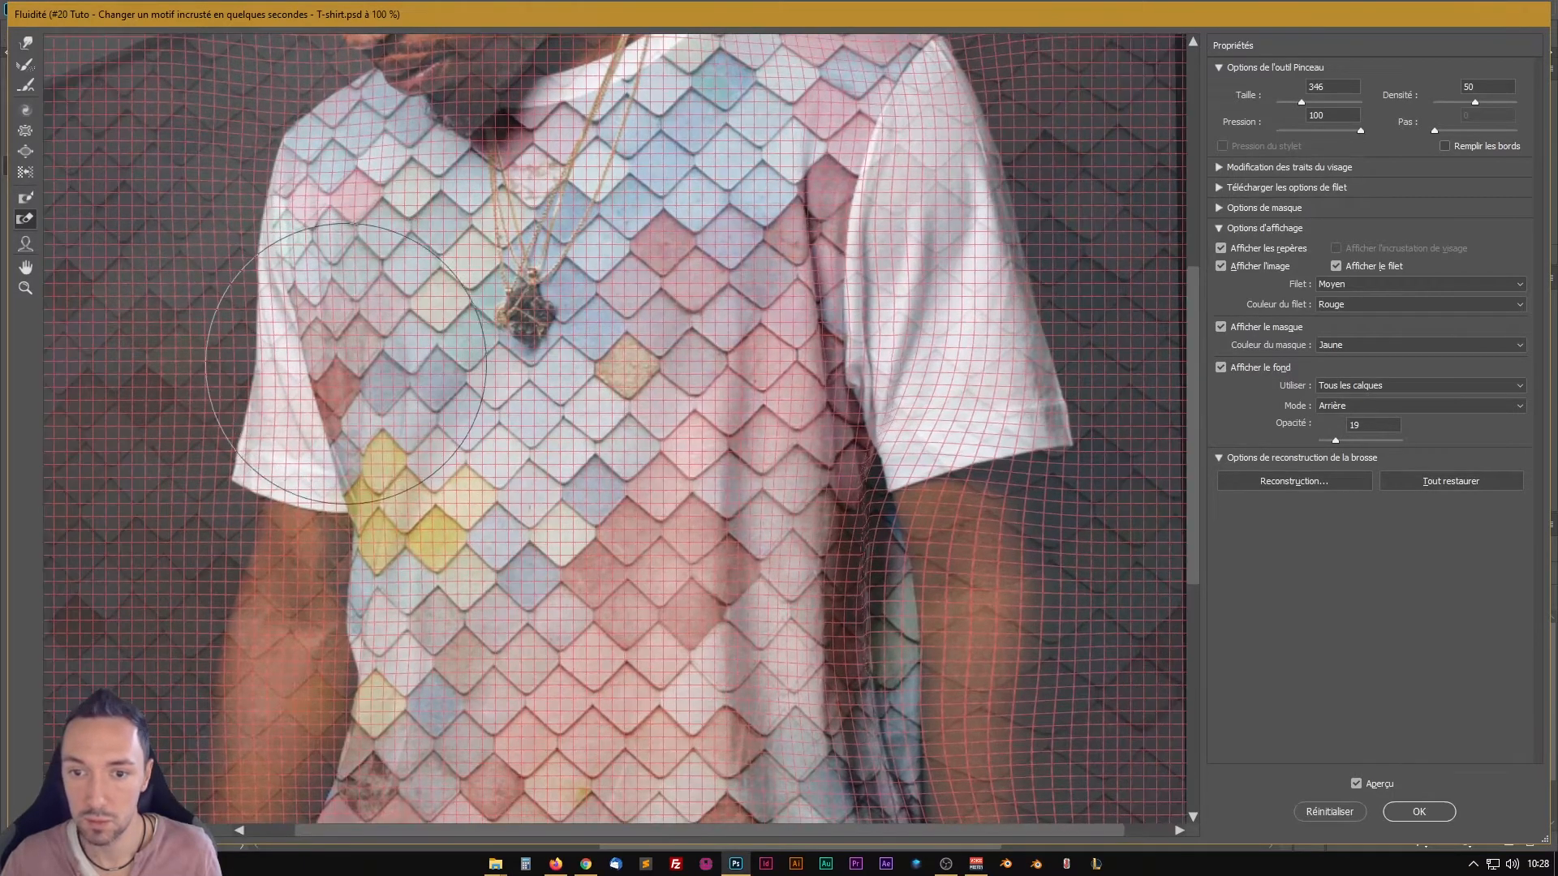
Step: Paint a vertical freeze mask strip with the size 92 brush over the tiles beside the opposite sleeve, from chest to waist
{"action": "mouse_move", "coordinate": [293, 356]}
{"action": "left_mouse_down"}
{"action": "mouse_move", "coordinate": [644, 486]}
{"action": "mouse_move", "coordinate": [645, 516]}
{"action": "left_mouse_up"}
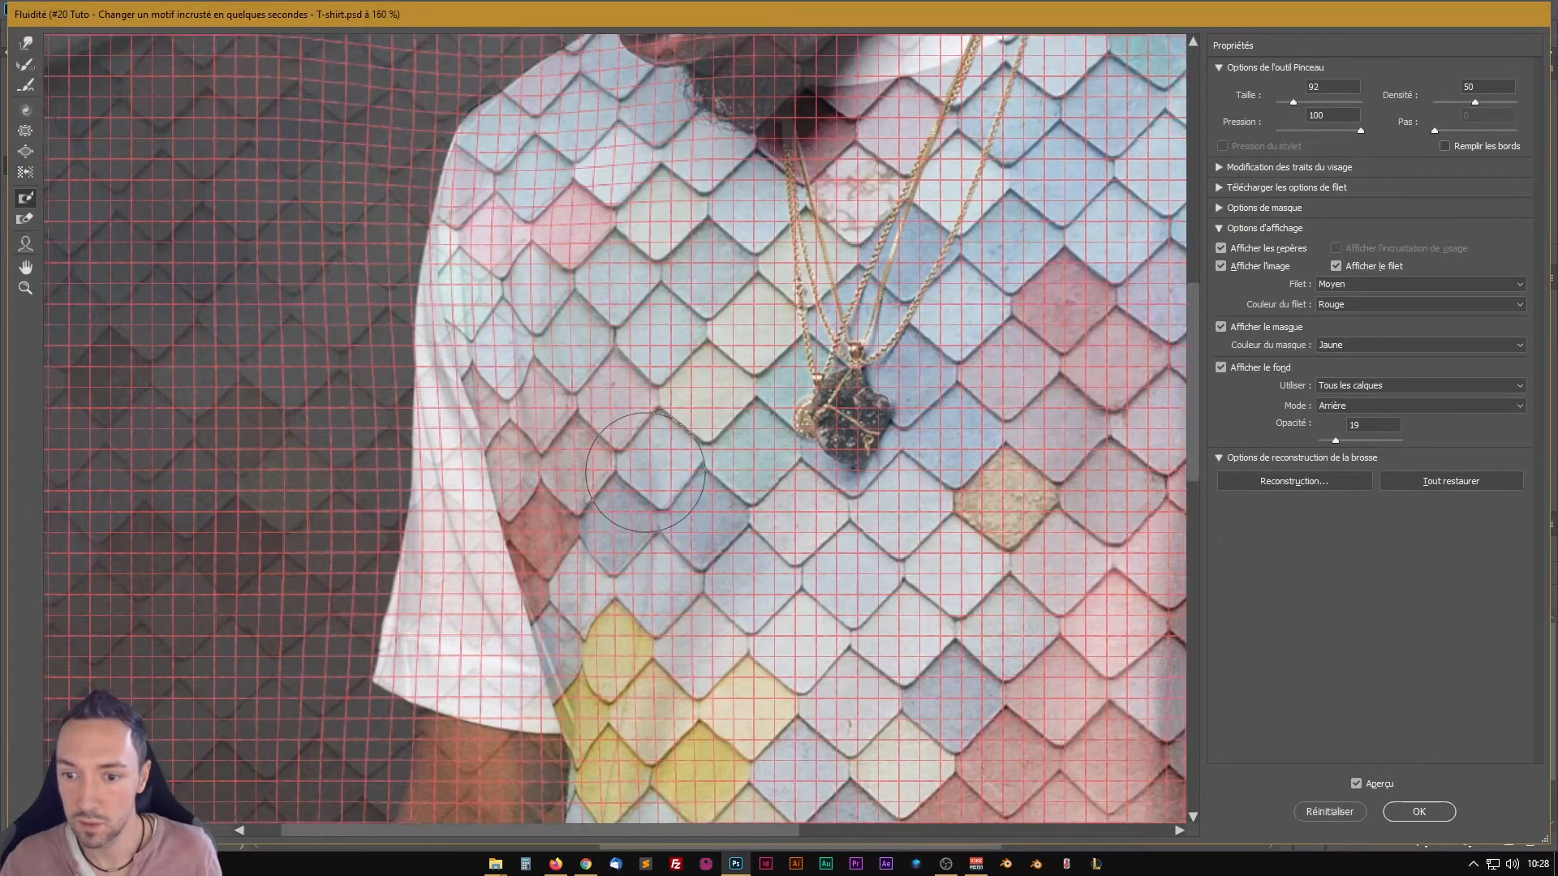
{"action": "scroll", "coordinate": [645, 402], "scroll_direction": "up", "scroll_amount": 1}
{"action": "left_click_drag", "start_coordinate": [689, 585], "coordinate": [626, 279]}
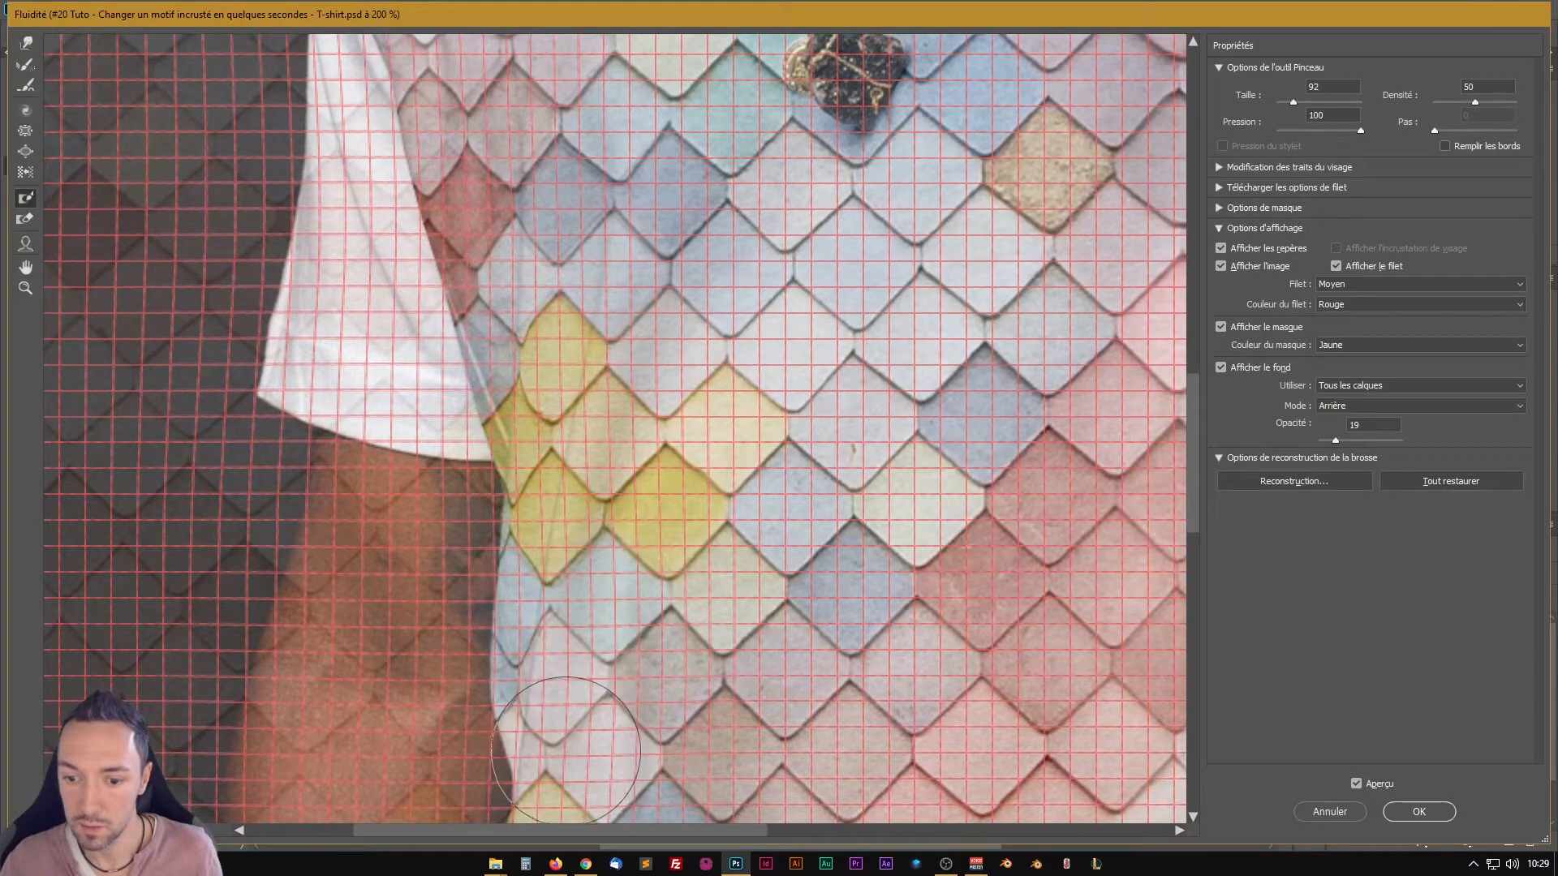
{"action": "mouse_move", "coordinate": [566, 750]}
{"action": "left_mouse_down"}
{"action": "mouse_move", "coordinate": [572, 592]}
{"action": "mouse_move", "coordinate": [556, 662]}
{"action": "mouse_move", "coordinate": [556, 615]}
{"action": "mouse_move", "coordinate": [591, 378]}
{"action": "mouse_move", "coordinate": [589, 173]}
{"action": "left_mouse_up"}
{"action": "key", "text": "space"}
{"action": "left_click_drag", "start_coordinate": [587, 268], "coordinate": [577, 497]}
{"action": "mouse_move", "coordinate": [571, 404]}
{"action": "left_mouse_down"}
{"action": "mouse_move", "coordinate": [570, 286]}
{"action": "mouse_move", "coordinate": [582, 487]}
{"action": "left_mouse_up"}
{"action": "key", "text": "space"}
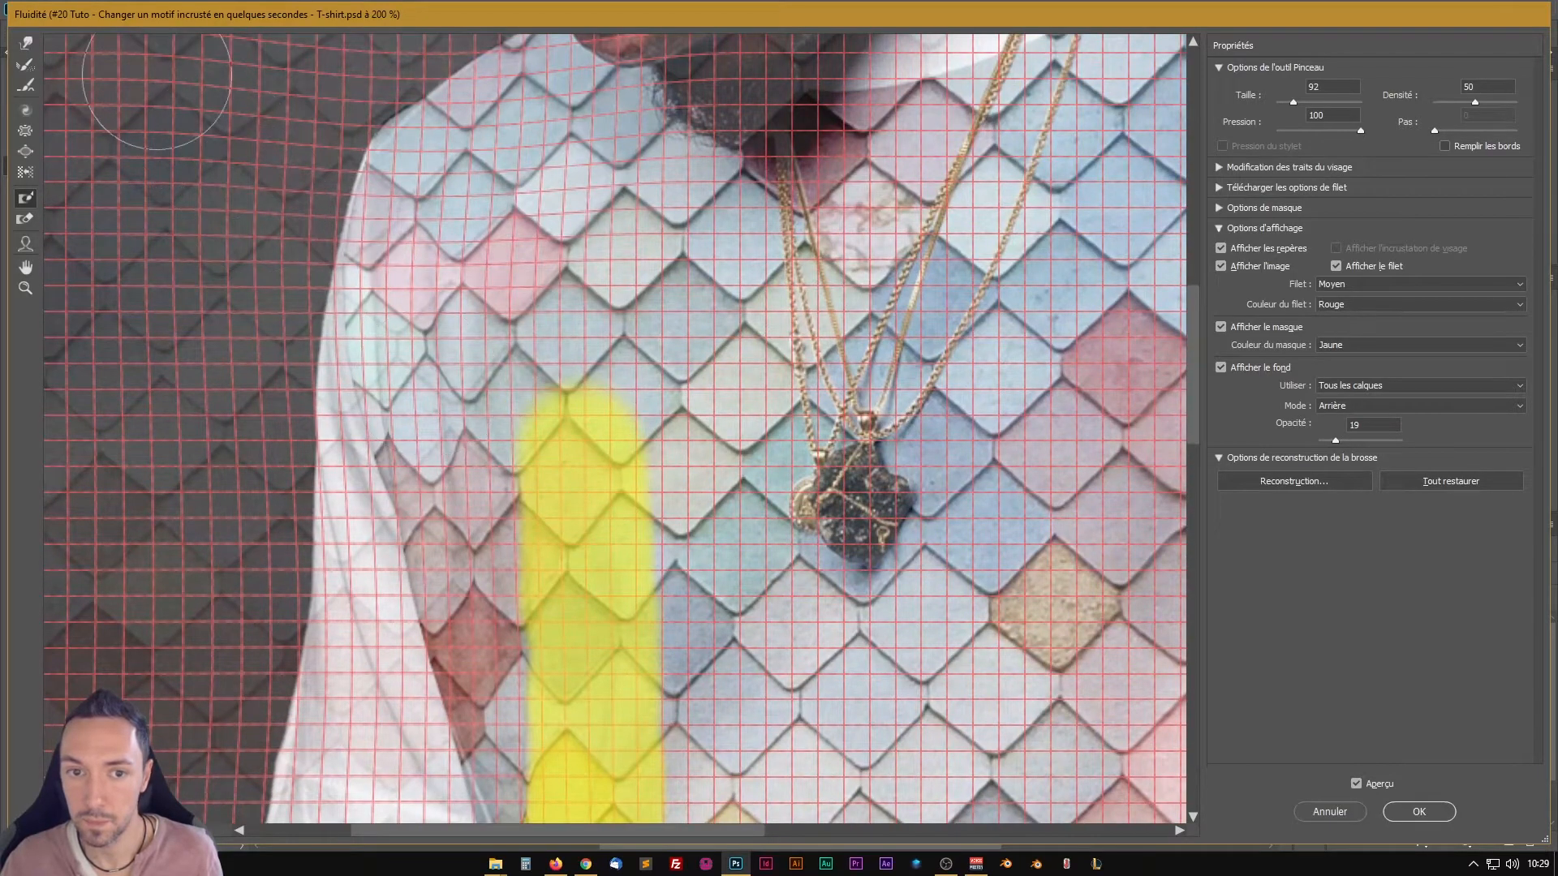
Step: Widen the freeze mask with the size 92 brush over the tiles up to the opposite sleeve's inner seam
{"action": "key", "text": "space"}
{"action": "left_click_drag", "start_coordinate": [503, 571], "coordinate": [450, 178]}
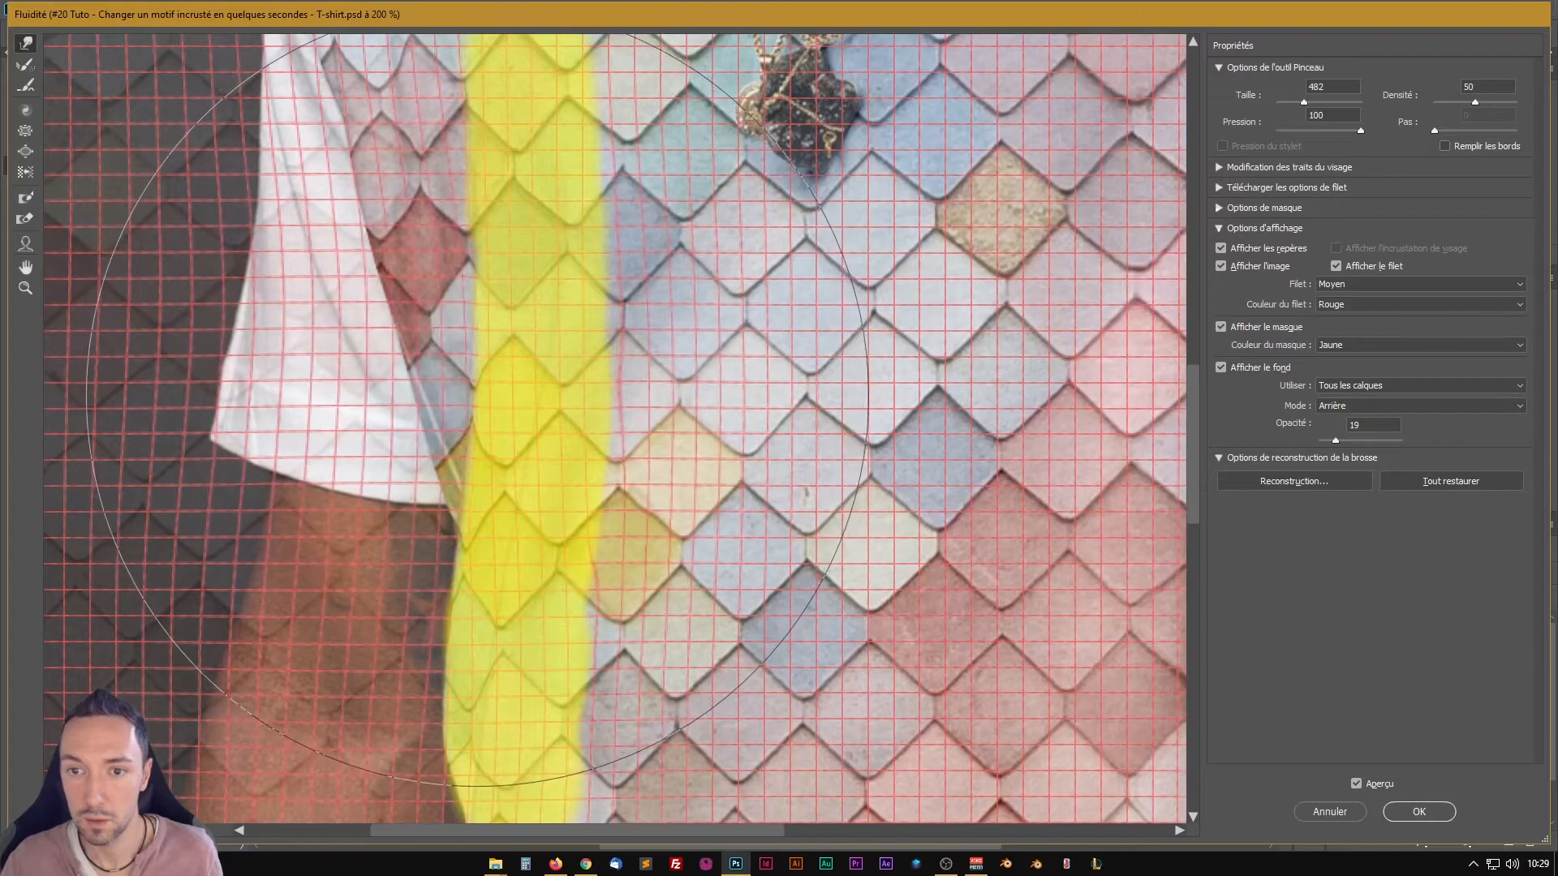
{"action": "key", "text": "space"}
{"action": "left_click_drag", "start_coordinate": [482, 395], "coordinate": [490, 489]}
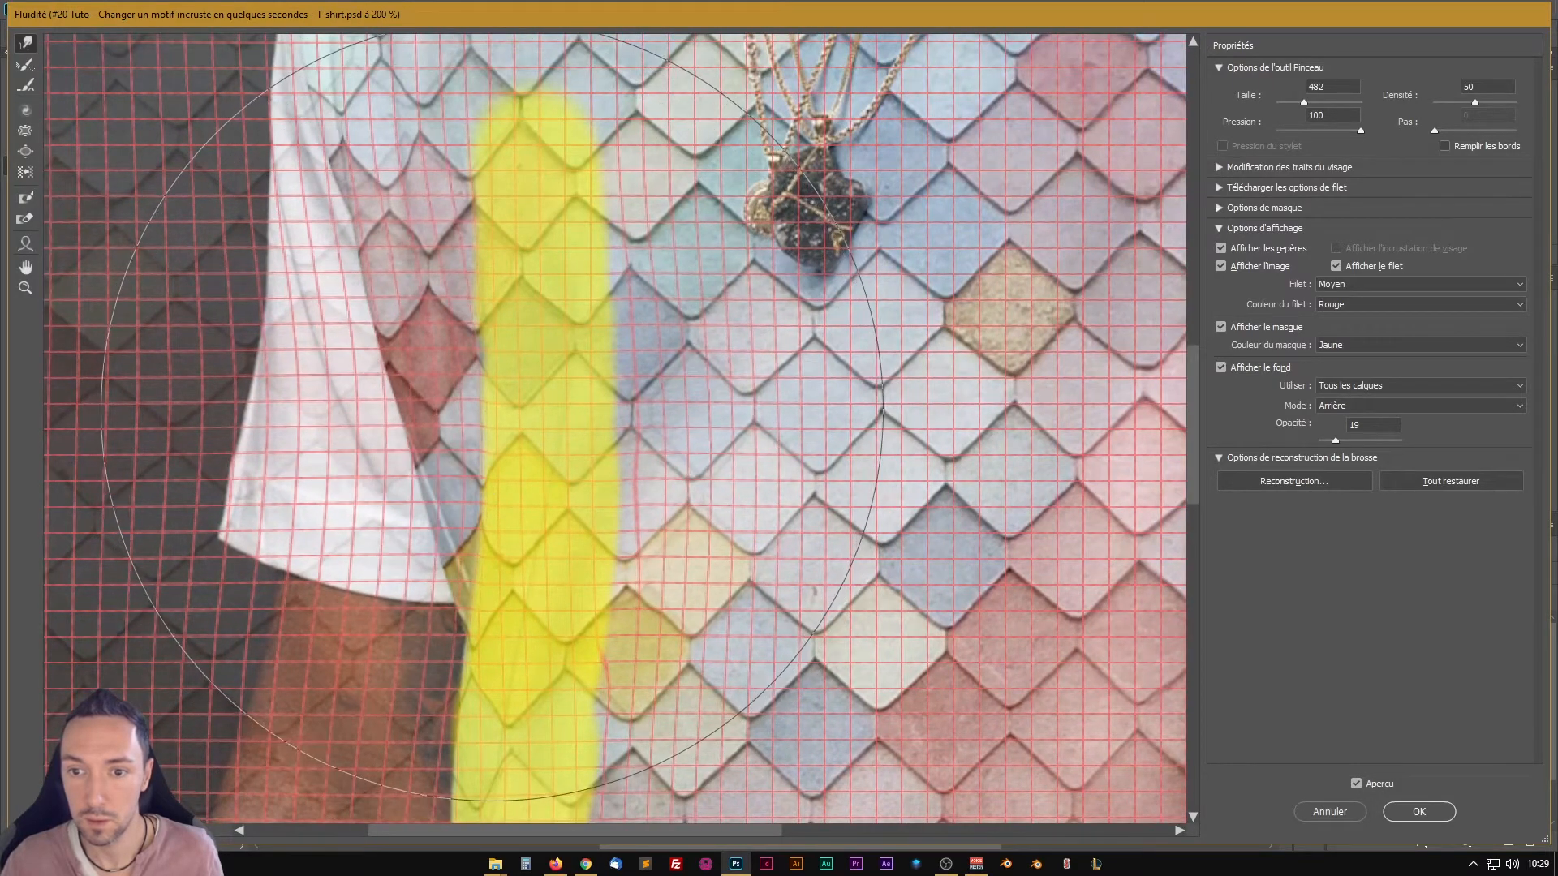
{"action": "key", "text": "space"}
{"action": "mouse_move", "coordinate": [469, 410]}
{"action": "left_mouse_down"}
{"action": "mouse_move", "coordinate": [514, 606]}
{"action": "mouse_move", "coordinate": [526, 535]}
{"action": "left_mouse_up"}
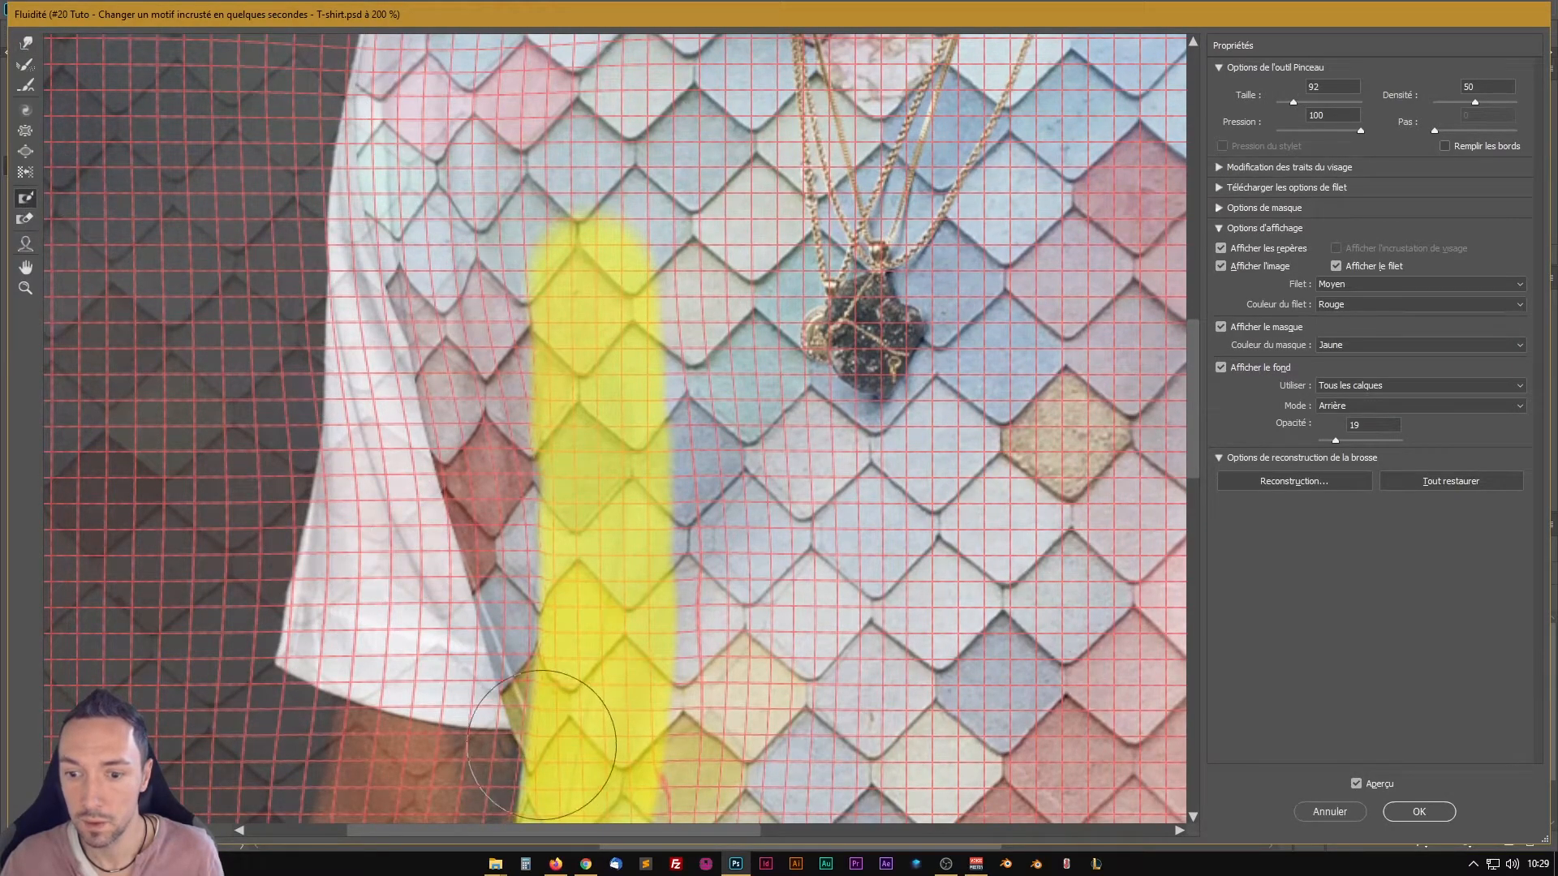
{"action": "mouse_move", "coordinate": [542, 744]}
{"action": "left_mouse_down"}
{"action": "mouse_move", "coordinate": [560, 386]}
{"action": "mouse_move", "coordinate": [535, 467]}
{"action": "left_mouse_up"}
{"action": "key", "text": "space"}
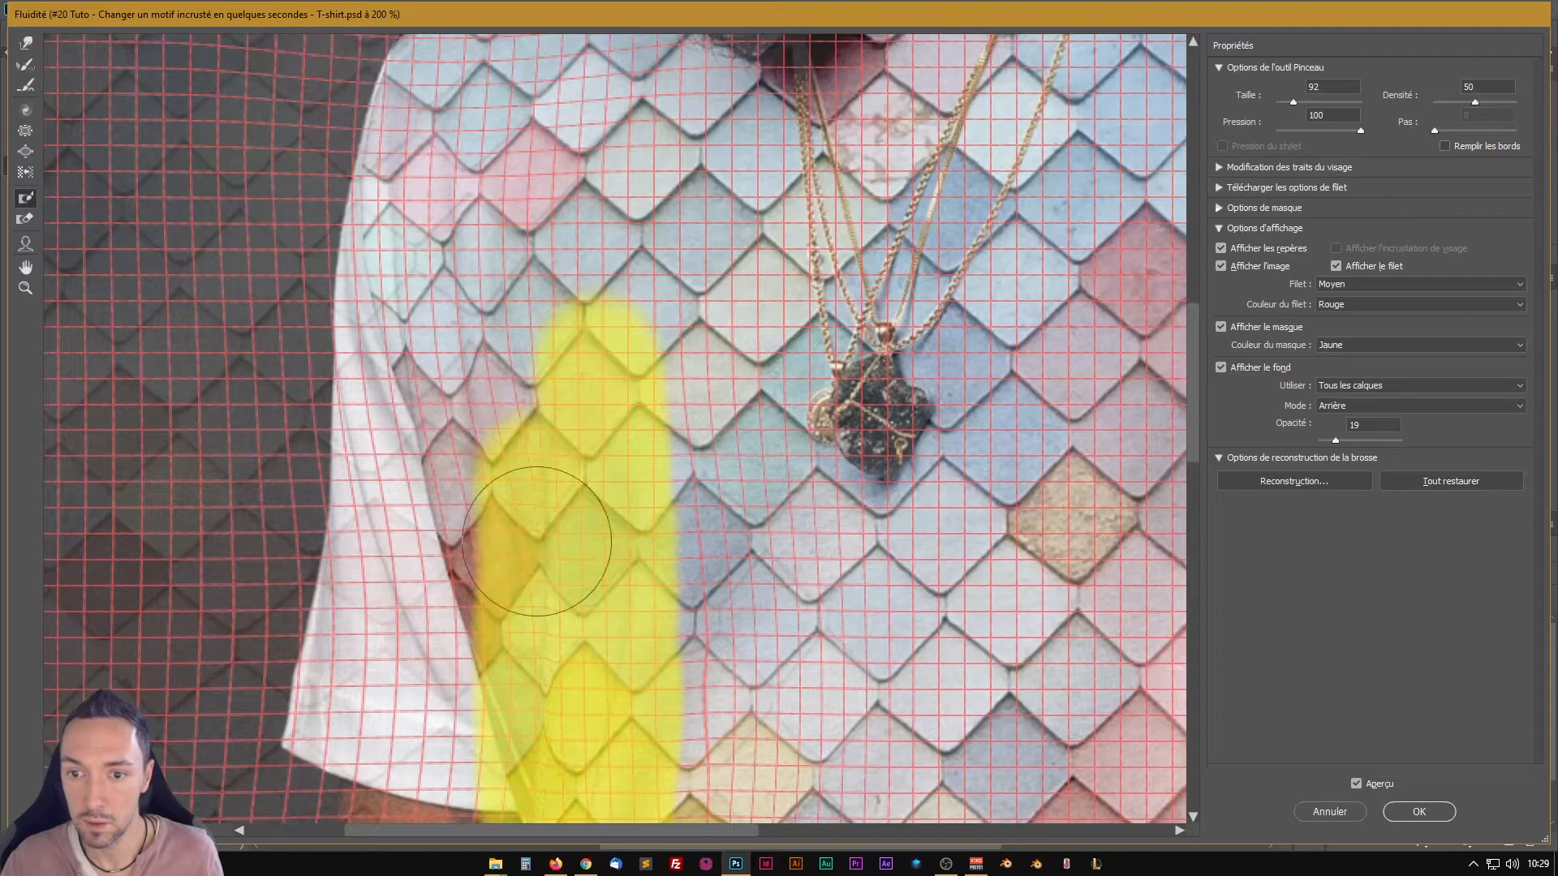
{"action": "left_click_drag", "start_coordinate": [513, 644], "coordinate": [498, 407]}
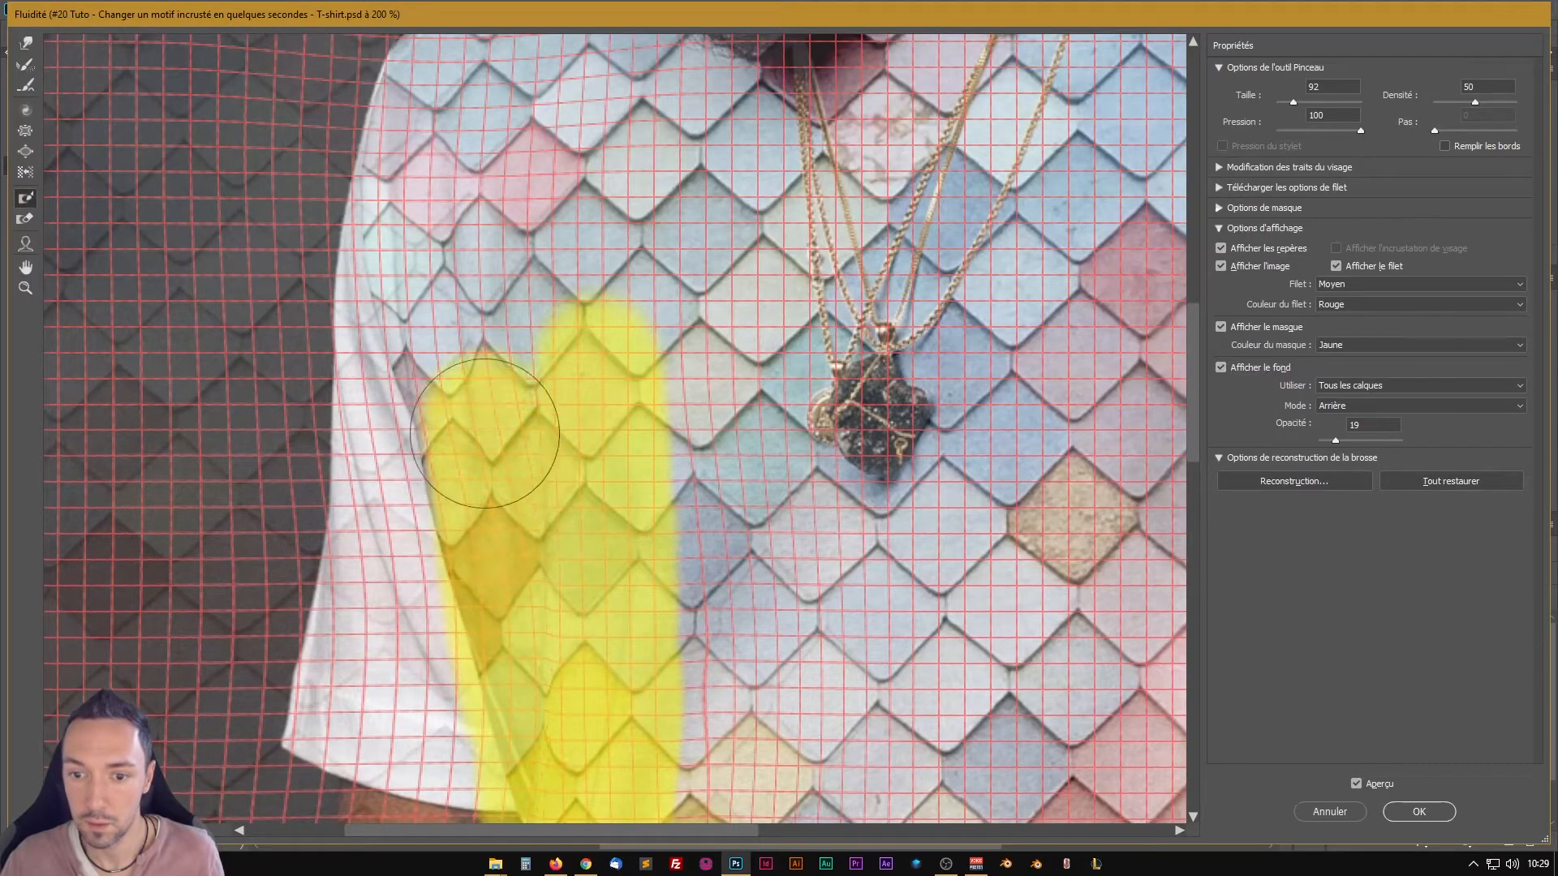
Step: Reduce the freeze brush to 59 and continue the mask up the sleeve seam, covering the shoulder tiles
{"action": "left_click_drag", "start_coordinate": [453, 456], "coordinate": [452, 456]}
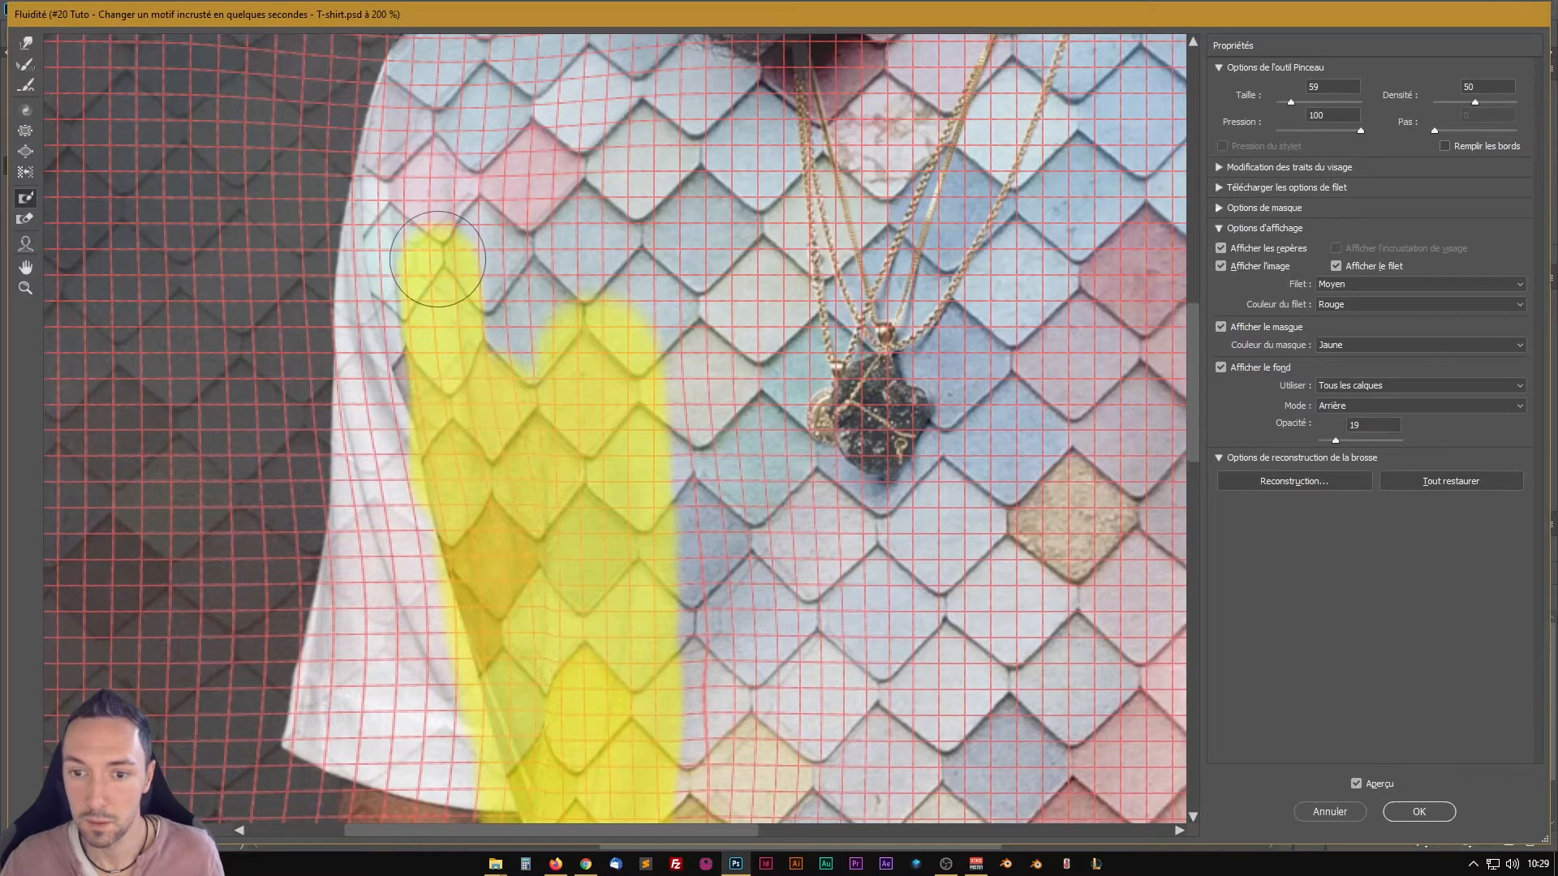
{"action": "mouse_move", "coordinate": [430, 136]}
{"action": "left_mouse_down"}
{"action": "mouse_move", "coordinate": [515, 348]}
{"action": "mouse_move", "coordinate": [568, 162]}
{"action": "mouse_move", "coordinate": [614, 234]}
{"action": "mouse_move", "coordinate": [593, 453]}
{"action": "left_mouse_up"}
{"action": "key", "text": "space"}
{"action": "mouse_move", "coordinate": [601, 341]}
{"action": "left_mouse_down"}
{"action": "mouse_move", "coordinate": [560, 146]}
{"action": "mouse_move", "coordinate": [519, 227]}
{"action": "mouse_move", "coordinate": [452, 300]}
{"action": "left_mouse_up"}
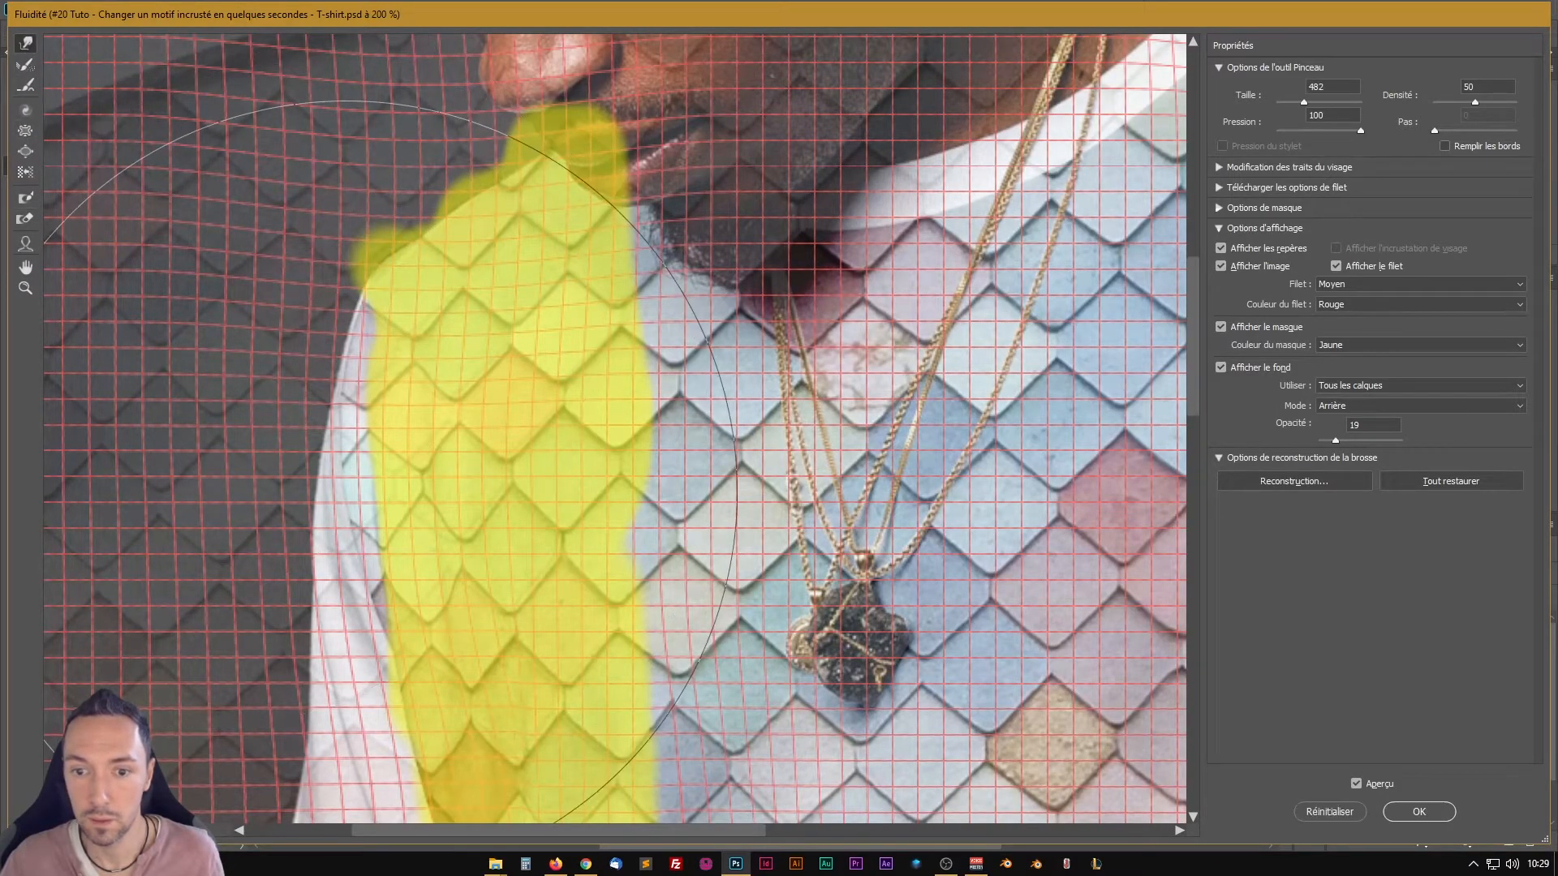
Step: Warp the unfrozen pattern beside the freeze mask along the shoulder and sleeve seam with the forward warp brush, at sizes 482 and 276
{"action": "left_click_drag", "start_coordinate": [347, 496], "coordinate": [194, 488]}
{"action": "mouse_move", "coordinate": [174, 505]}
{"action": "left_mouse_down"}
{"action": "mouse_move", "coordinate": [341, 584]}
{"action": "mouse_move", "coordinate": [358, 568]}
{"action": "mouse_move", "coordinate": [334, 545]}
{"action": "mouse_move", "coordinate": [338, 589]}
{"action": "mouse_move", "coordinate": [403, 510]}
{"action": "mouse_move", "coordinate": [342, 275]}
{"action": "left_mouse_up"}
{"action": "scroll", "coordinate": [380, 388], "scroll_direction": "down", "scroll_amount": 5}
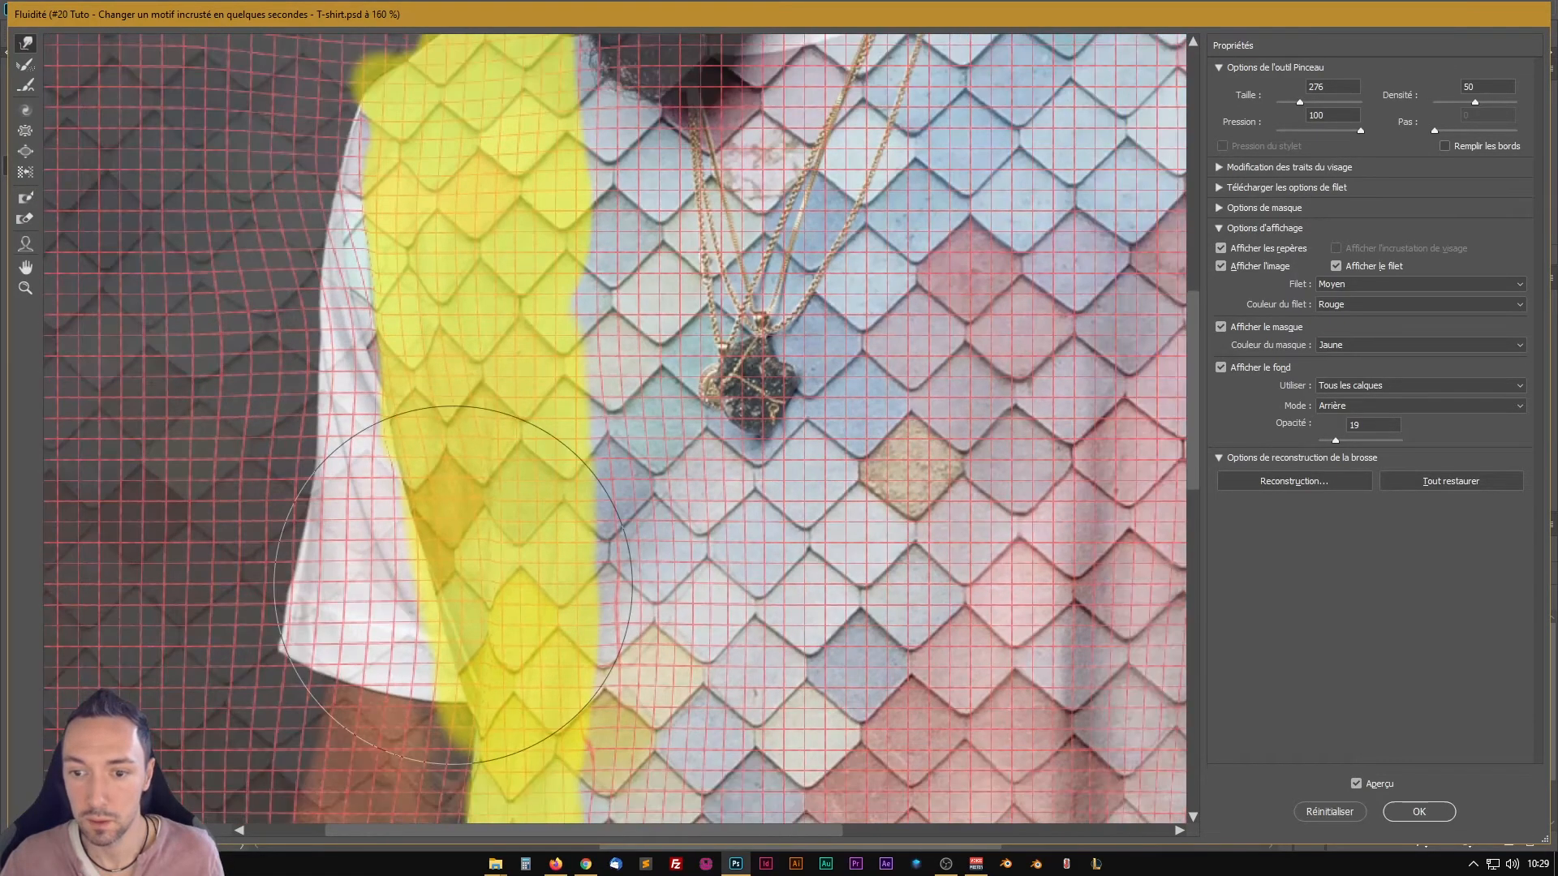
{"action": "left_click_drag", "start_coordinate": [487, 616], "coordinate": [418, 511]}
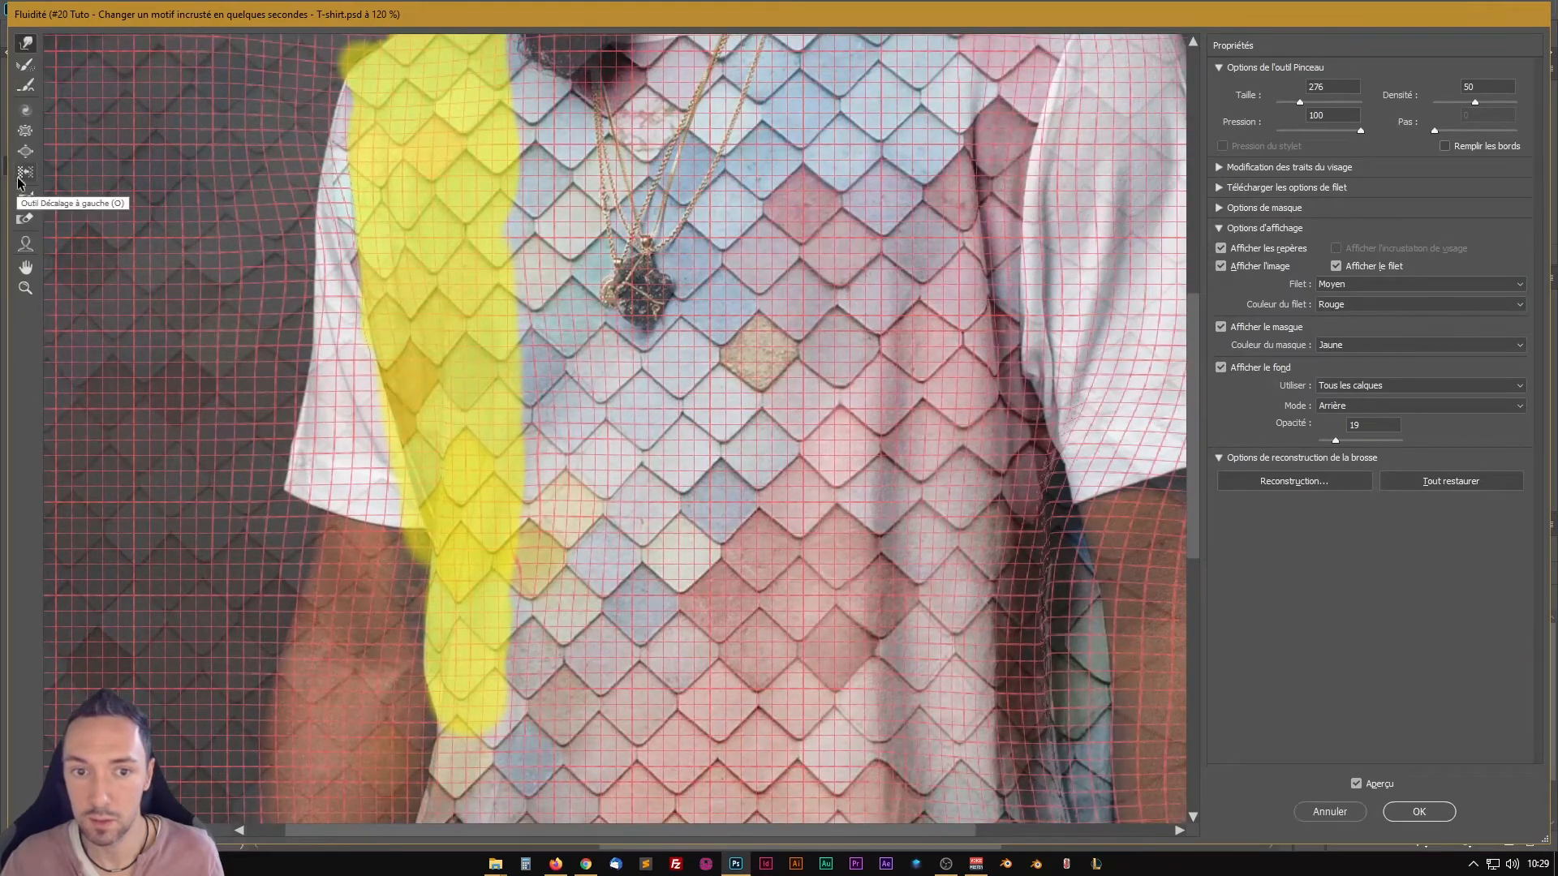
Step: Erase the freeze mask from the shoulder down to the waist using the thaw mask brush at size 346
{"action": "left_click", "coordinate": [26, 219]}
{"action": "mouse_move", "coordinate": [316, 166]}
{"action": "left_mouse_down"}
{"action": "mouse_move", "coordinate": [500, 89]}
{"action": "mouse_move", "coordinate": [454, 268]}
{"action": "mouse_move", "coordinate": [487, 373]}
{"action": "mouse_move", "coordinate": [503, 616]}
{"action": "left_mouse_up"}
{"action": "left_click_drag", "start_coordinate": [533, 504], "coordinate": [456, 180]}
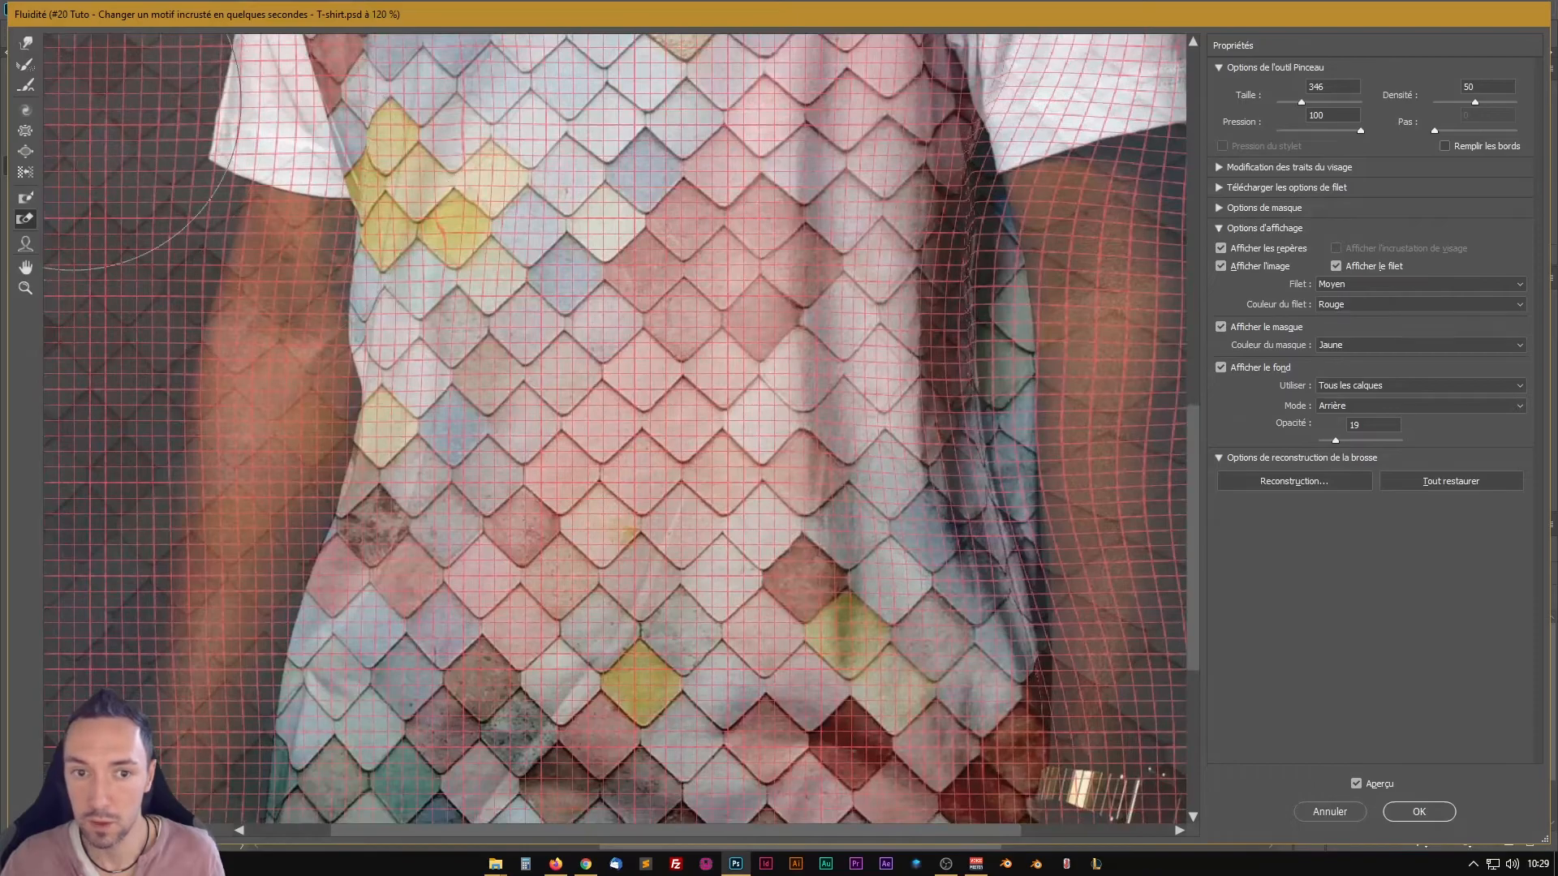
Step: Paint a wide slanted freeze mask strip with the size 59 brush over the tiles near the shirt's side edge, from below the chest to the hip
{"action": "left_click", "coordinate": [26, 197]}
{"action": "scroll", "coordinate": [343, 482], "scroll_direction": "up", "scroll_amount": 3}
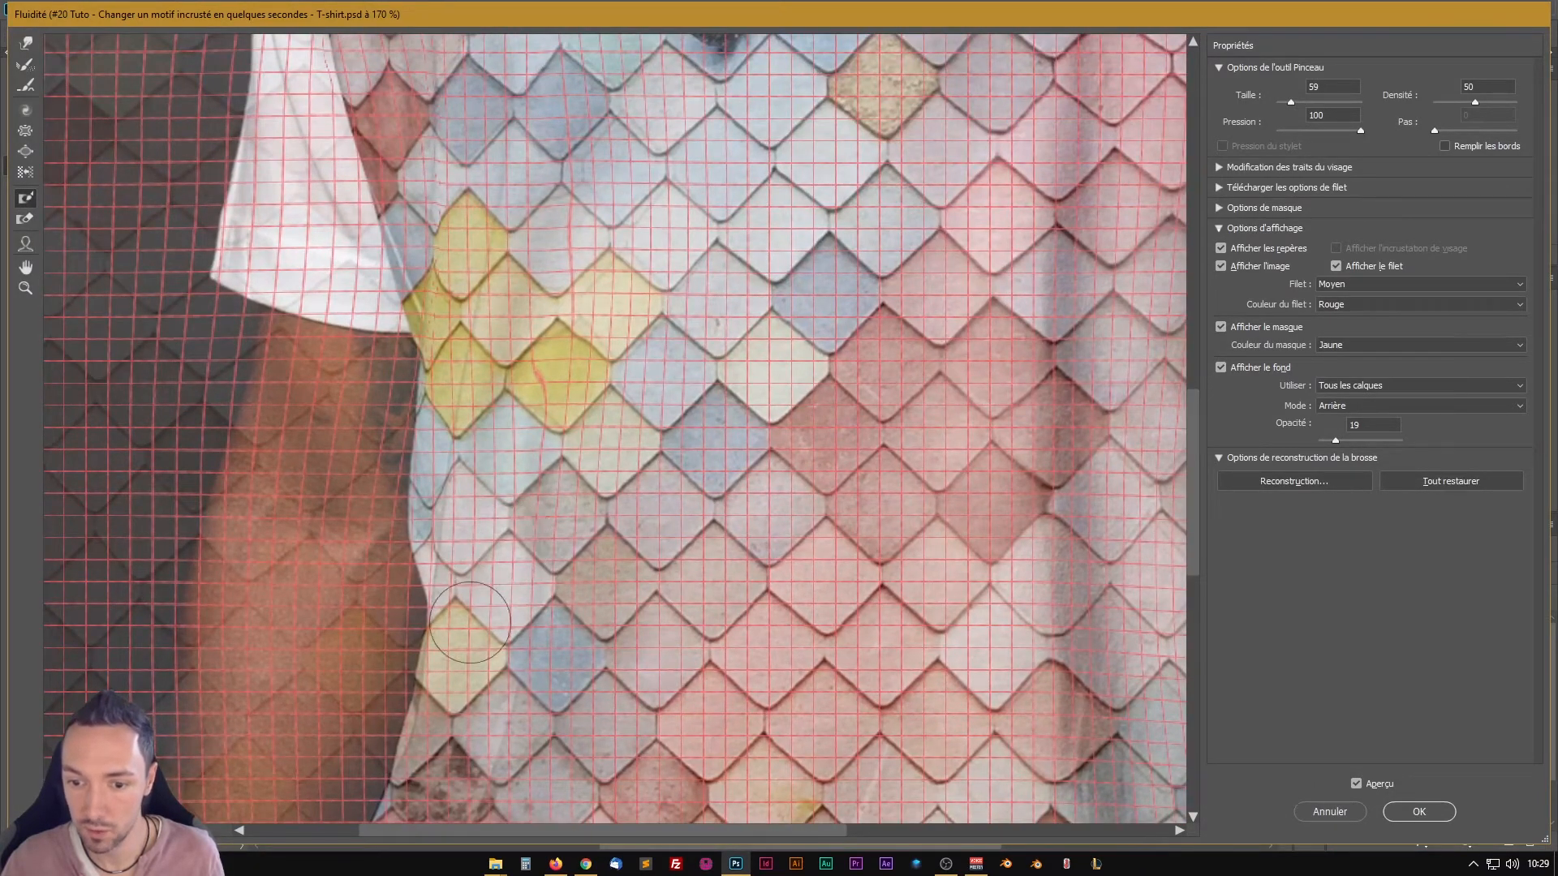
{"action": "left_click", "coordinate": [471, 616]}
{"action": "mouse_move", "coordinate": [471, 616]}
{"action": "left_mouse_down"}
{"action": "mouse_move", "coordinate": [544, 125]}
{"action": "mouse_move", "coordinate": [468, 762]}
{"action": "mouse_move", "coordinate": [434, 675]}
{"action": "mouse_move", "coordinate": [402, 785]}
{"action": "mouse_move", "coordinate": [527, 580]}
{"action": "mouse_move", "coordinate": [598, 376]}
{"action": "mouse_move", "coordinate": [604, 296]}
{"action": "mouse_move", "coordinate": [535, 375]}
{"action": "mouse_move", "coordinate": [548, 194]}
{"action": "mouse_move", "coordinate": [575, 141]}
{"action": "mouse_move", "coordinate": [606, 420]}
{"action": "mouse_move", "coordinate": [655, 173]}
{"action": "mouse_move", "coordinate": [628, 482]}
{"action": "mouse_move", "coordinate": [568, 734]}
{"action": "left_mouse_up"}
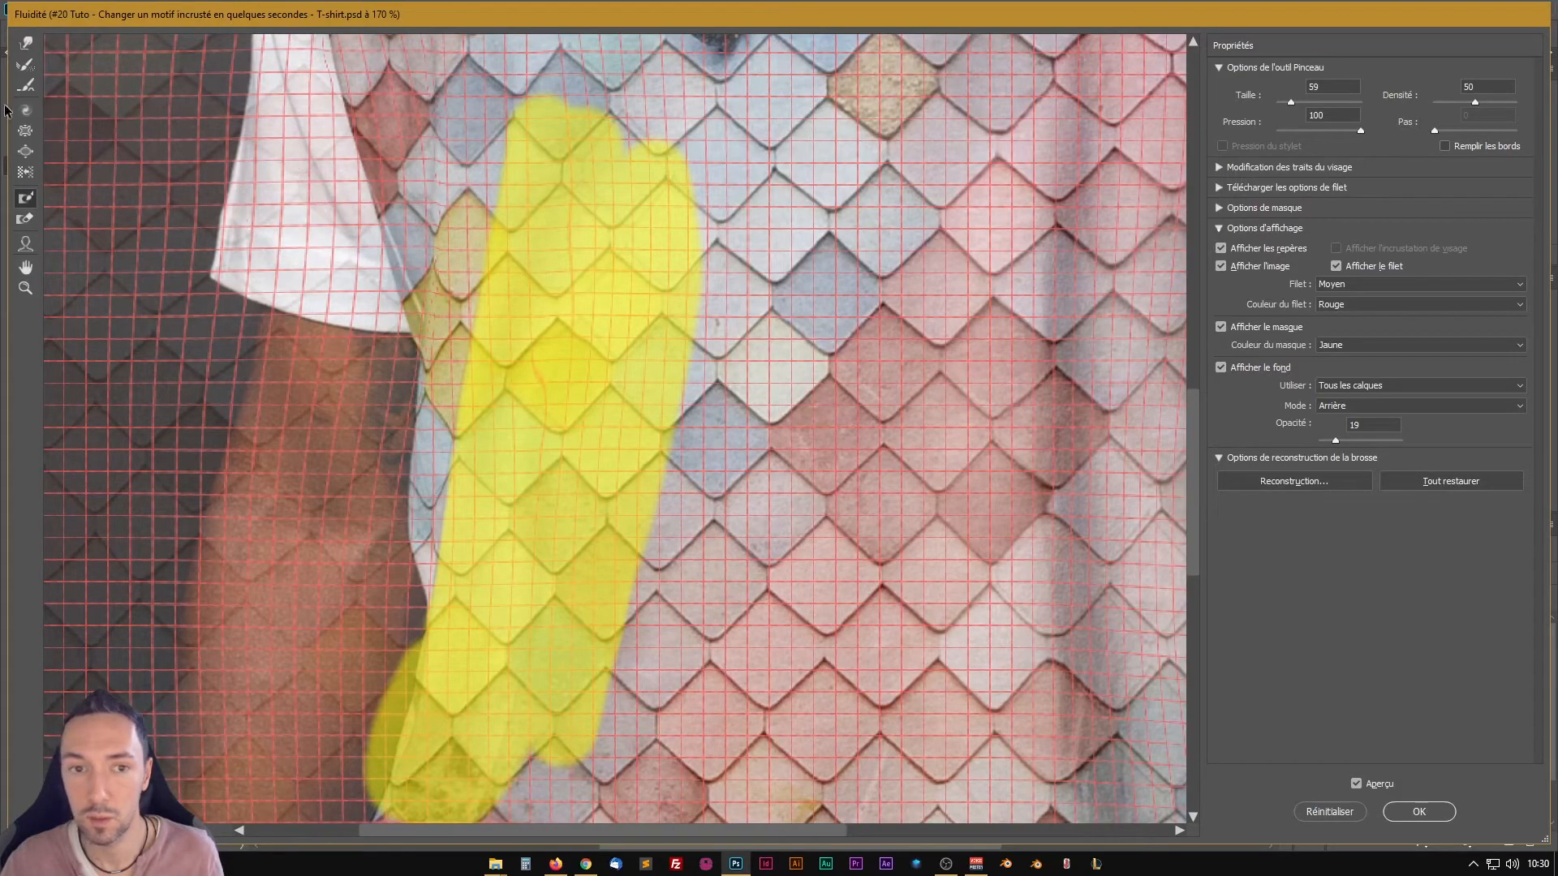
Step: Warp the unfrozen tiles between the freeze mask and the shirt's side edge at the waist with the forward warp brush at size 276
{"action": "left_click", "coordinate": [27, 47]}
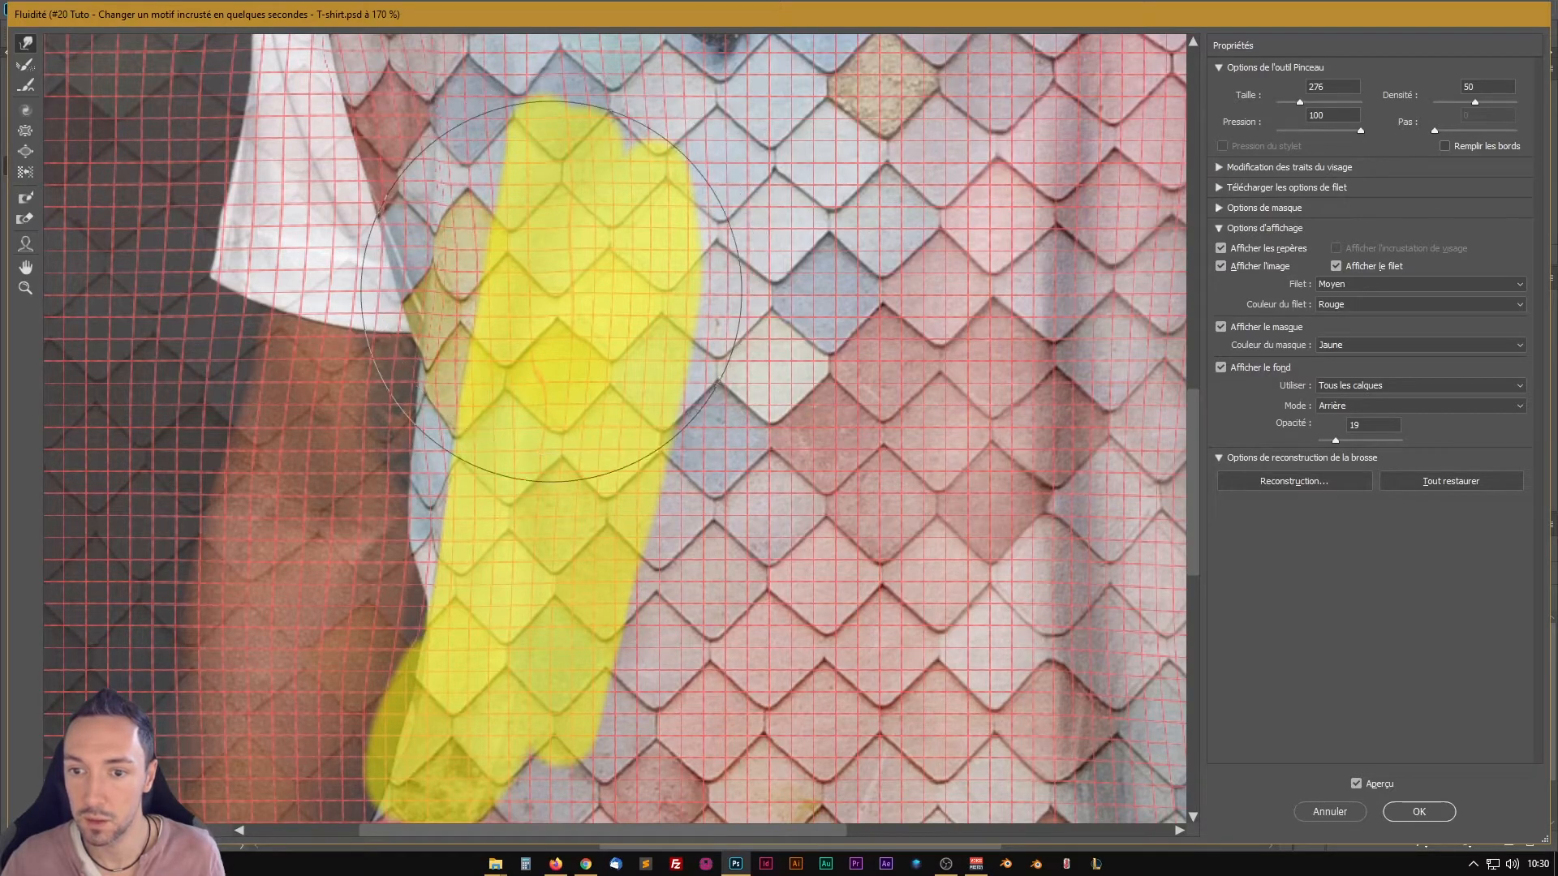
{"action": "left_click_drag", "start_coordinate": [512, 573], "coordinate": [508, 292]}
{"action": "left_click_drag", "start_coordinate": [517, 491], "coordinate": [556, 348]}
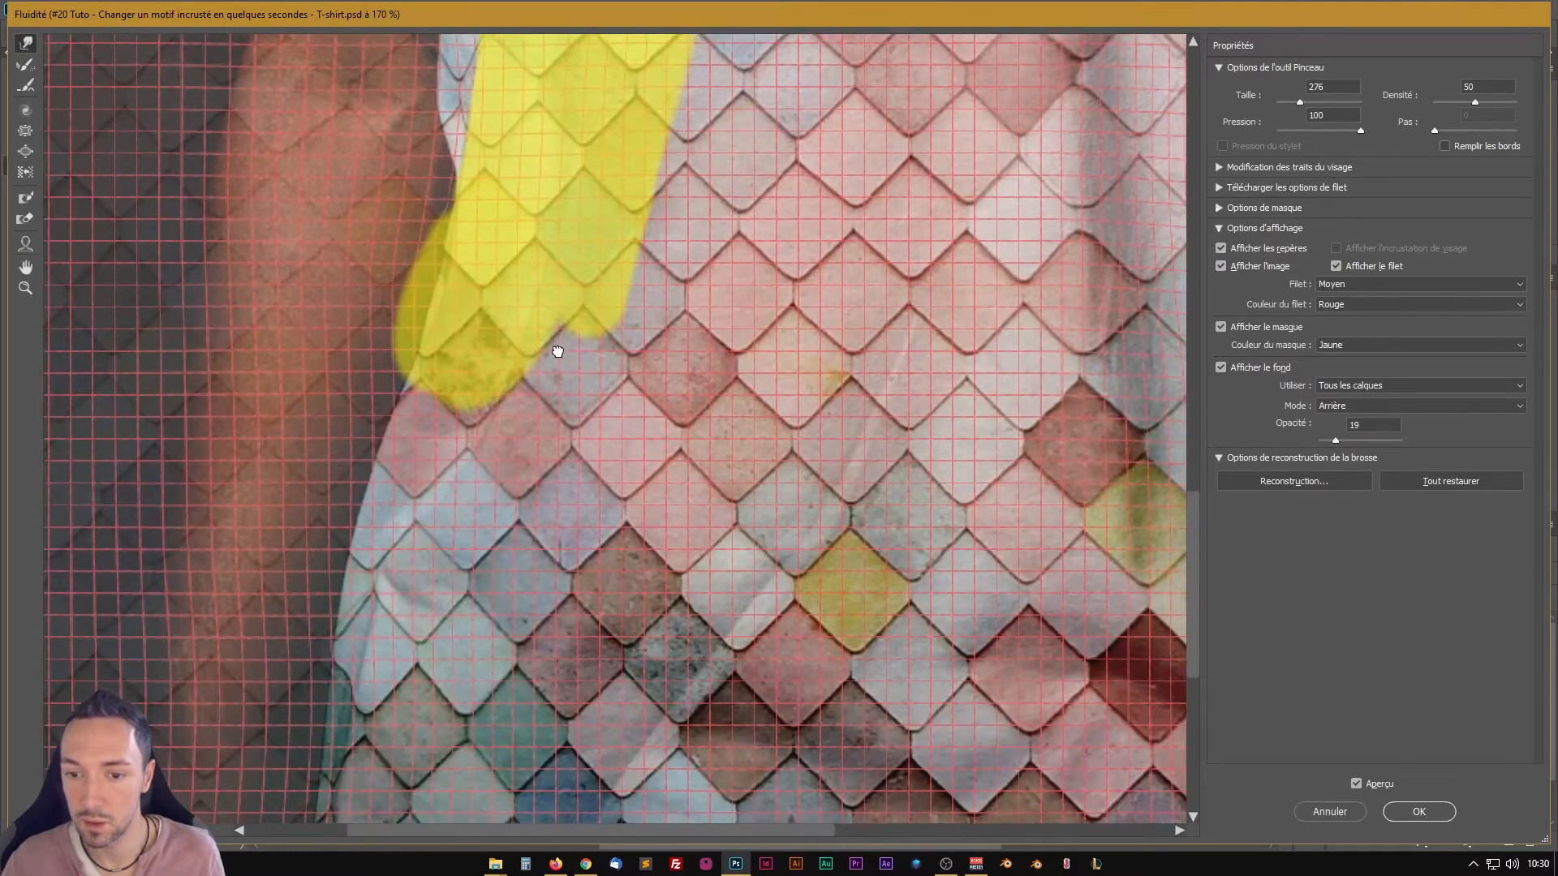
{"action": "scroll", "coordinate": [504, 512], "scroll_direction": "down", "scroll_amount": 1}
{"action": "scroll", "coordinate": [503, 512], "scroll_direction": "down", "scroll_amount": 3}
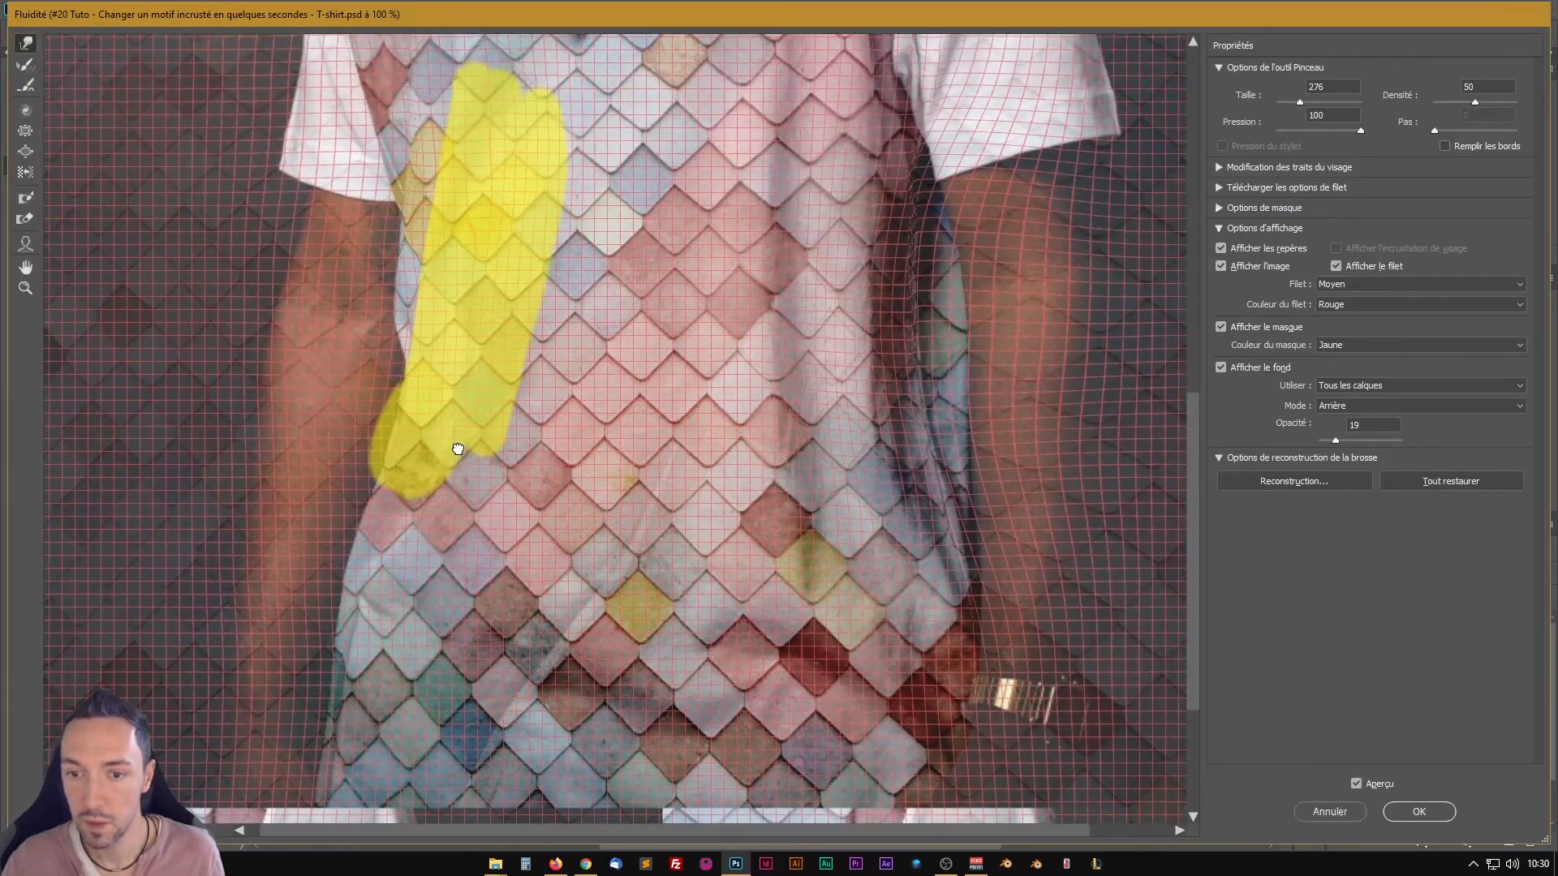
Step: Clear the slanted freeze mask from the waist and hip tiles with the thaw mask brush at size 346
{"action": "left_click", "coordinate": [25, 219]}
{"action": "key", "text": "bracketright"}
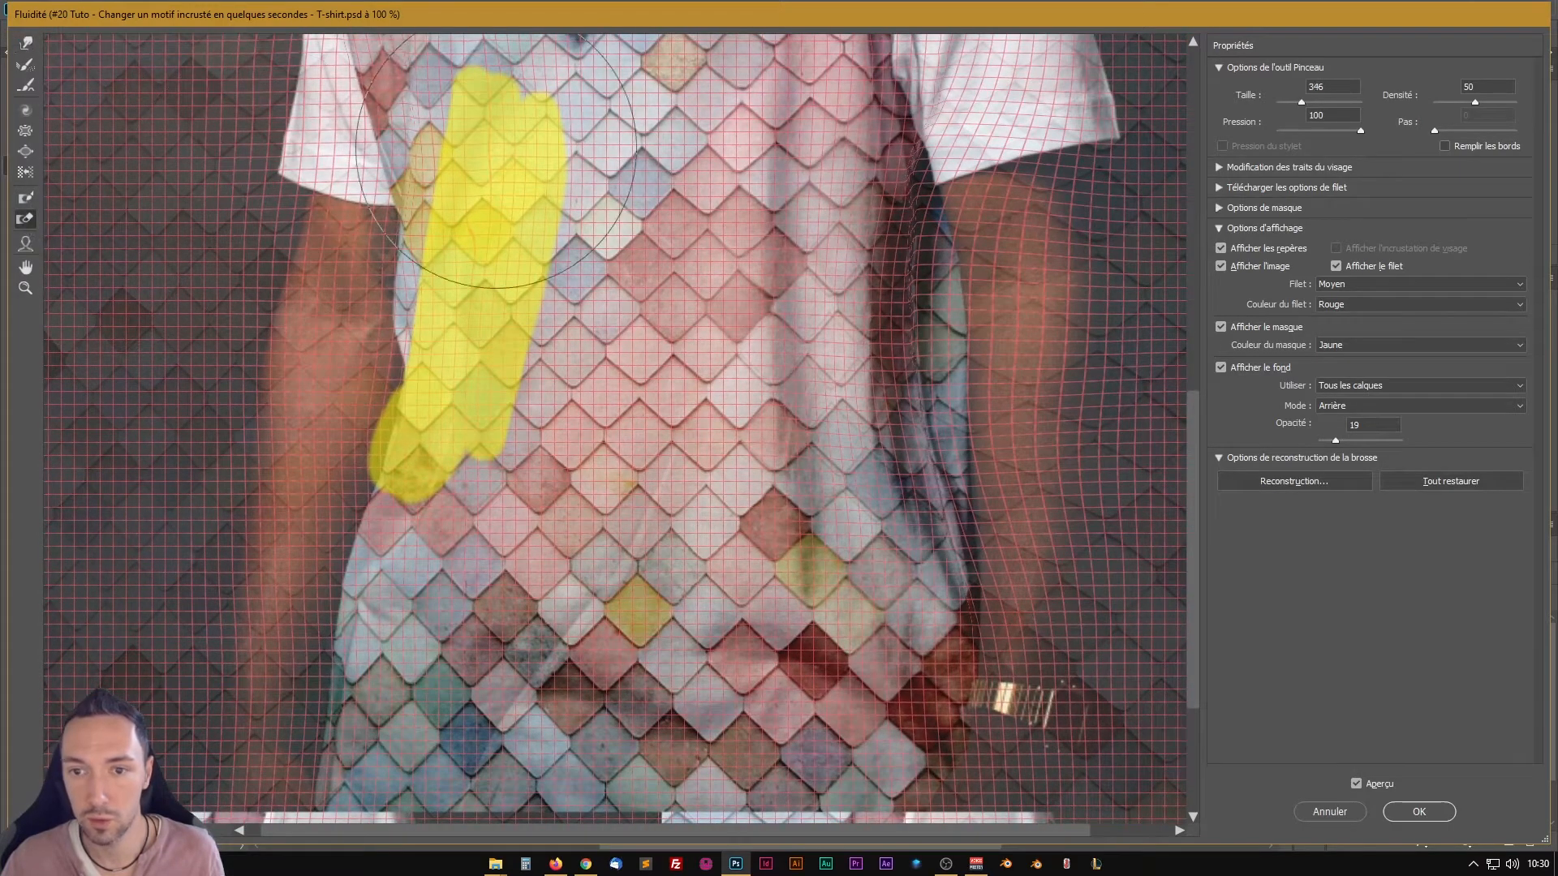
{"action": "mouse_move", "coordinate": [487, 260]}
{"action": "left_mouse_down"}
{"action": "mouse_move", "coordinate": [533, 142]}
{"action": "mouse_move", "coordinate": [445, 463]}
{"action": "left_mouse_up"}
{"action": "left_click_drag", "start_coordinate": [451, 600], "coordinate": [473, 388]}
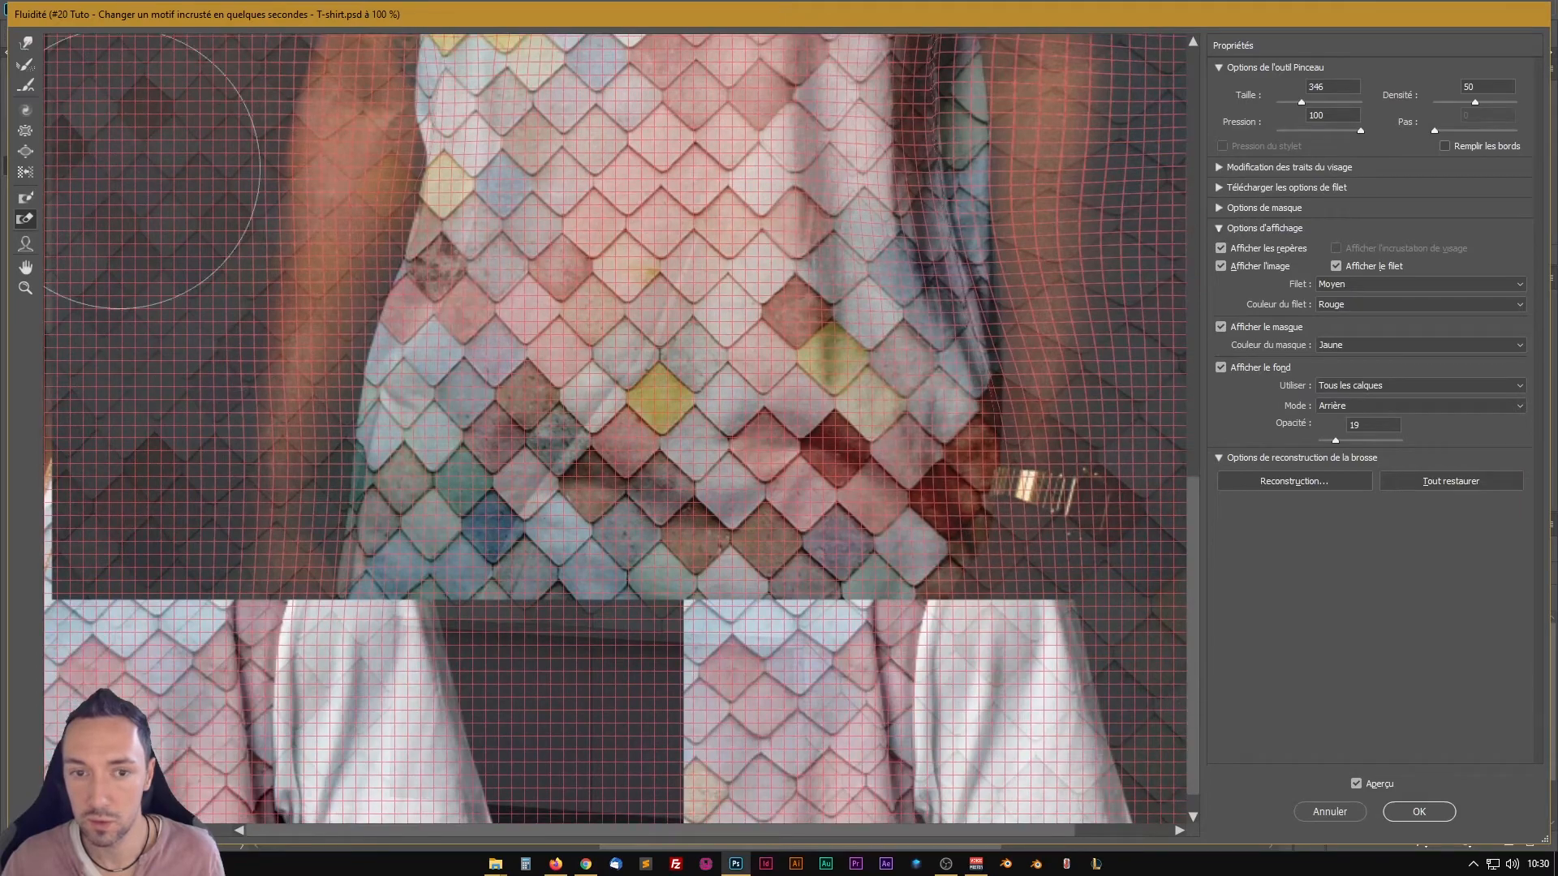
Step: Freeze the tiles near the hem's side edge with the size 59 brush, and nudge the pattern beside them inward using the size 276 warp brush
{"action": "left_click", "coordinate": [26, 198]}
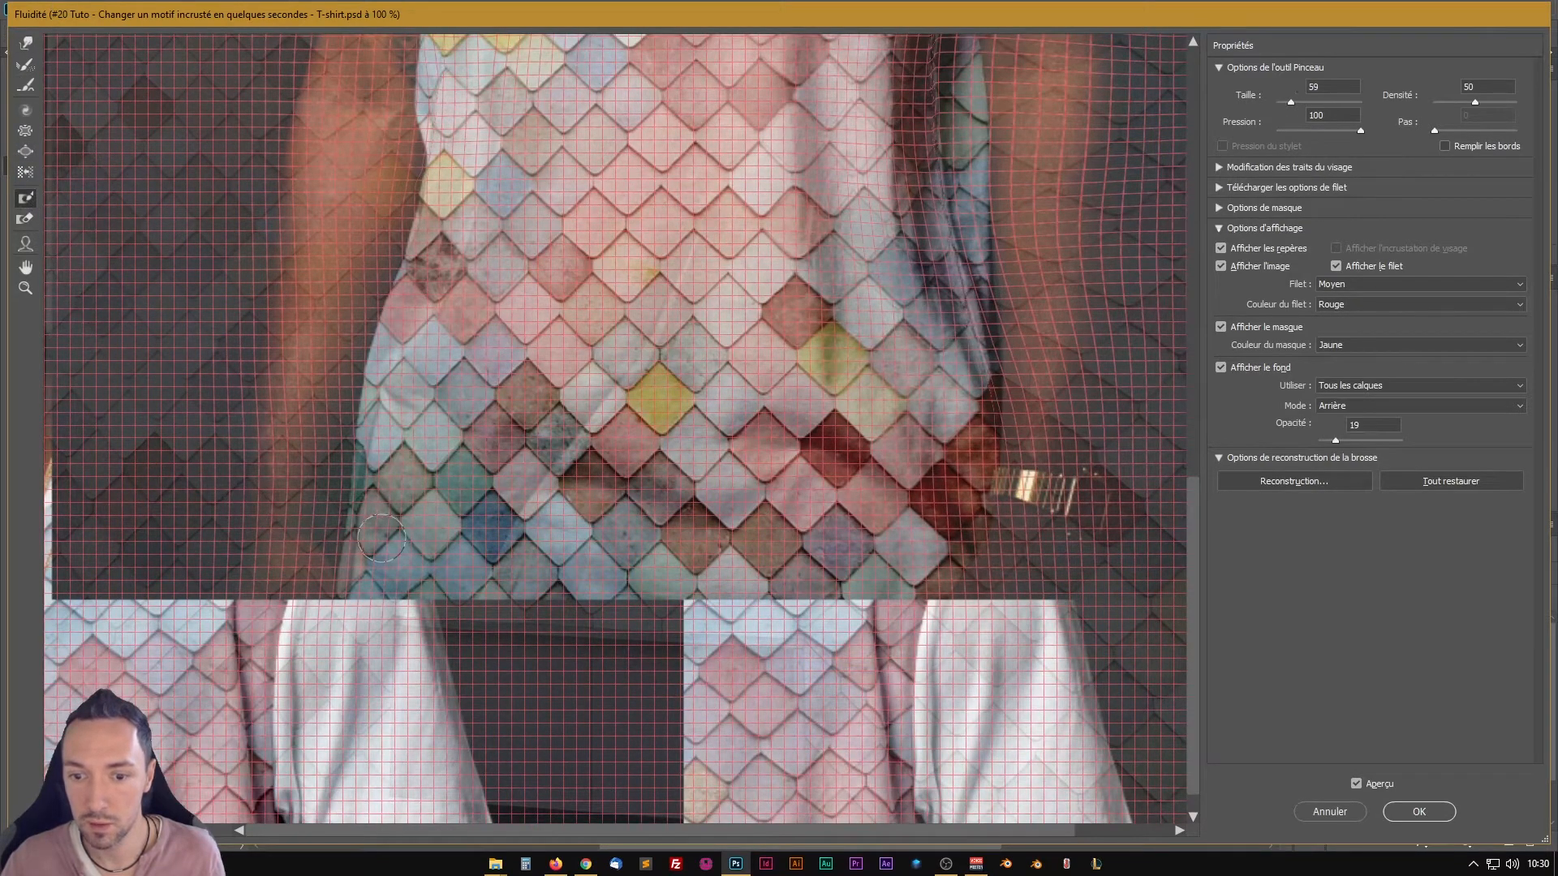
{"action": "mouse_move", "coordinate": [367, 599]}
{"action": "left_mouse_down"}
{"action": "mouse_move", "coordinate": [403, 375]}
{"action": "mouse_move", "coordinate": [438, 332]}
{"action": "mouse_move", "coordinate": [418, 625]}
{"action": "mouse_move", "coordinate": [455, 341]}
{"action": "mouse_move", "coordinate": [461, 528]}
{"action": "mouse_move", "coordinate": [422, 453]}
{"action": "left_mouse_up"}
{"action": "left_click", "coordinate": [26, 43]}
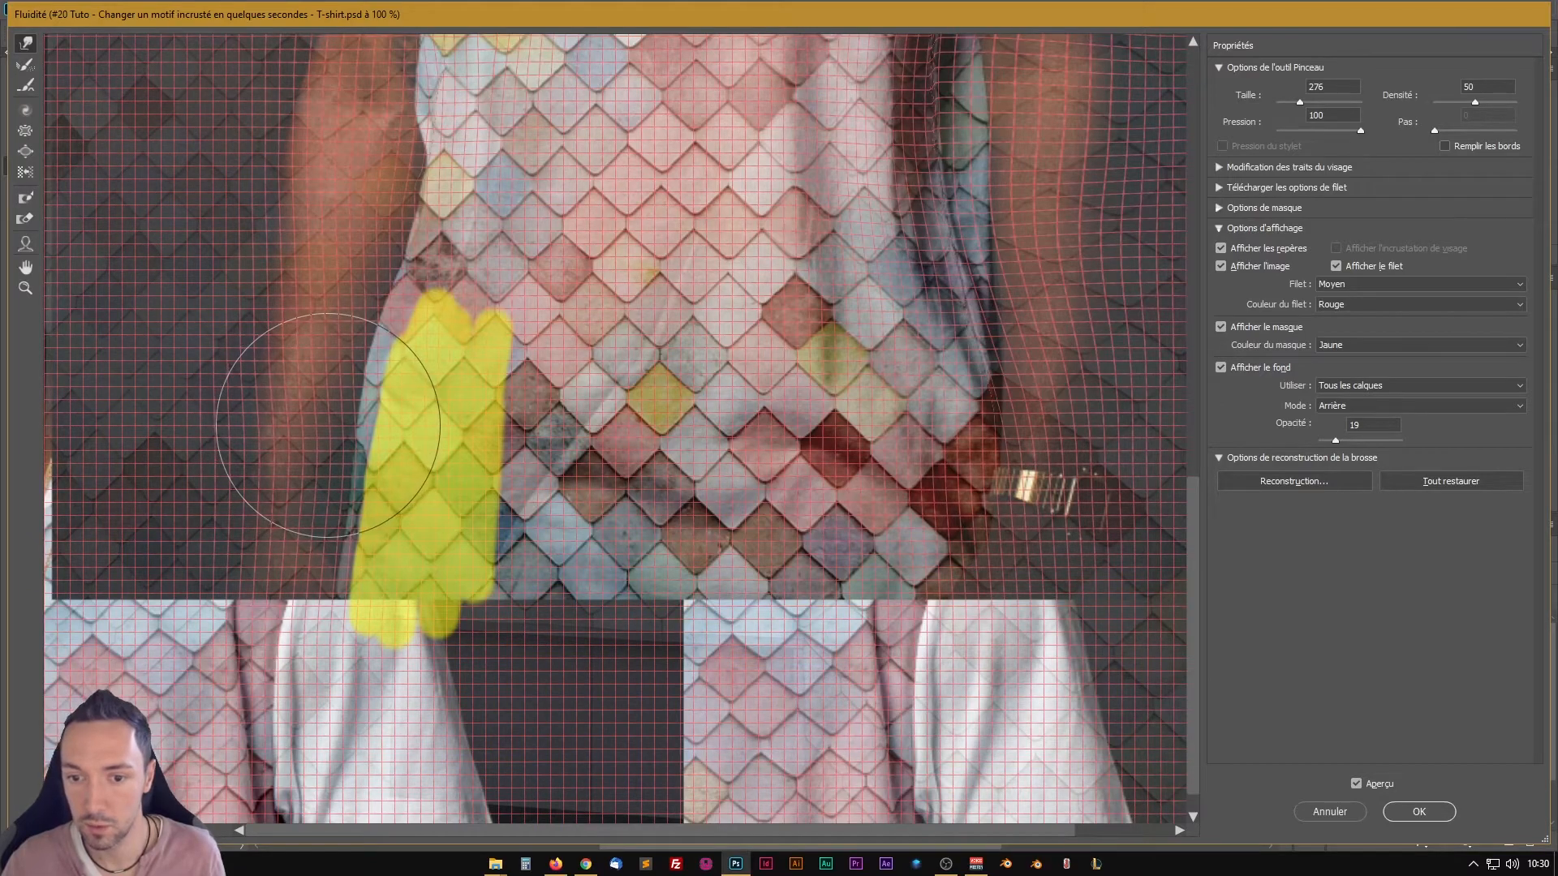
{"action": "left_click_drag", "start_coordinate": [328, 425], "coordinate": [345, 417]}
{"action": "left_click_drag", "start_coordinate": [330, 497], "coordinate": [338, 494]}
{"action": "left_click_drag", "start_coordinate": [321, 553], "coordinate": [327, 553]}
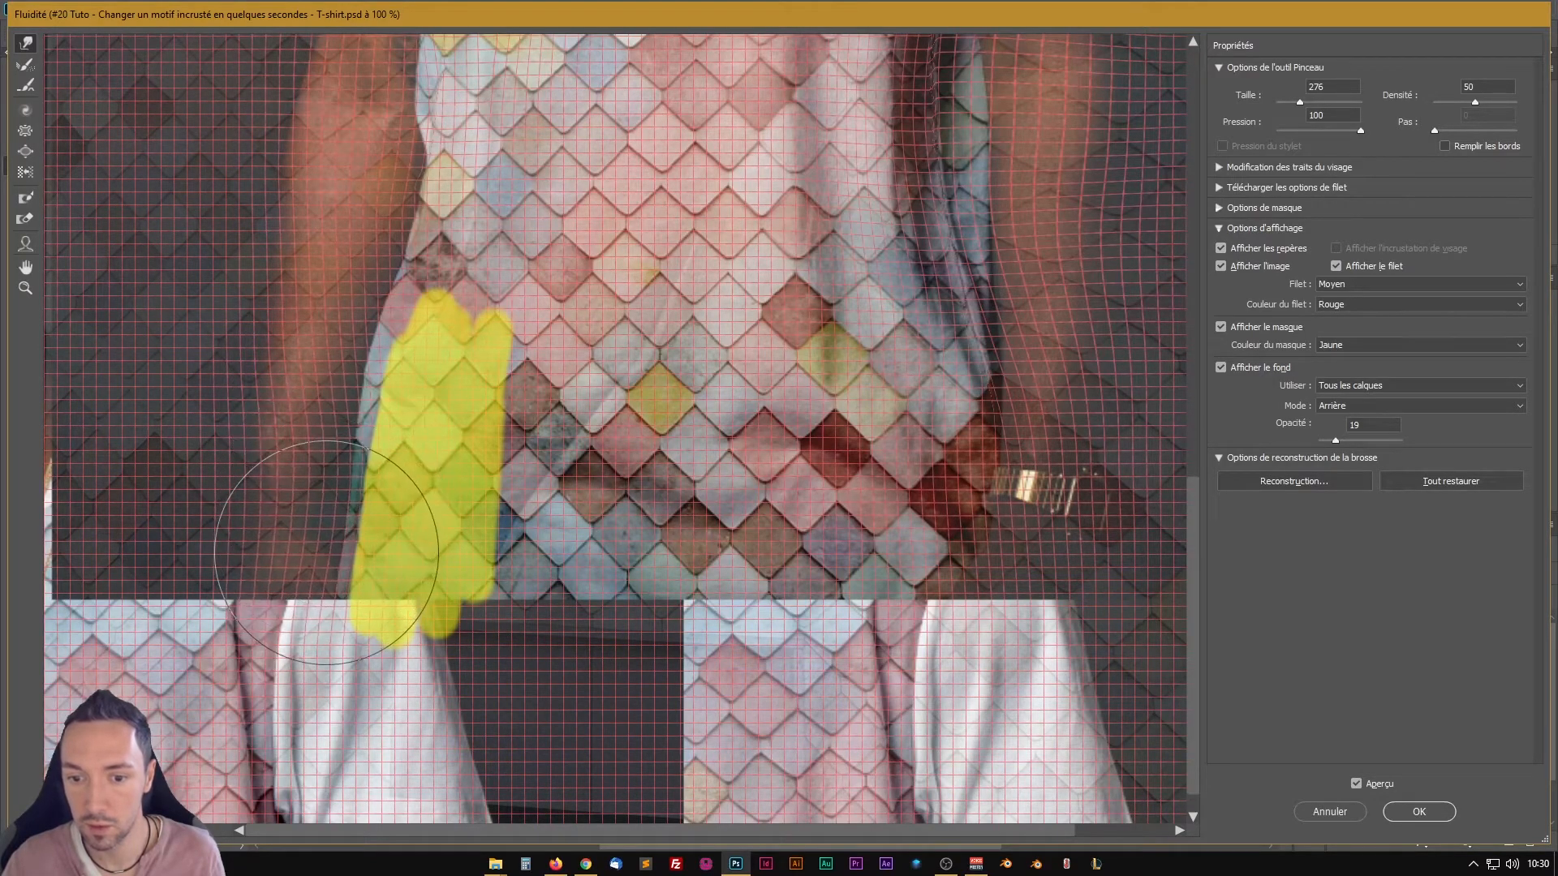
Step: Erase the freeze mask near the hem with the size 346 thaw brush and apply the Liquify changes
{"action": "left_click", "coordinate": [27, 221]}
{"action": "left_click_drag", "start_coordinate": [401, 382], "coordinate": [426, 537]}
{"action": "key", "text": "space"}
{"action": "left_click_drag", "start_coordinate": [644, 342], "coordinate": [564, 589]}
{"action": "left_click_drag", "start_coordinate": [504, 309], "coordinate": [529, 594]}
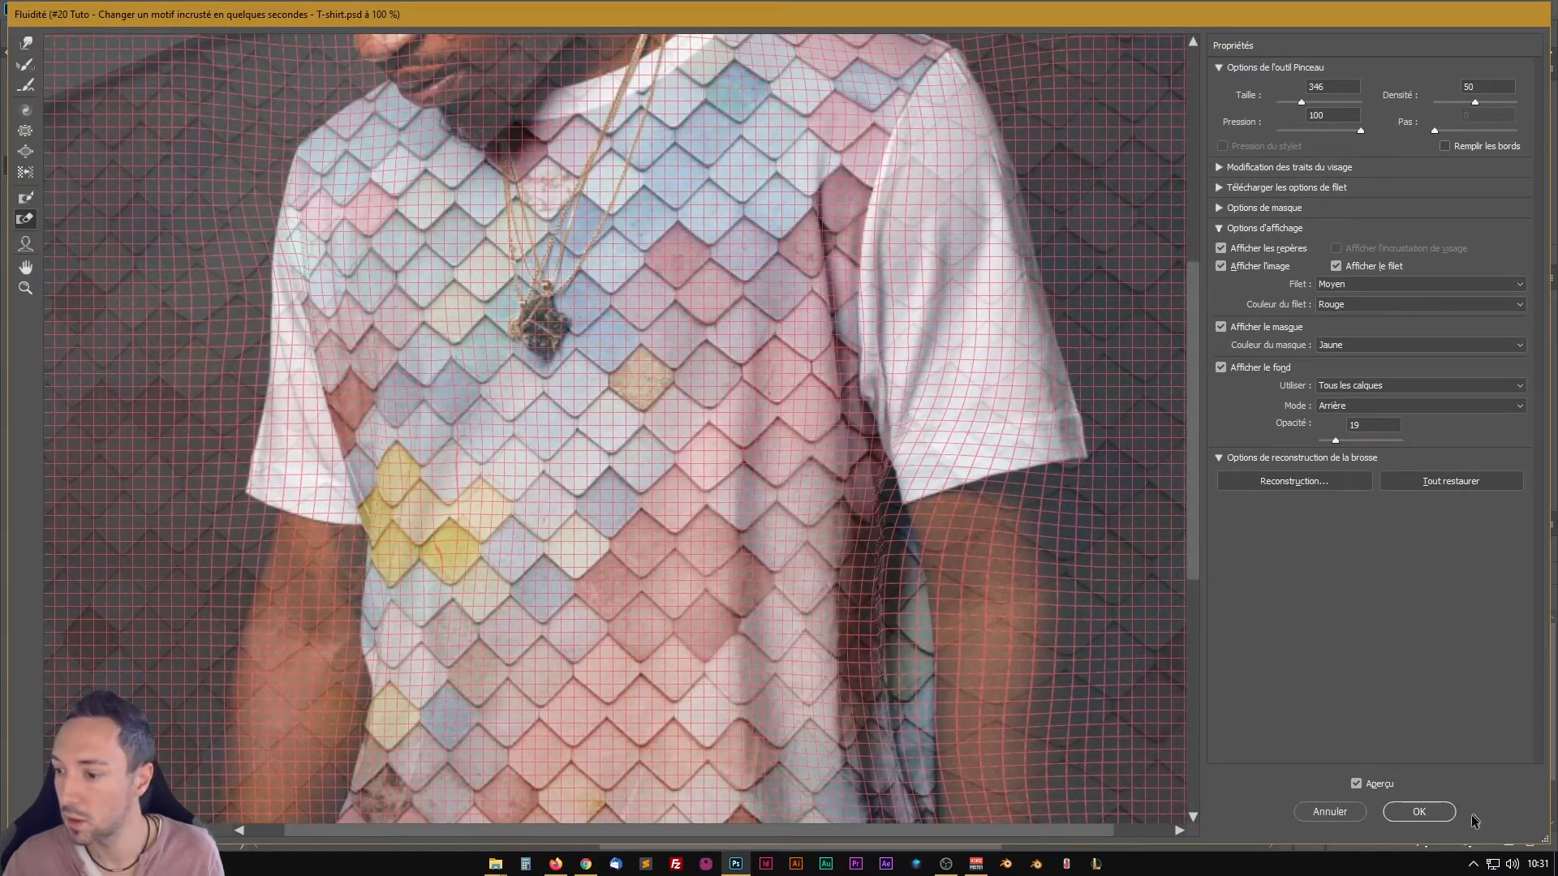
{"action": "left_click", "coordinate": [1419, 811]}
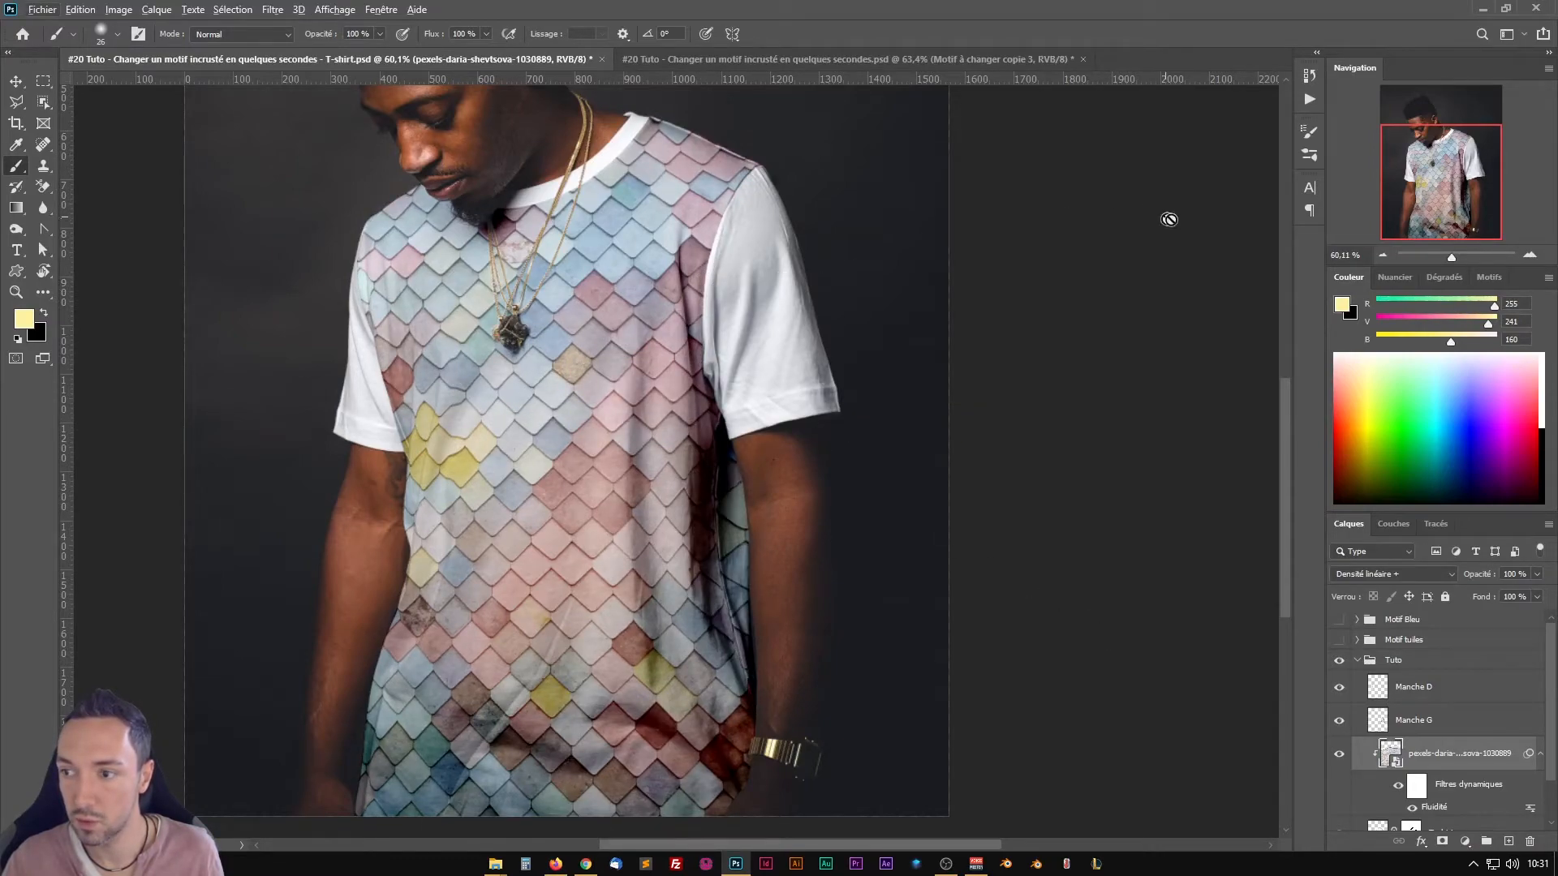
Step: Compare the shirt before and after the Liquify warping using the blend change, Fluidité and latest filter edit history states
{"action": "left_click", "coordinate": [1310, 75]}
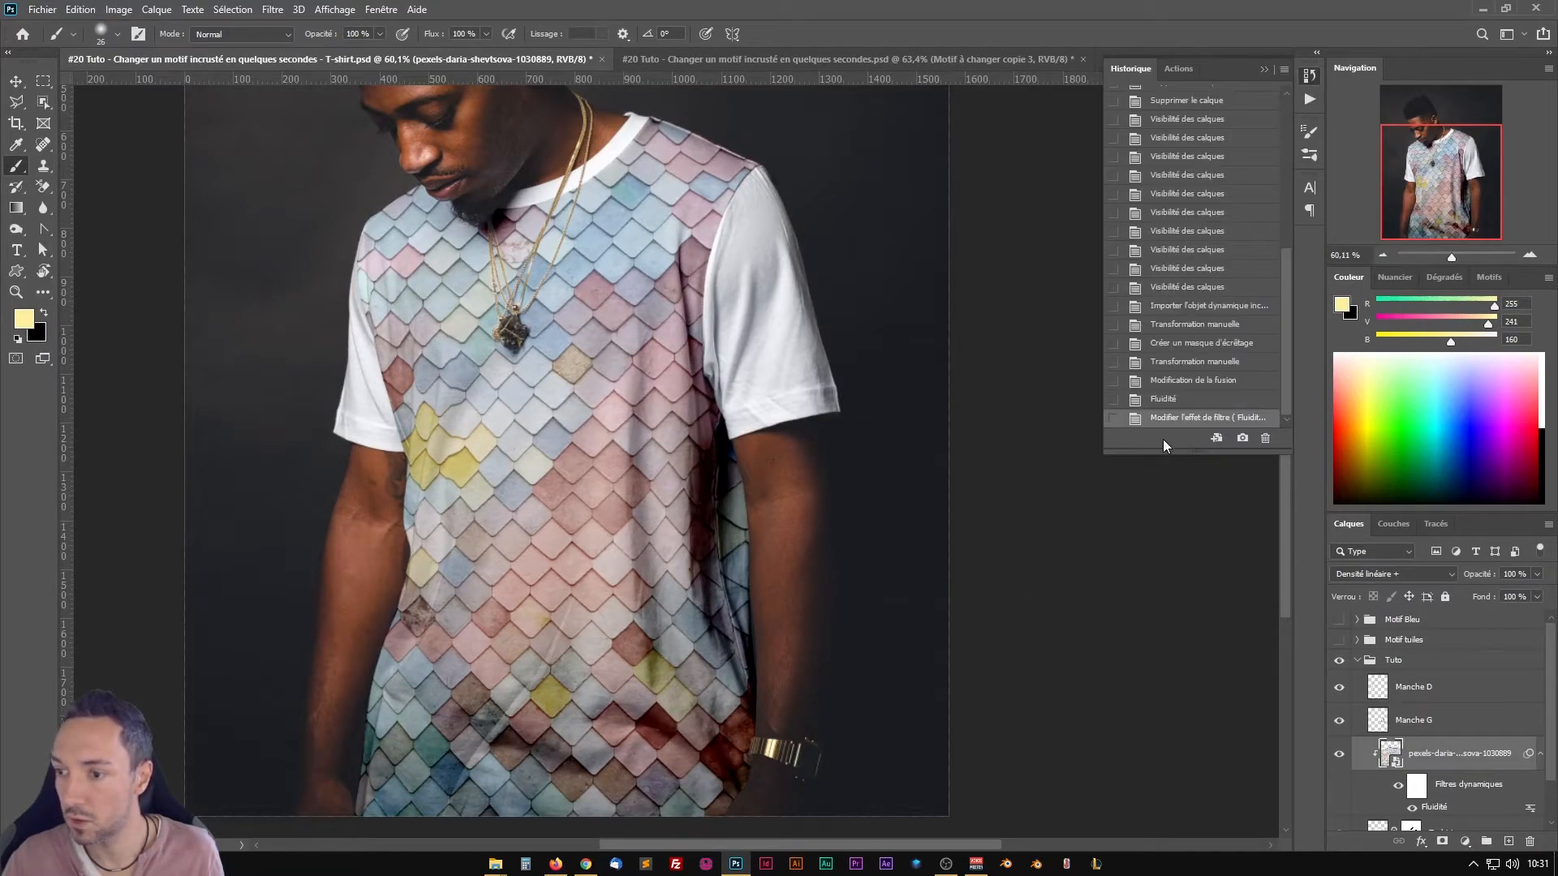
{"action": "left_click", "coordinate": [1165, 400]}
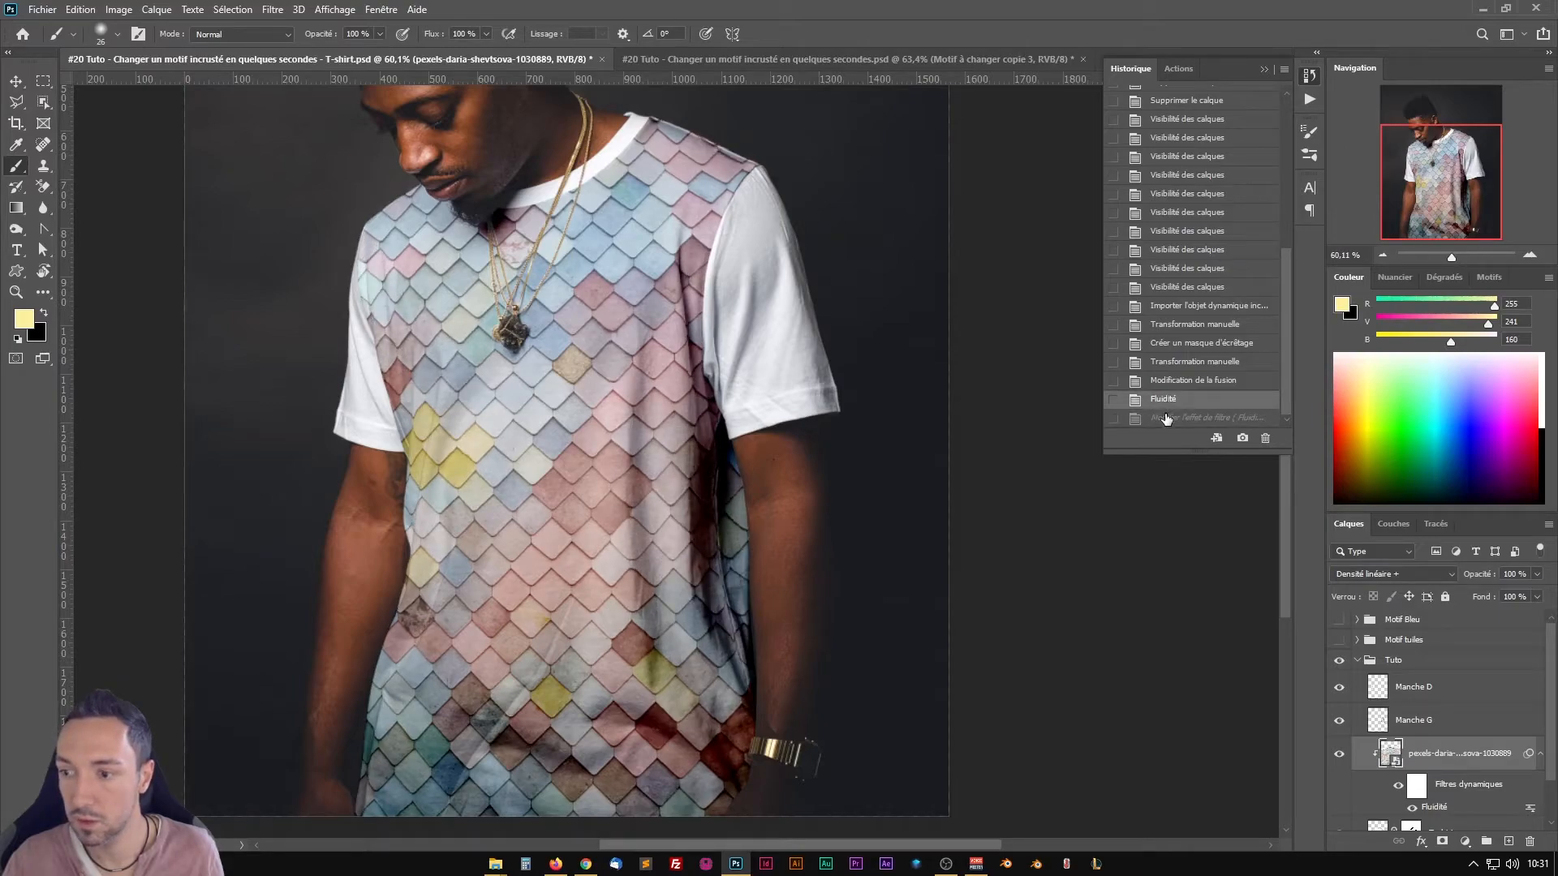
{"action": "left_click", "coordinate": [1166, 419]}
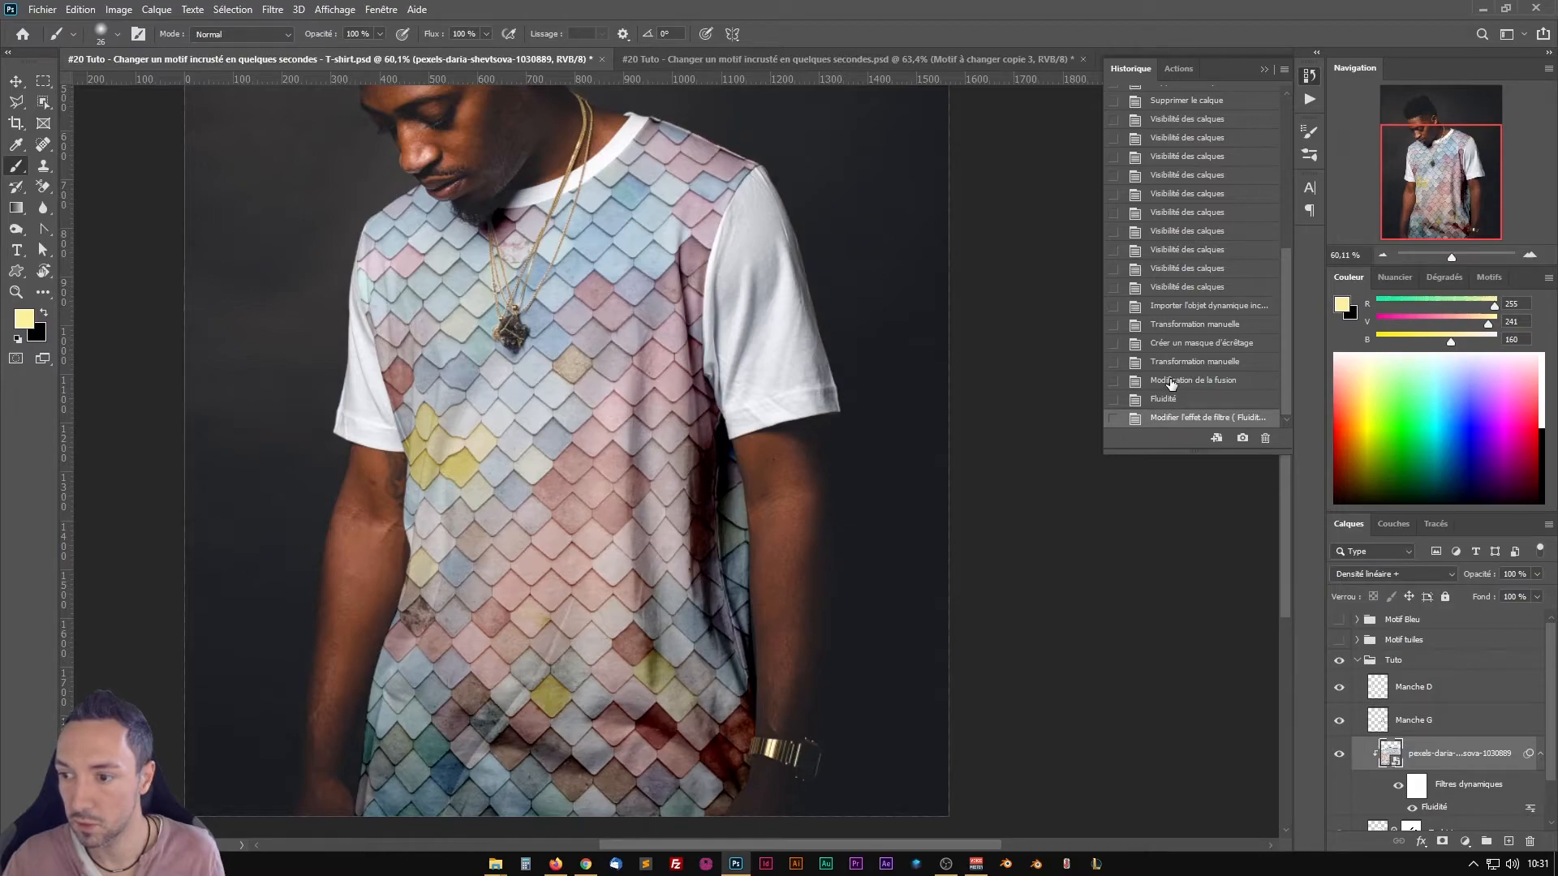
{"action": "left_click", "coordinate": [1171, 382]}
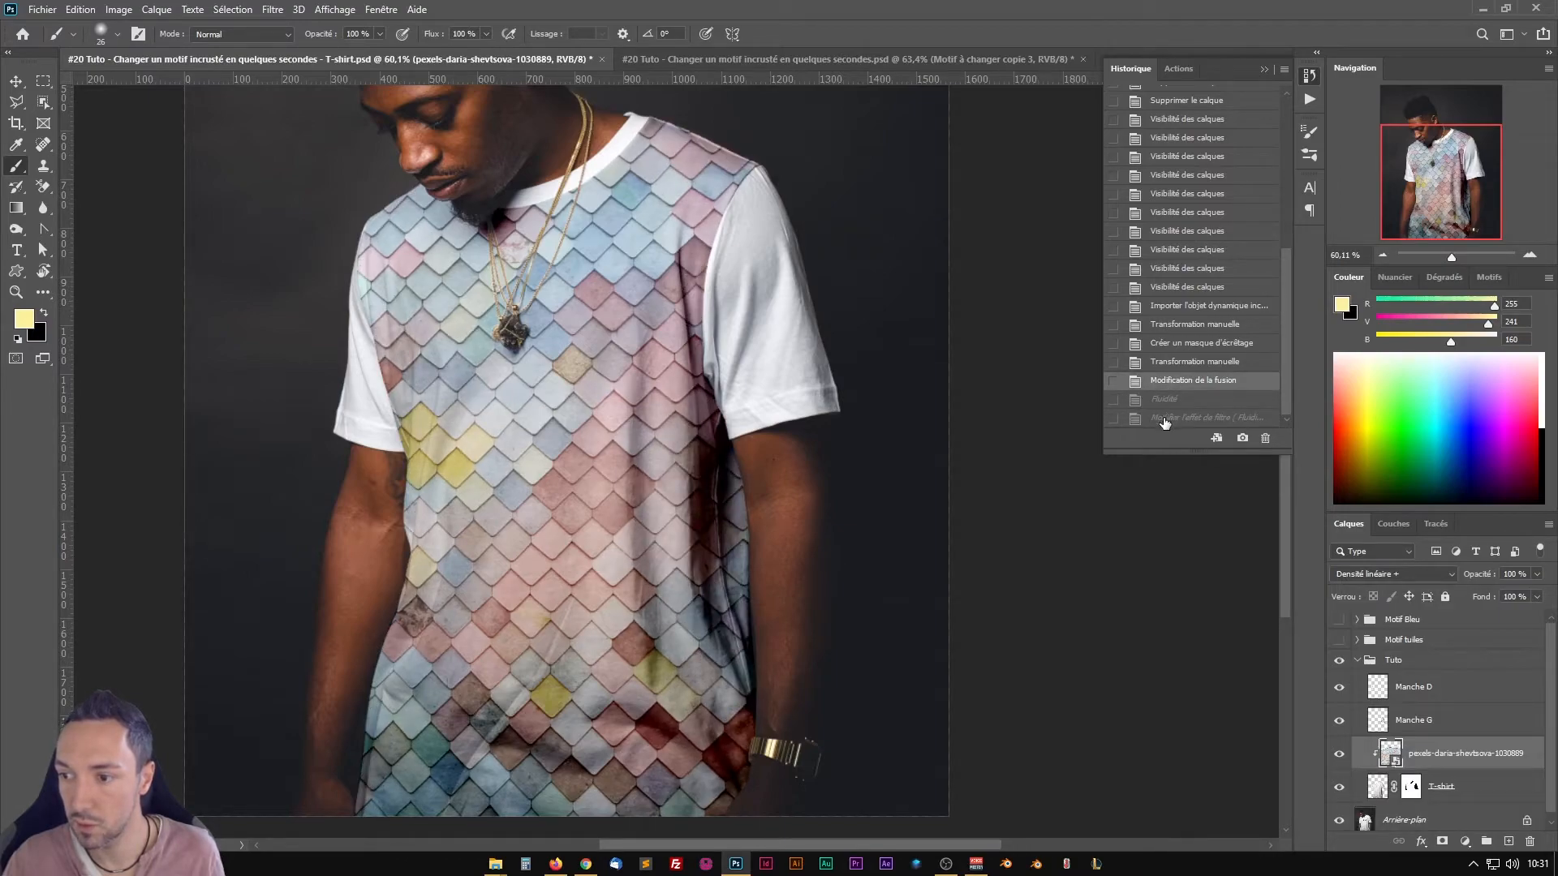
{"action": "left_click", "coordinate": [1166, 418]}
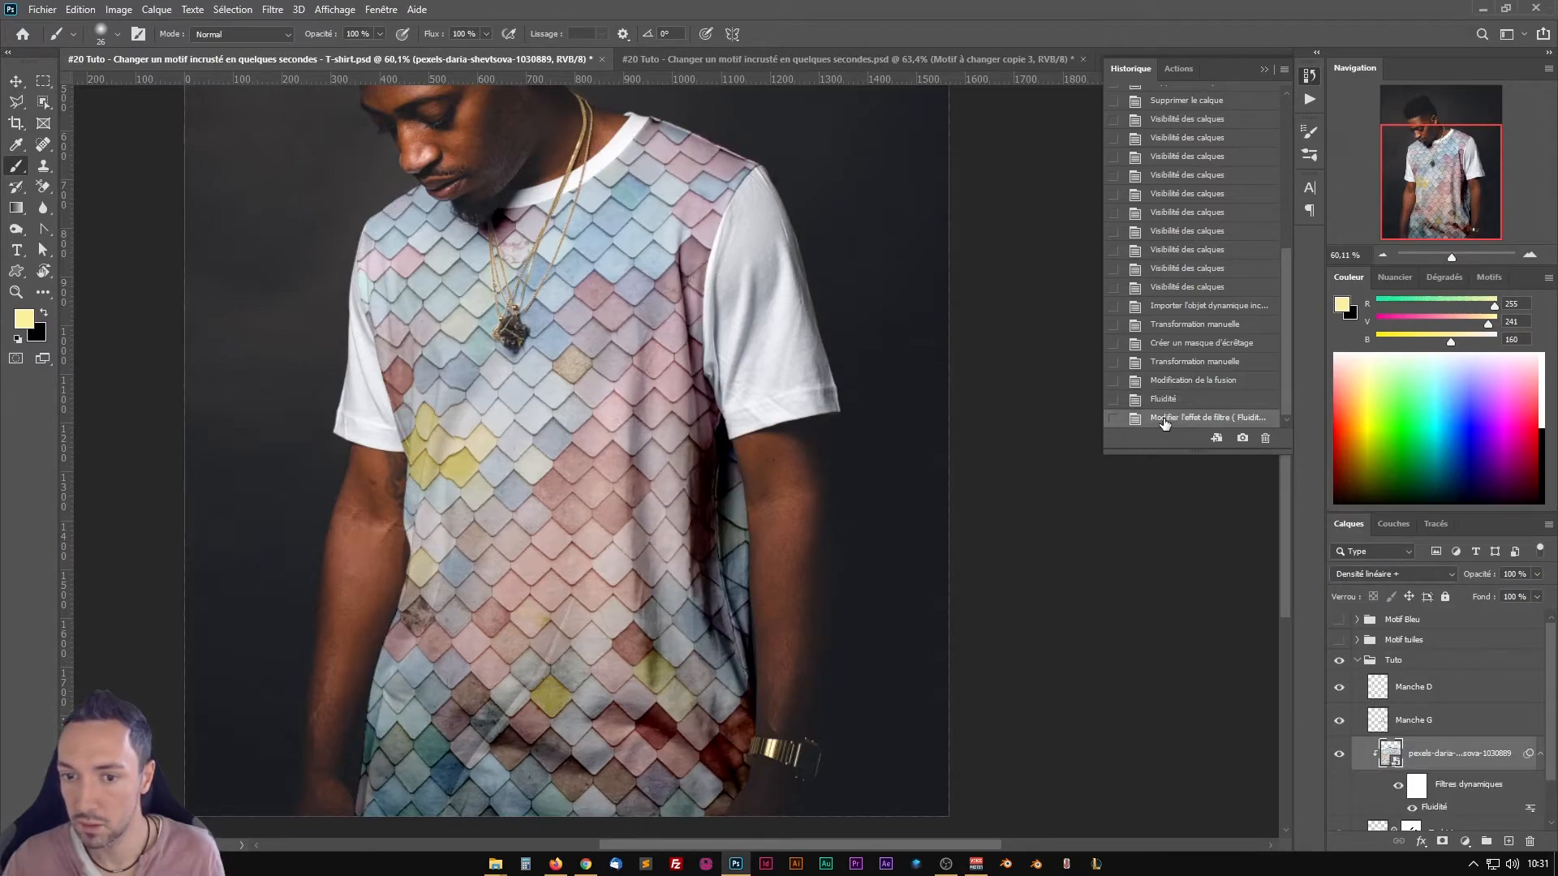
Step: Examine the warped tiles up close along the bare white sleeve's seam, the underarm fold and the fold beside the watch arm
{"action": "scroll", "coordinate": [694, 316], "scroll_direction": "up", "scroll_amount": 4}
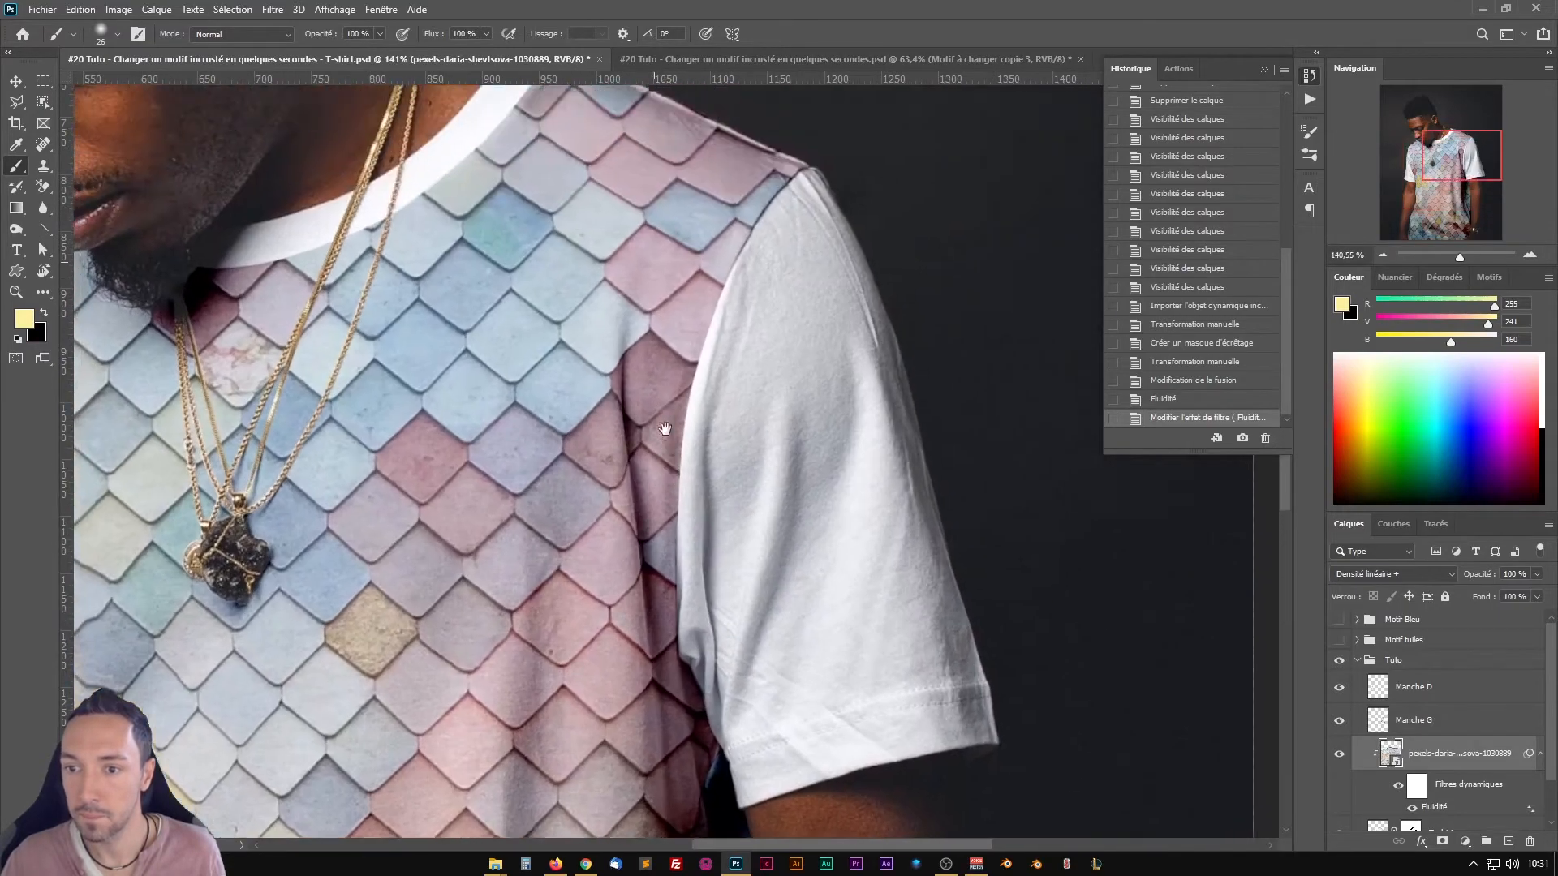
{"action": "scroll", "coordinate": [666, 432], "scroll_direction": "up", "scroll_amount": 3}
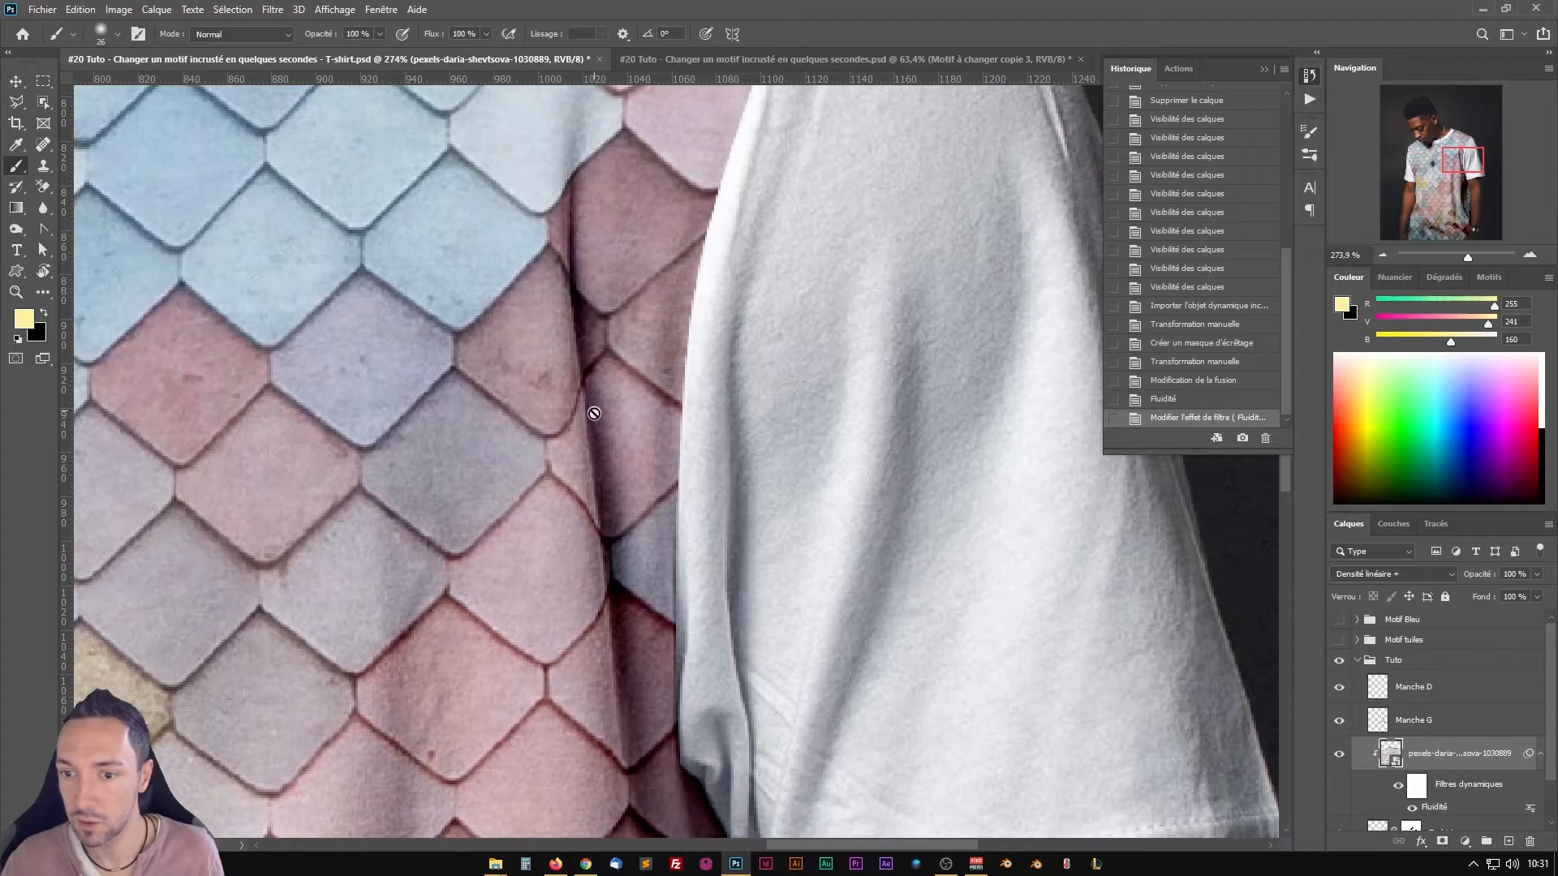
{"action": "left_click_drag", "start_coordinate": [641, 537], "coordinate": [601, 334]}
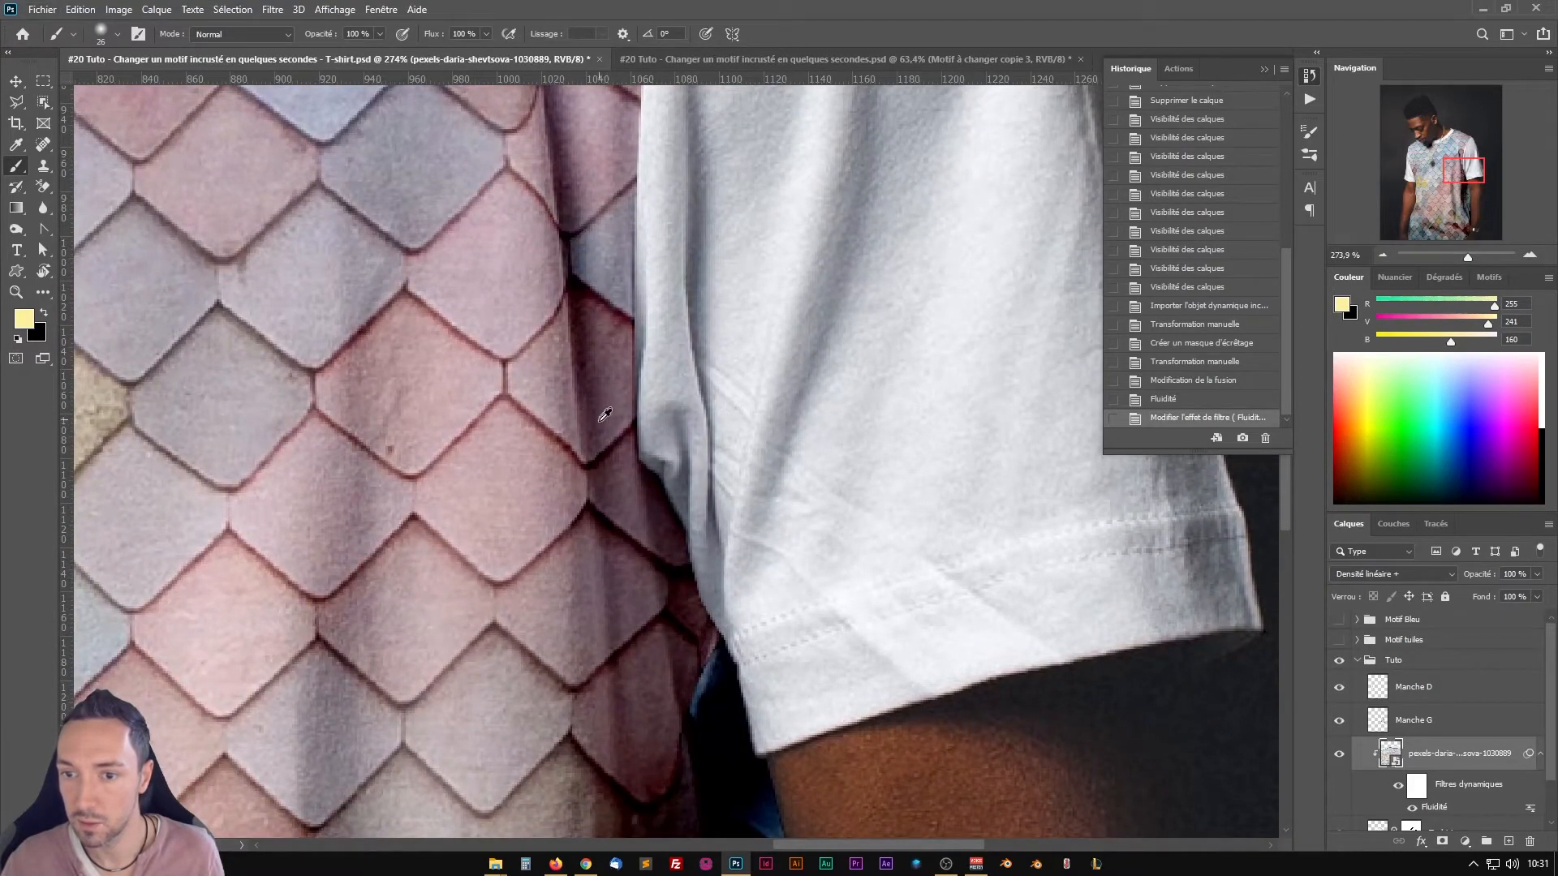
{"action": "scroll", "coordinate": [601, 419], "scroll_direction": "down", "scroll_amount": 9}
{"action": "left_click_drag", "start_coordinate": [654, 647], "coordinate": [563, 209]}
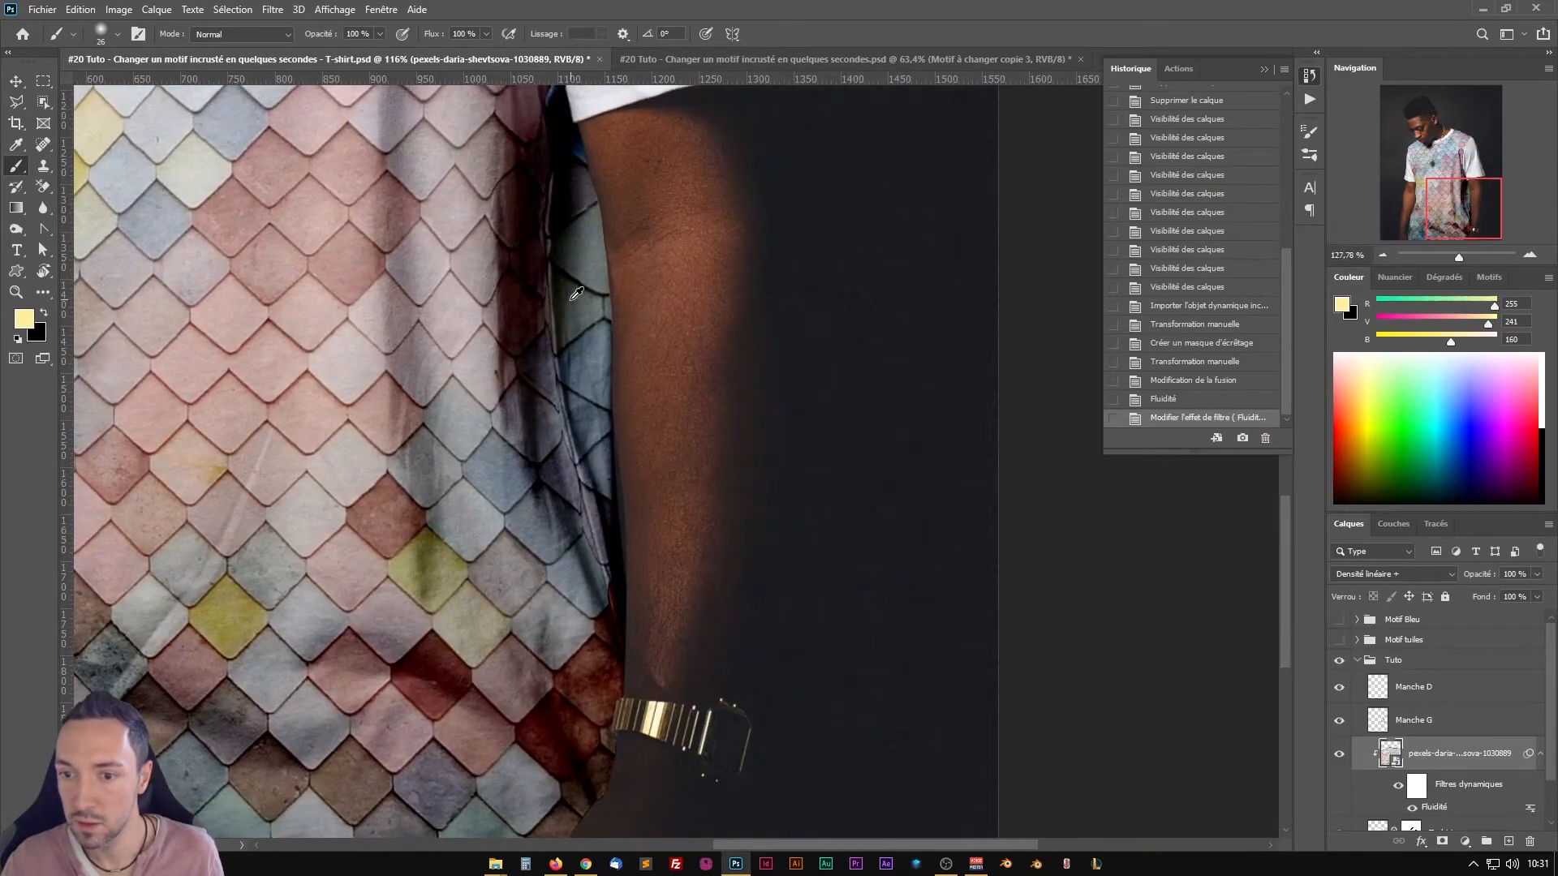
{"action": "scroll", "coordinate": [568, 268], "scroll_direction": "up", "scroll_amount": 4}
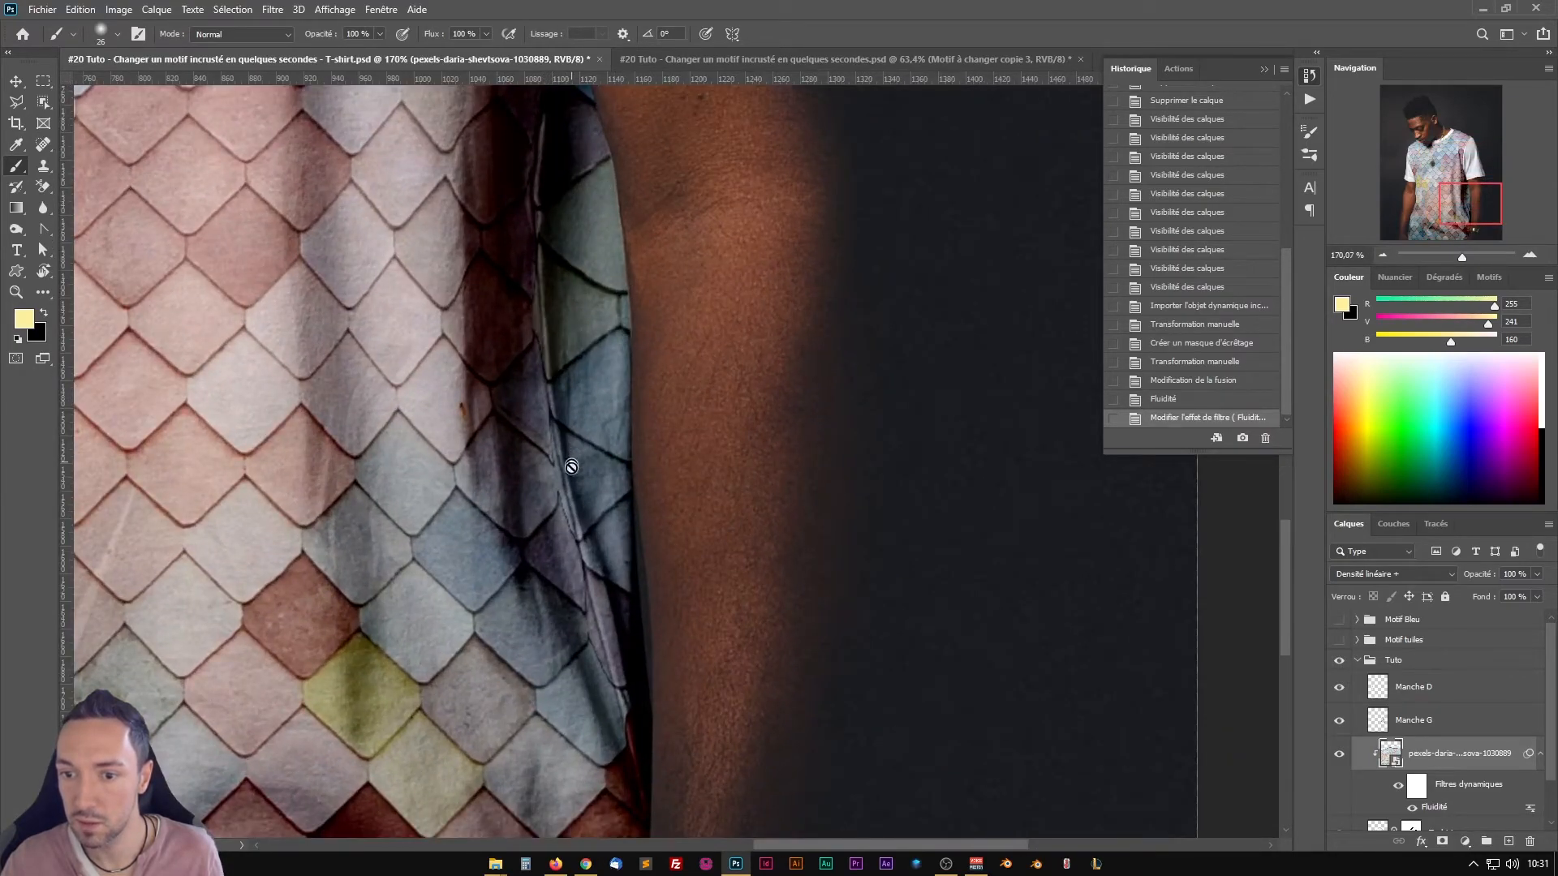
{"action": "scroll", "coordinate": [583, 592], "scroll_direction": "down", "scroll_amount": 5}
Step: Examine the tiles along the opposite side edge, hem, sleeve seam and shoulder, and the pattern across the whole shirt
{"action": "left_click_drag", "start_coordinate": [535, 460], "coordinate": [681, 370]}
{"action": "left_click_drag", "start_coordinate": [548, 572], "coordinate": [772, 469]}
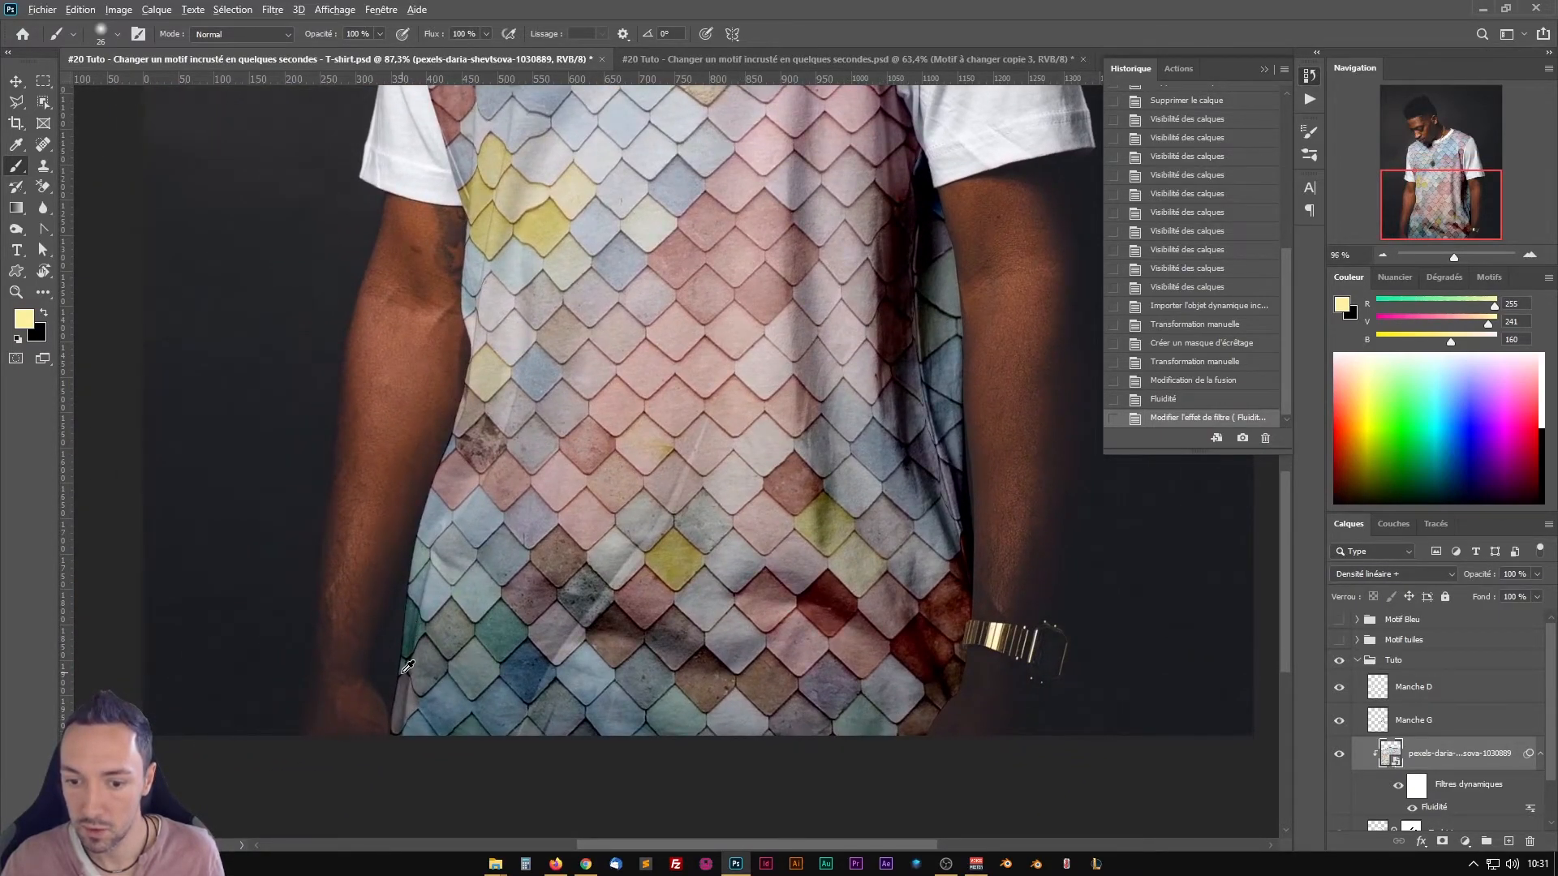
{"action": "scroll", "coordinate": [408, 665], "scroll_direction": "up", "scroll_amount": 5}
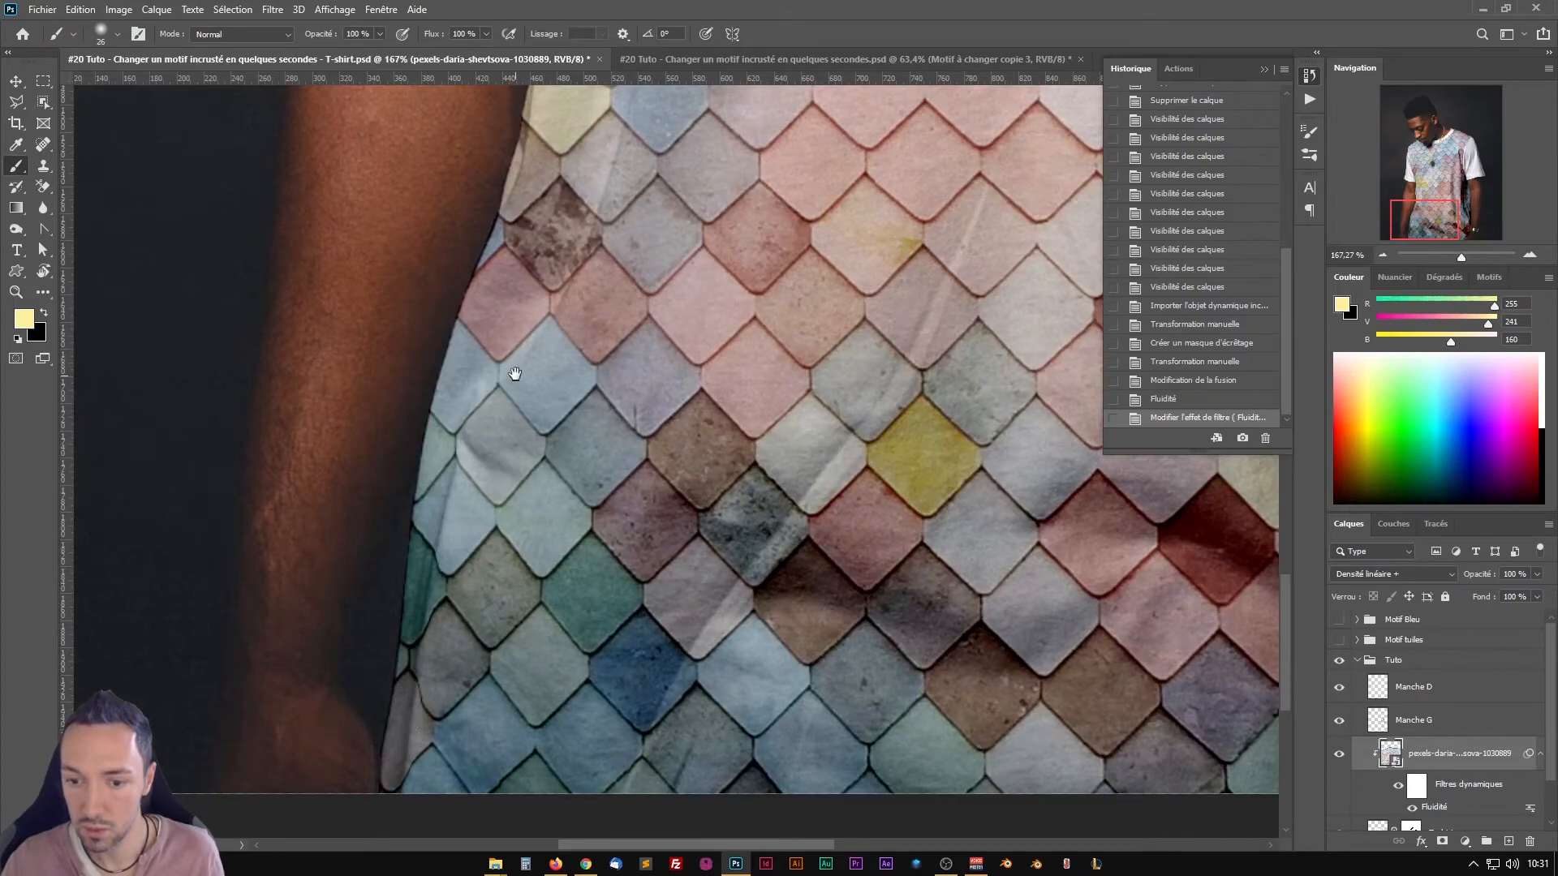
{"action": "left_click_drag", "start_coordinate": [515, 373], "coordinate": [460, 466]}
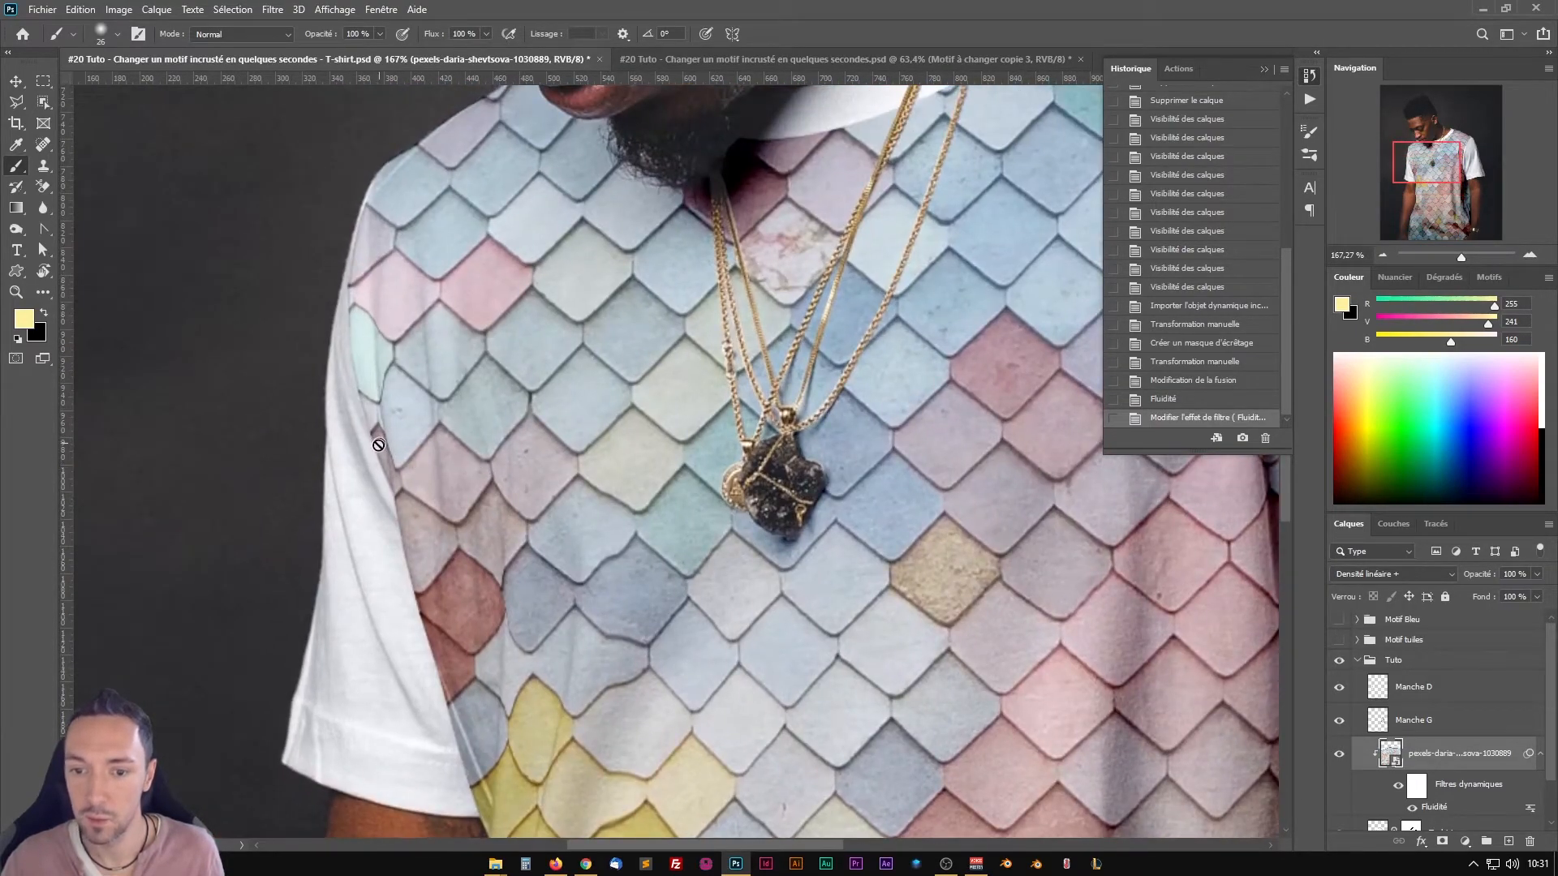
{"action": "scroll", "coordinate": [381, 422], "scroll_direction": "down", "scroll_amount": 6}
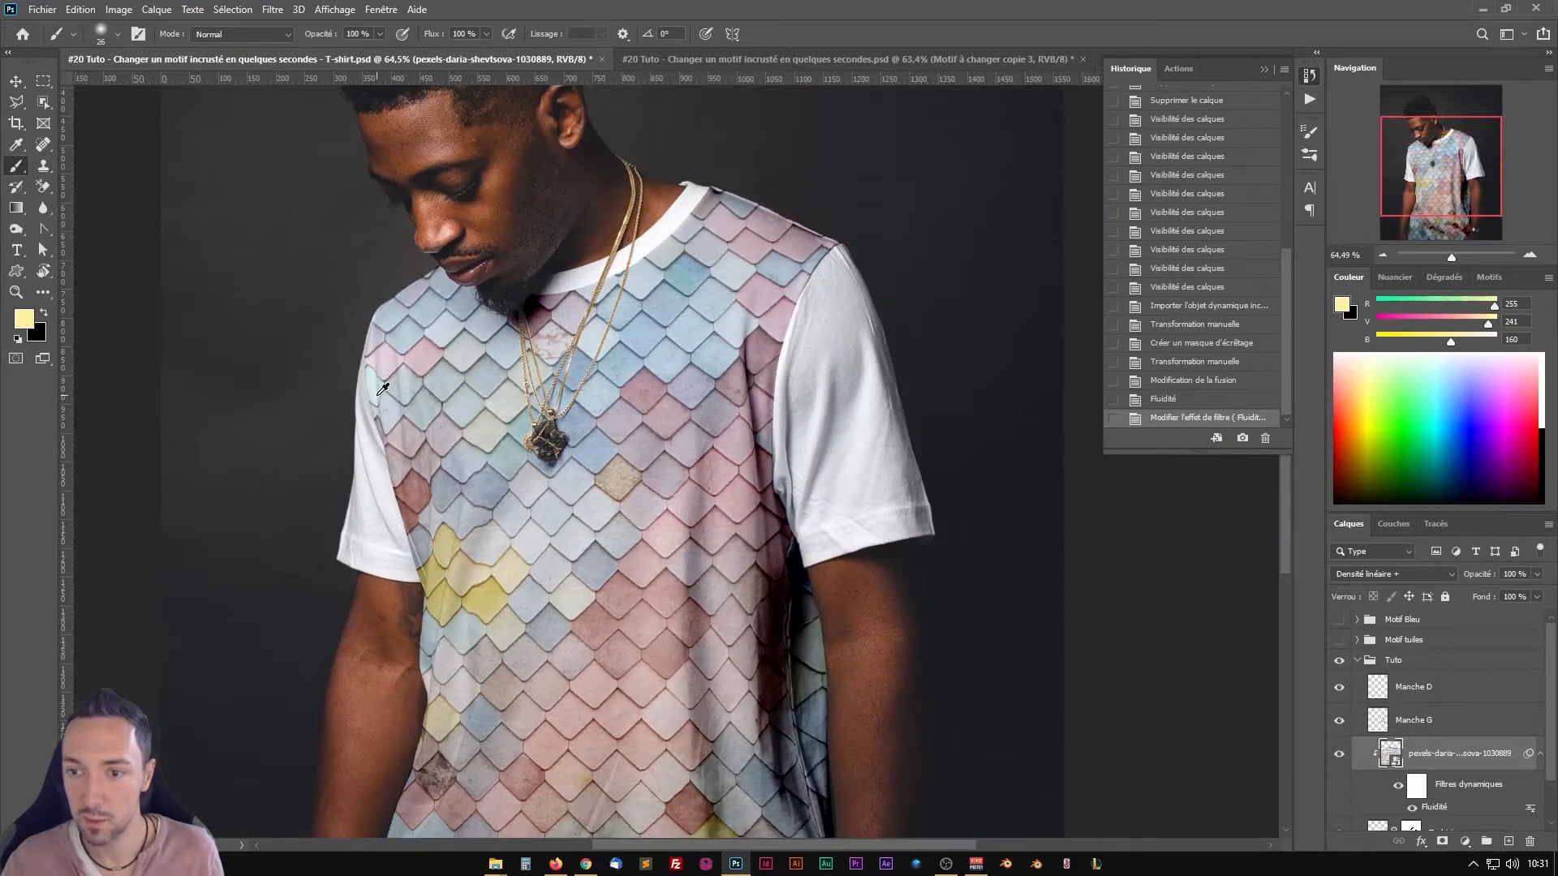
{"action": "left_click_drag", "start_coordinate": [647, 382], "coordinate": [560, 294]}
{"action": "scroll", "coordinate": [550, 250], "scroll_direction": "down", "scroll_amount": 2}
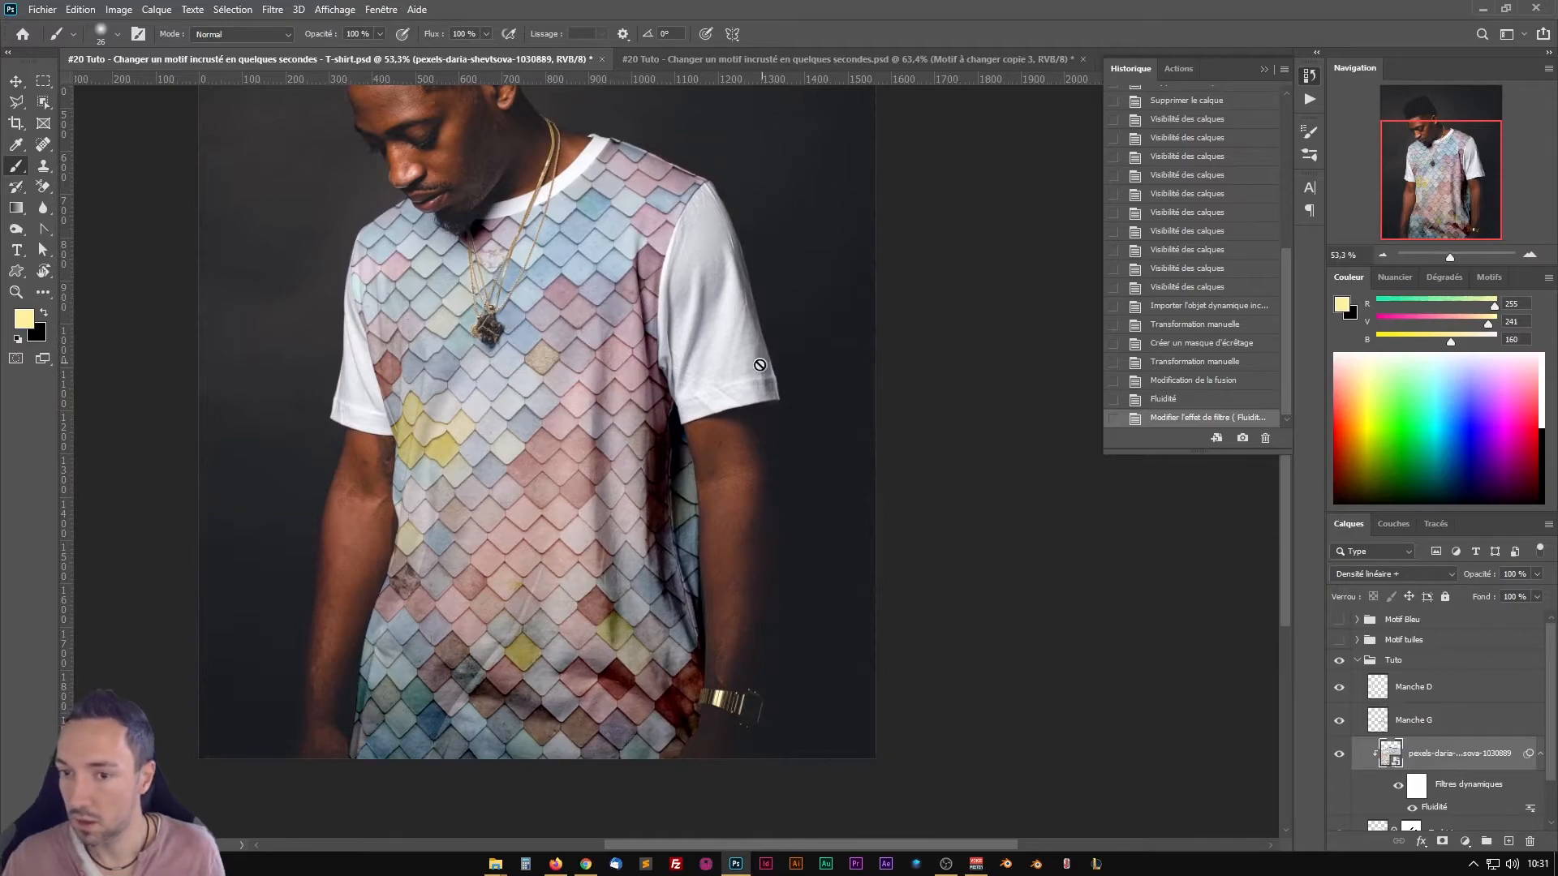
{"action": "scroll", "coordinate": [559, 270], "scroll_direction": "up", "scroll_amount": 2}
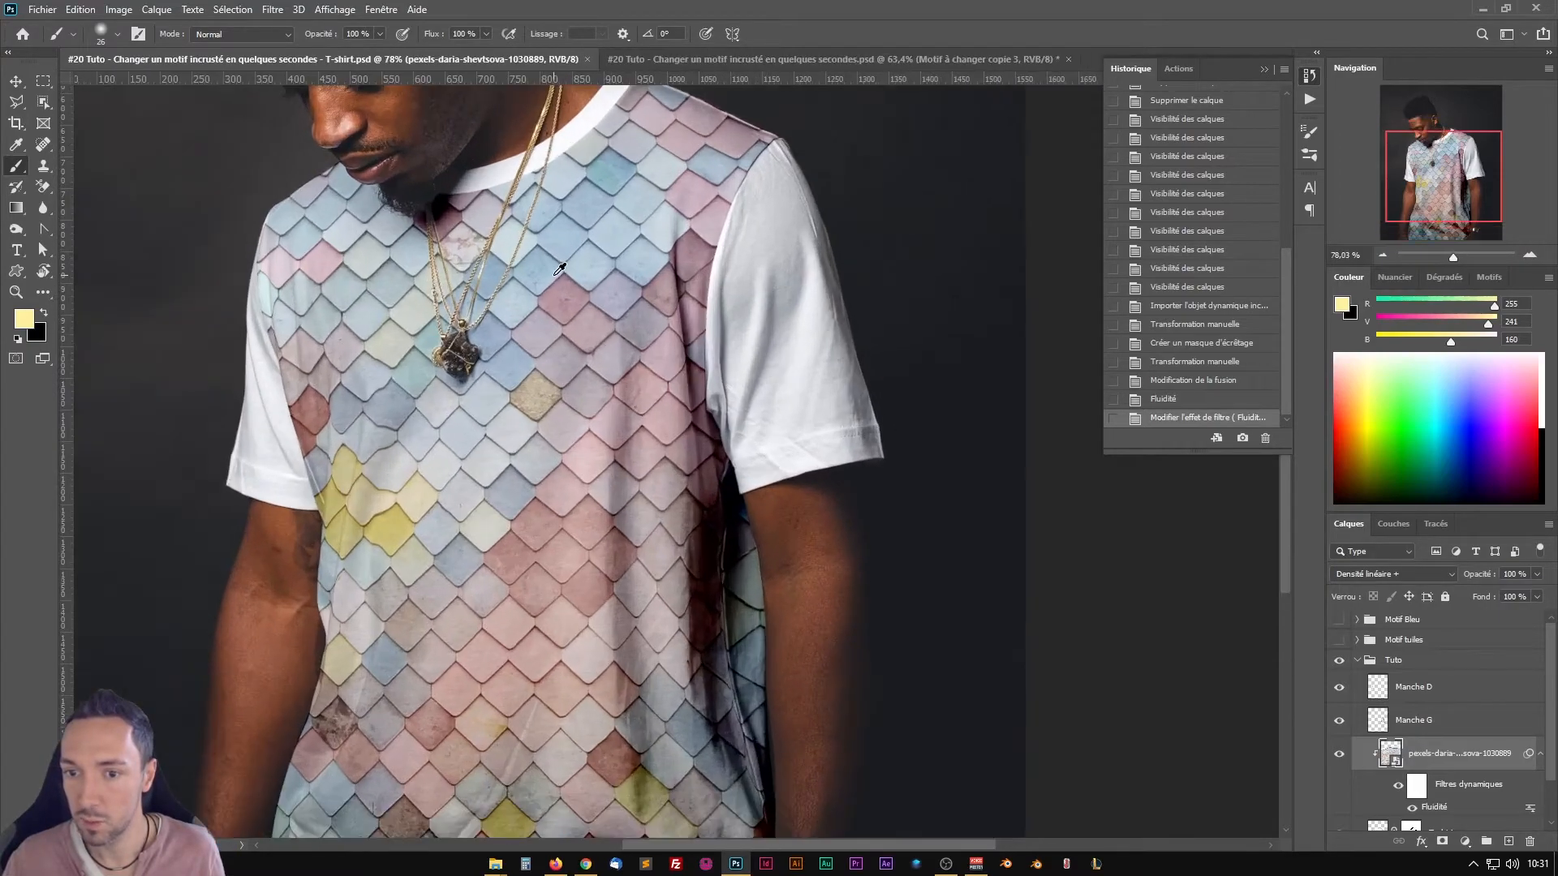
{"action": "scroll", "coordinate": [559, 270], "scroll_direction": "up", "scroll_amount": 2}
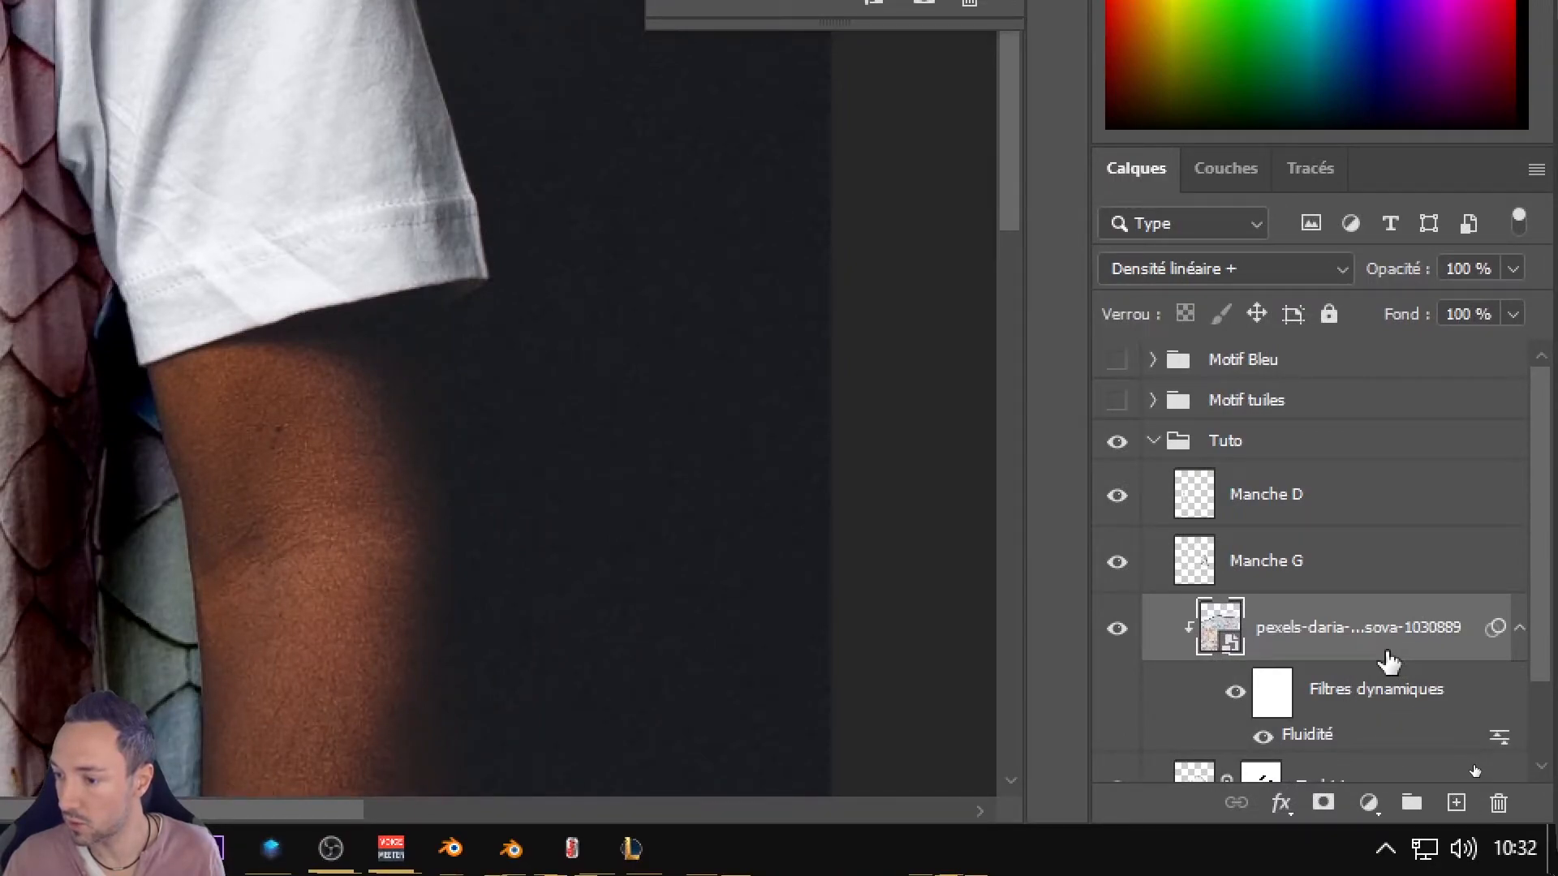
Step: Open the tile pattern layer's blending options and split the underlying layer's white limit to 230 / 255
{"action": "double_click", "coordinate": [1382, 629]}
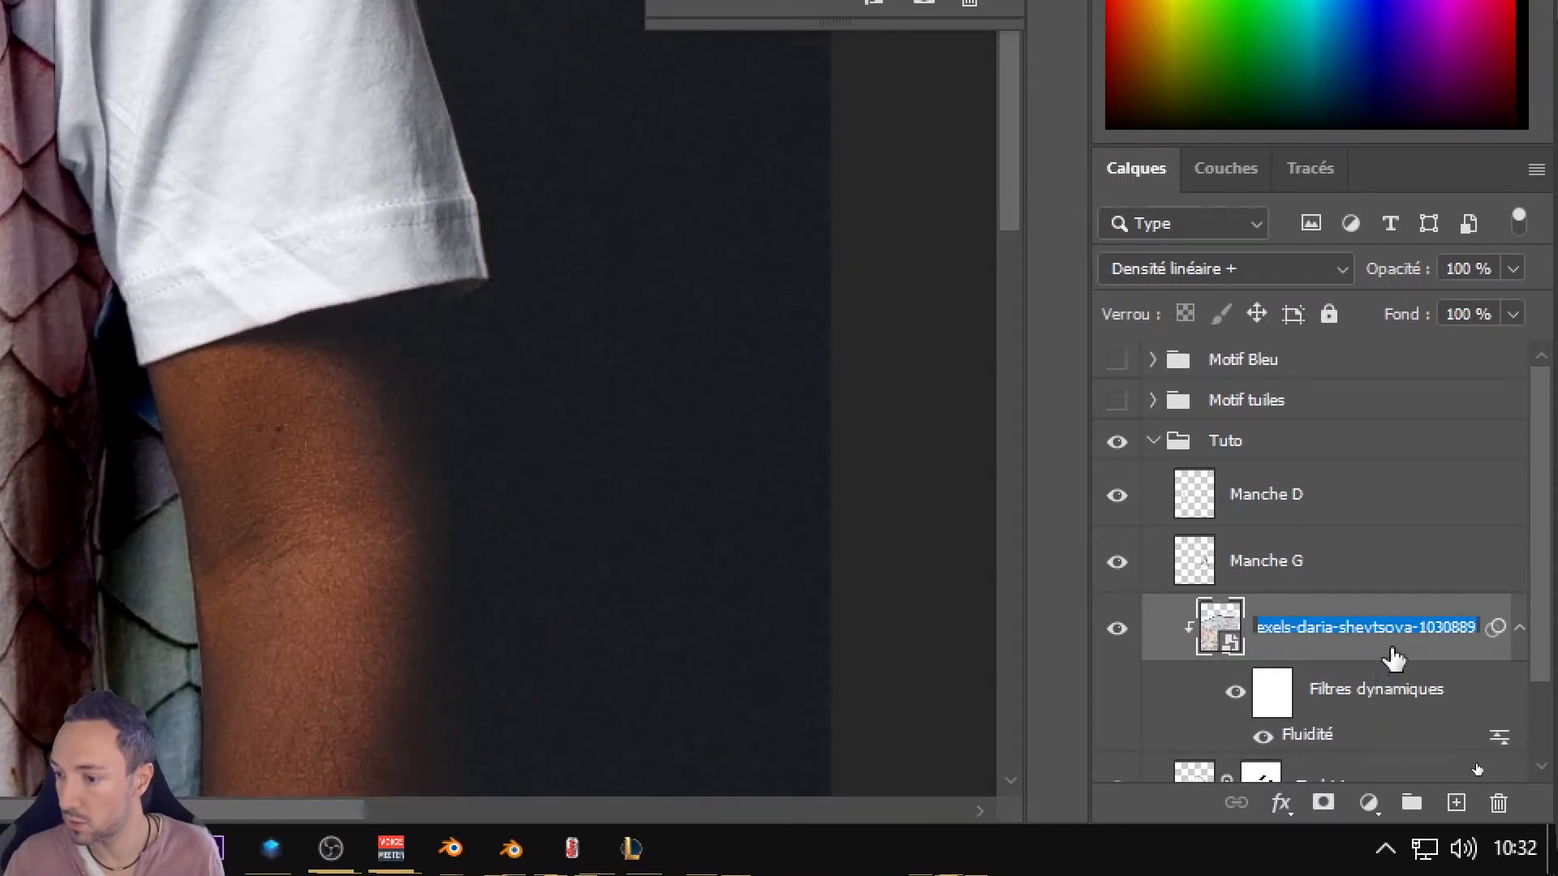
{"action": "left_click", "coordinate": [1392, 656]}
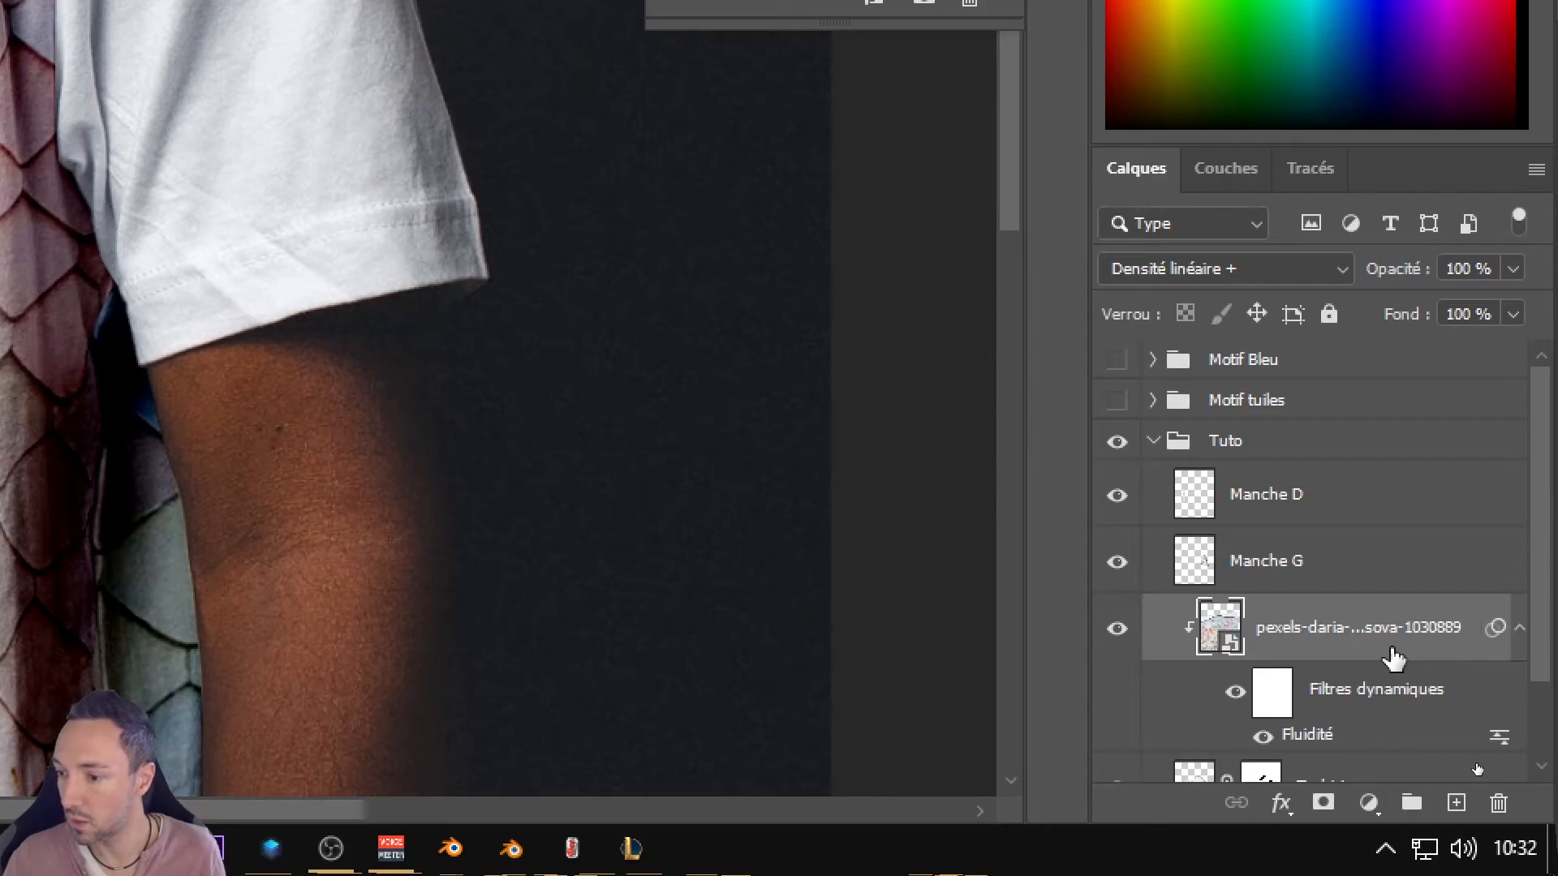
{"action": "double_click", "coordinate": [1393, 653]}
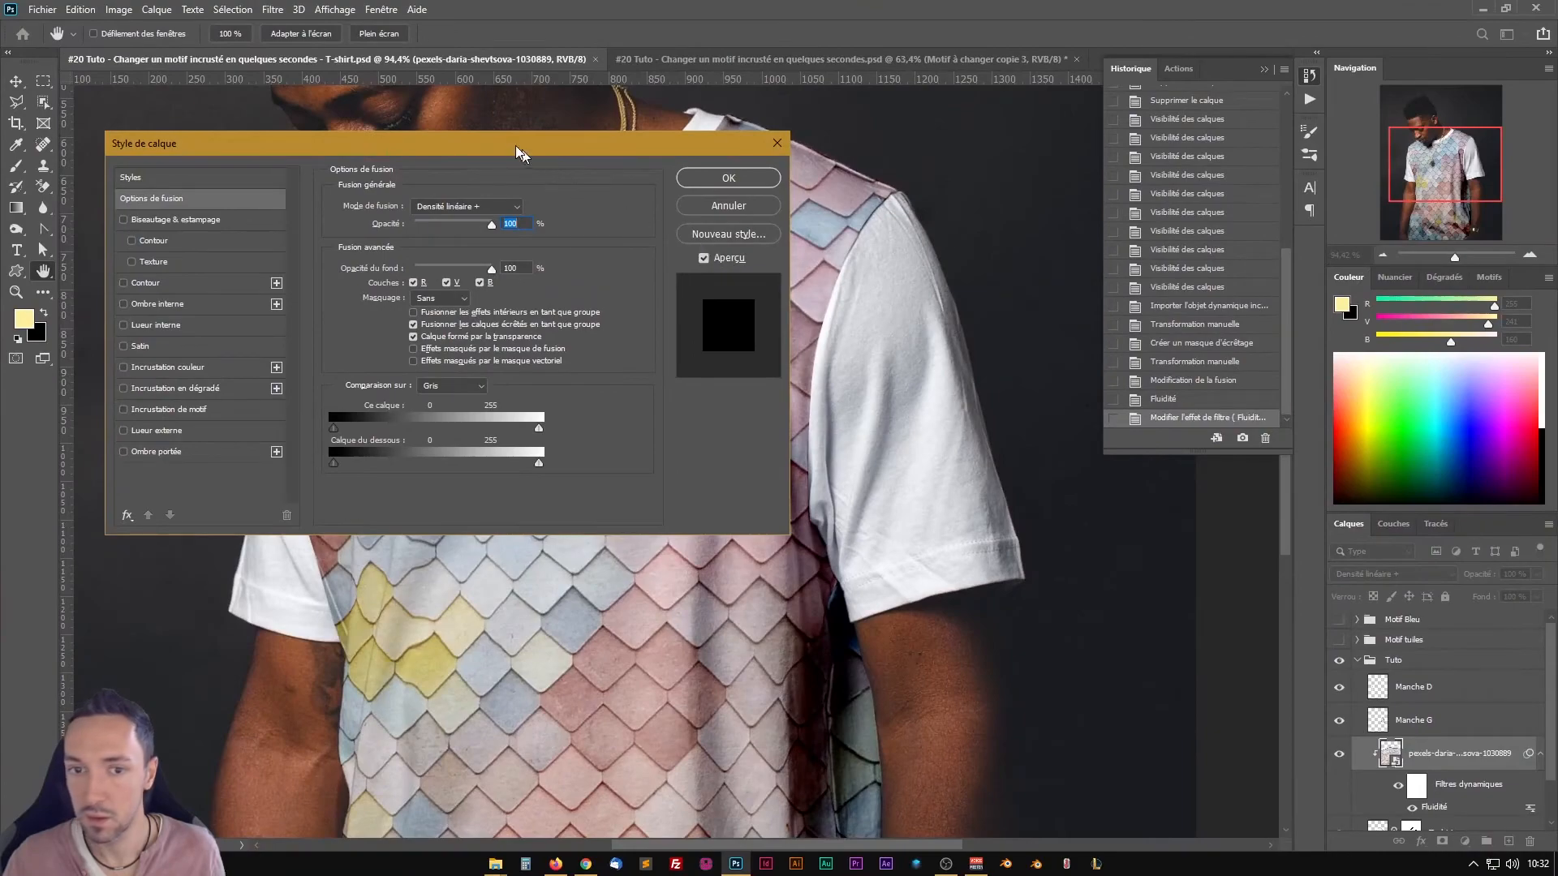
{"action": "left_click_drag", "start_coordinate": [479, 147], "coordinate": [1182, 101]}
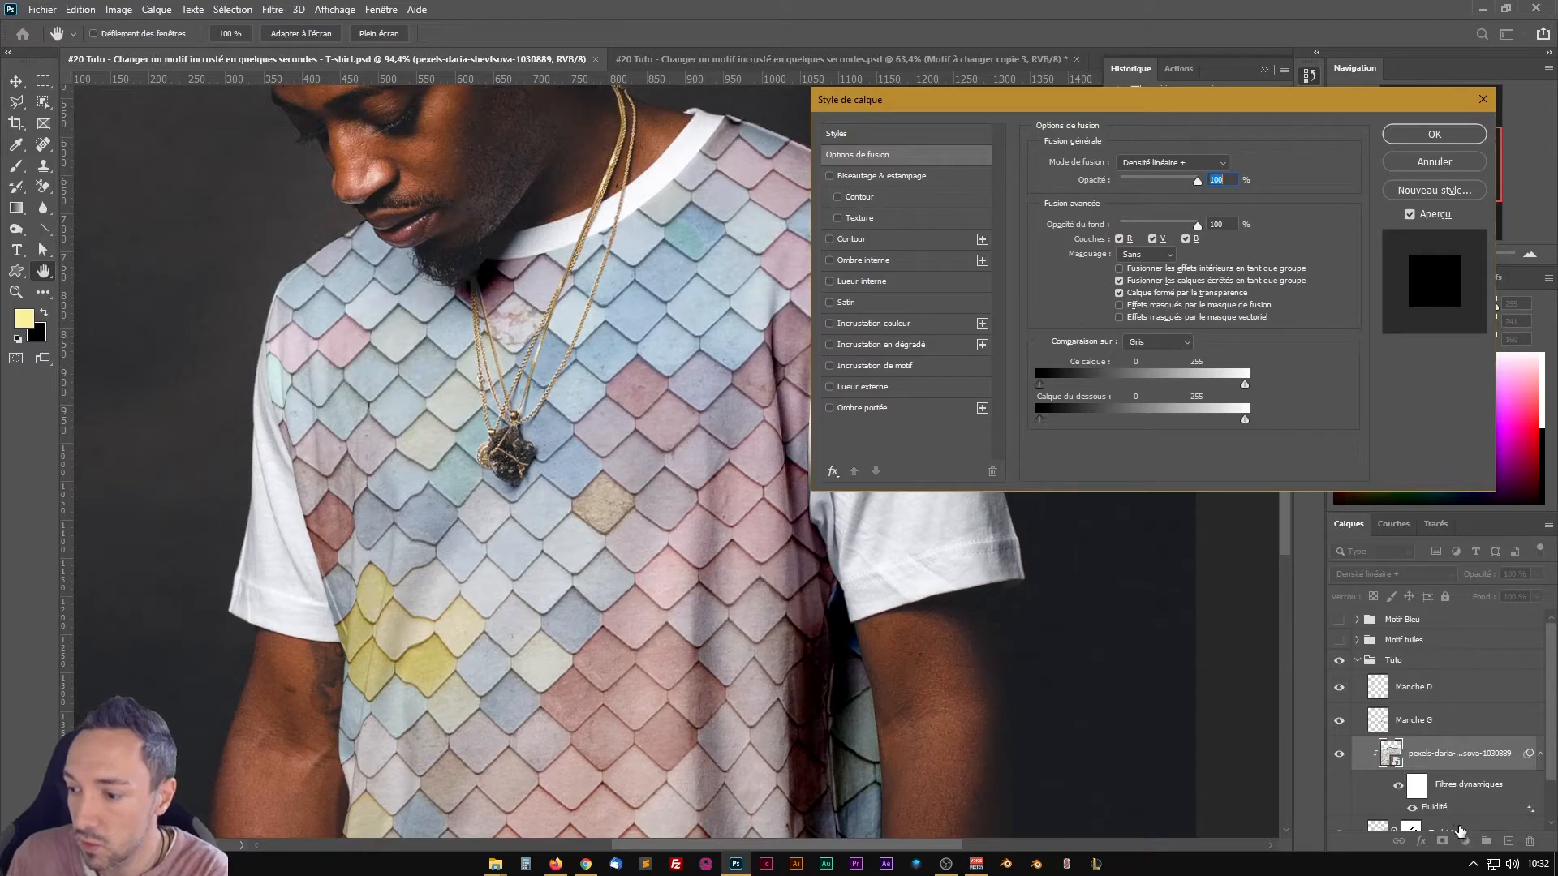
{"action": "scroll", "coordinate": [1461, 831], "scroll_direction": "down", "scroll_amount": 1}
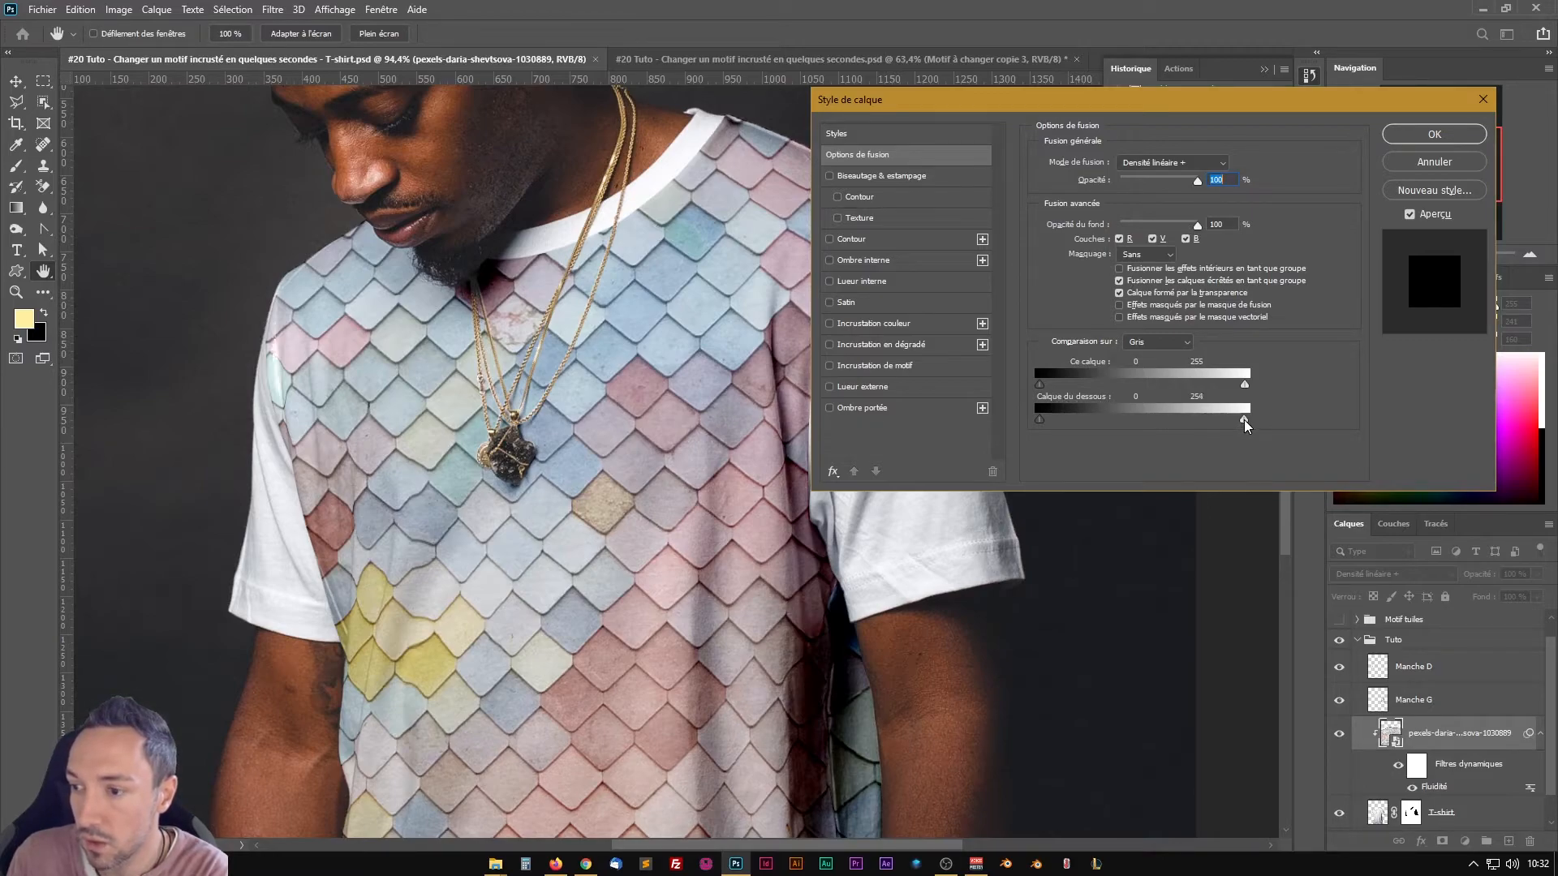
{"action": "left_click_drag", "start_coordinate": [1241, 420], "coordinate": [1225, 420]}
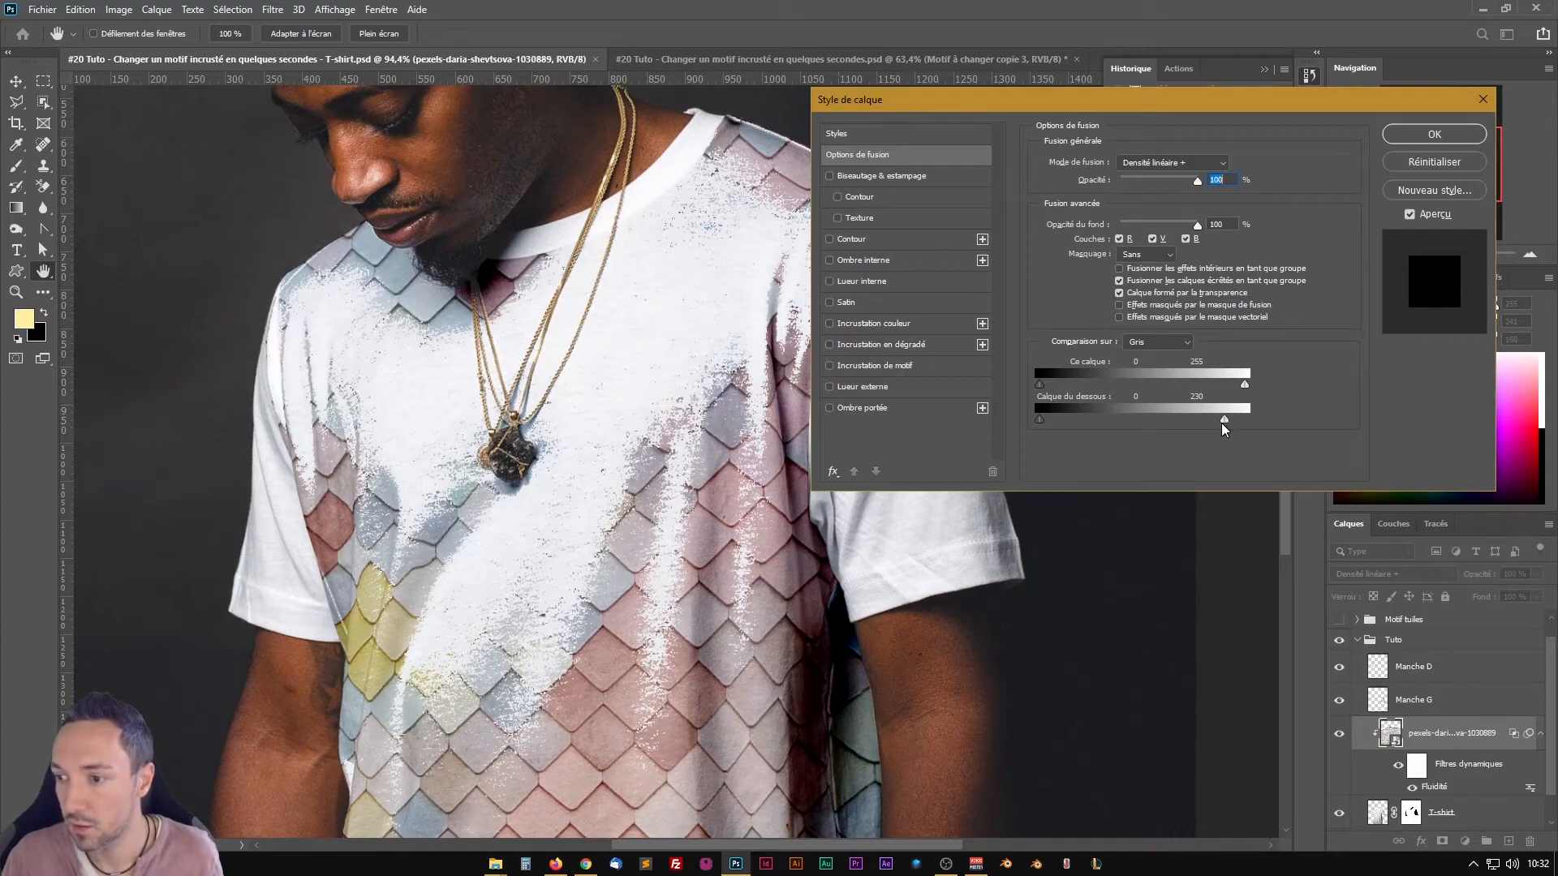
{"action": "left_click_drag", "start_coordinate": [1227, 421], "coordinate": [1244, 418]}
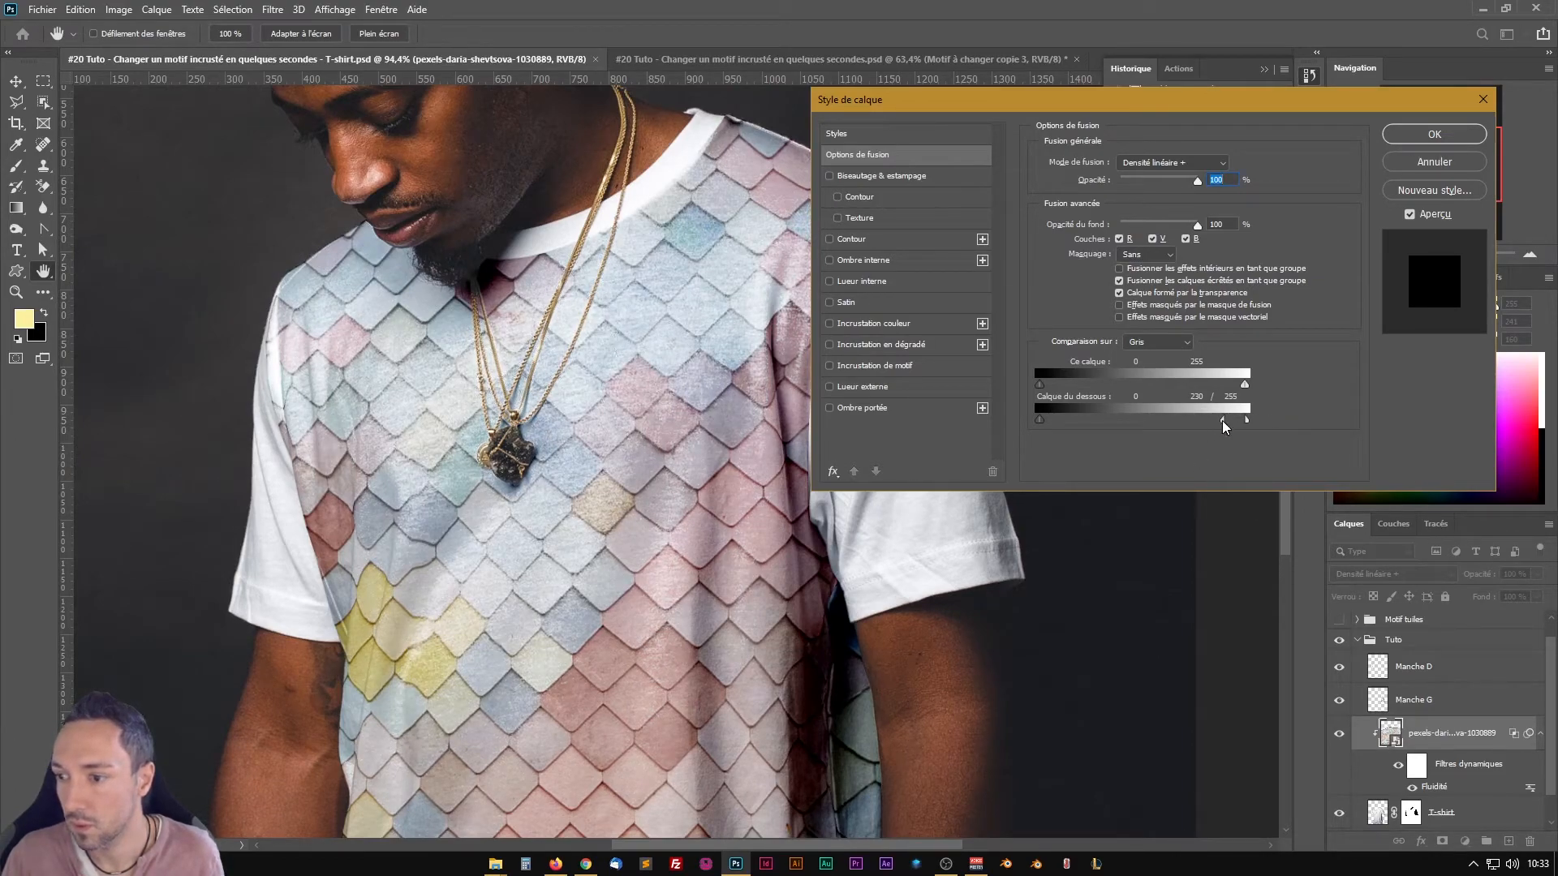
Step: Set the underlying layer's white blending range to 219 / 255 and apply the layer style
{"action": "left_click_drag", "start_coordinate": [1222, 421], "coordinate": [1225, 421]}
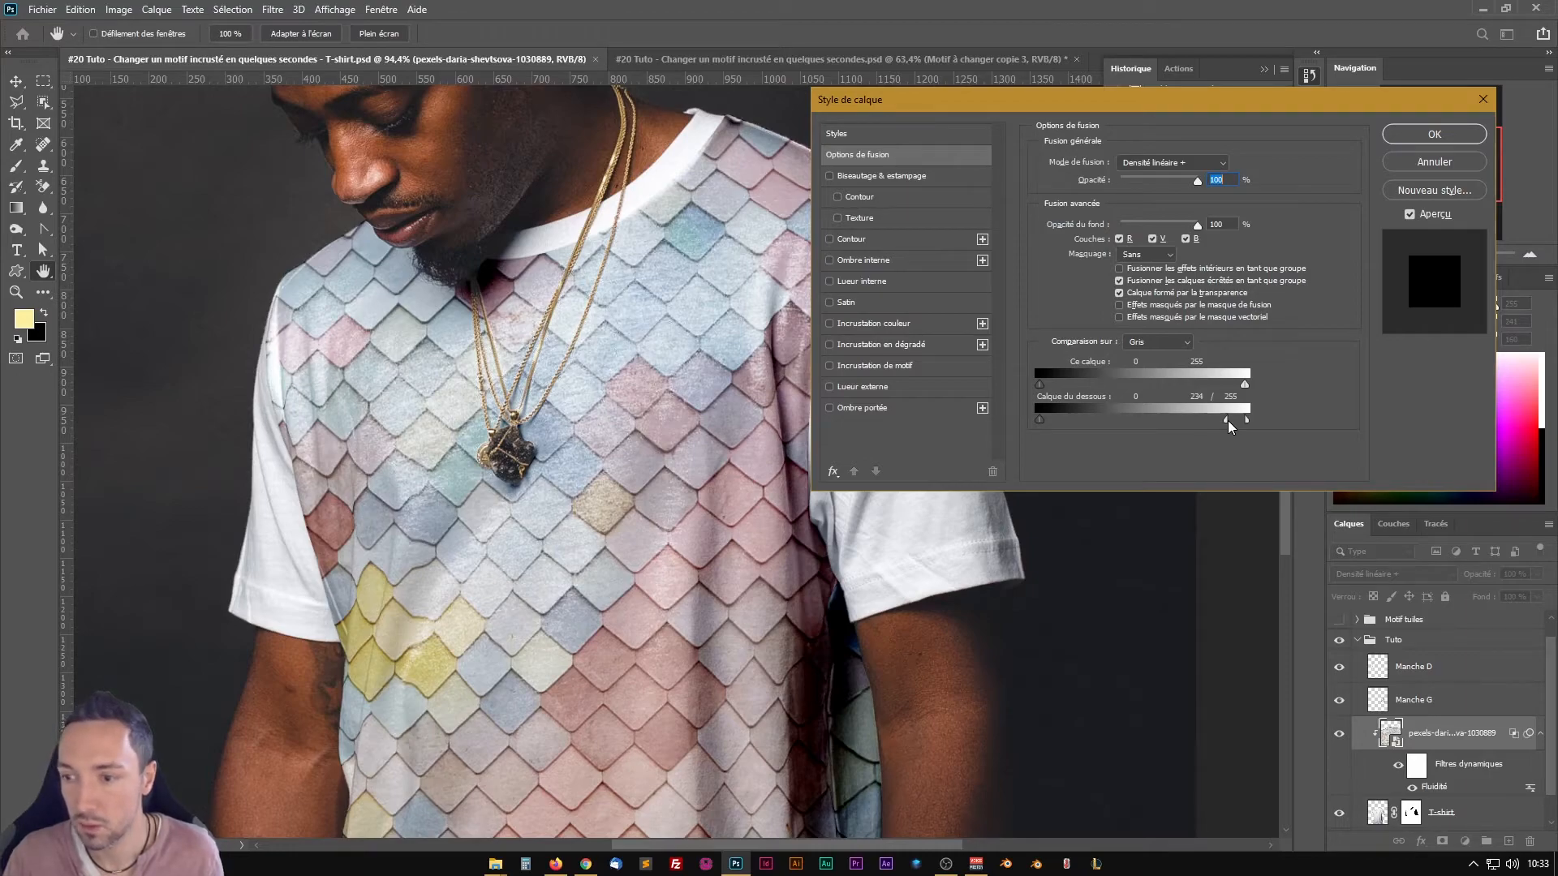
{"action": "left_click_drag", "start_coordinate": [1230, 420], "coordinate": [1209, 421]}
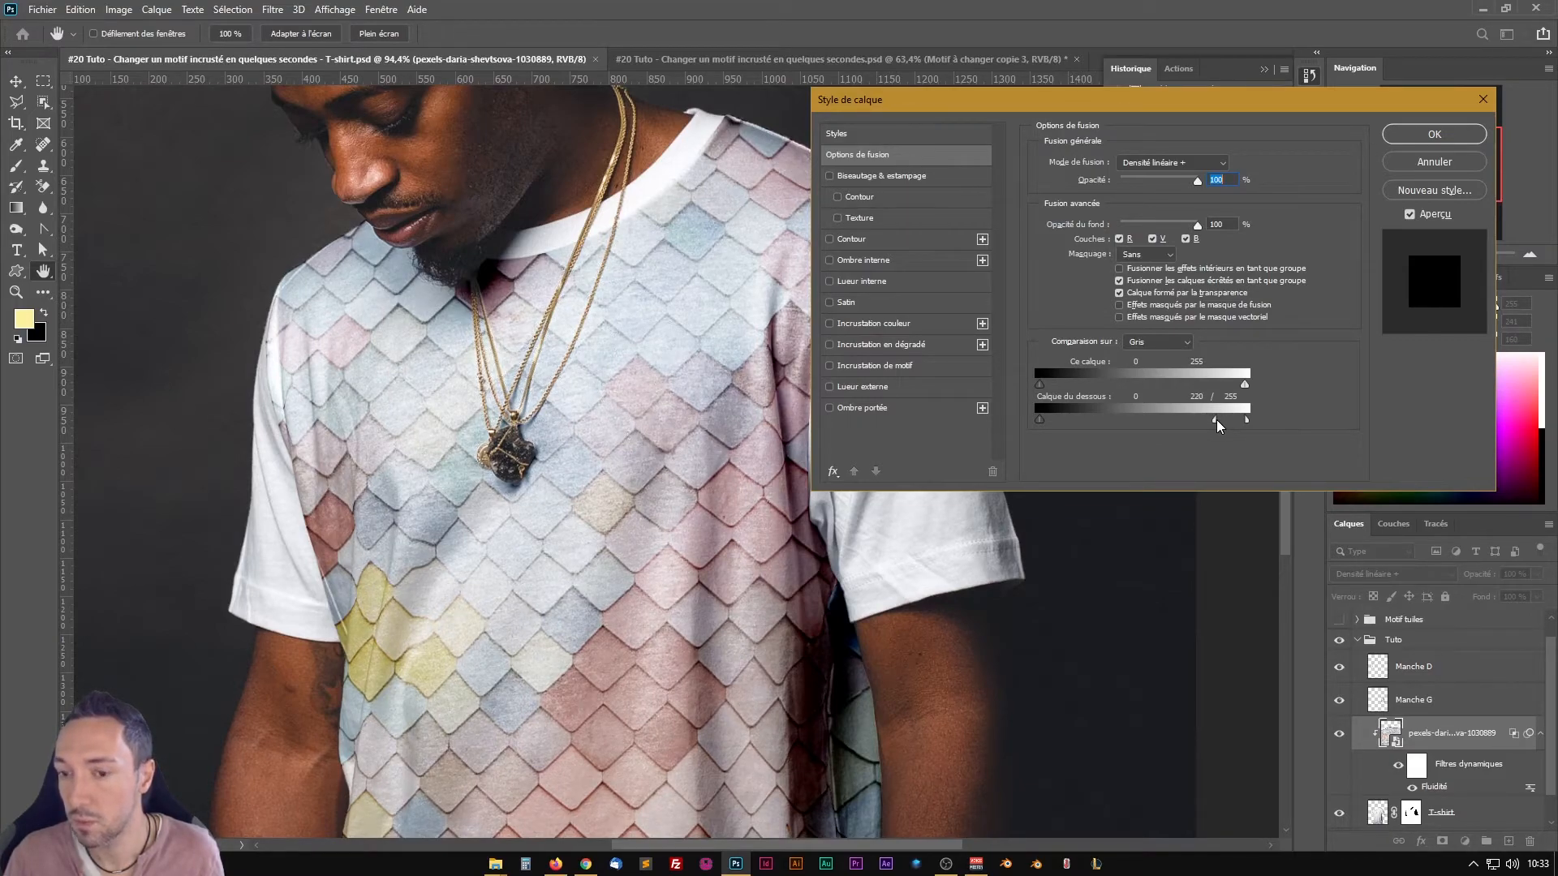
{"action": "left_click_drag", "start_coordinate": [1216, 420], "coordinate": [1215, 421]}
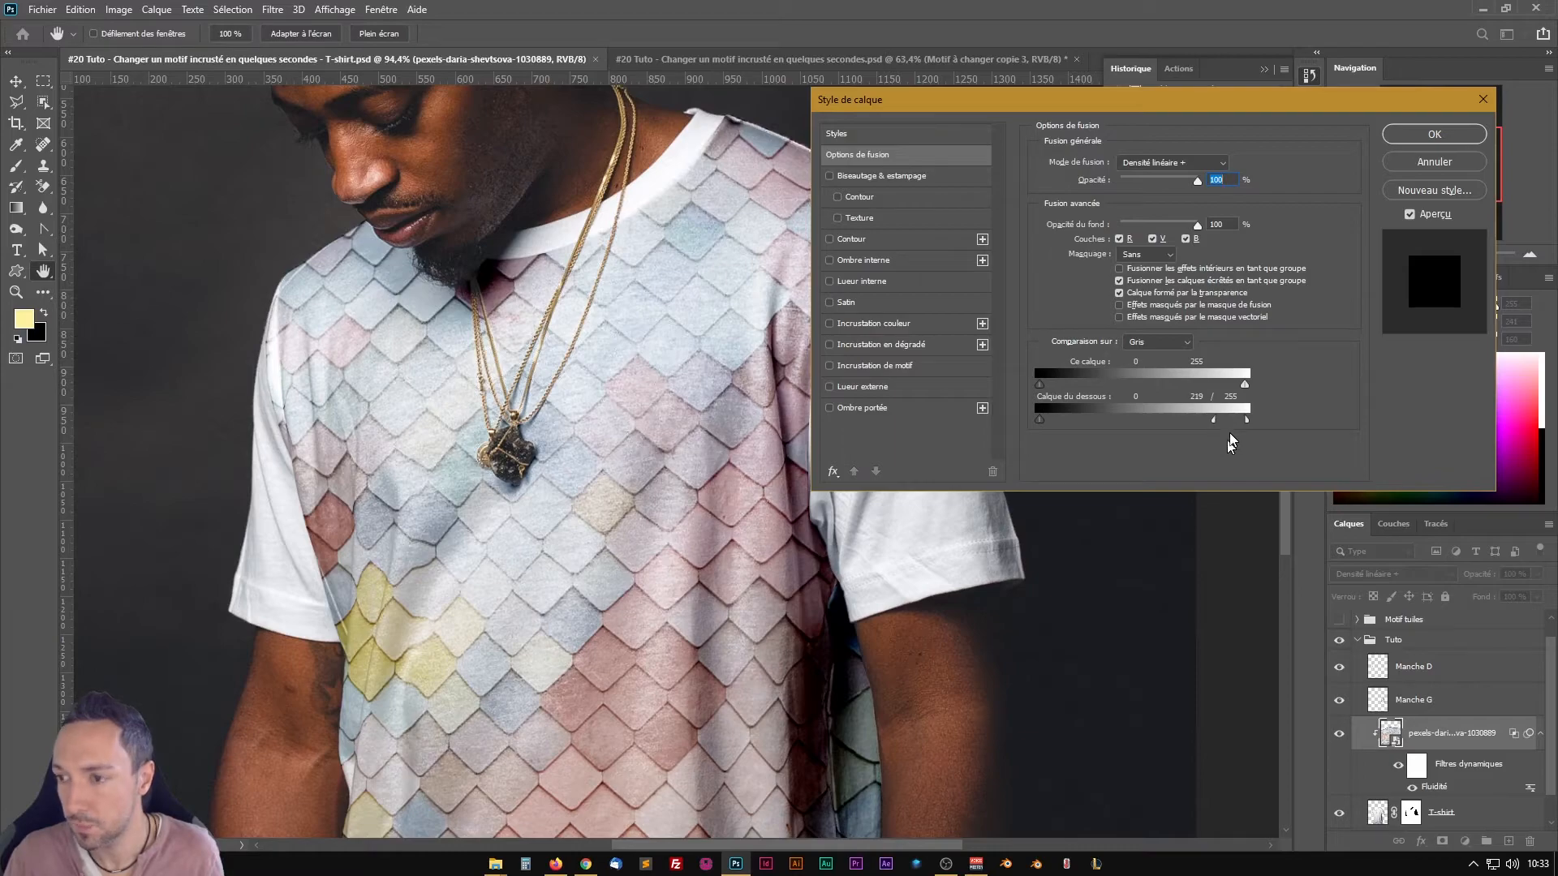
{"action": "left_click", "coordinate": [1412, 133]}
Step: Examine the blended tile pattern across the whole shirt and up close beside the bare white sleeve, with the history hidden
{"action": "scroll", "coordinate": [939, 506], "scroll_direction": "down", "scroll_amount": 3}
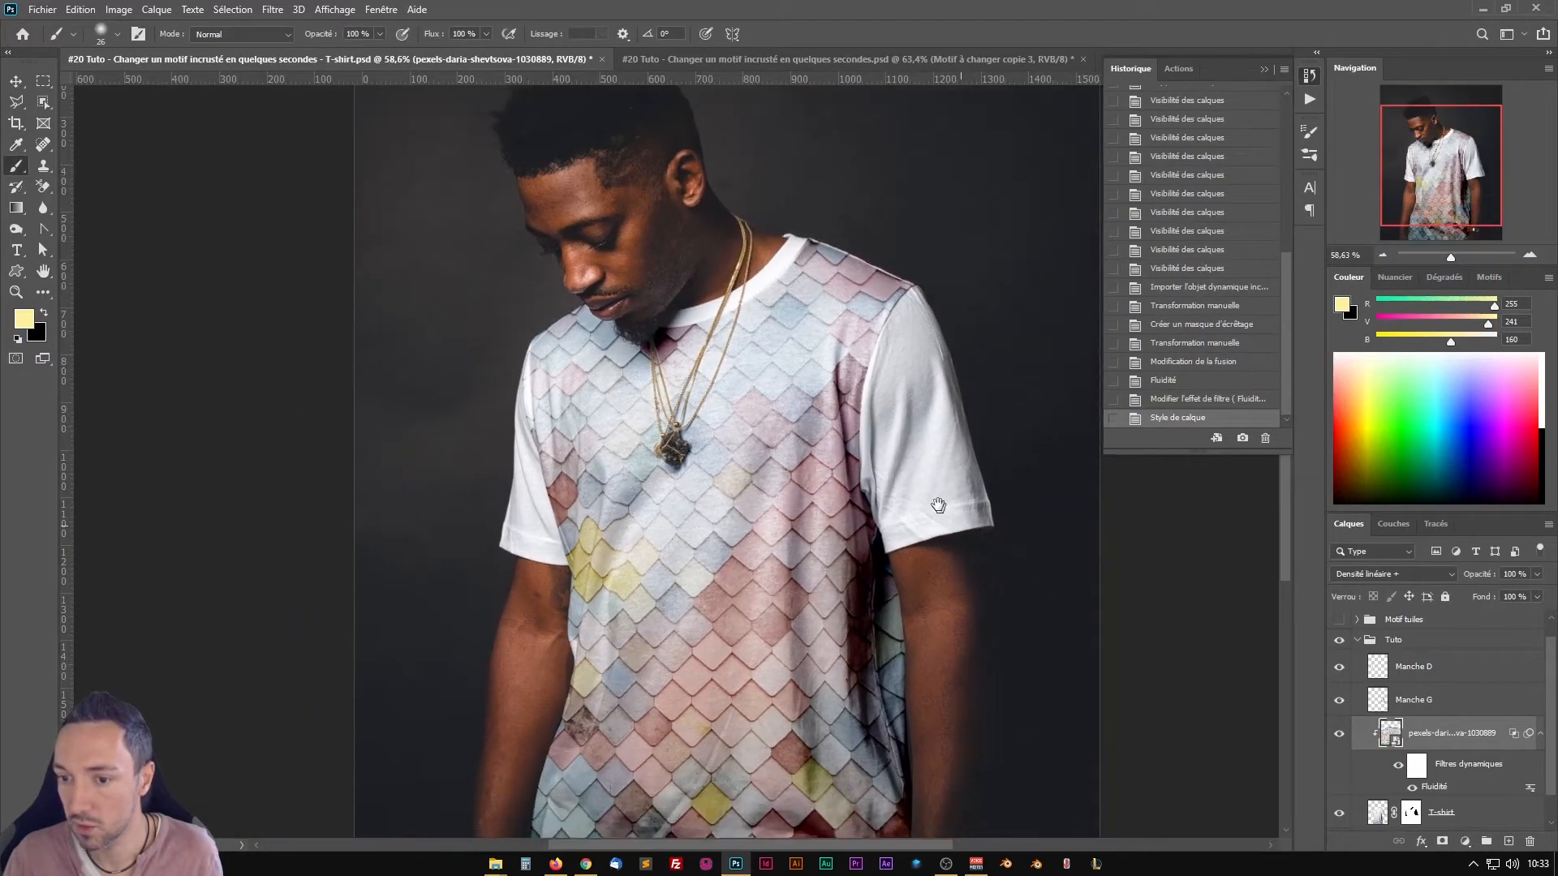
{"action": "left_click_drag", "start_coordinate": [939, 506], "coordinate": [879, 395]}
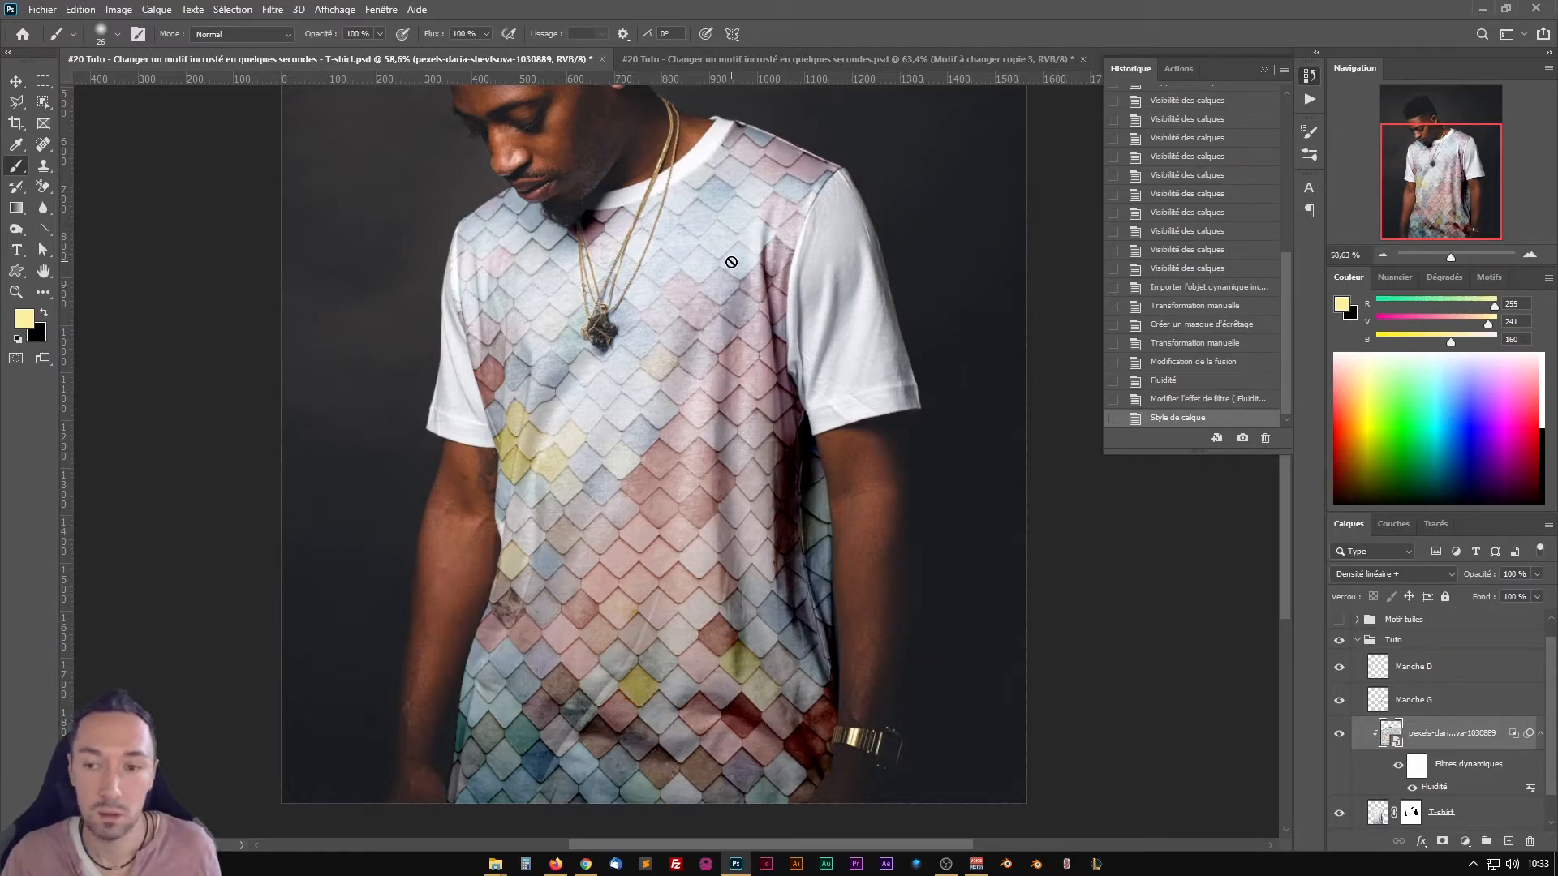
{"action": "left_click_drag", "start_coordinate": [828, 280], "coordinate": [781, 365]}
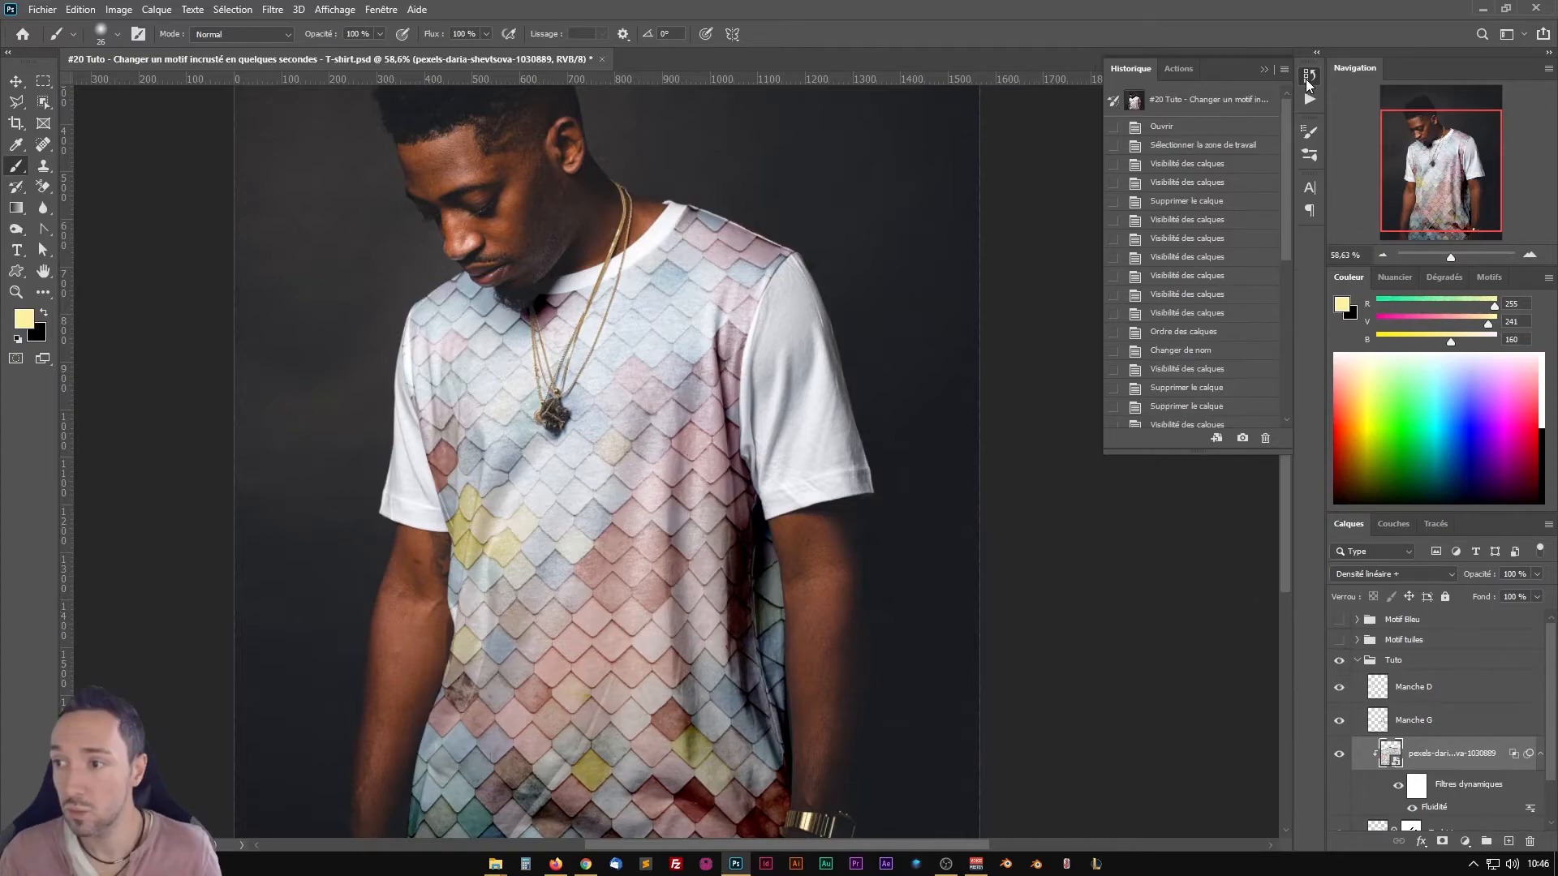
{"action": "left_click", "coordinate": [1308, 76]}
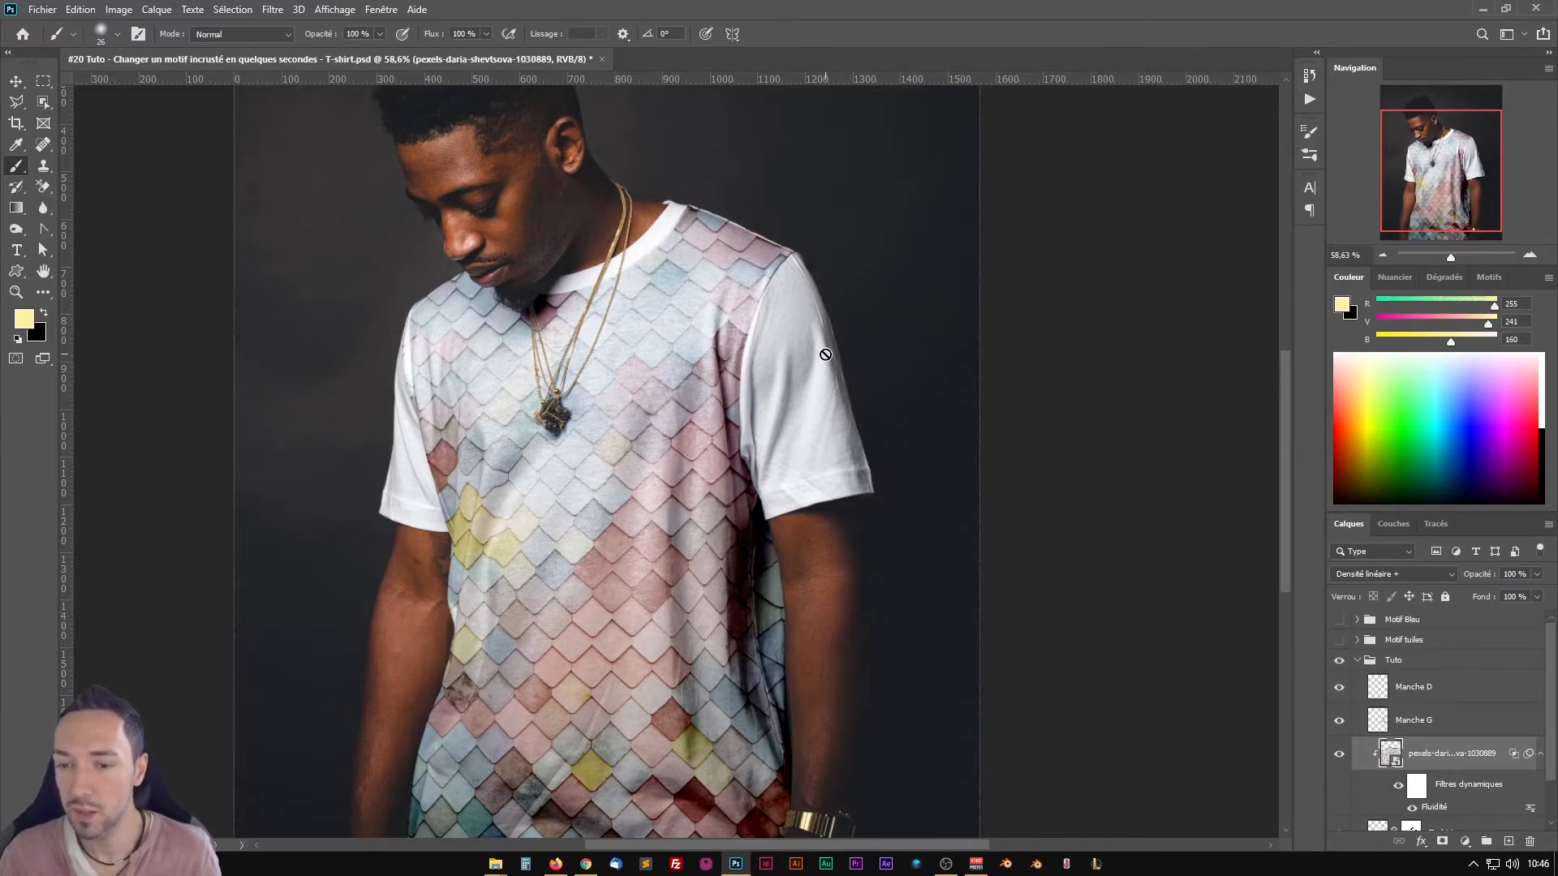
{"action": "scroll", "coordinate": [617, 459], "scroll_direction": "up", "scroll_amount": 2}
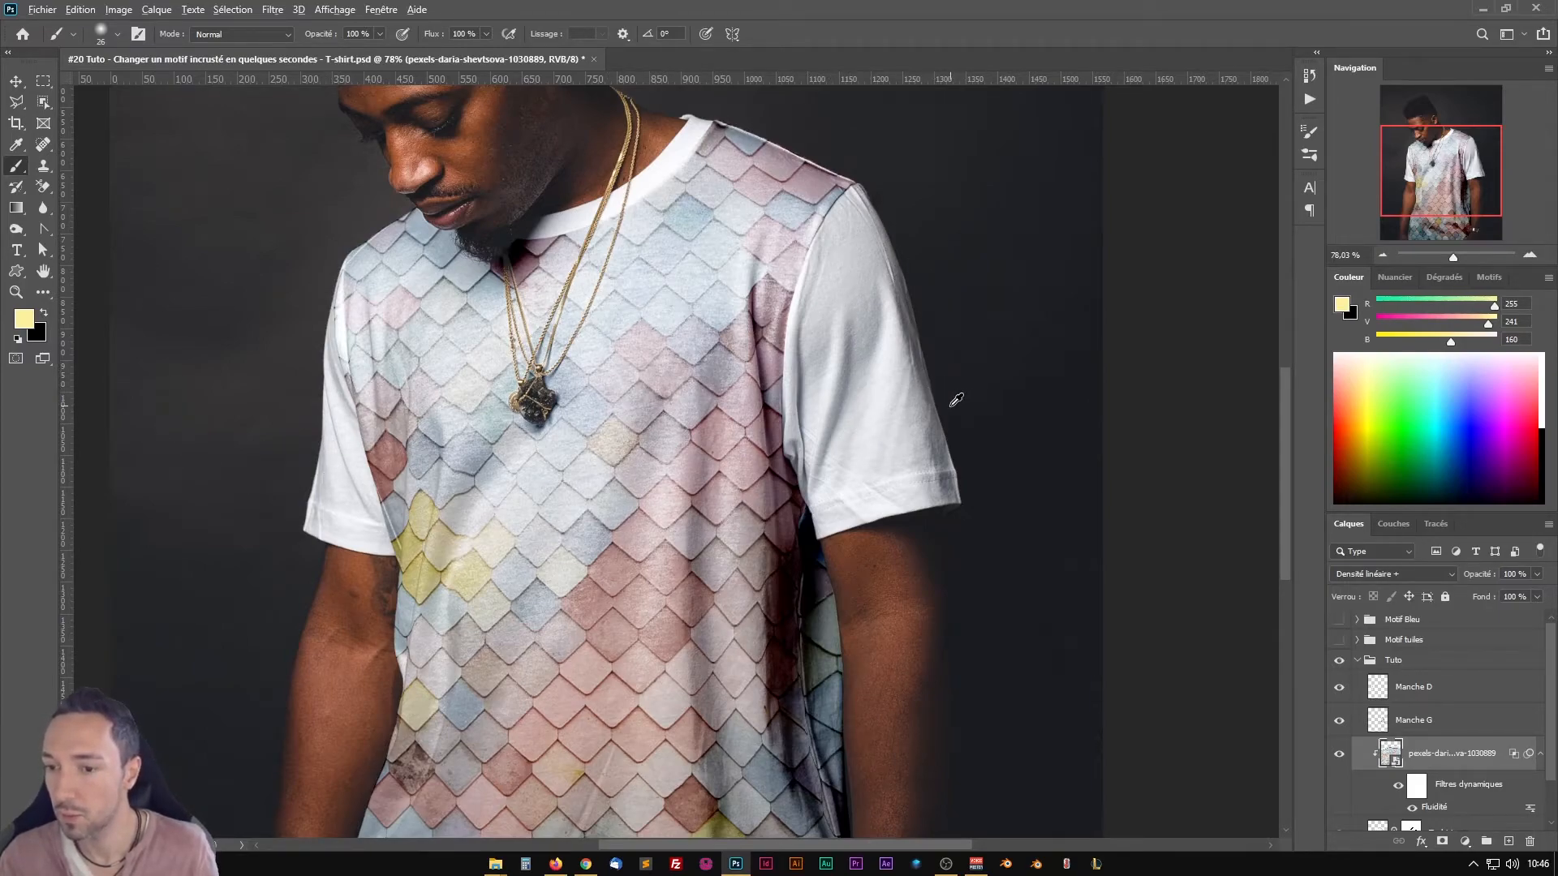
{"action": "scroll", "coordinate": [953, 394], "scroll_direction": "up", "scroll_amount": 3}
{"action": "scroll", "coordinate": [860, 390], "scroll_direction": "up", "scroll_amount": 2}
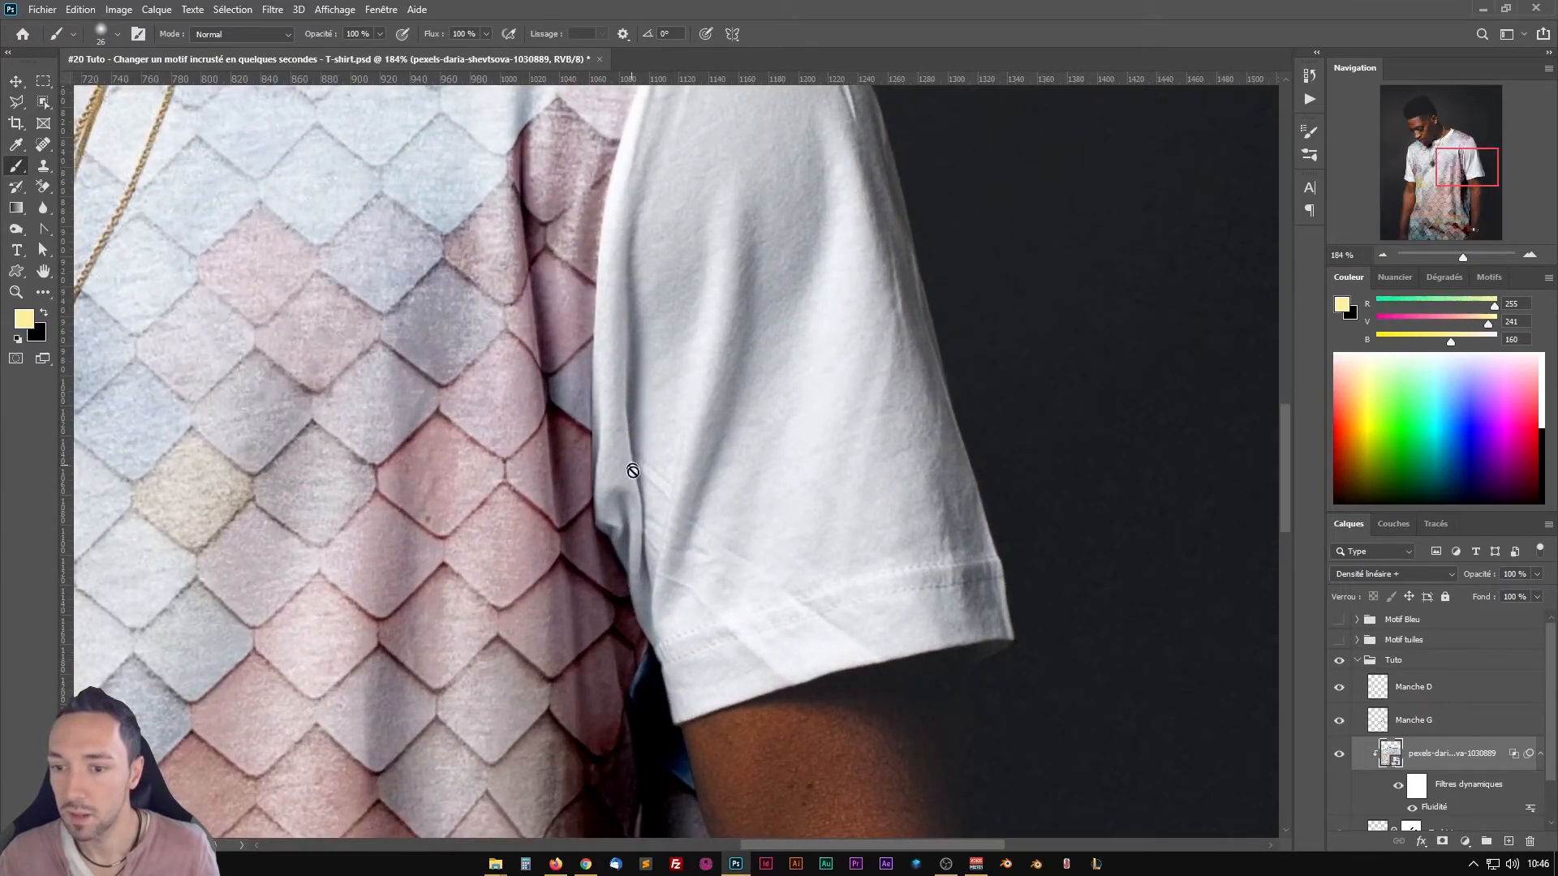
{"action": "scroll", "coordinate": [610, 419], "scroll_direction": "down", "scroll_amount": 3}
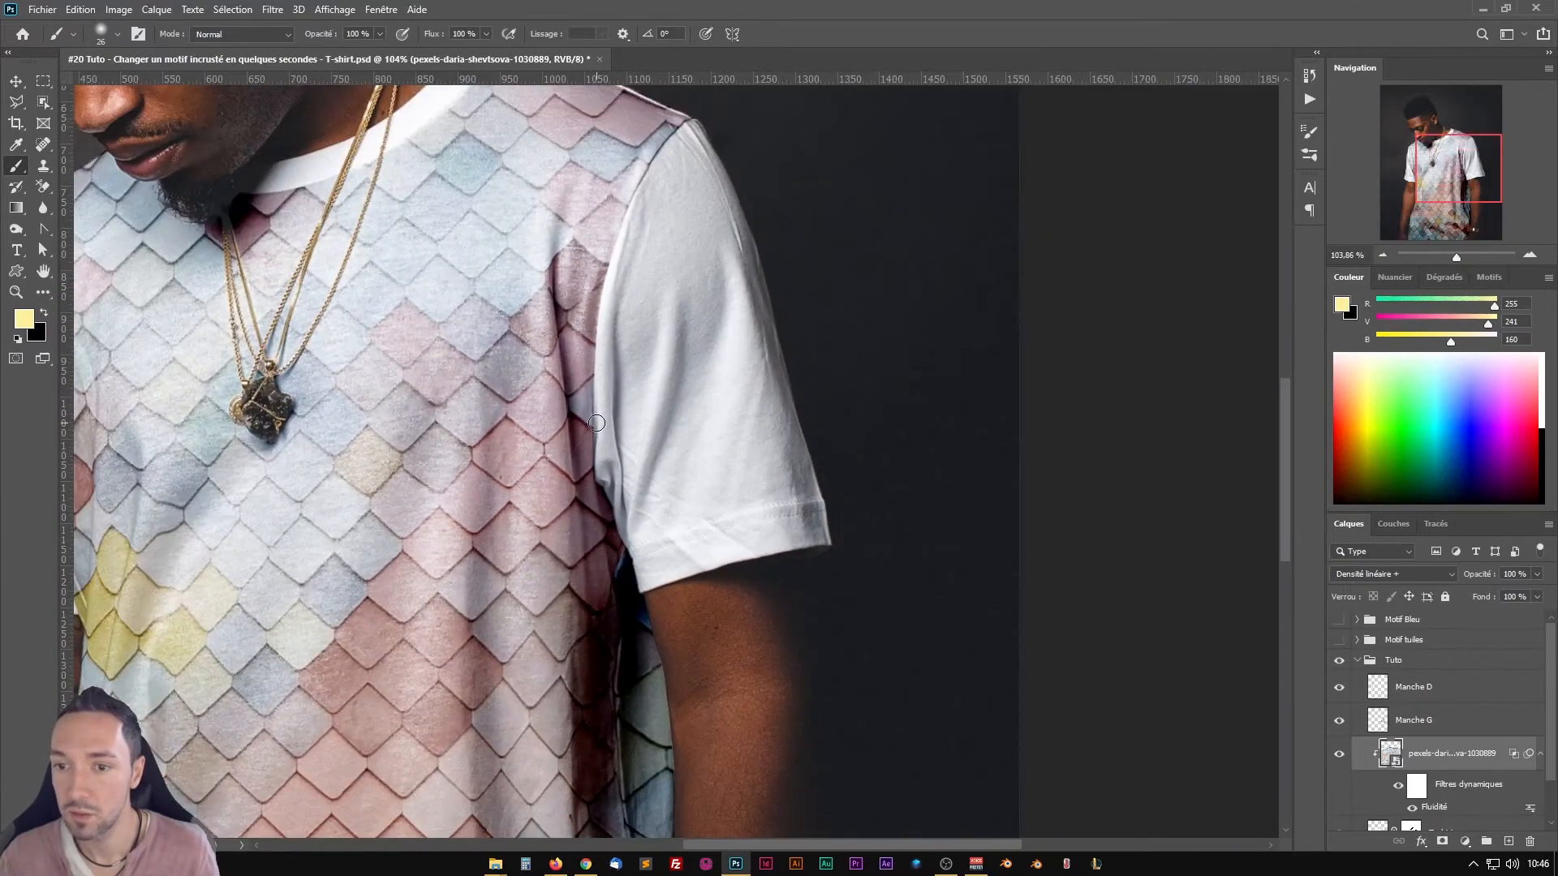
{"action": "scroll", "coordinate": [470, 453], "scroll_direction": "left", "scroll_amount": 3}
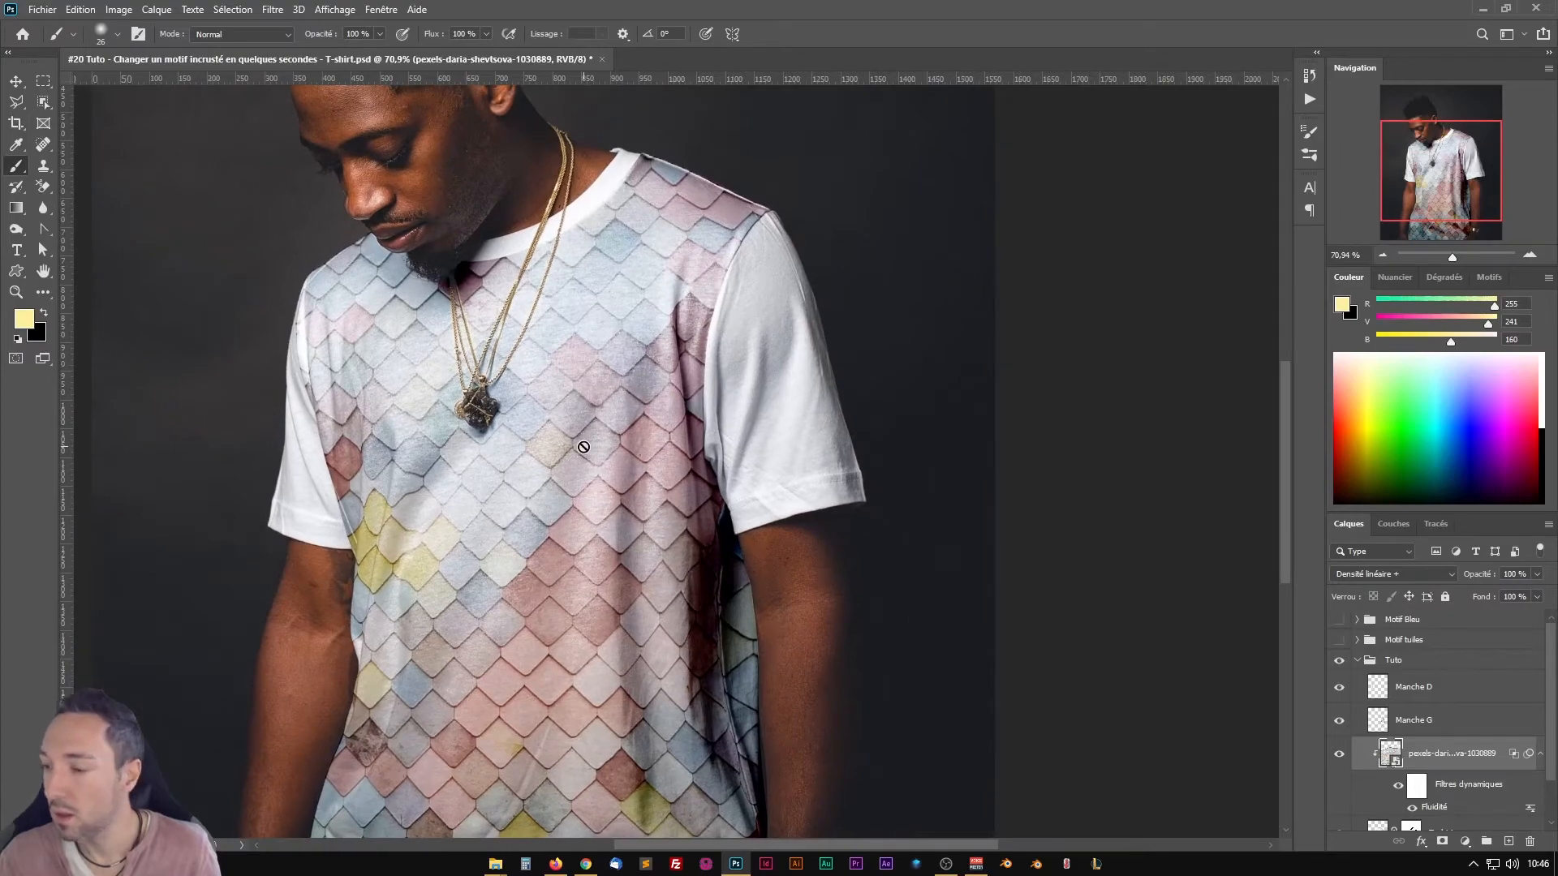
Step: Duplicate the Tuto group and rename the copy "Tuto 2"
{"action": "left_click", "coordinate": [1356, 661]}
{"action": "left_click", "coordinate": [1396, 661]}
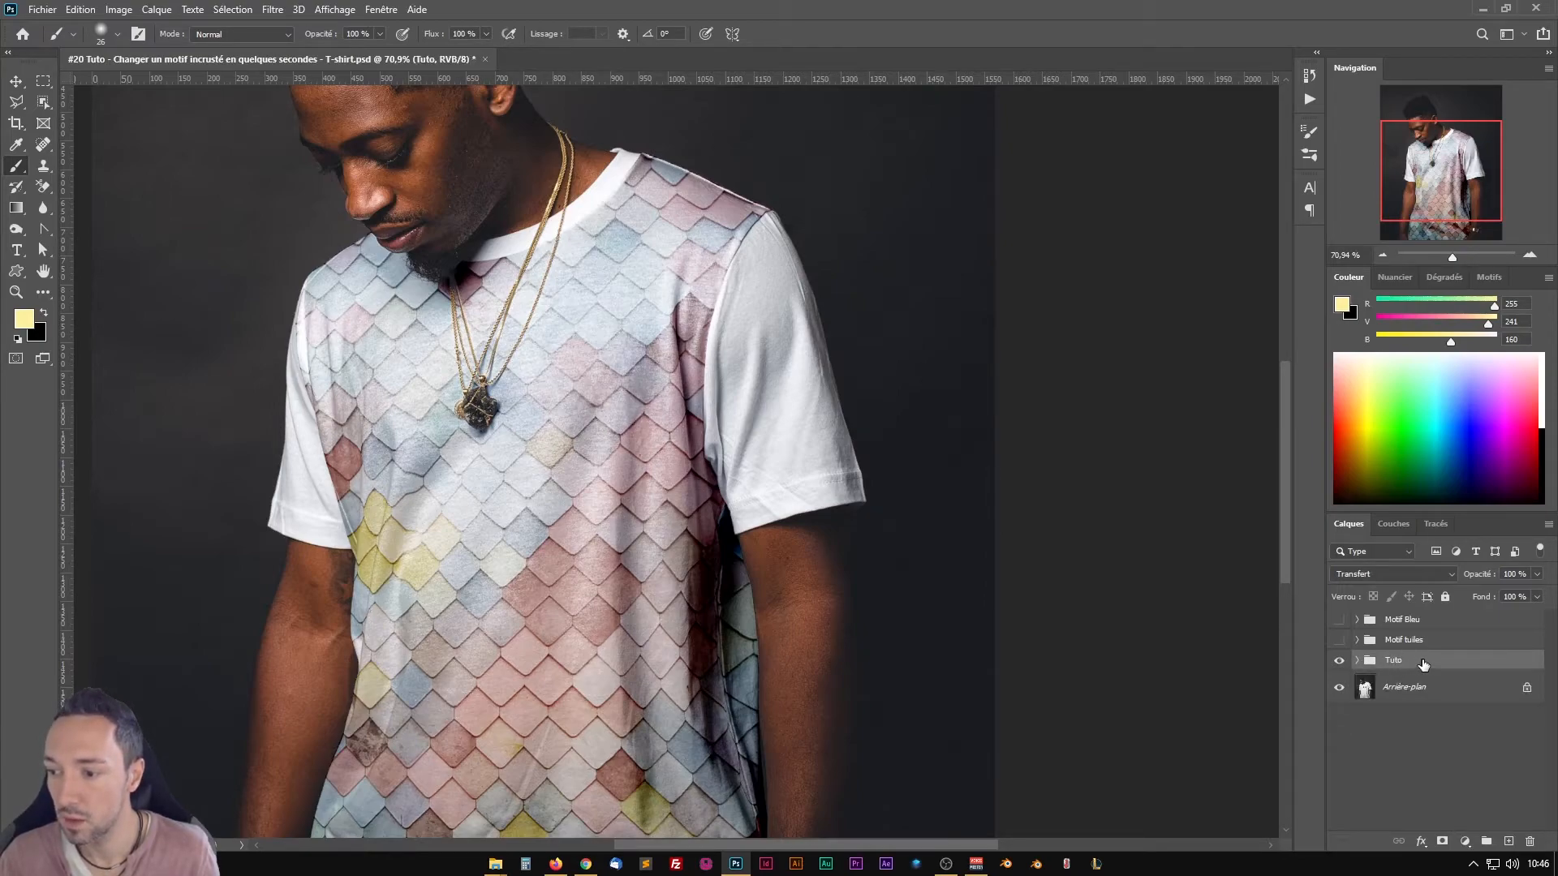
{"action": "left_click_drag", "start_coordinate": [1425, 664], "coordinate": [1424, 650]}
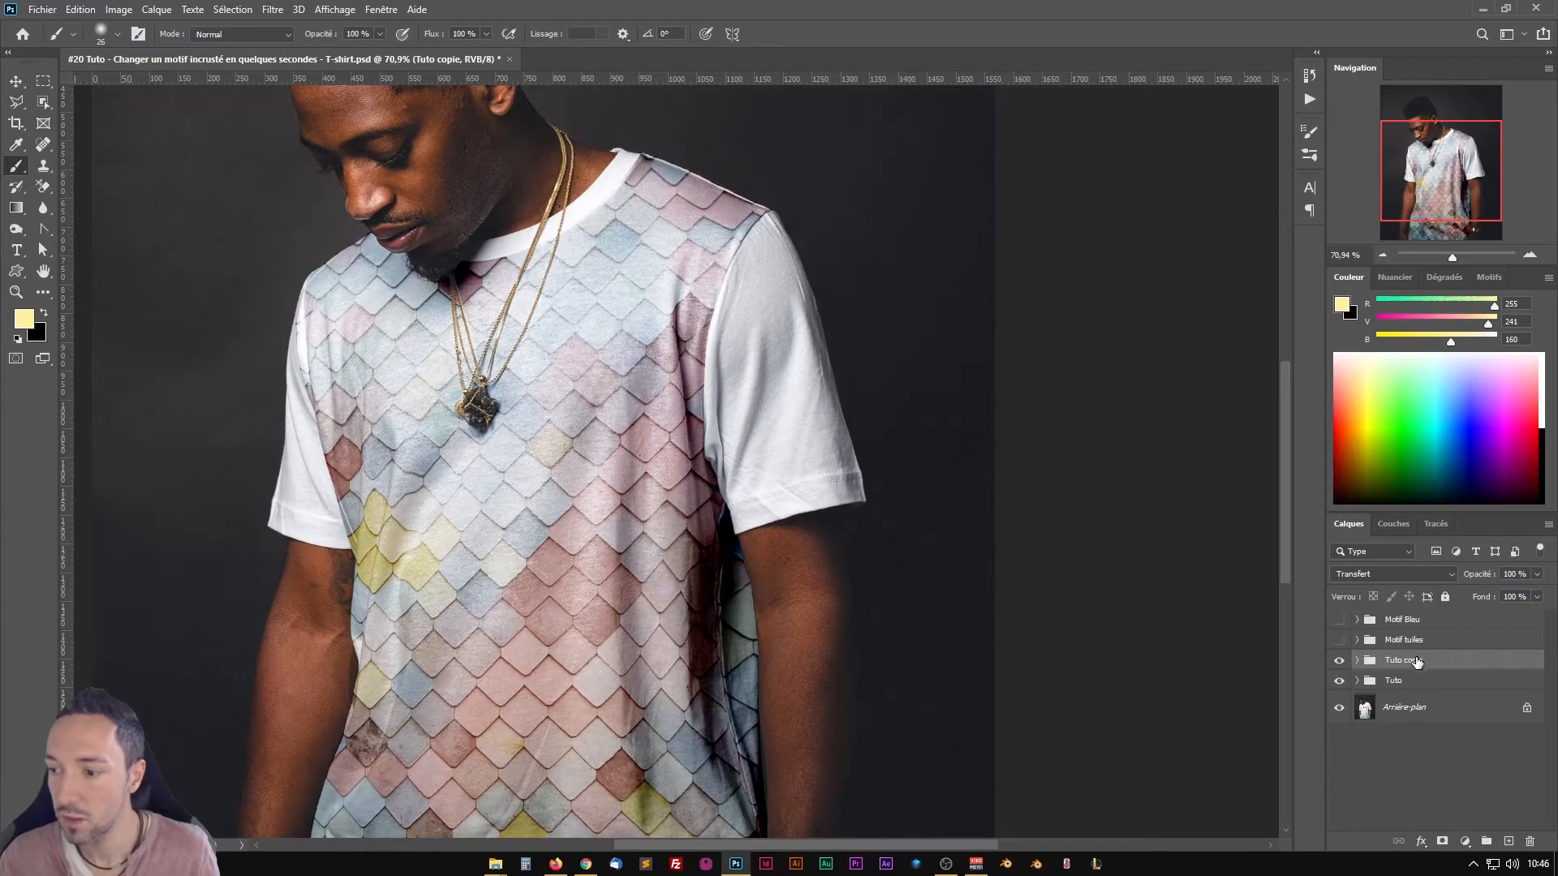
{"action": "double_click", "coordinate": [1416, 659]}
{"action": "type", "text": "Tuto 2"}
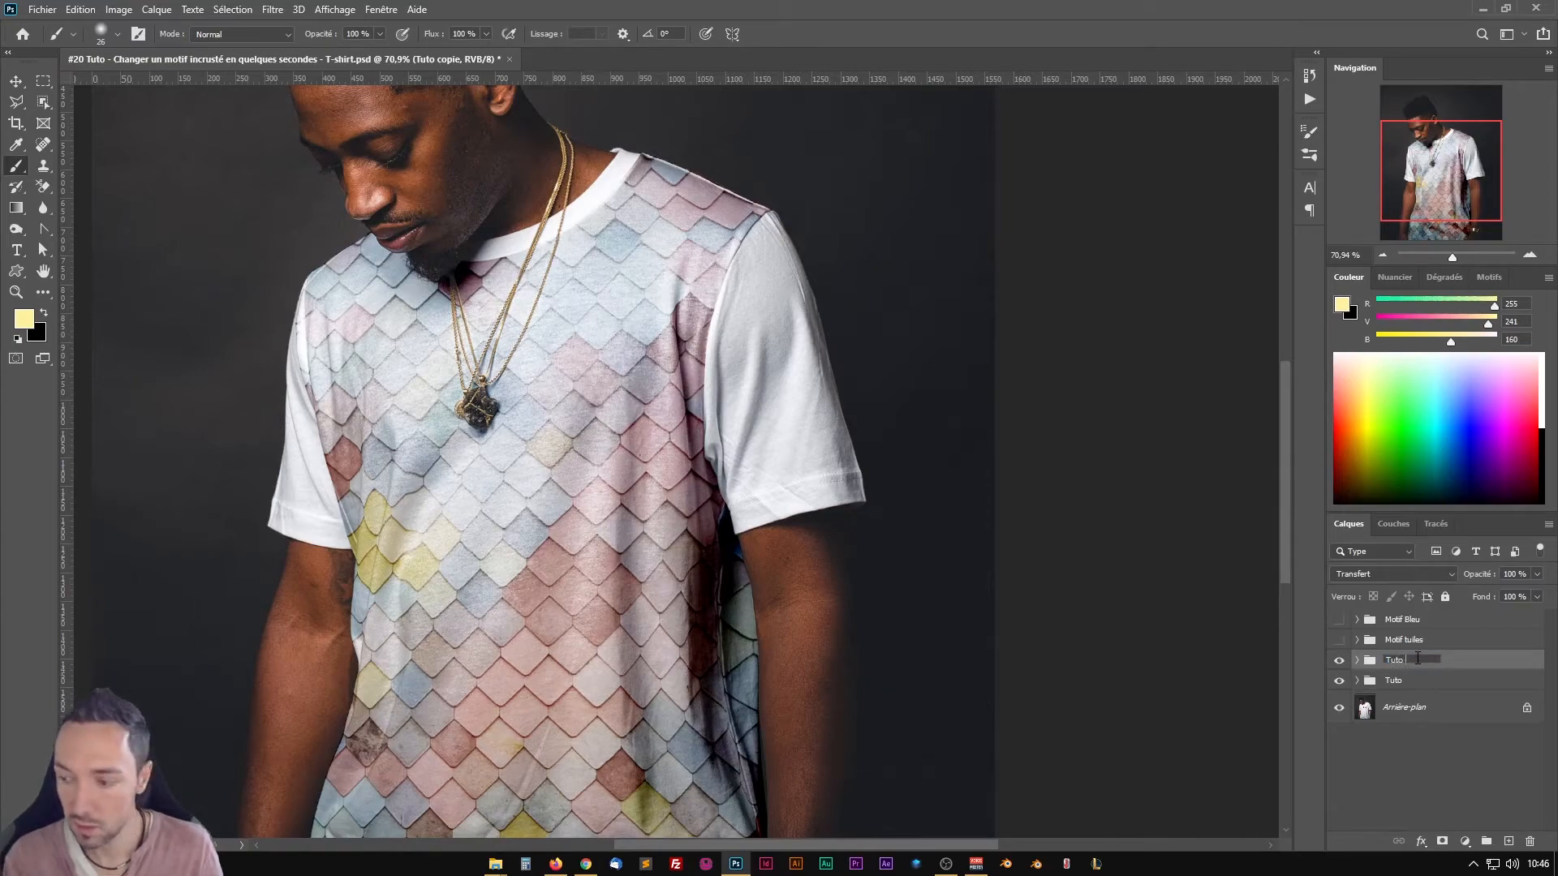
{"action": "key", "text": "Return"}
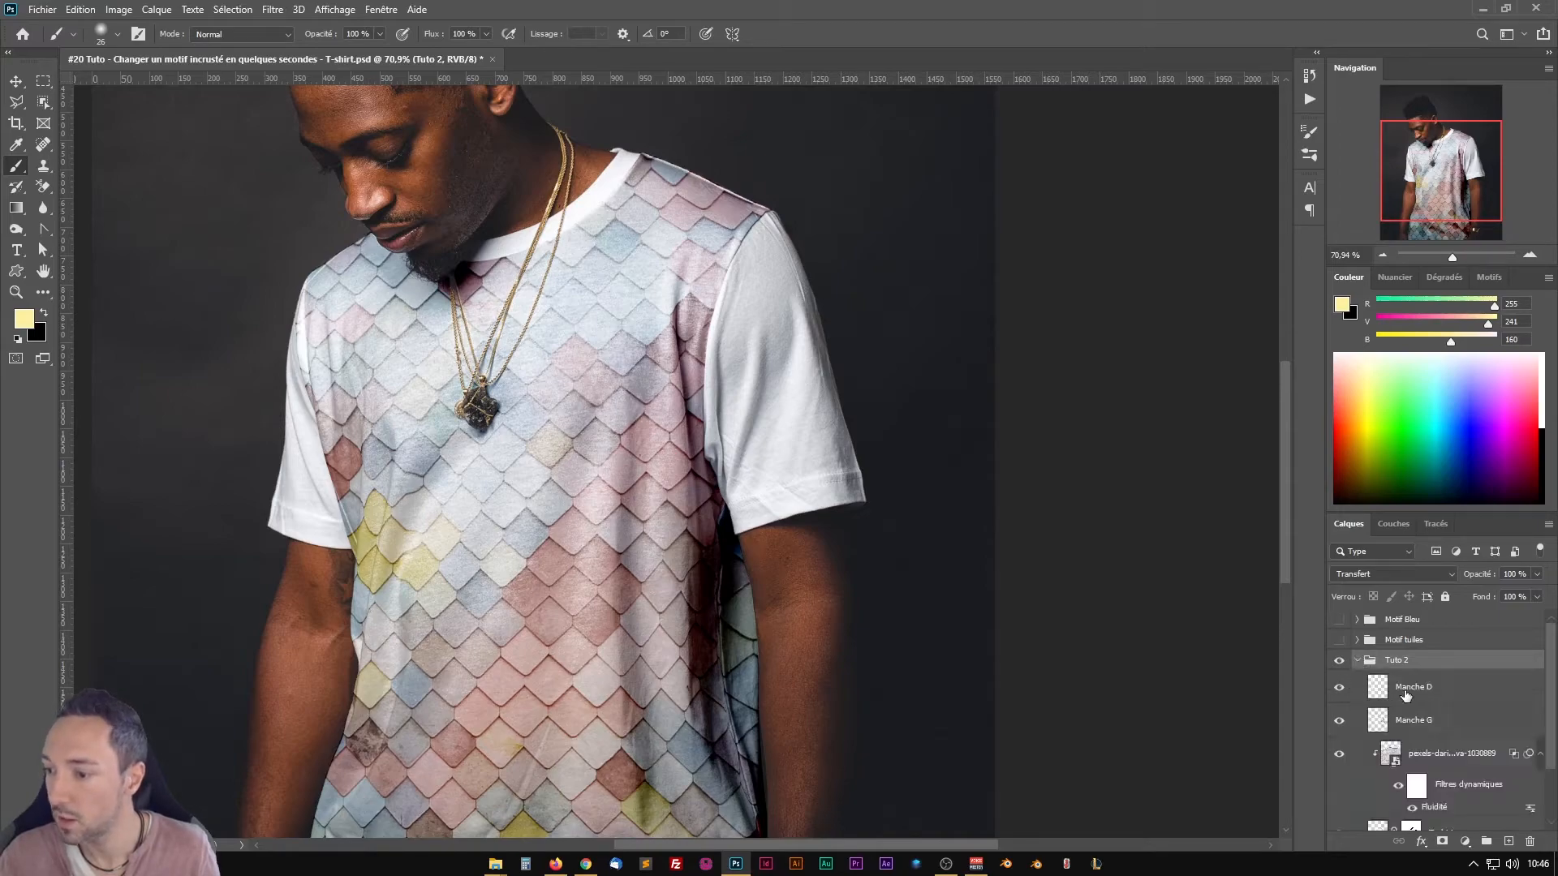
Step: View the source image inside the Tuto 2 group's tile pattern smart object and close it without changes
{"action": "left_click", "coordinate": [1357, 660]}
{"action": "scroll", "coordinate": [1453, 711], "scroll_direction": "down", "scroll_amount": 2}
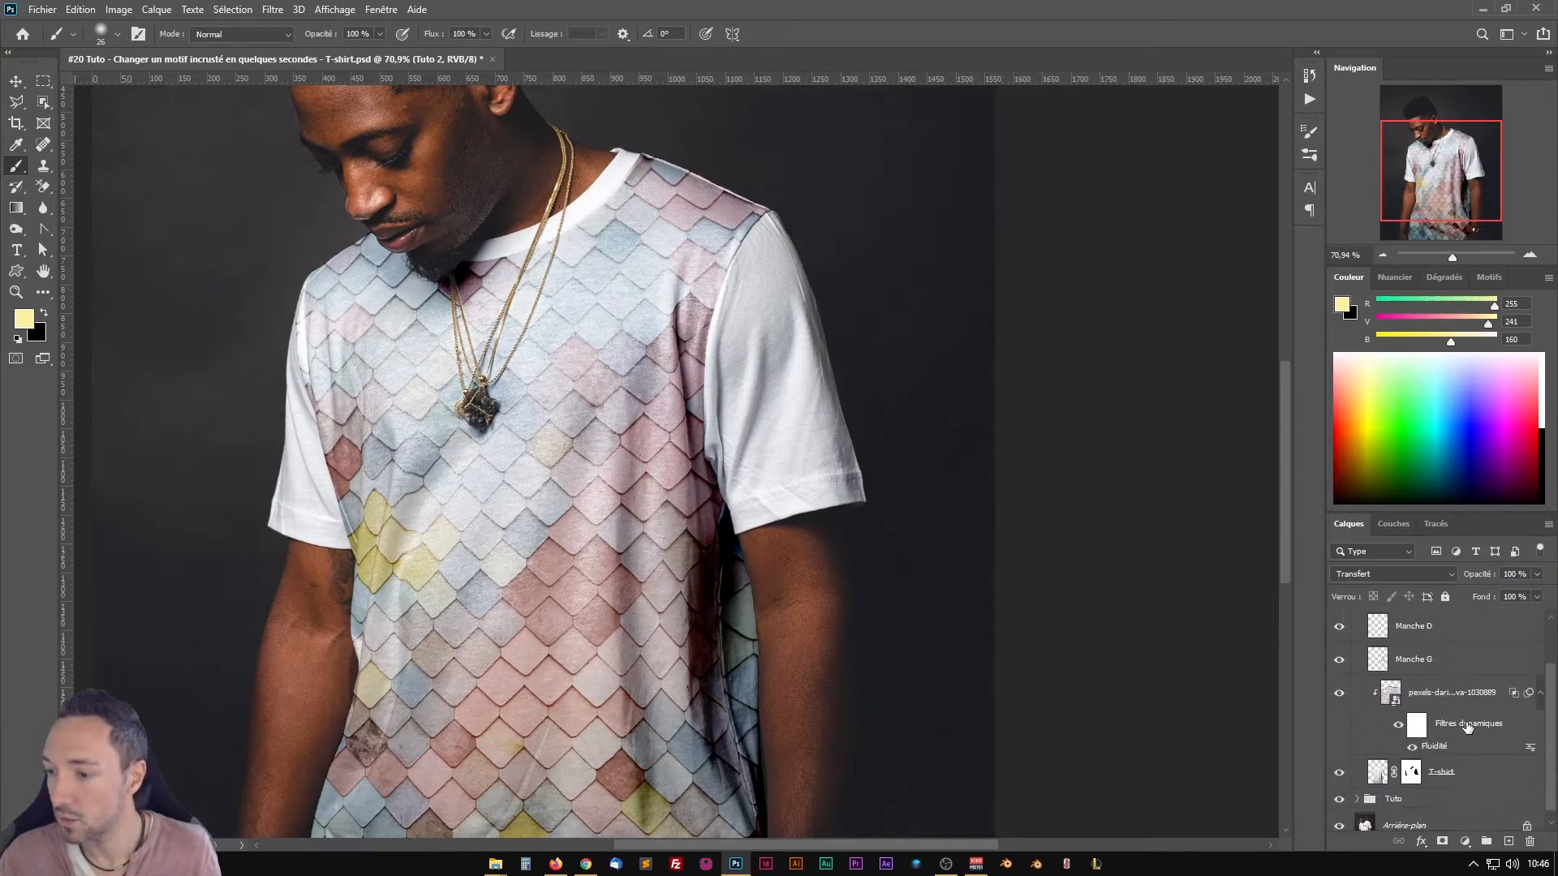
{"action": "left_click", "coordinate": [1426, 695]}
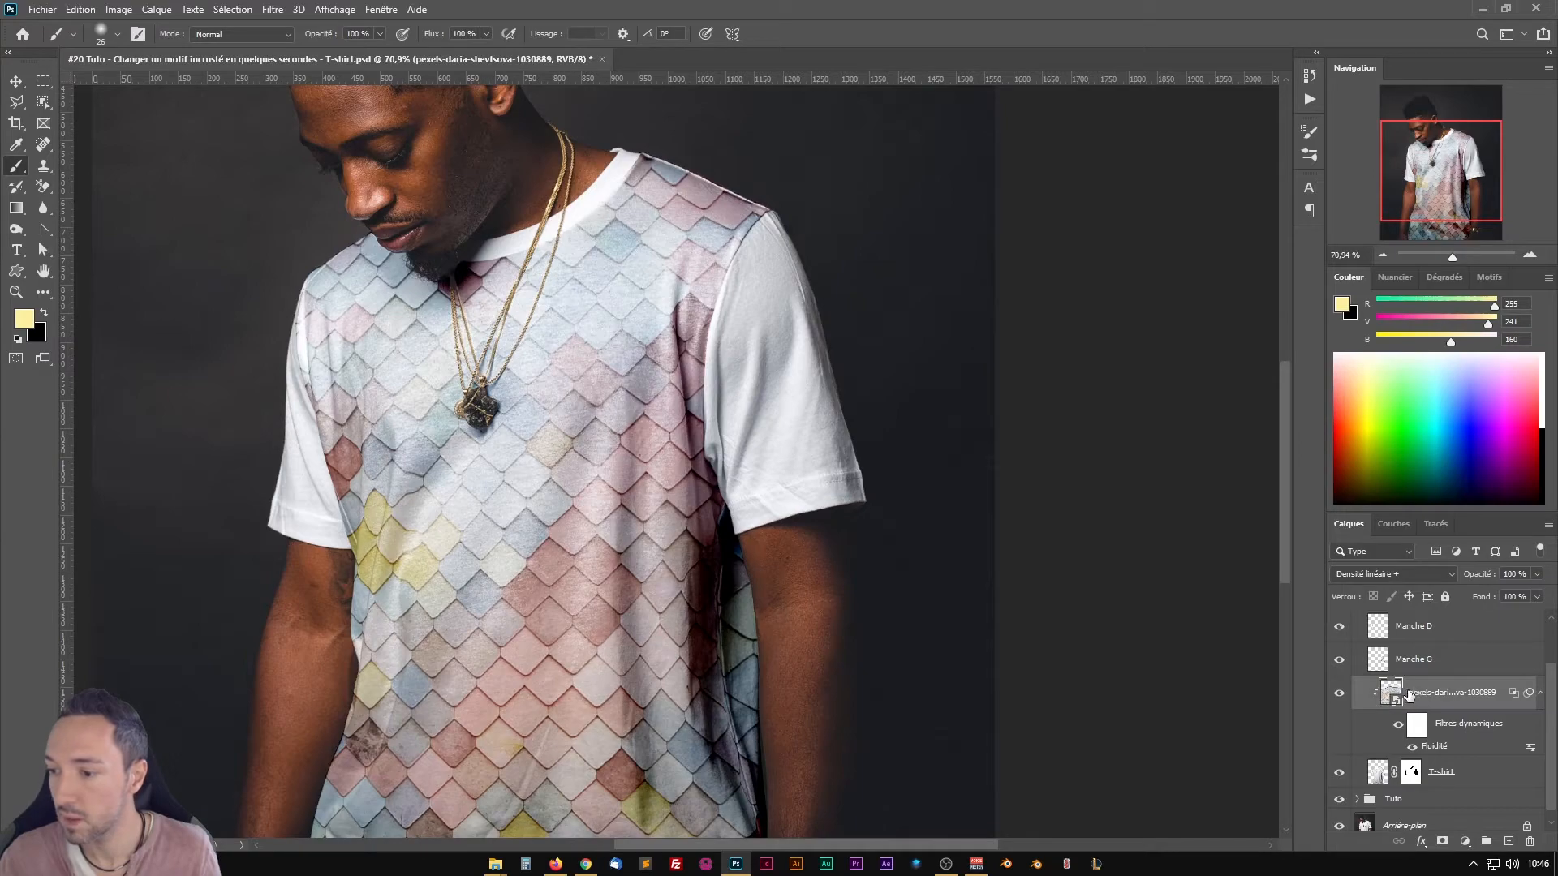
{"action": "scroll", "coordinate": [1404, 695], "scroll_direction": "down", "scroll_amount": 1}
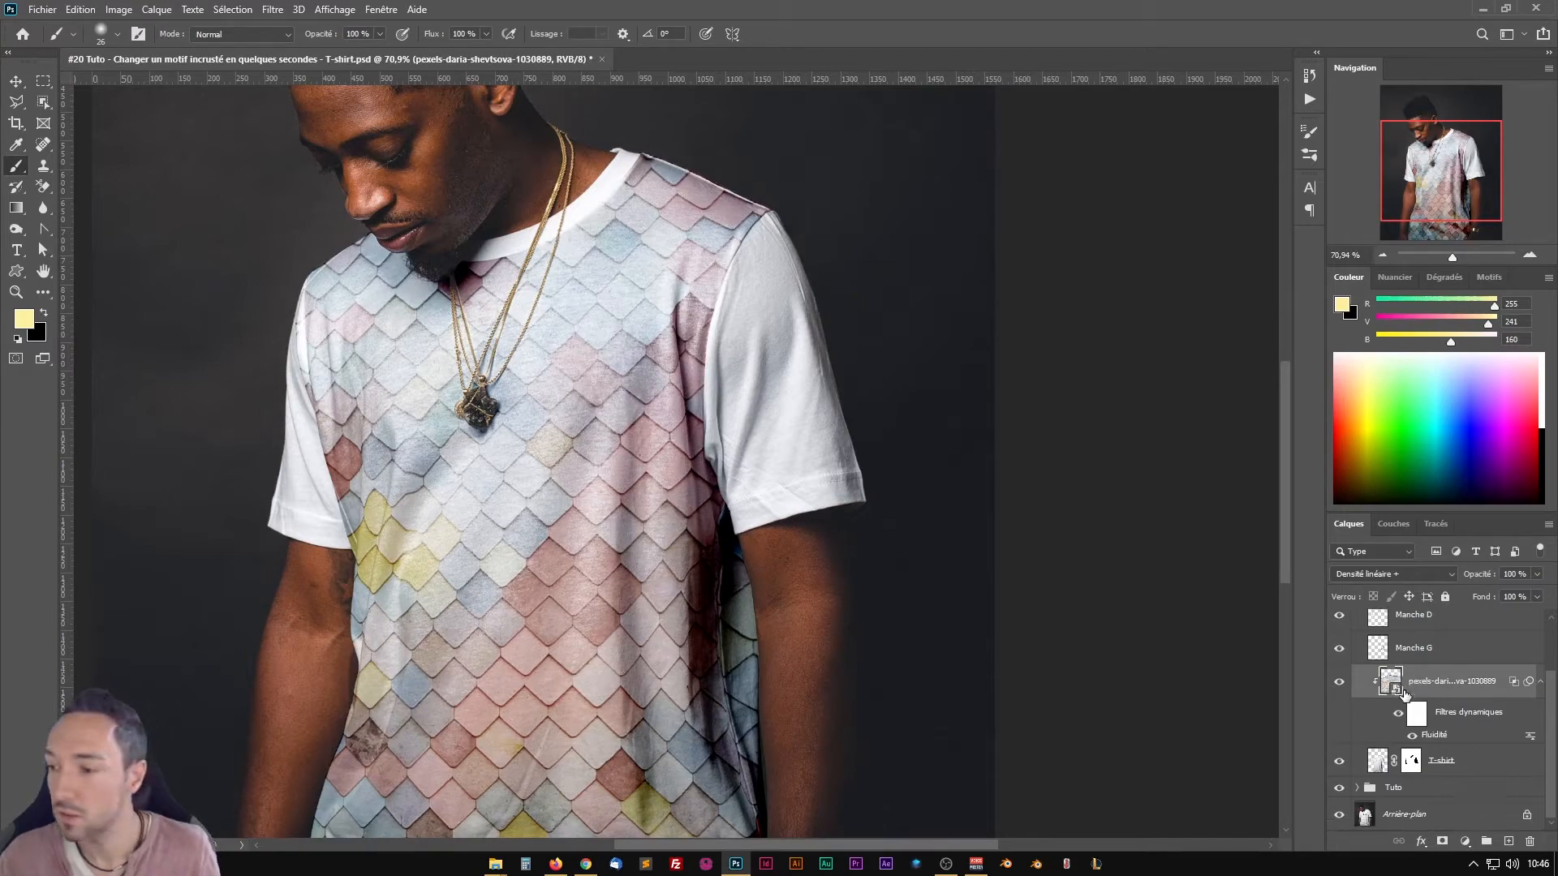
{"action": "double_click", "coordinate": [1389, 682]}
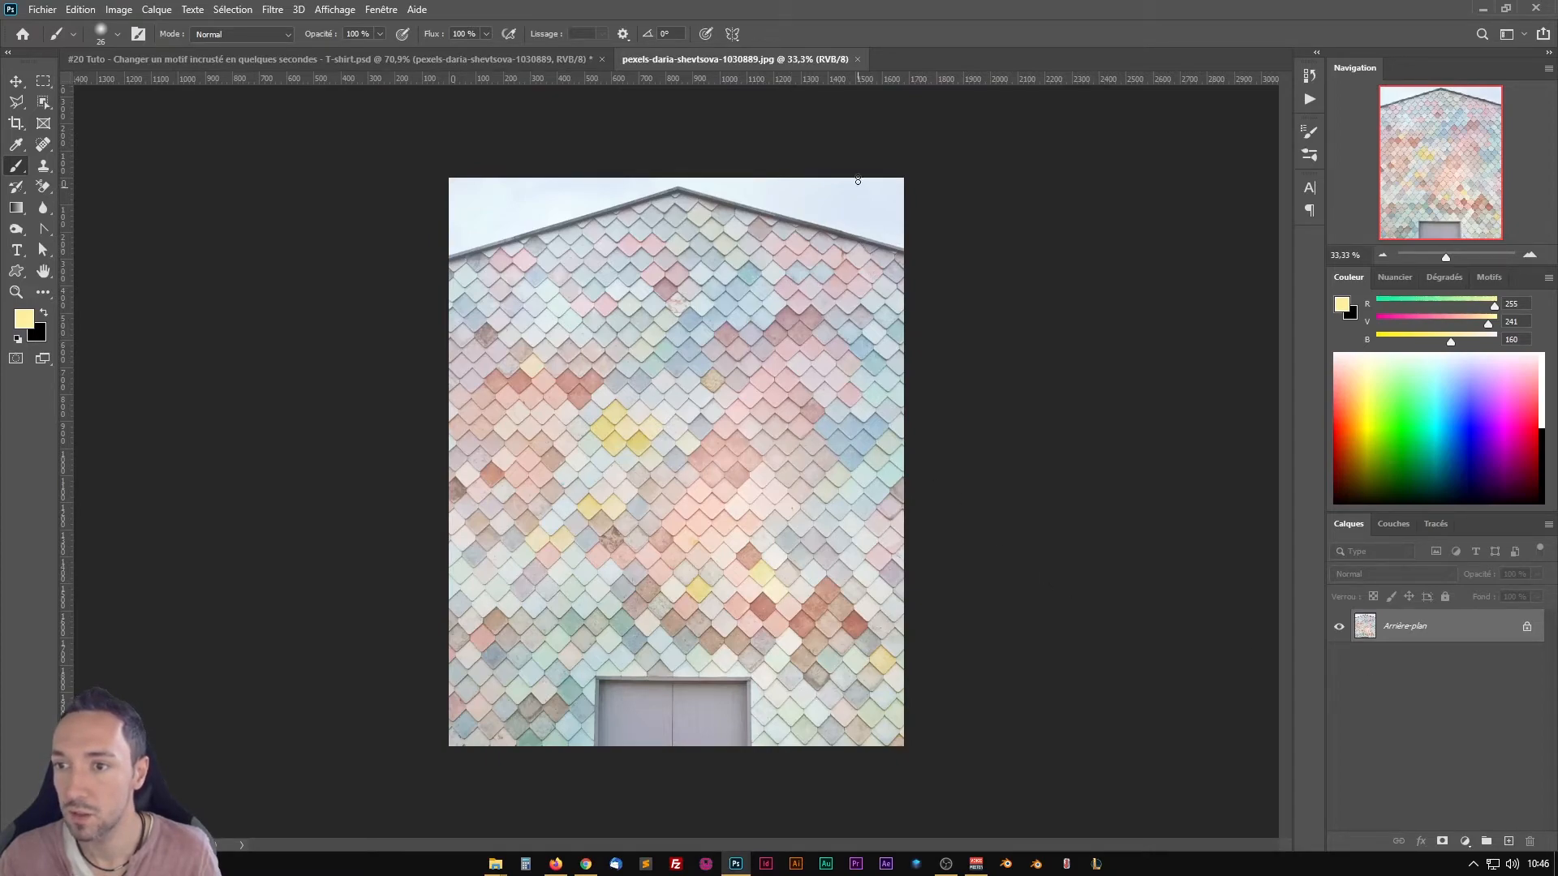
{"action": "left_click", "coordinate": [860, 60]}
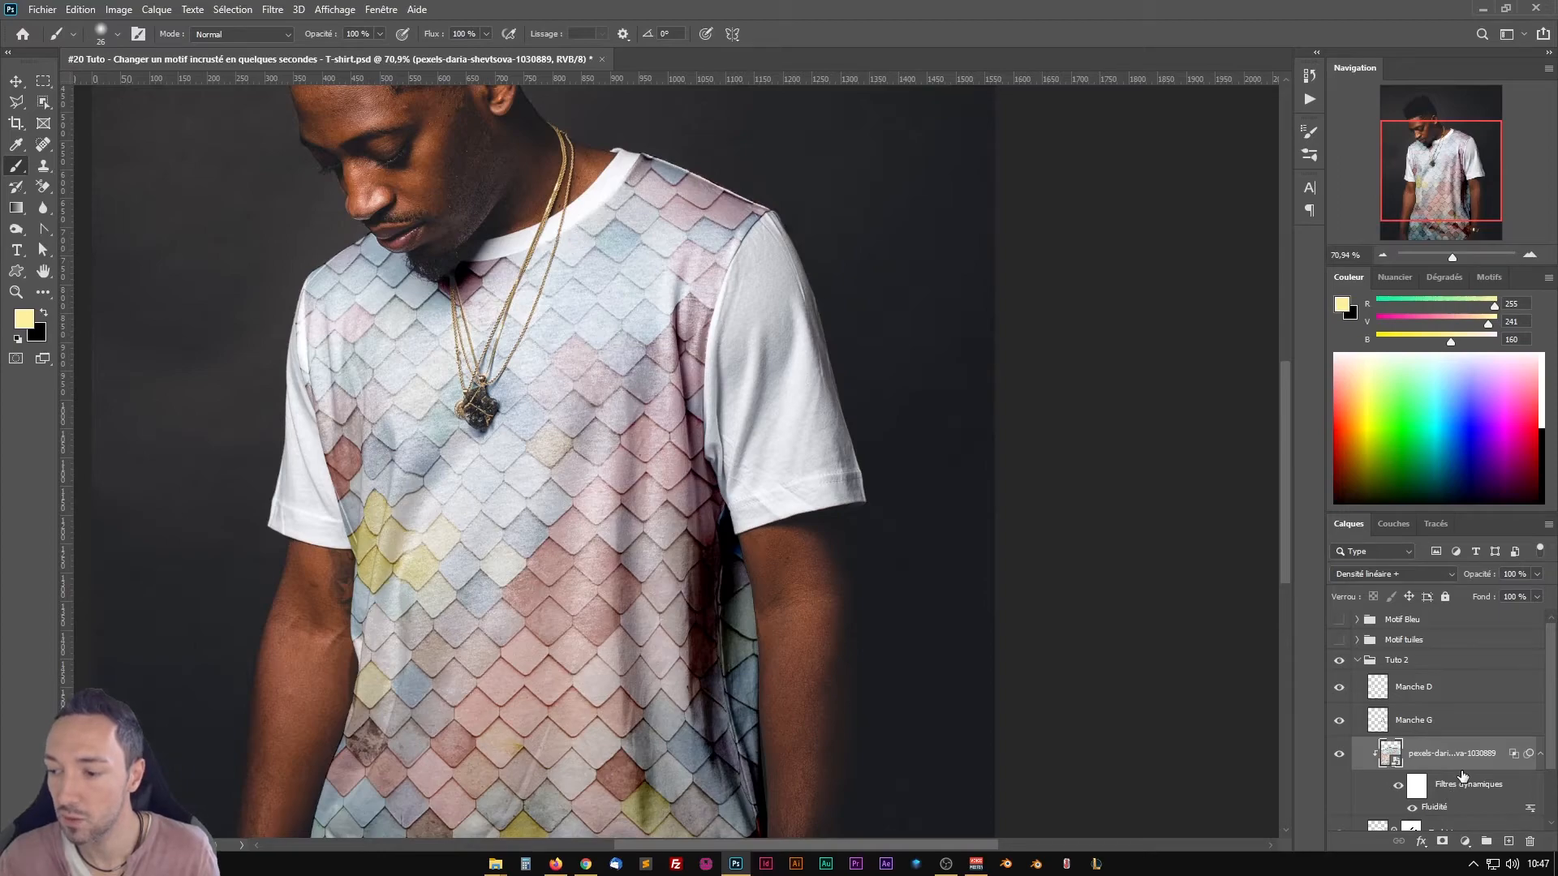
Step: Delete the tile pattern smart object from the Tuto 2 group, leaving the original Tuto group expanded
{"action": "scroll", "coordinate": [1463, 771], "scroll_direction": "down", "scroll_amount": 3}
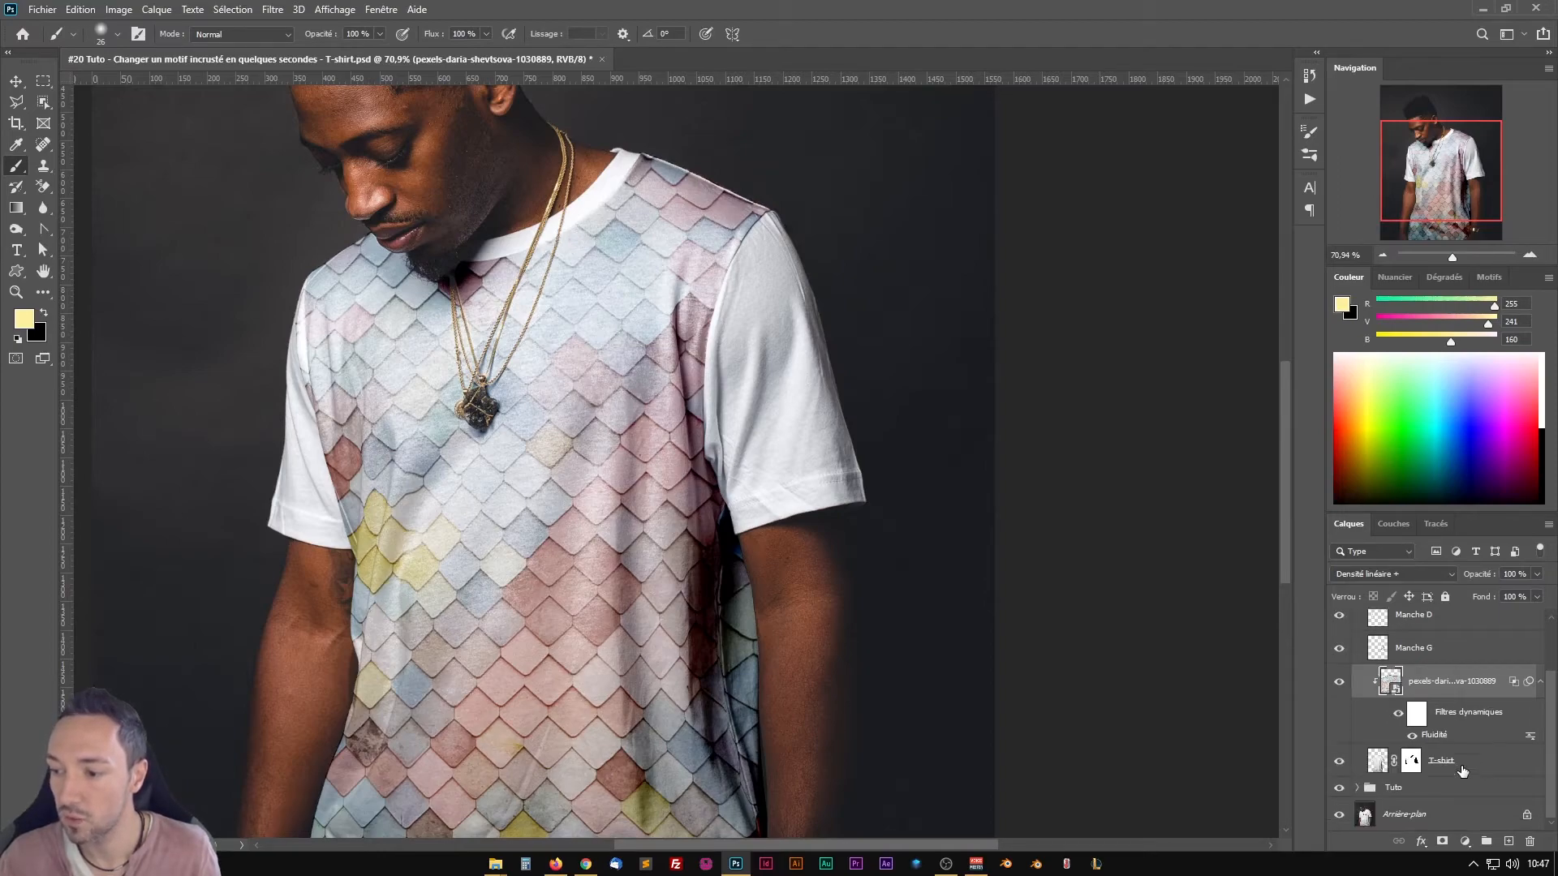
{"action": "left_click", "coordinate": [1357, 788]}
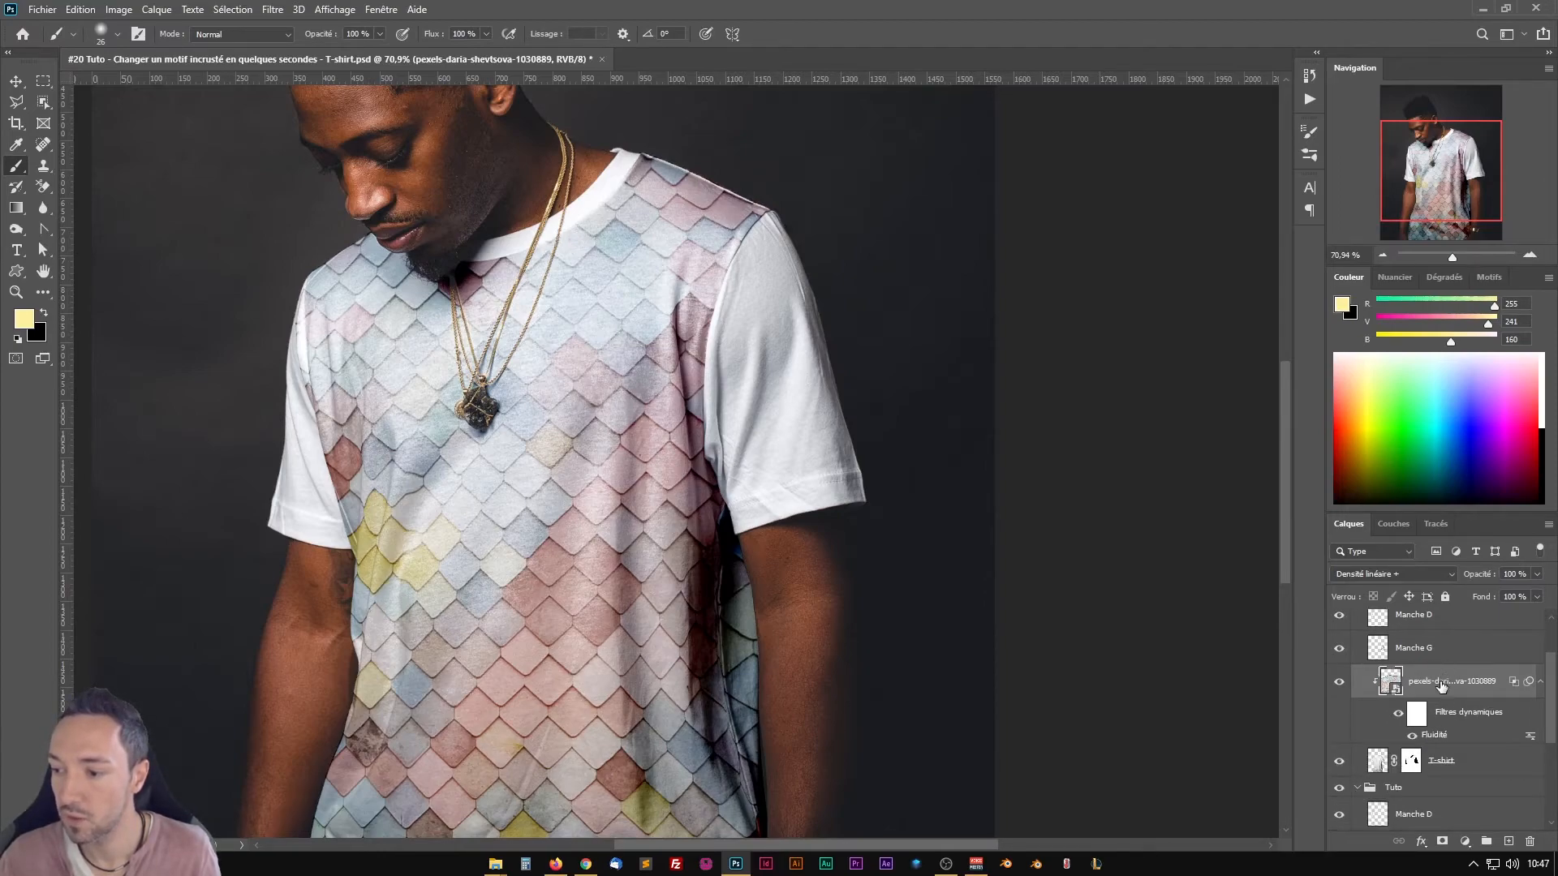
{"action": "left_click_drag", "start_coordinate": [1443, 690], "coordinate": [1530, 848]}
{"action": "left_click", "coordinate": [1473, 693]}
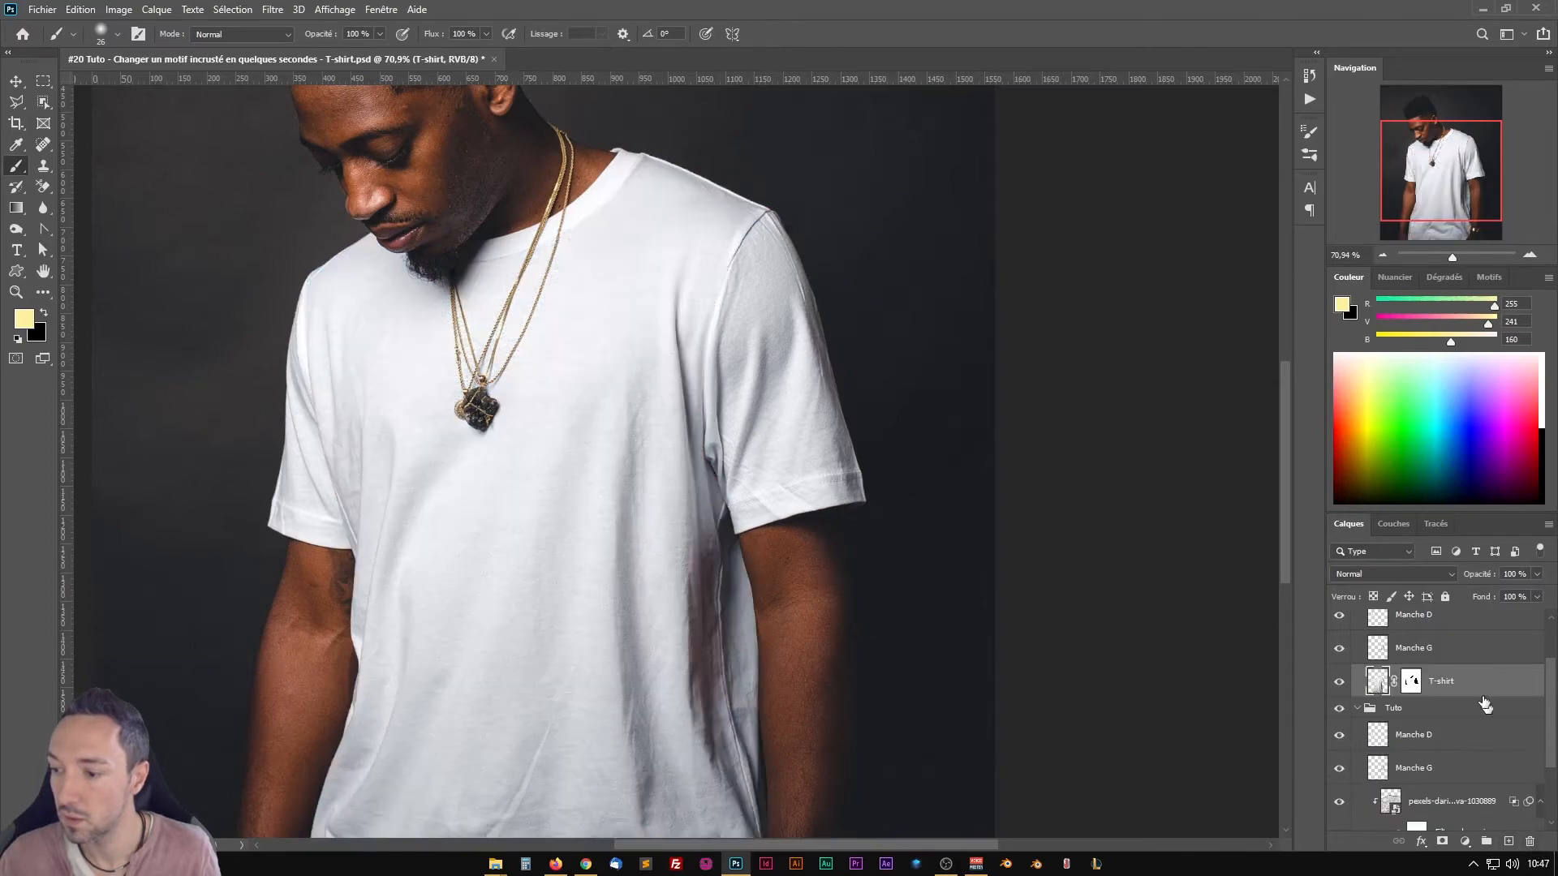
Step: Create an independent smart object copy of the Tuto group's tile layer and place it above the T-shirt layer in Tuto 2
{"action": "scroll", "coordinate": [1473, 694], "scroll_direction": "down", "scroll_amount": 2}
{"action": "left_click", "coordinate": [1433, 741]}
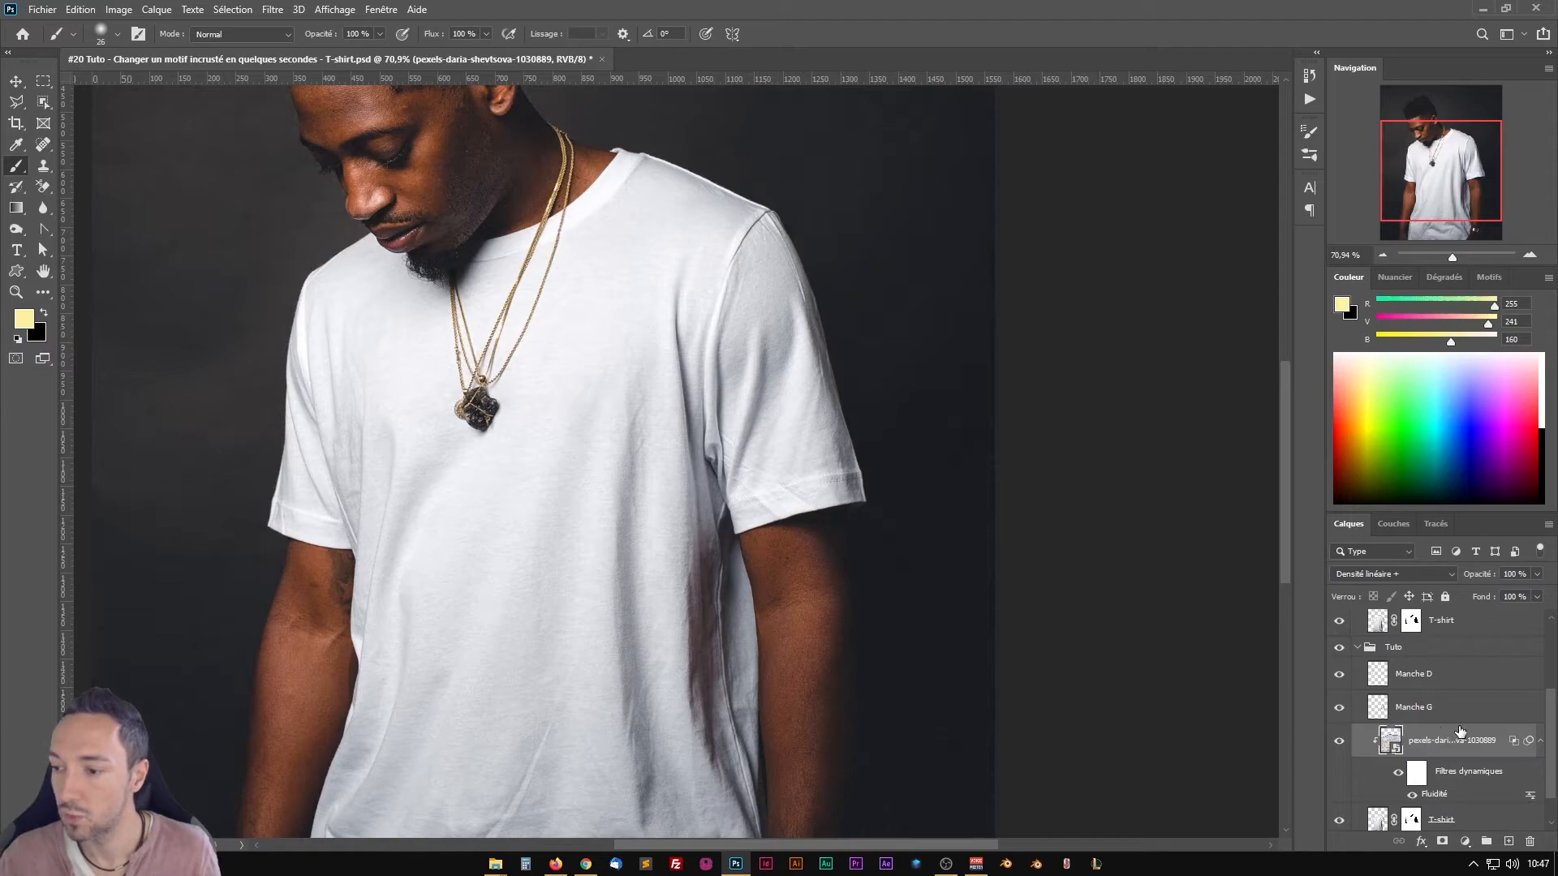
{"action": "right_click", "coordinate": [1457, 741]}
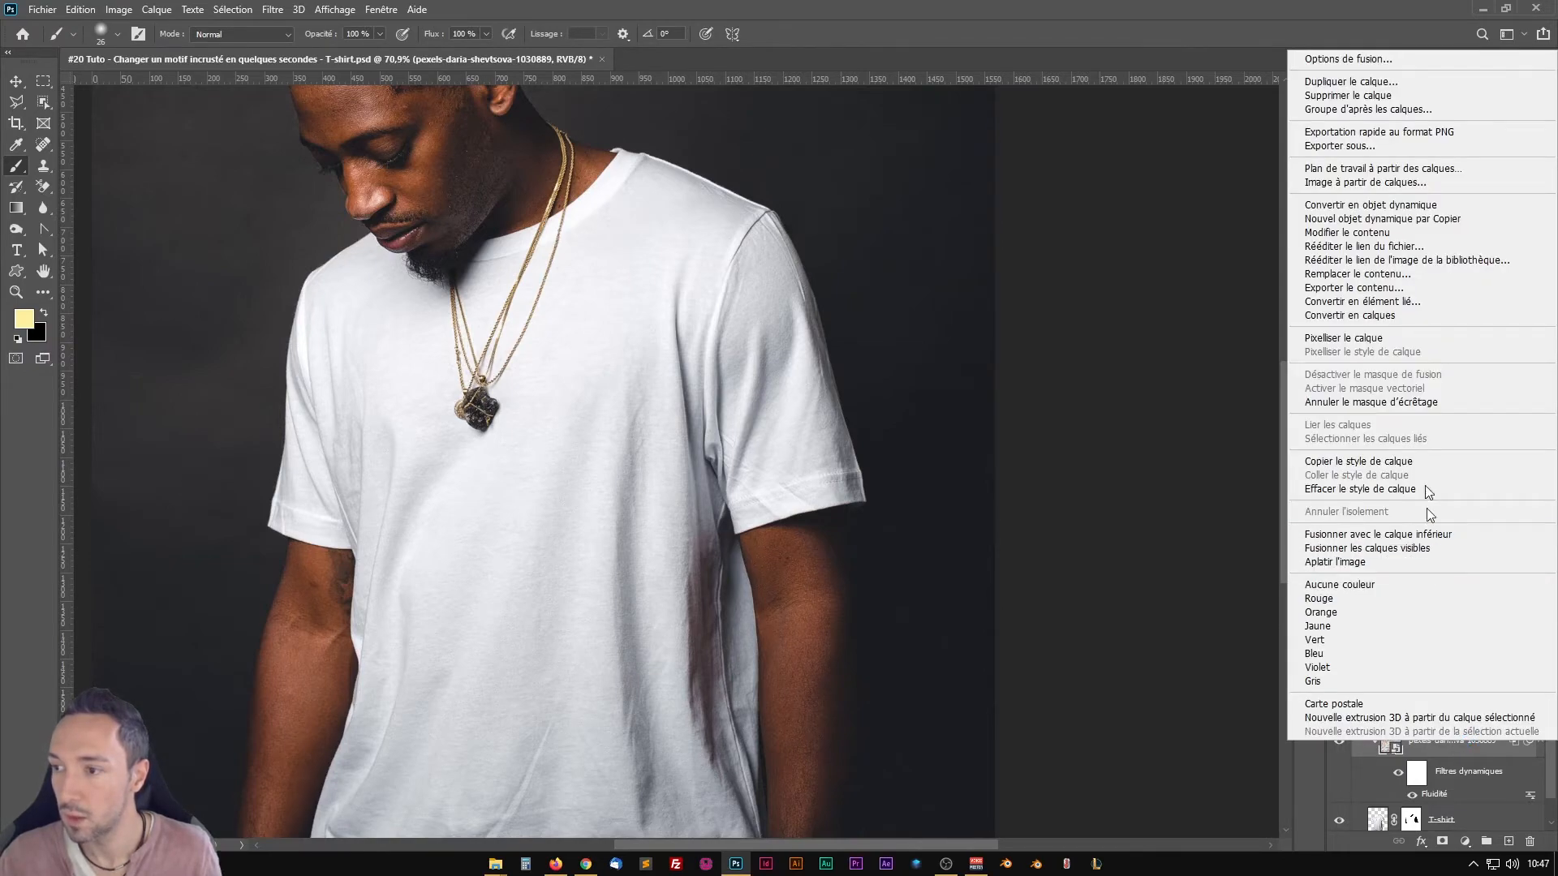
{"action": "left_click", "coordinate": [1395, 219]}
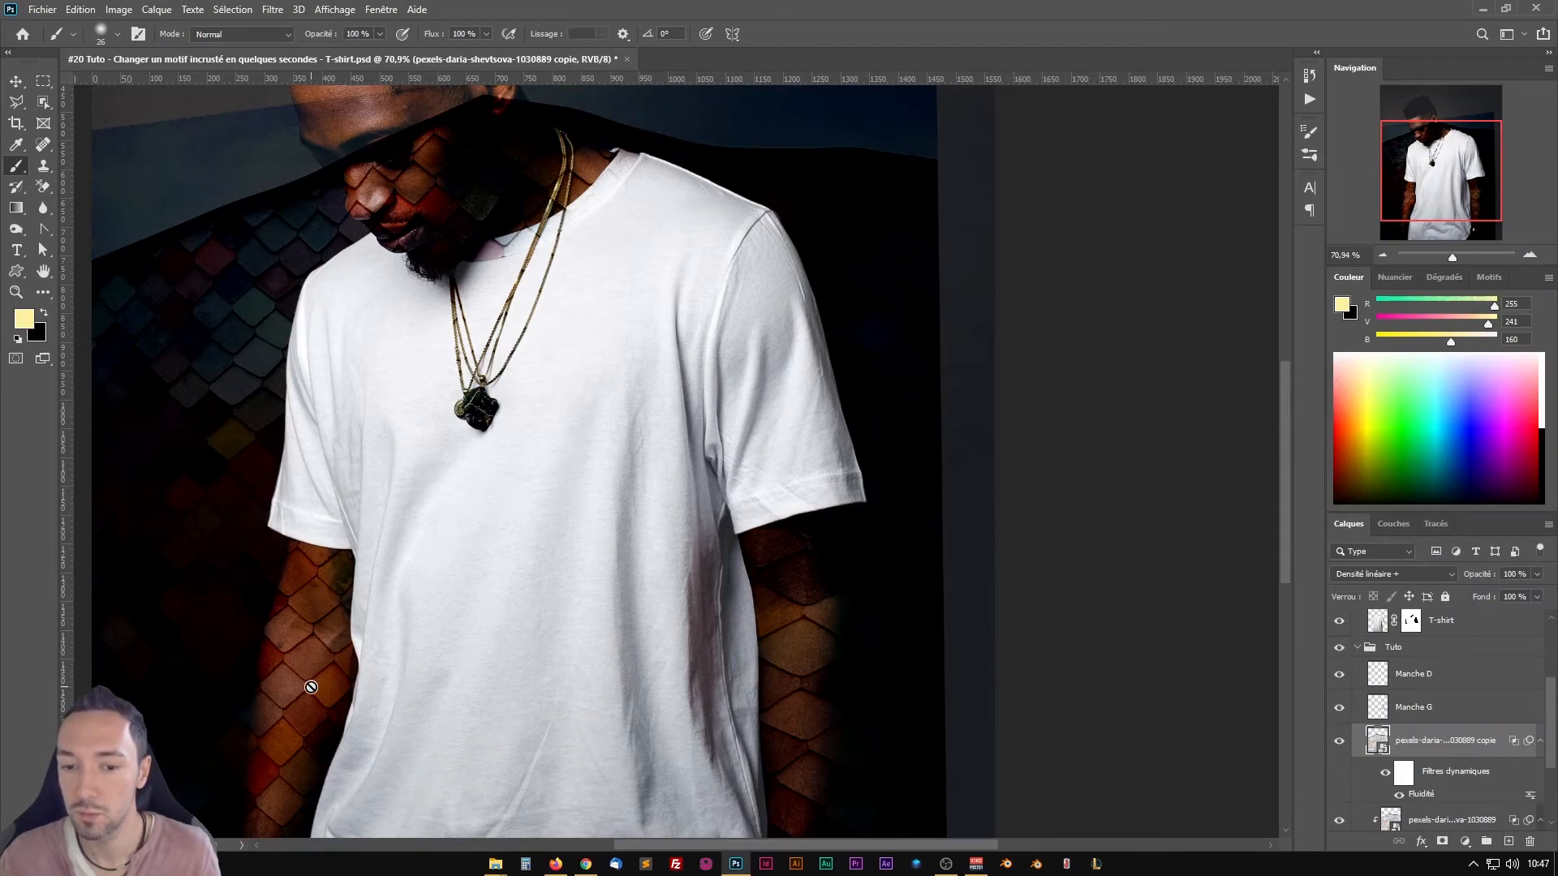
{"action": "scroll", "coordinate": [1433, 722], "scroll_direction": "up", "scroll_amount": 1}
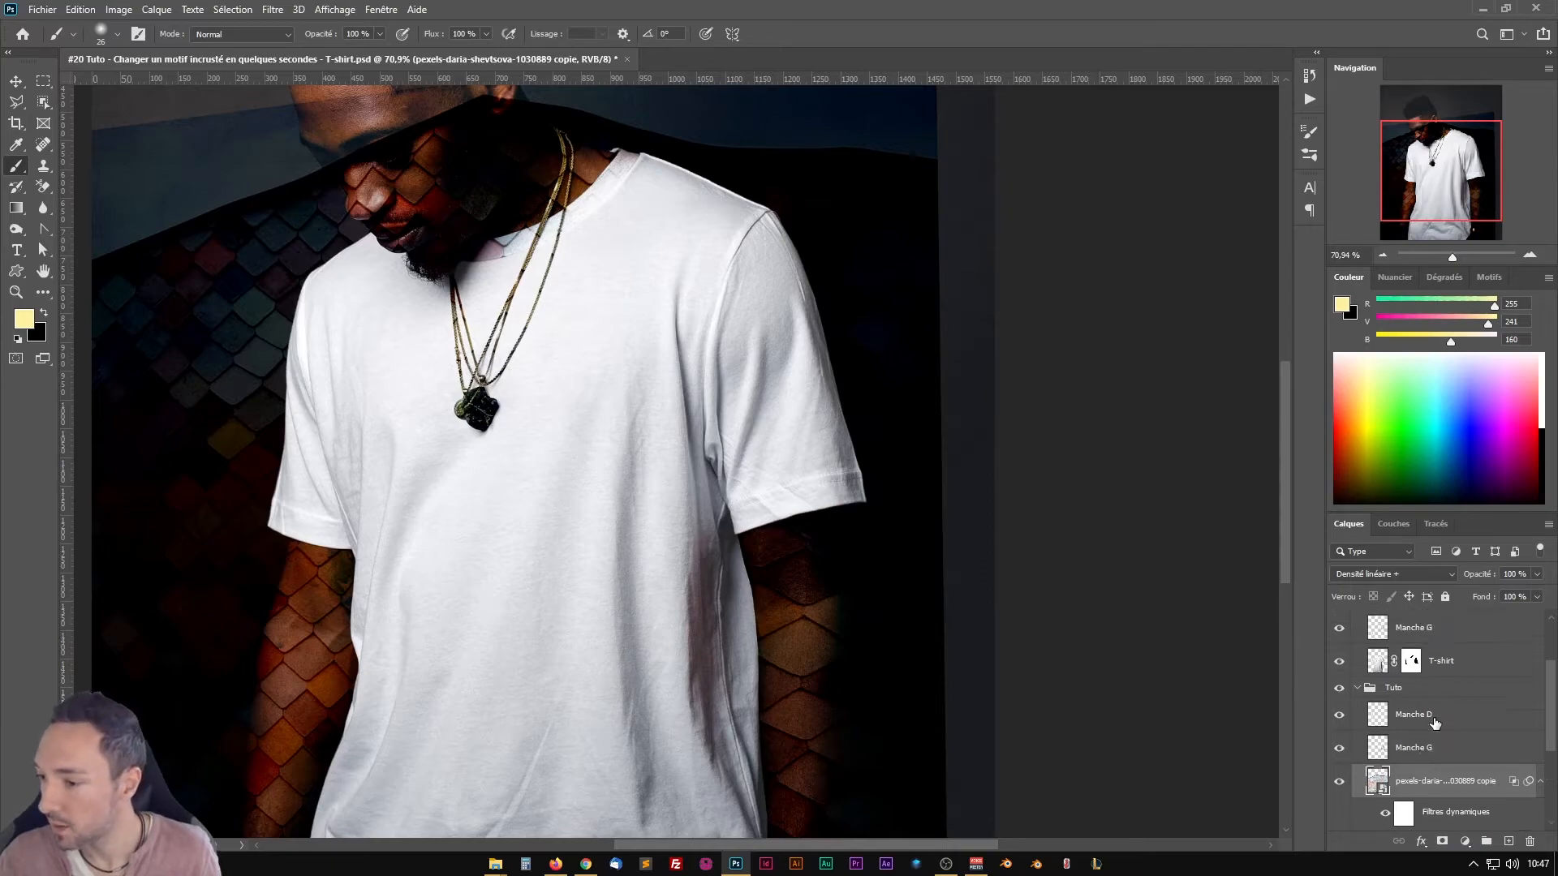
{"action": "left_click_drag", "start_coordinate": [1430, 782], "coordinate": [1433, 645]}
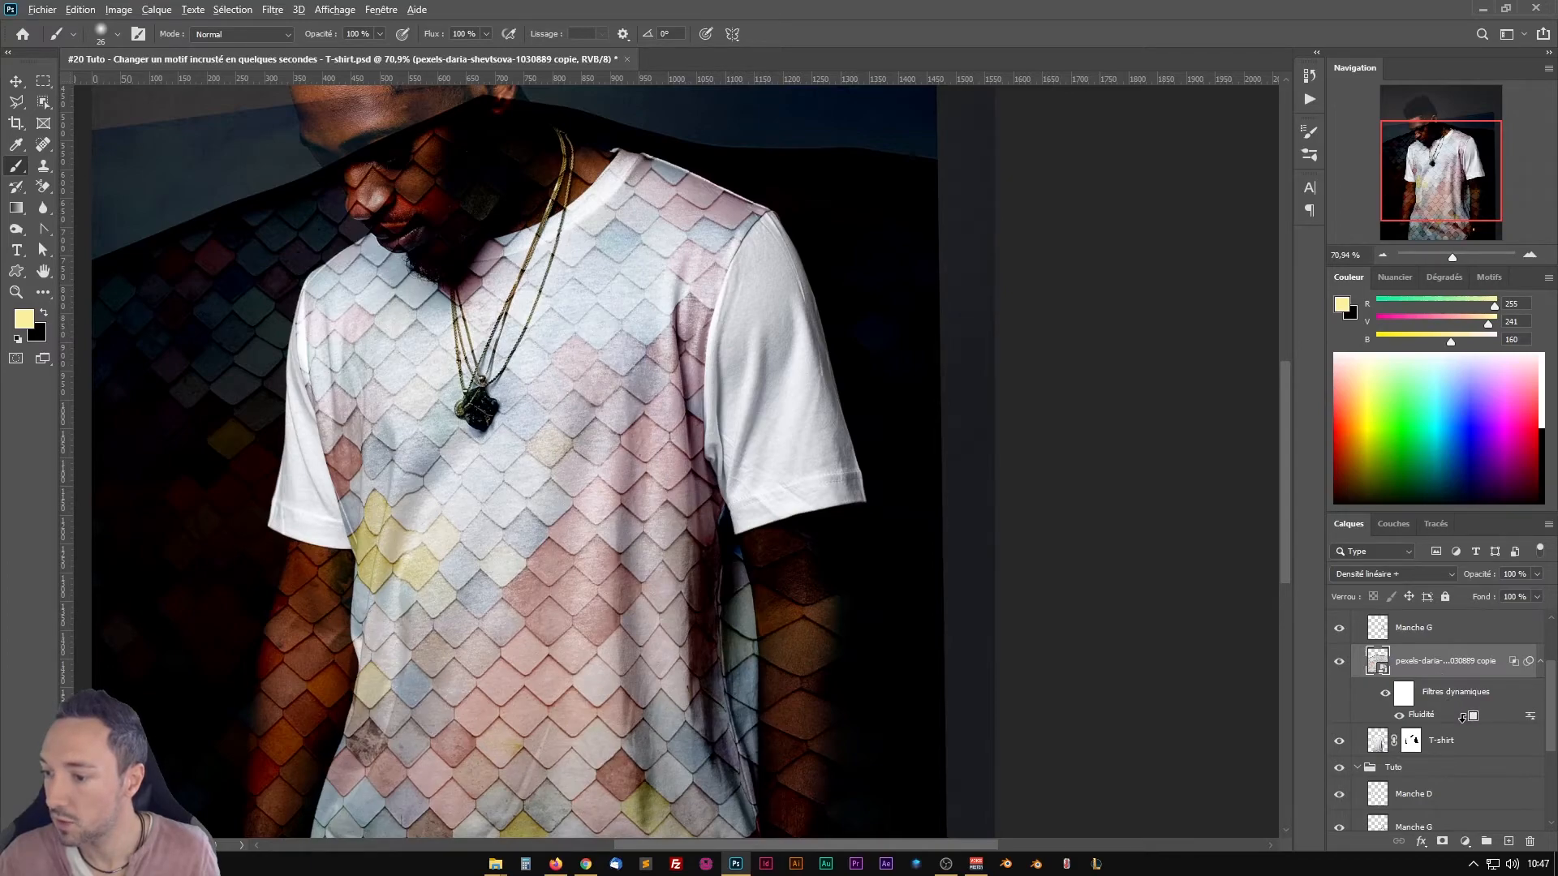
Step: Clip the copied tile smart object to the T-shirt layer in the Tuto 2 group and open its contents for editing
{"action": "left_click", "coordinate": [1463, 717], "text": "alt"}
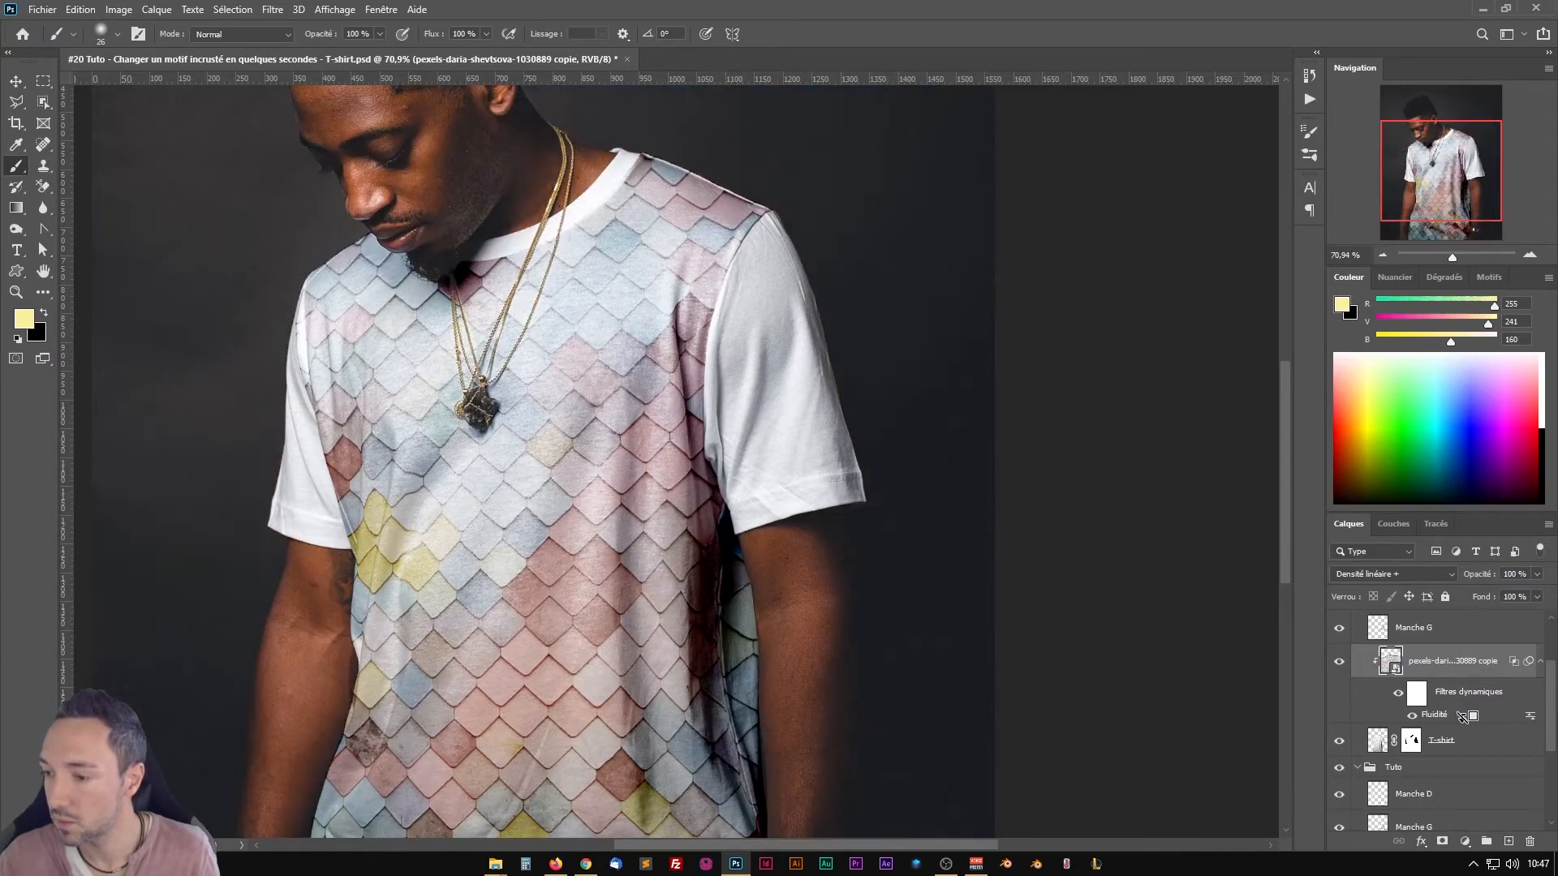
{"action": "double_click", "coordinate": [1393, 662]}
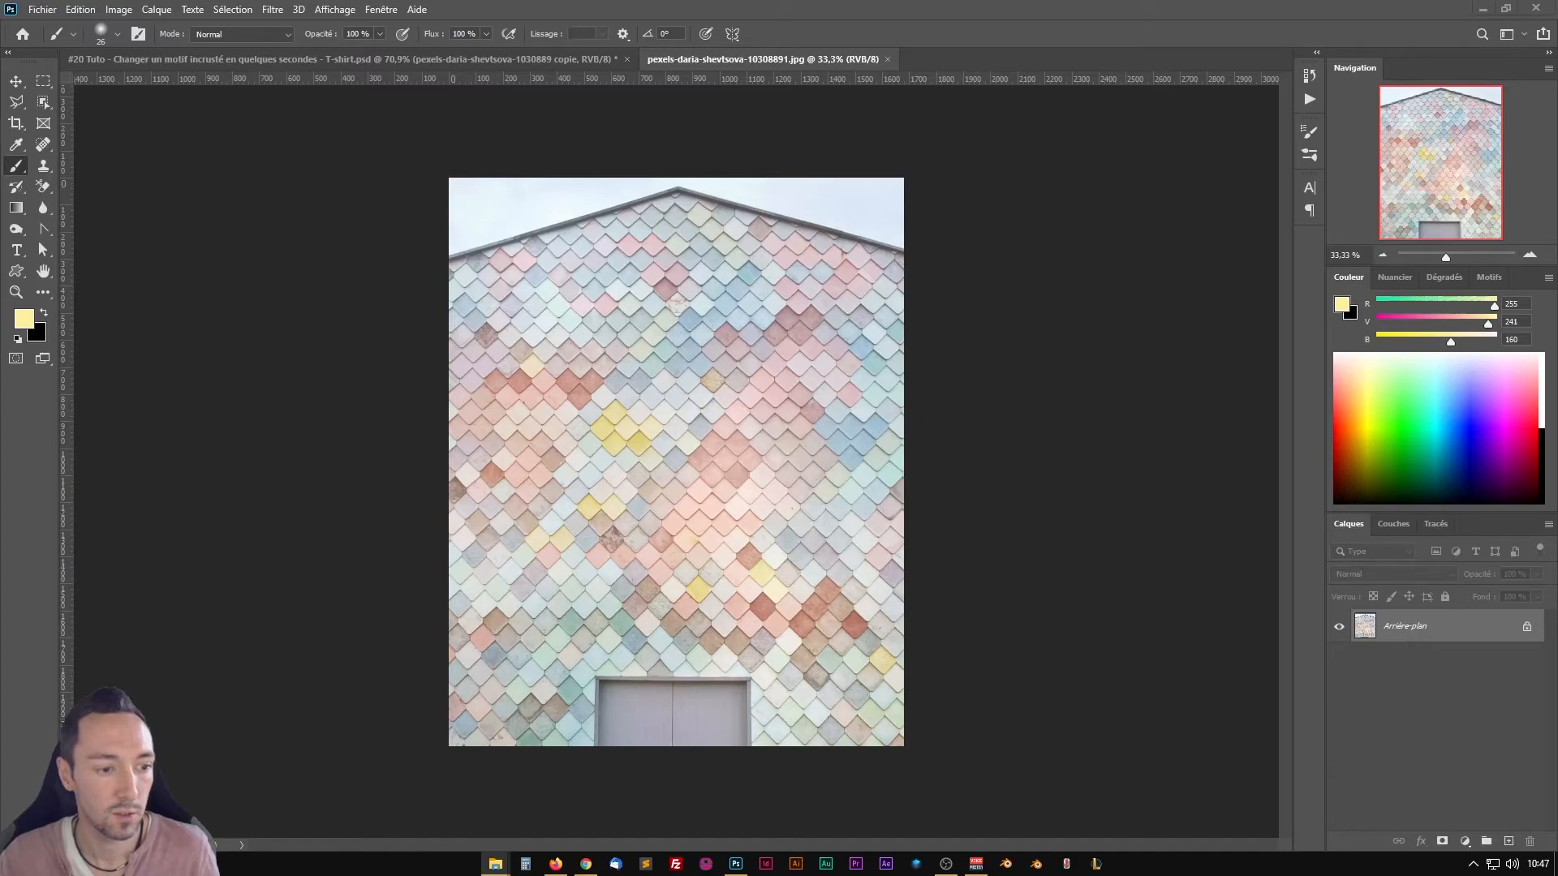
Step: Place the free-vector-floral-pattern_32079 image over the tile photo and scale it proportionally to 829.28%, nearly covering the canvas
{"action": "left_click_drag", "start_coordinate": [0, 414], "coordinate": [633, 414]}
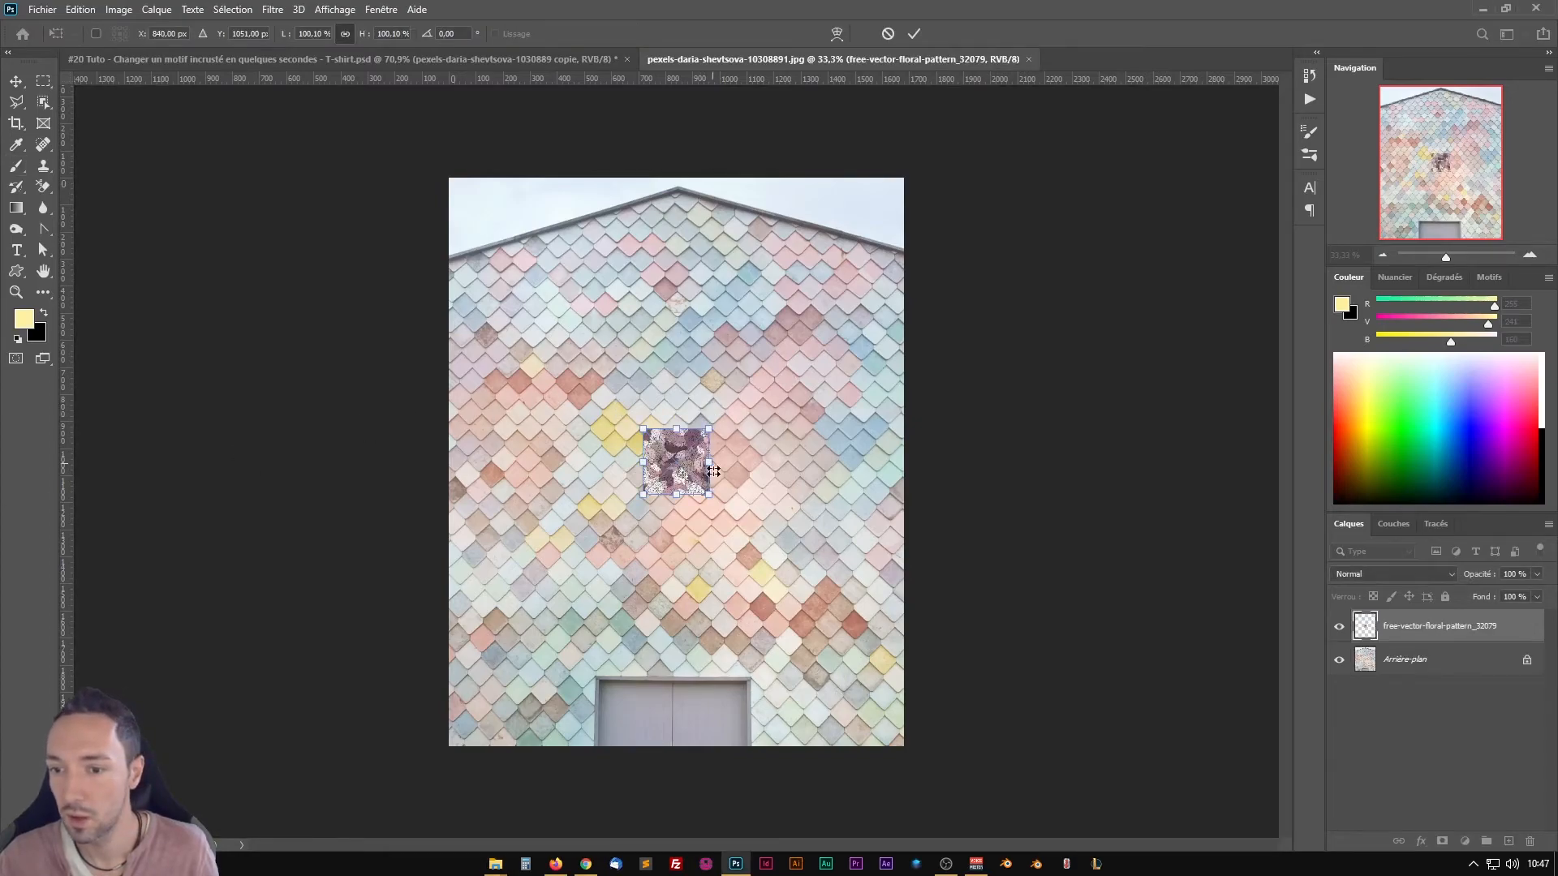
{"action": "left_click_drag", "start_coordinate": [705, 498], "coordinate": [998, 689]}
{"action": "key", "text": "Return"}
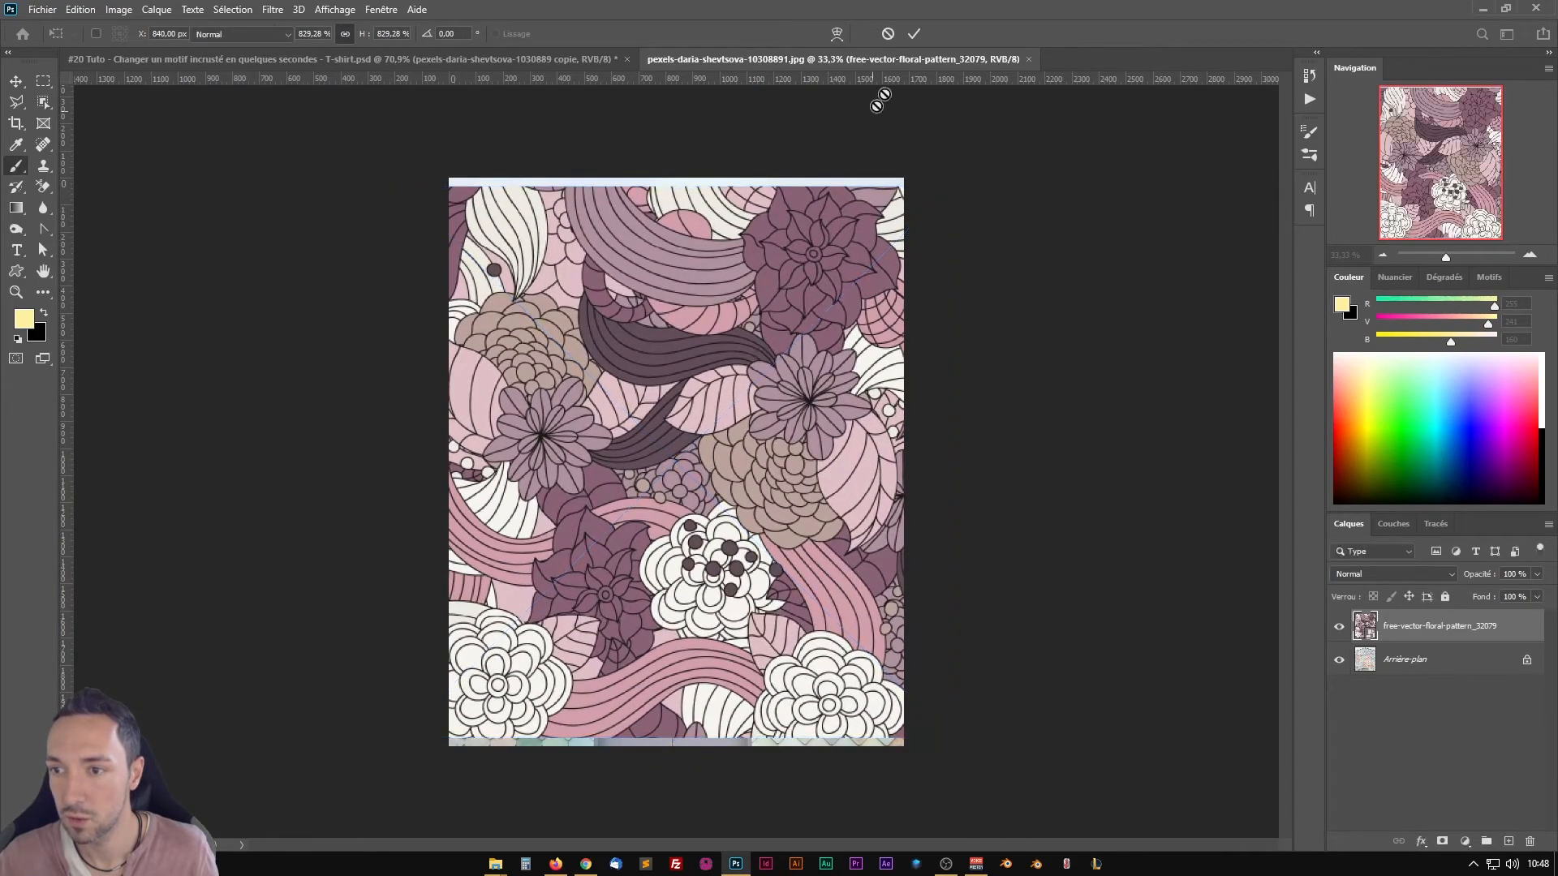
Step: Try to save the smart object's contents with both layers and with the background tile layer deleted, and undo that deletion
{"action": "key", "text": "b"}
{"action": "key", "text": "ctrl+s"}
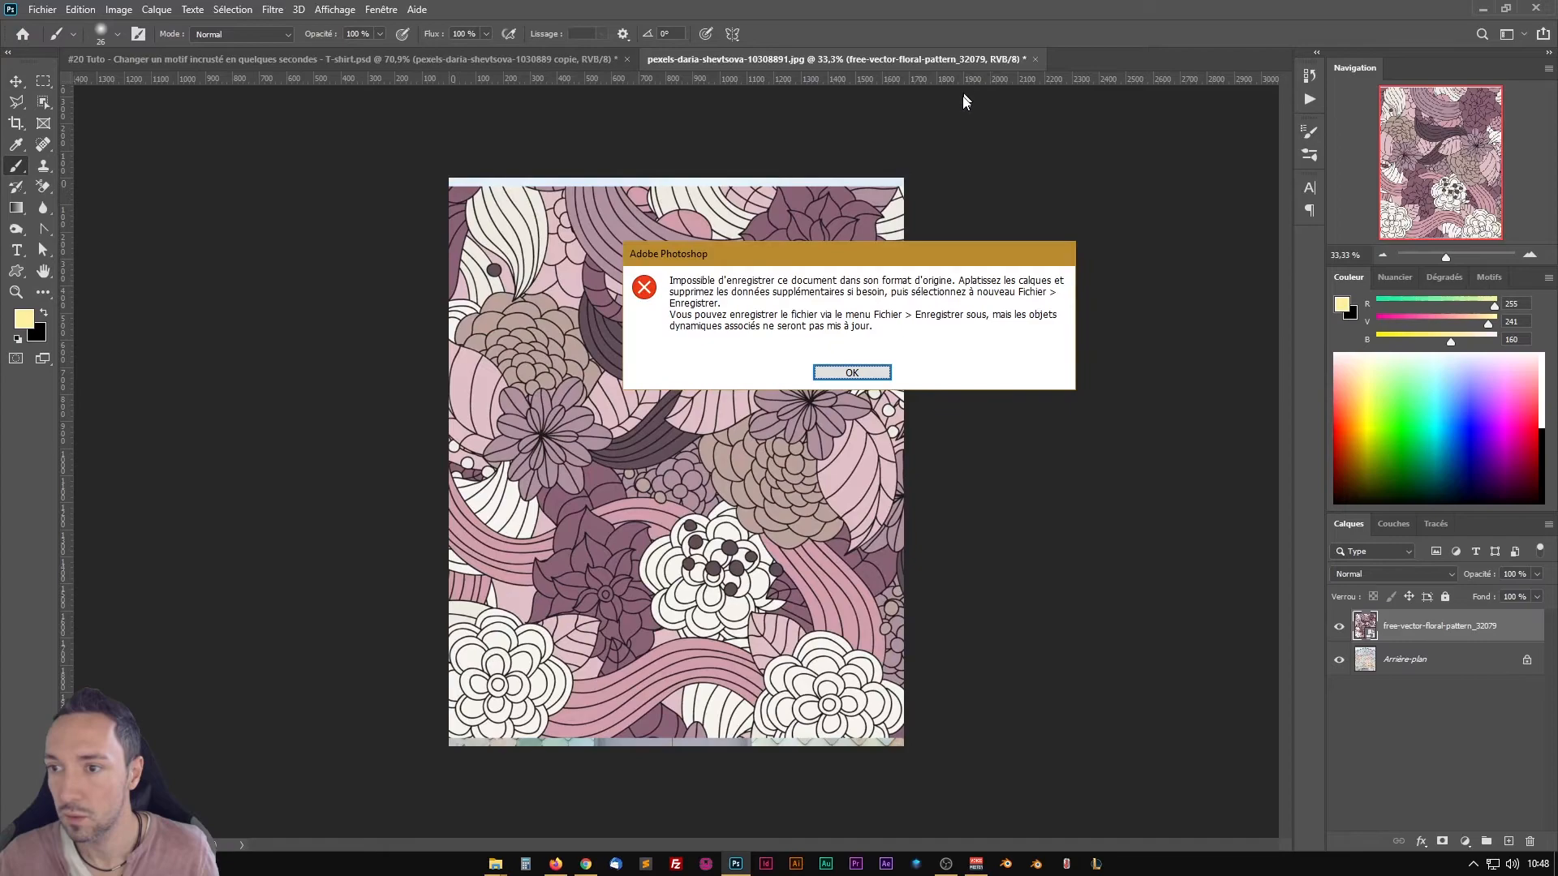
{"action": "left_click", "coordinate": [845, 369]}
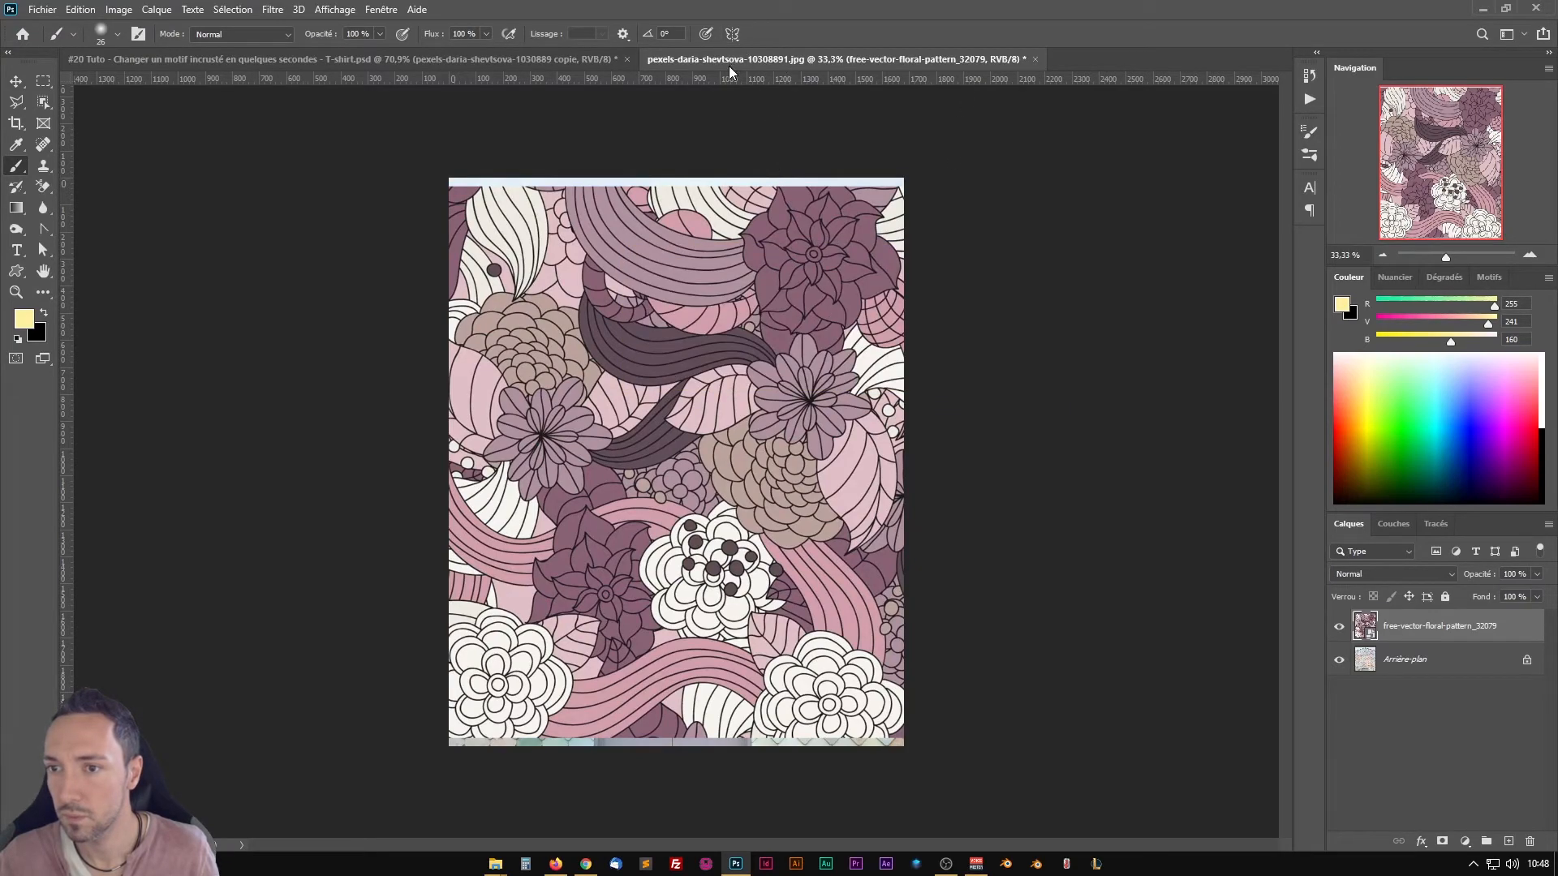
{"action": "left_click", "coordinate": [1441, 661]}
{"action": "left_click", "coordinate": [1530, 841]}
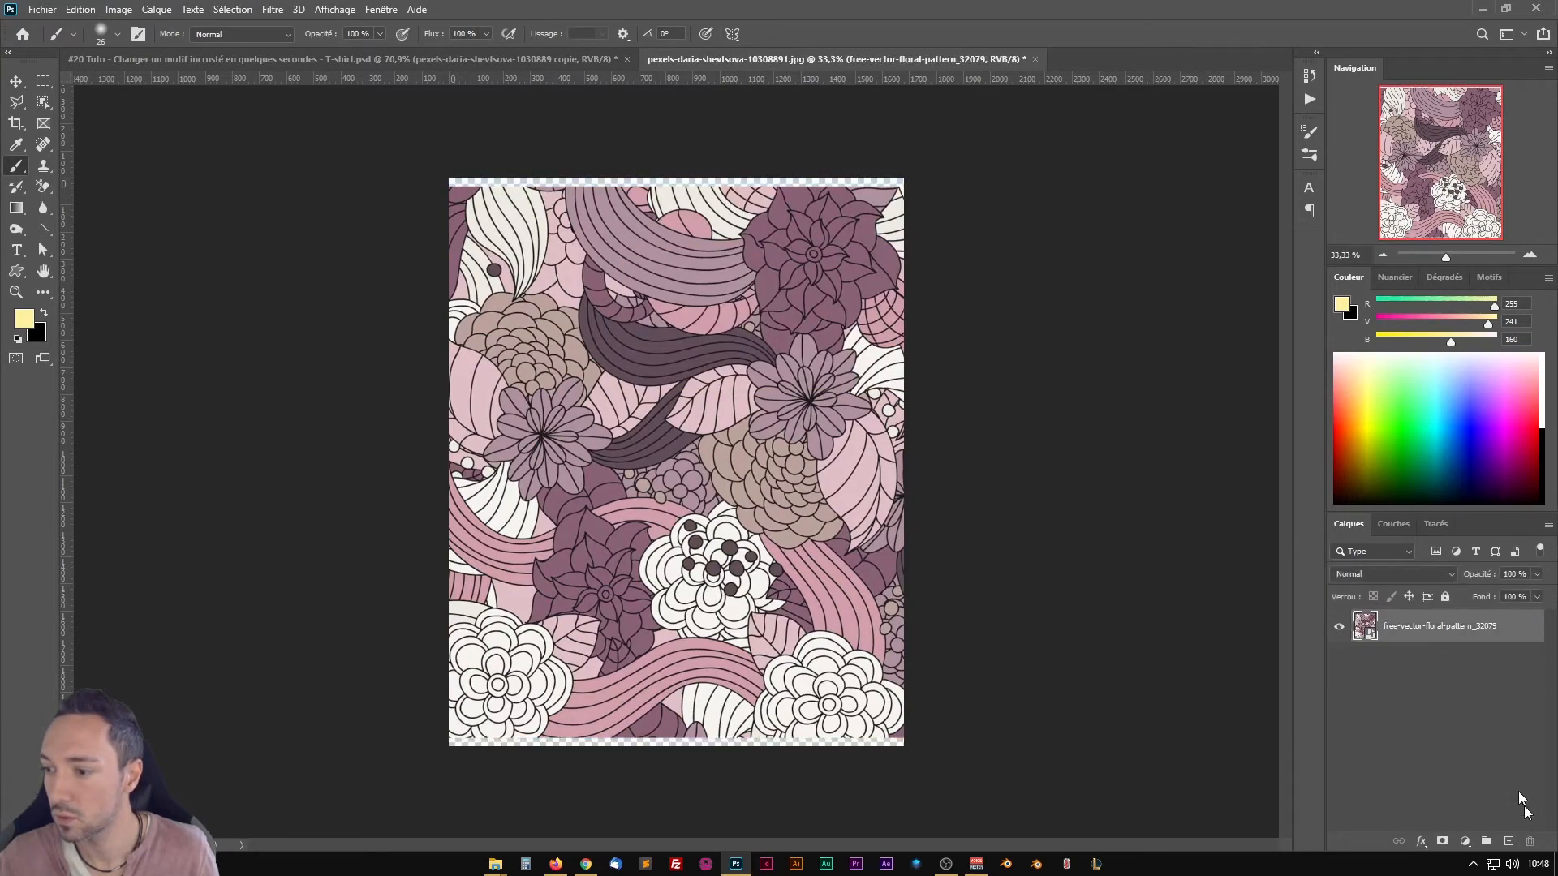
{"action": "key", "text": "ctrl+s"}
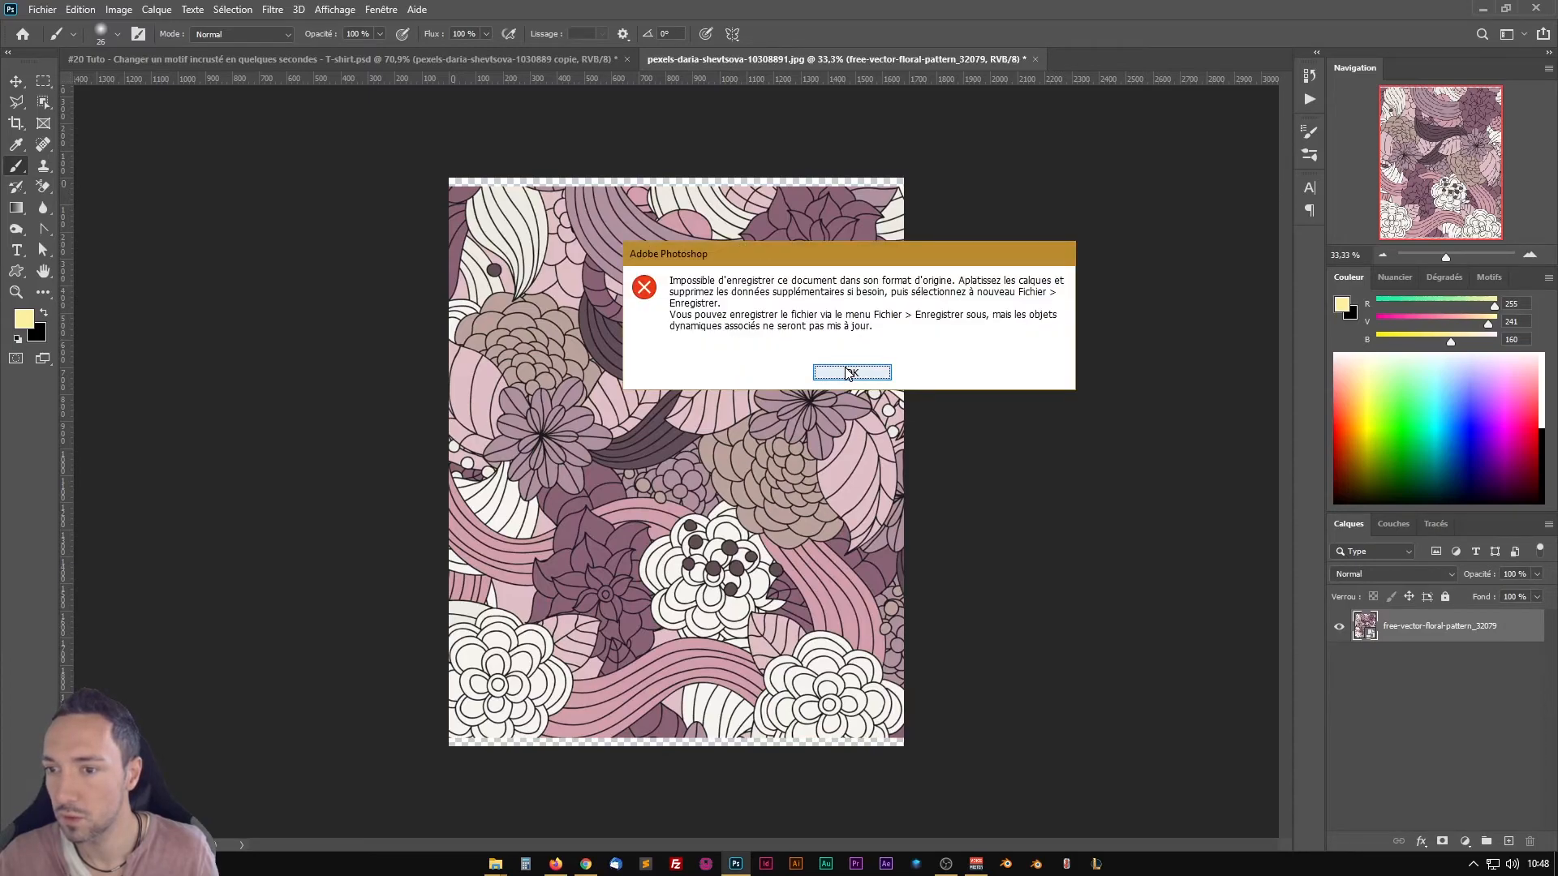
{"action": "left_click", "coordinate": [850, 374]}
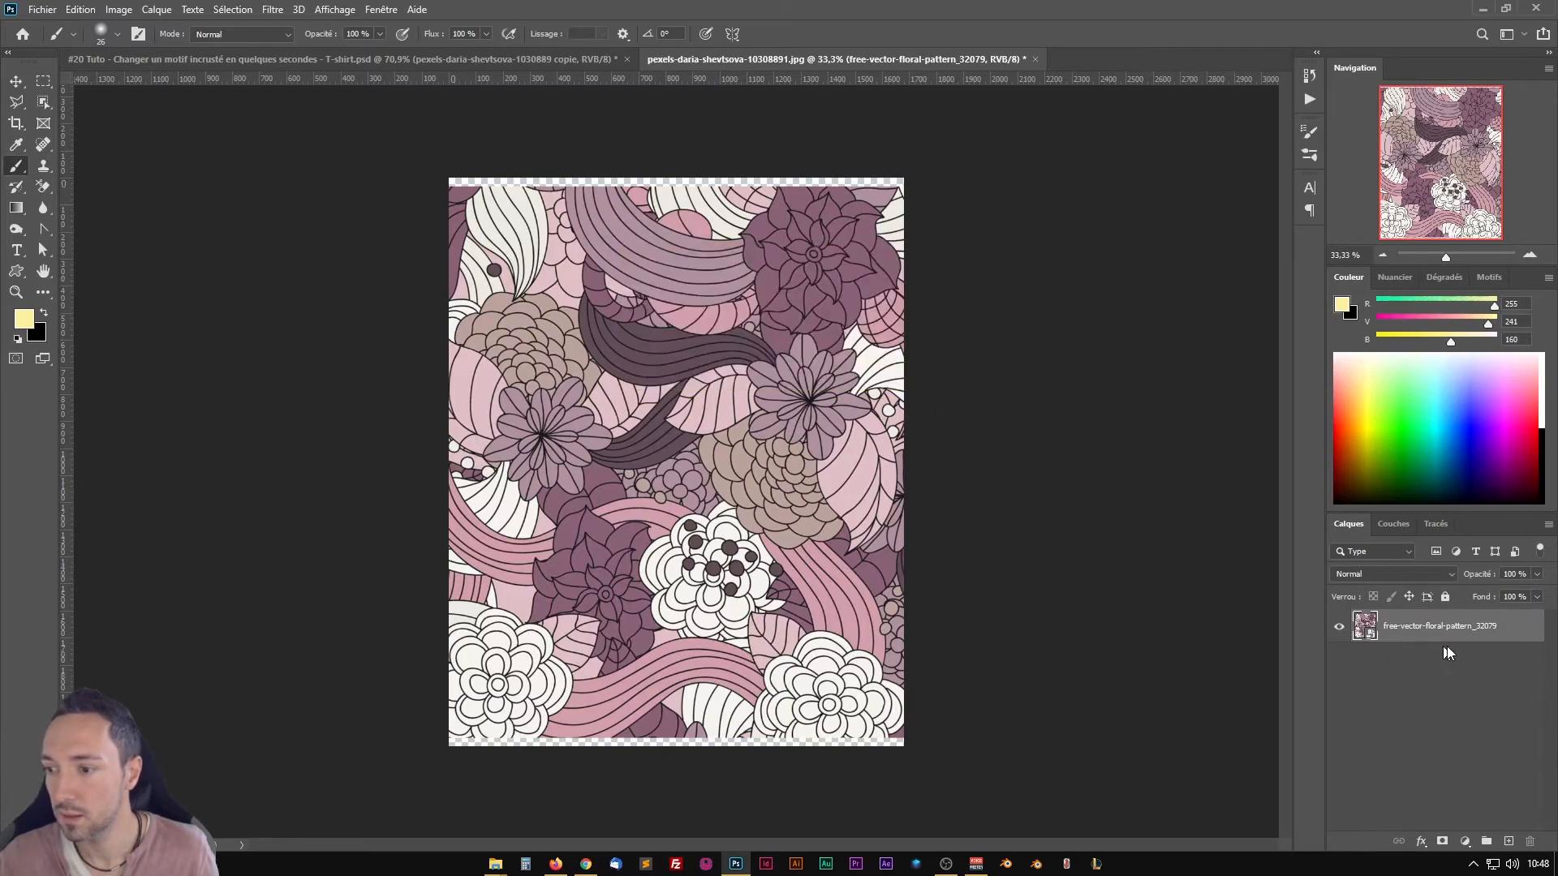
{"action": "key", "text": "ctrl+z"}
Step: Flatten the floral pattern and the tile photo into a single background layer
{"action": "right_click", "coordinate": [1425, 638]}
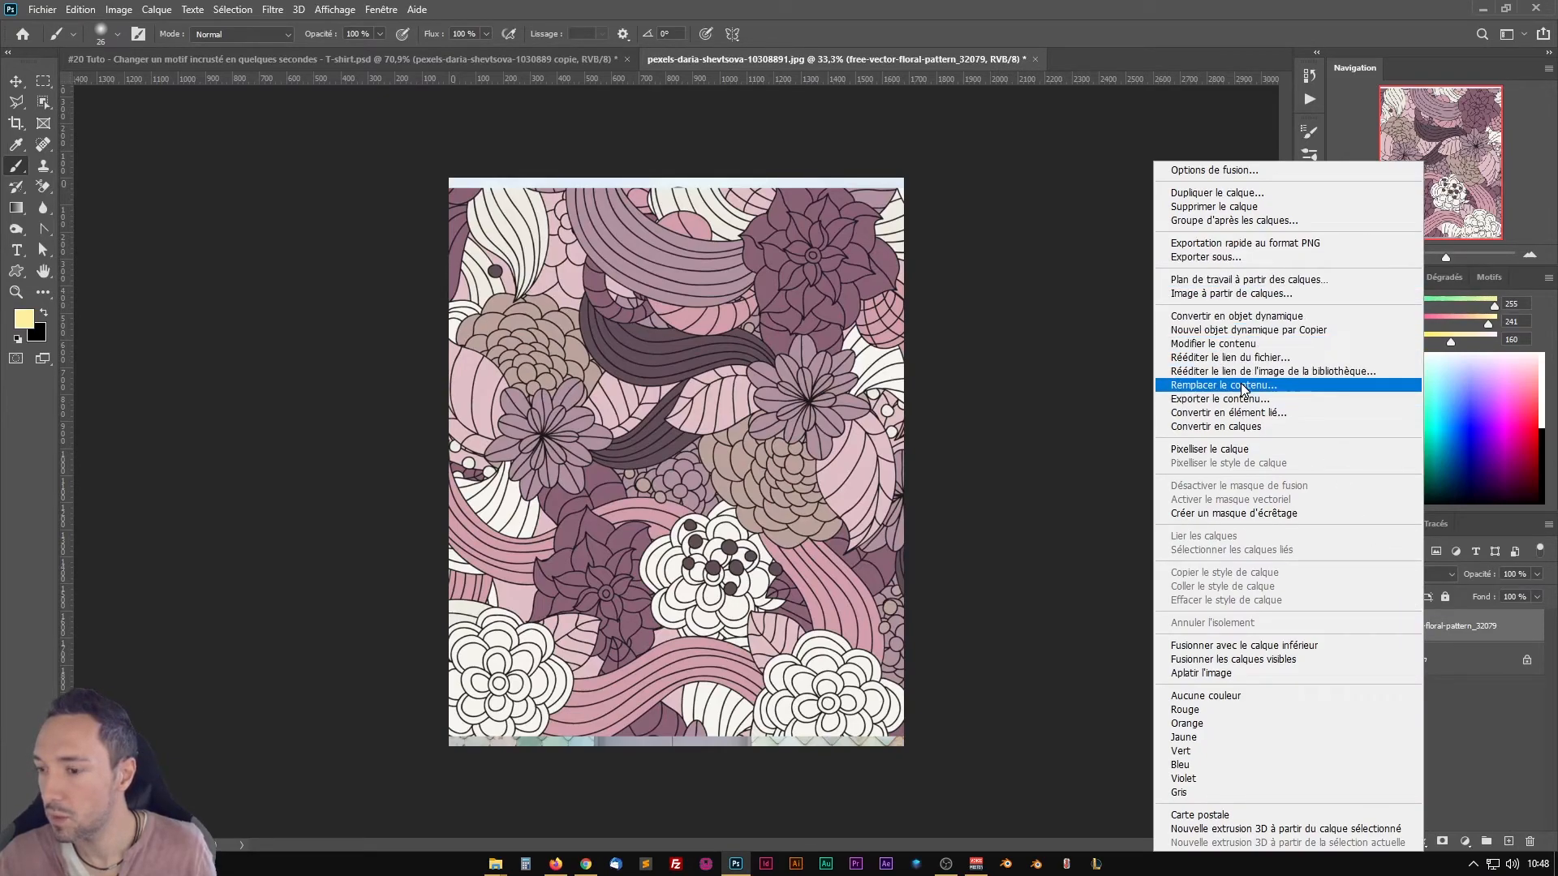
{"action": "left_click", "coordinate": [1513, 742]}
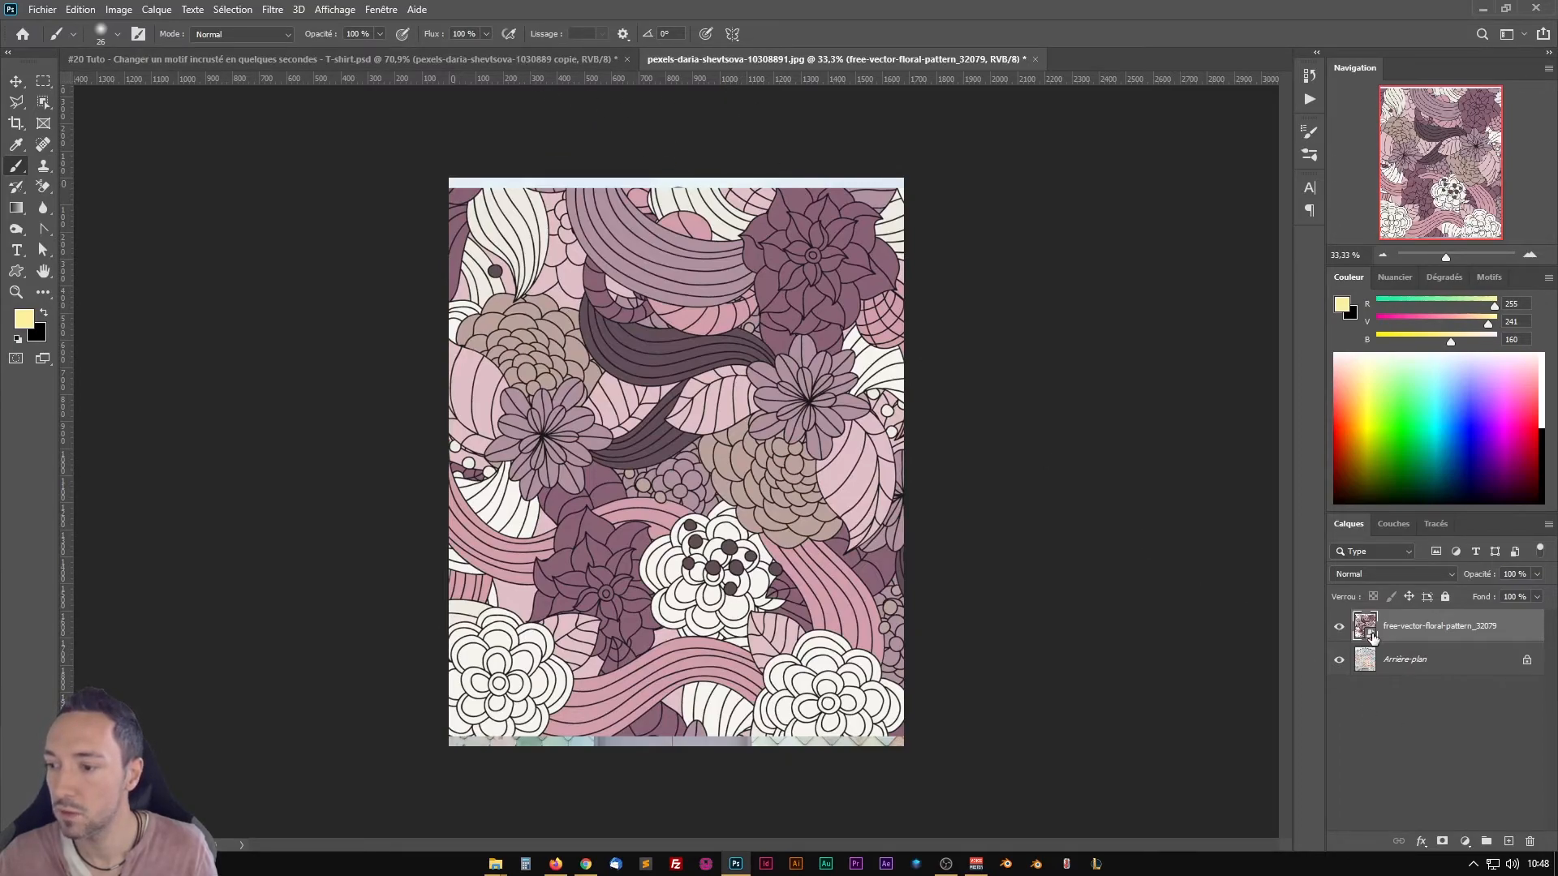
{"action": "right_click", "coordinate": [1415, 635]}
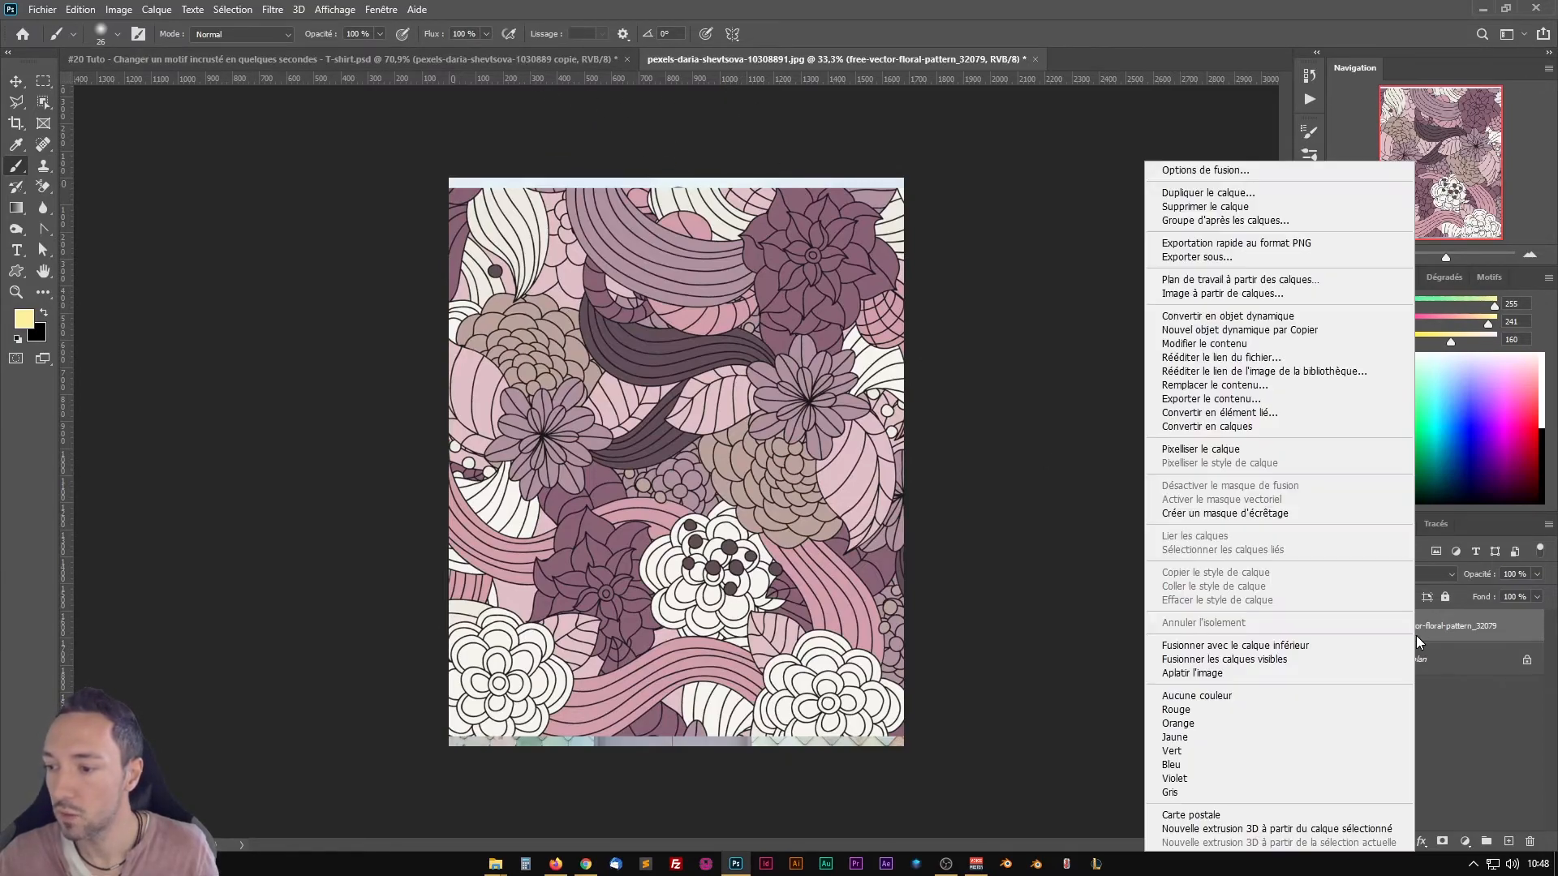
{"action": "left_click", "coordinate": [1209, 448]}
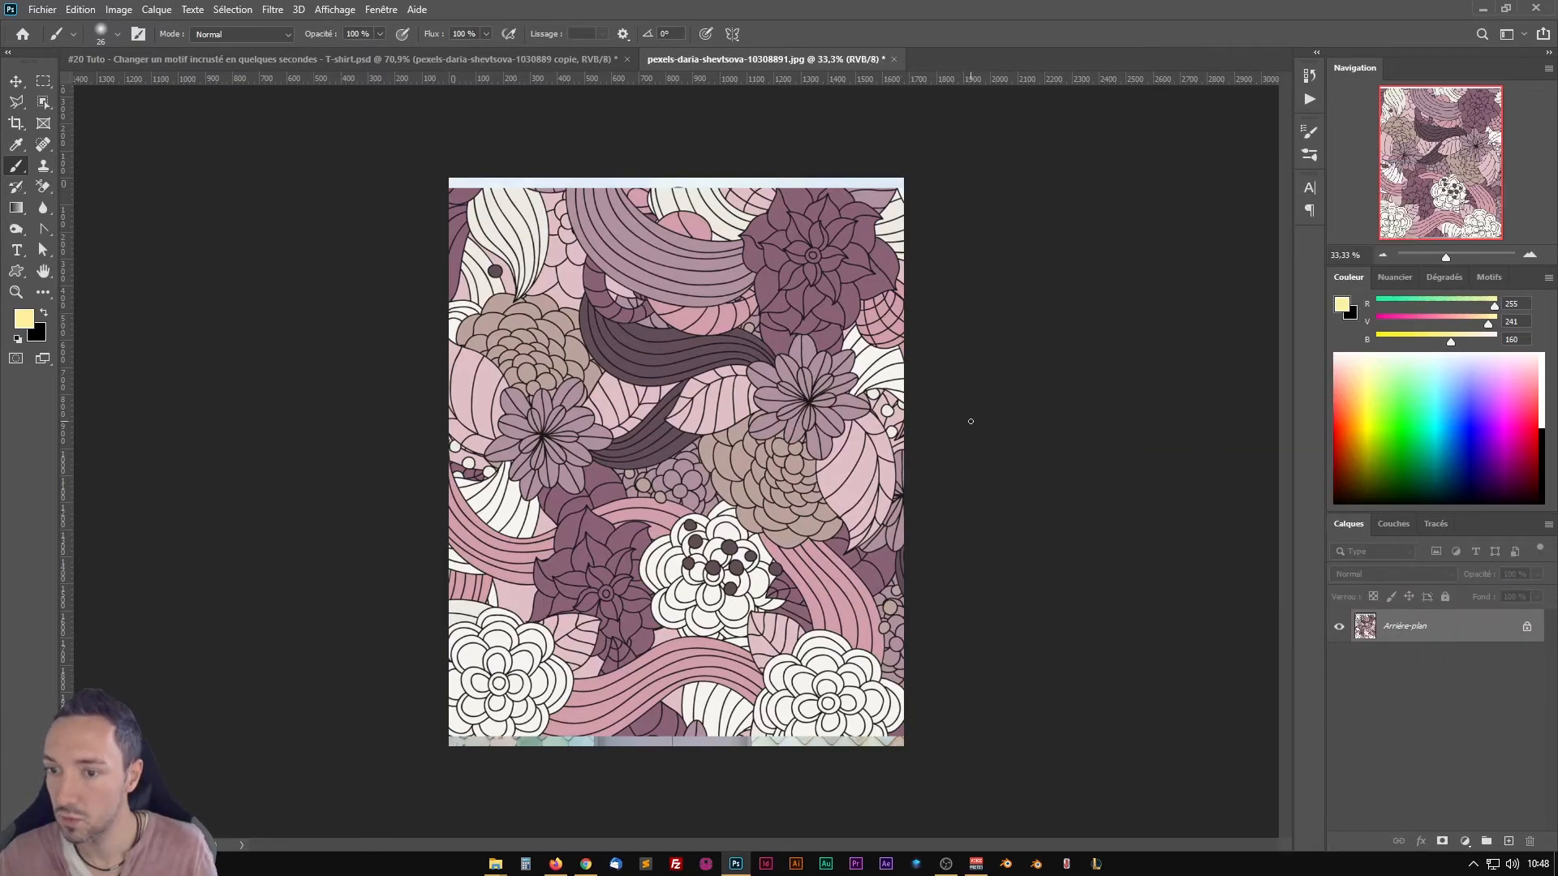
Step: Save the flattened image under its existing JPEG file name and location at maximum quality, and close the smart object's document
{"action": "key", "text": "ctrl+shift+s"}
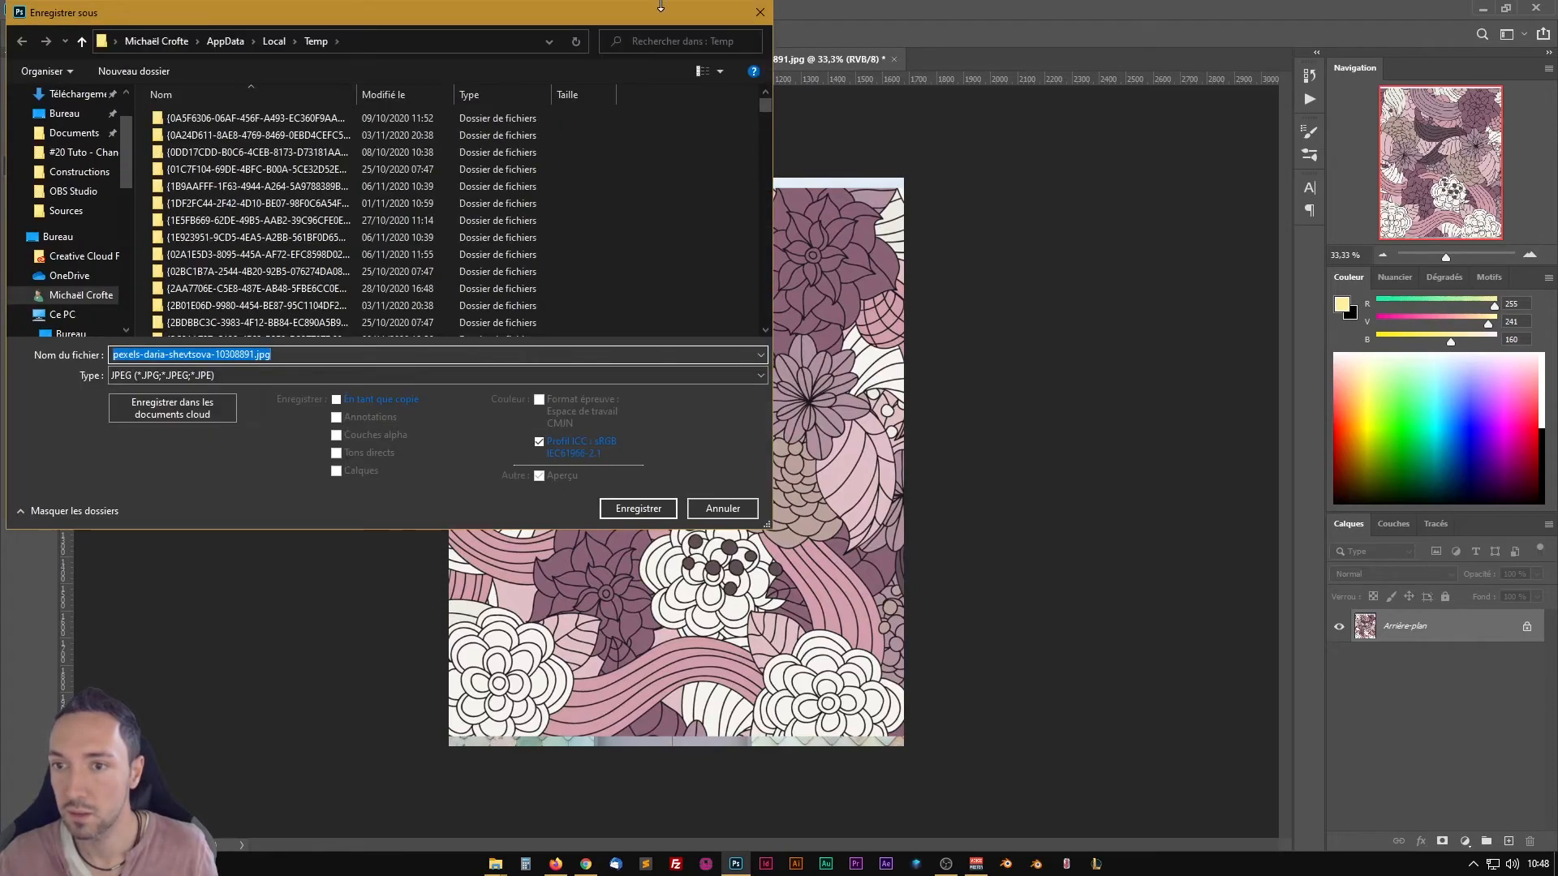
{"action": "key", "text": "Return"}
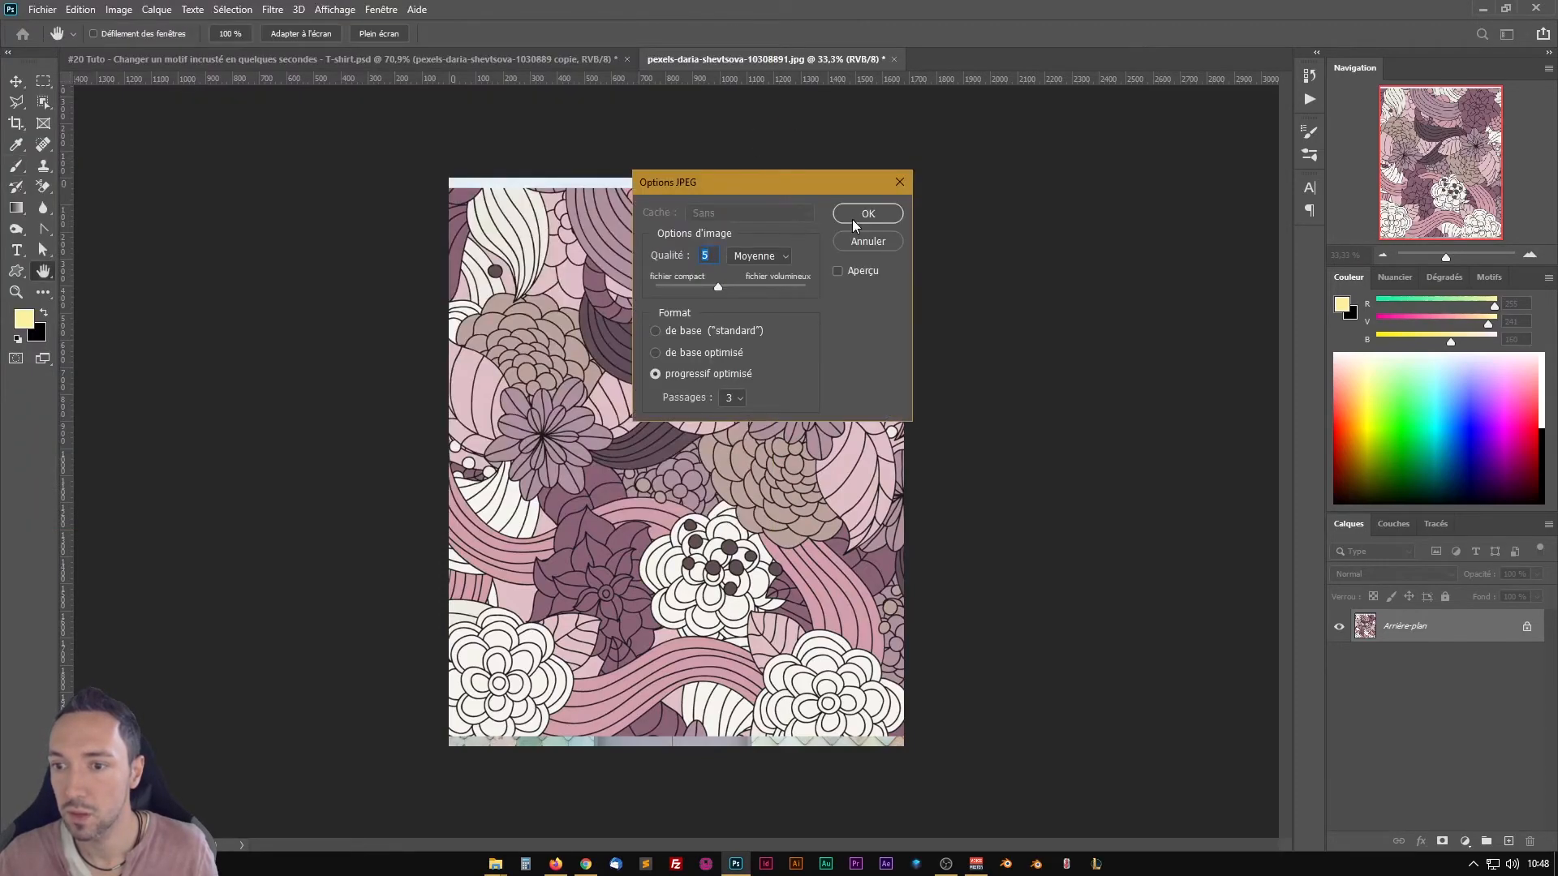
{"action": "left_click_drag", "start_coordinate": [717, 286], "coordinate": [810, 284]}
{"action": "left_click", "coordinate": [844, 214]}
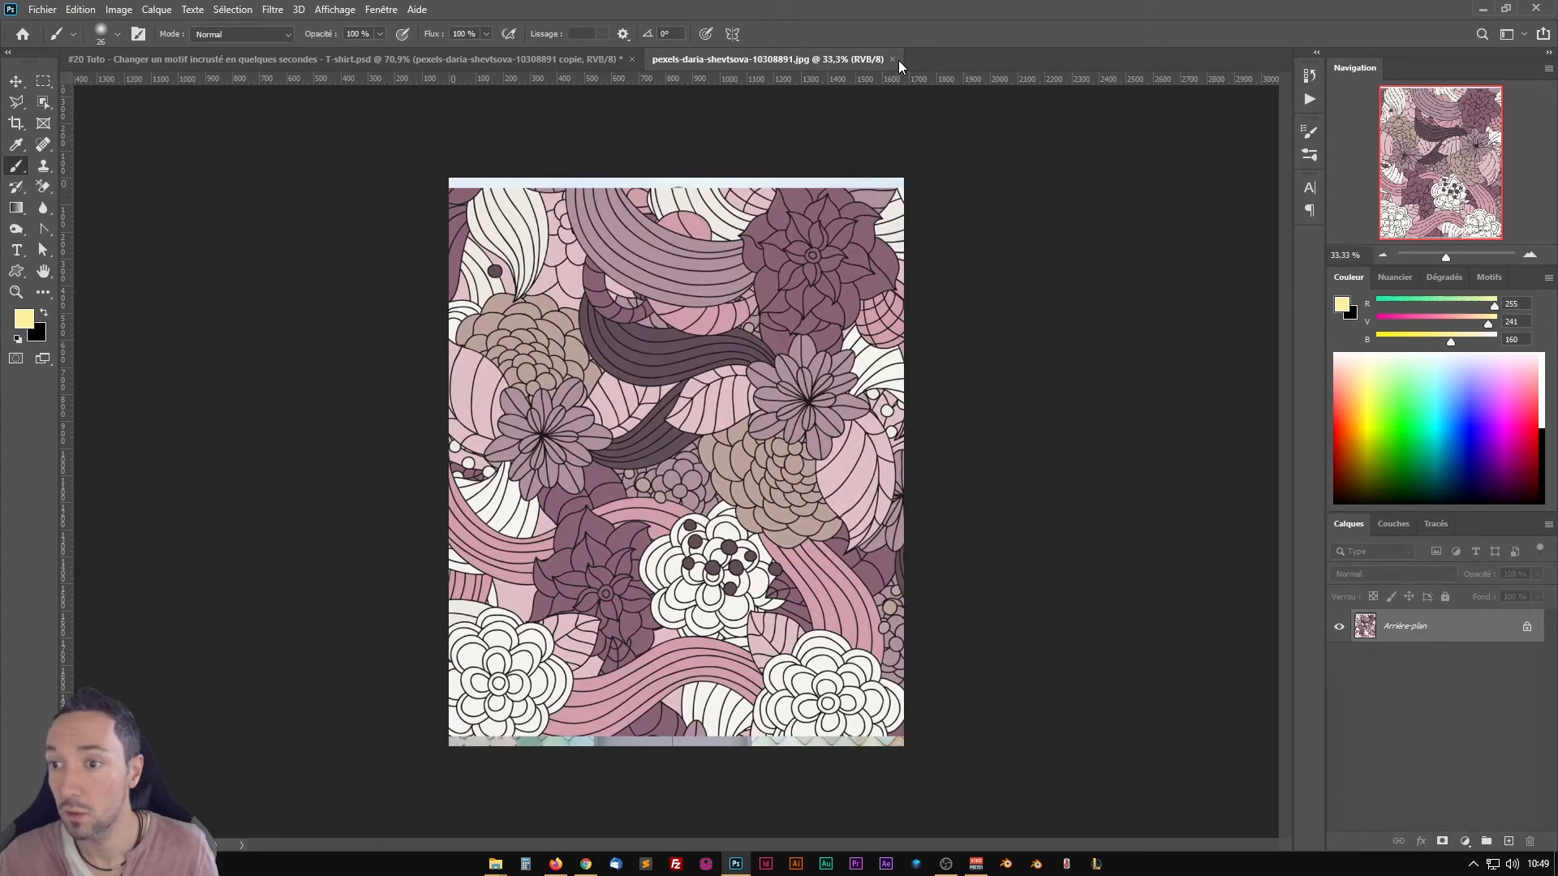
{"action": "left_click", "coordinate": [892, 59]}
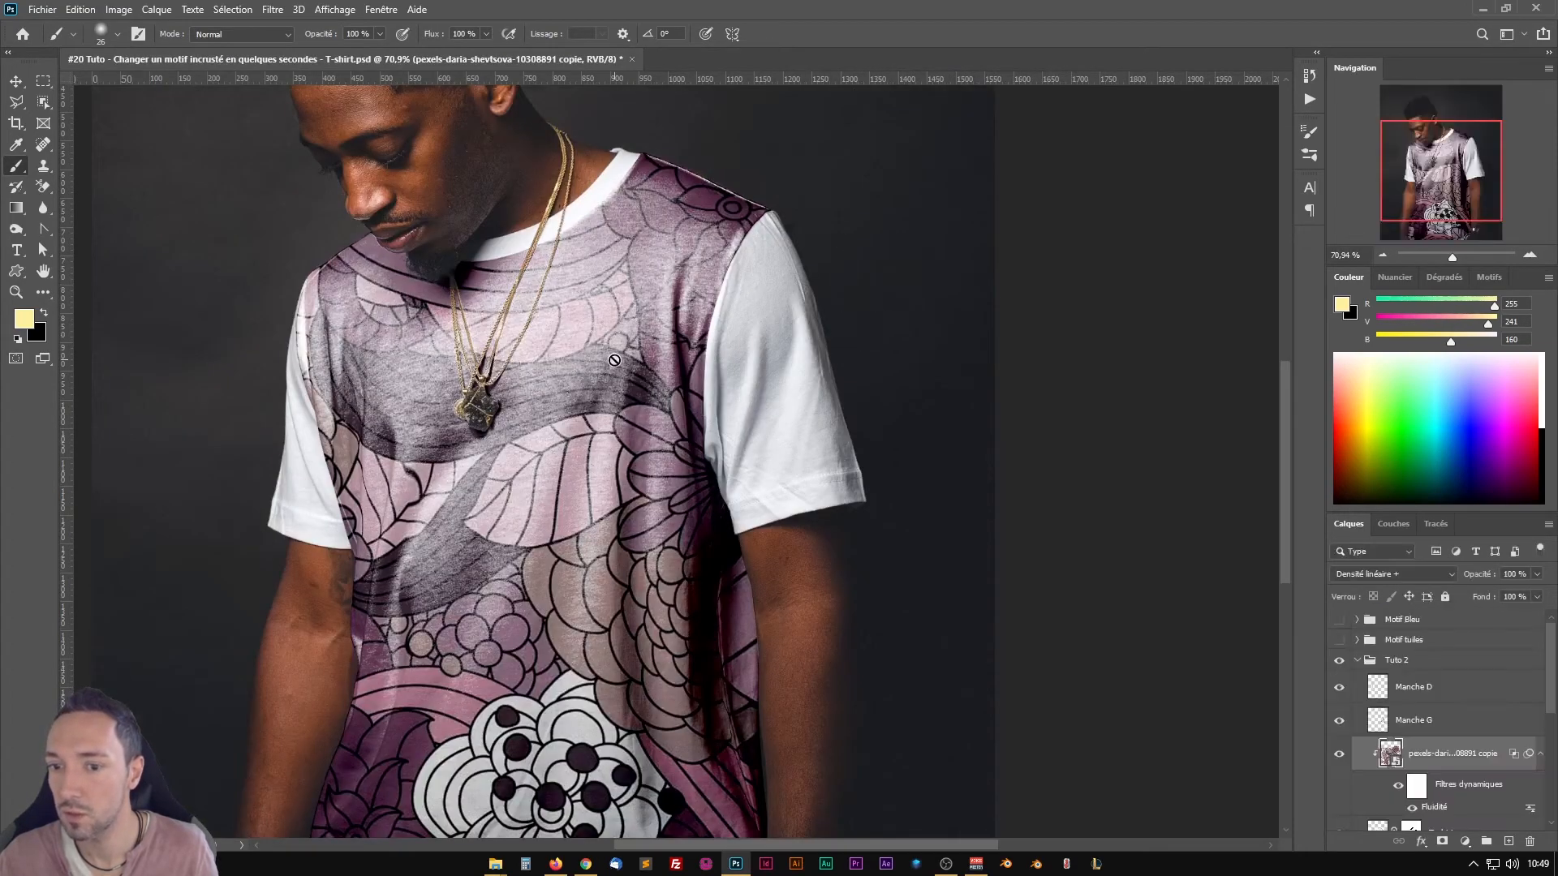
Step: Collapse the Tuto 2 group and toggle its visibility to compare the floral T-shirt with the tile version
{"action": "scroll", "coordinate": [614, 360], "scroll_direction": "down", "scroll_amount": 3}
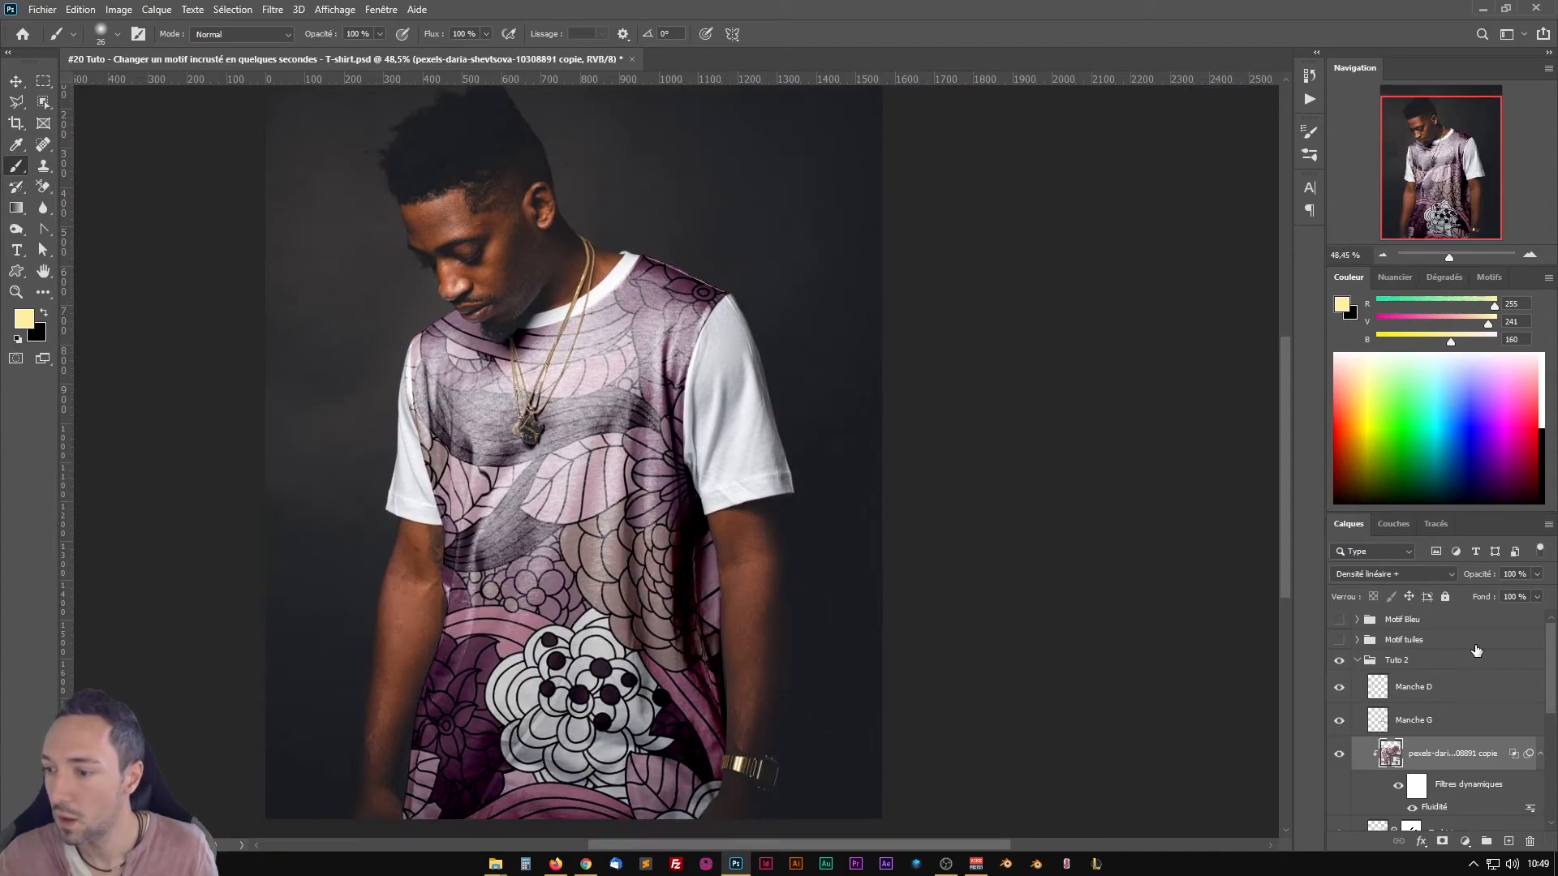
{"action": "left_click", "coordinate": [1358, 661]}
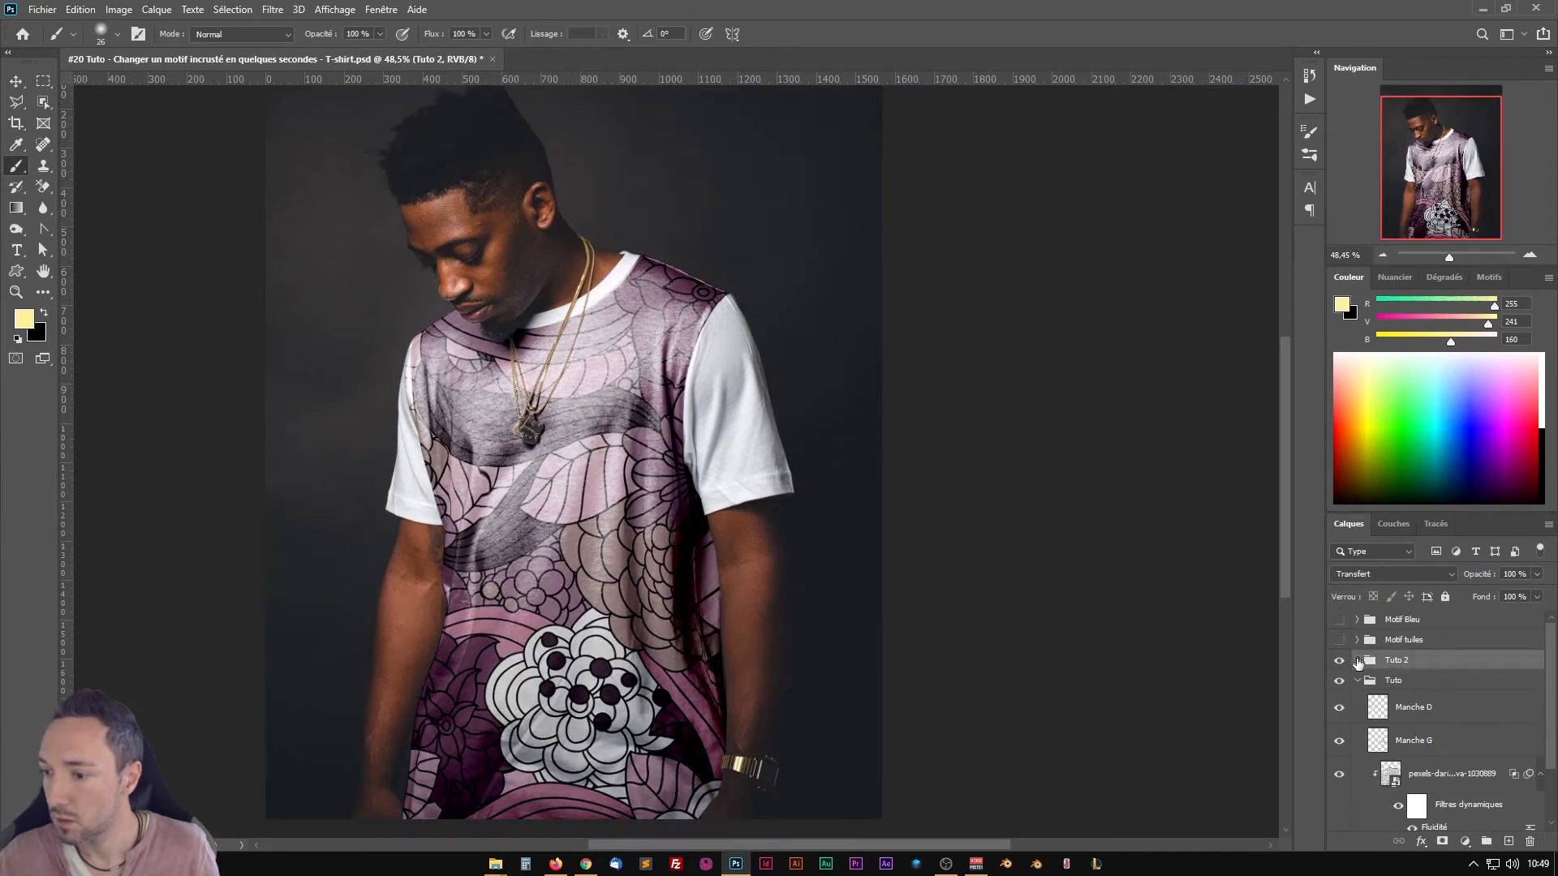
{"action": "left_click", "coordinate": [1340, 662]}
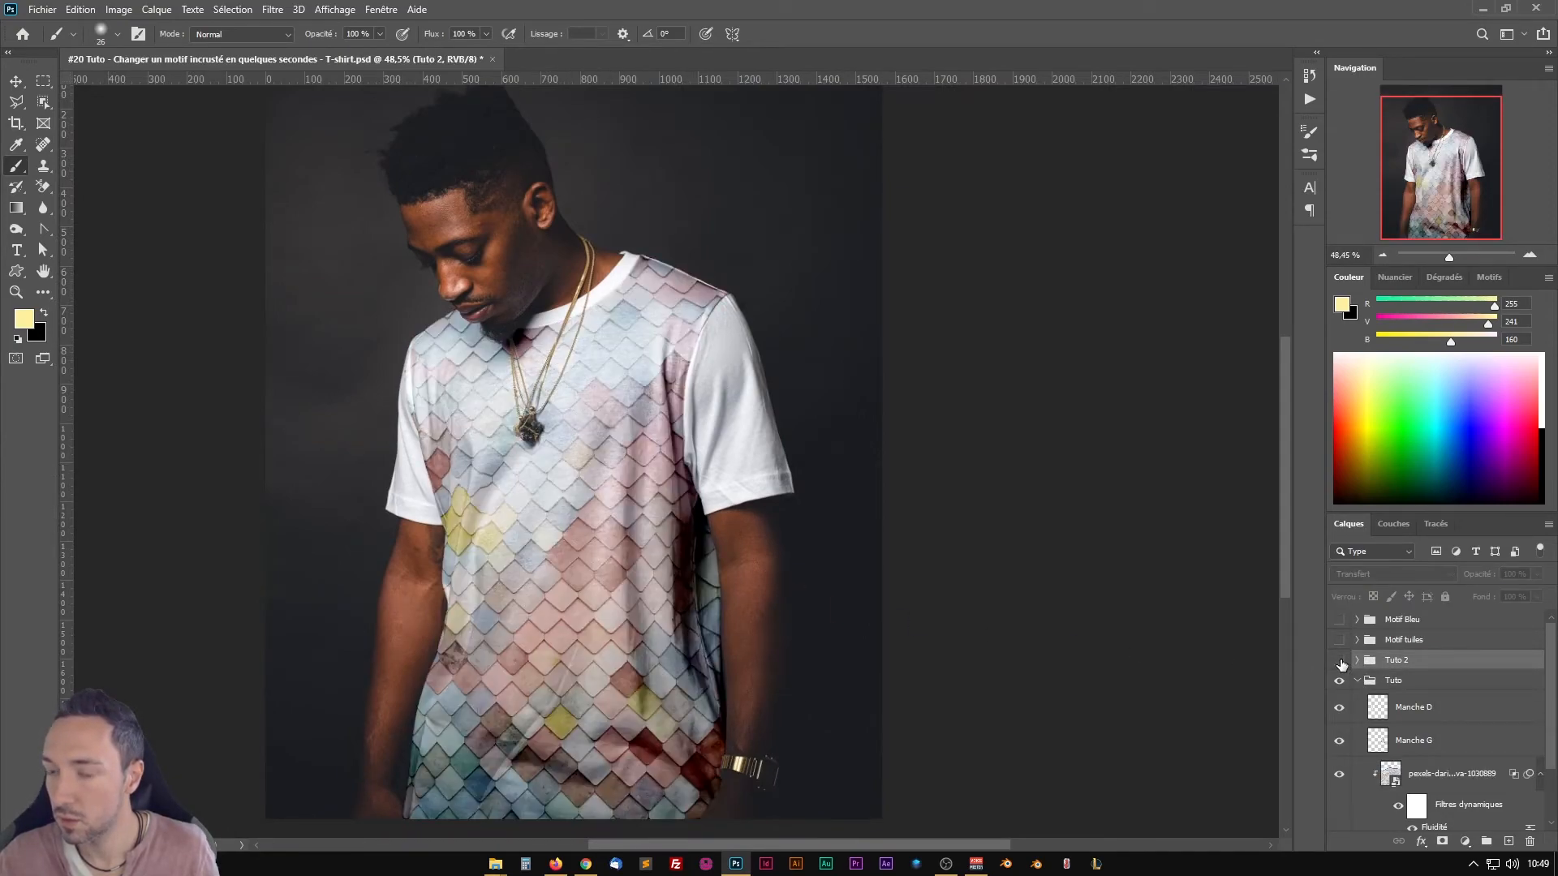
{"action": "left_click", "coordinate": [1340, 662]}
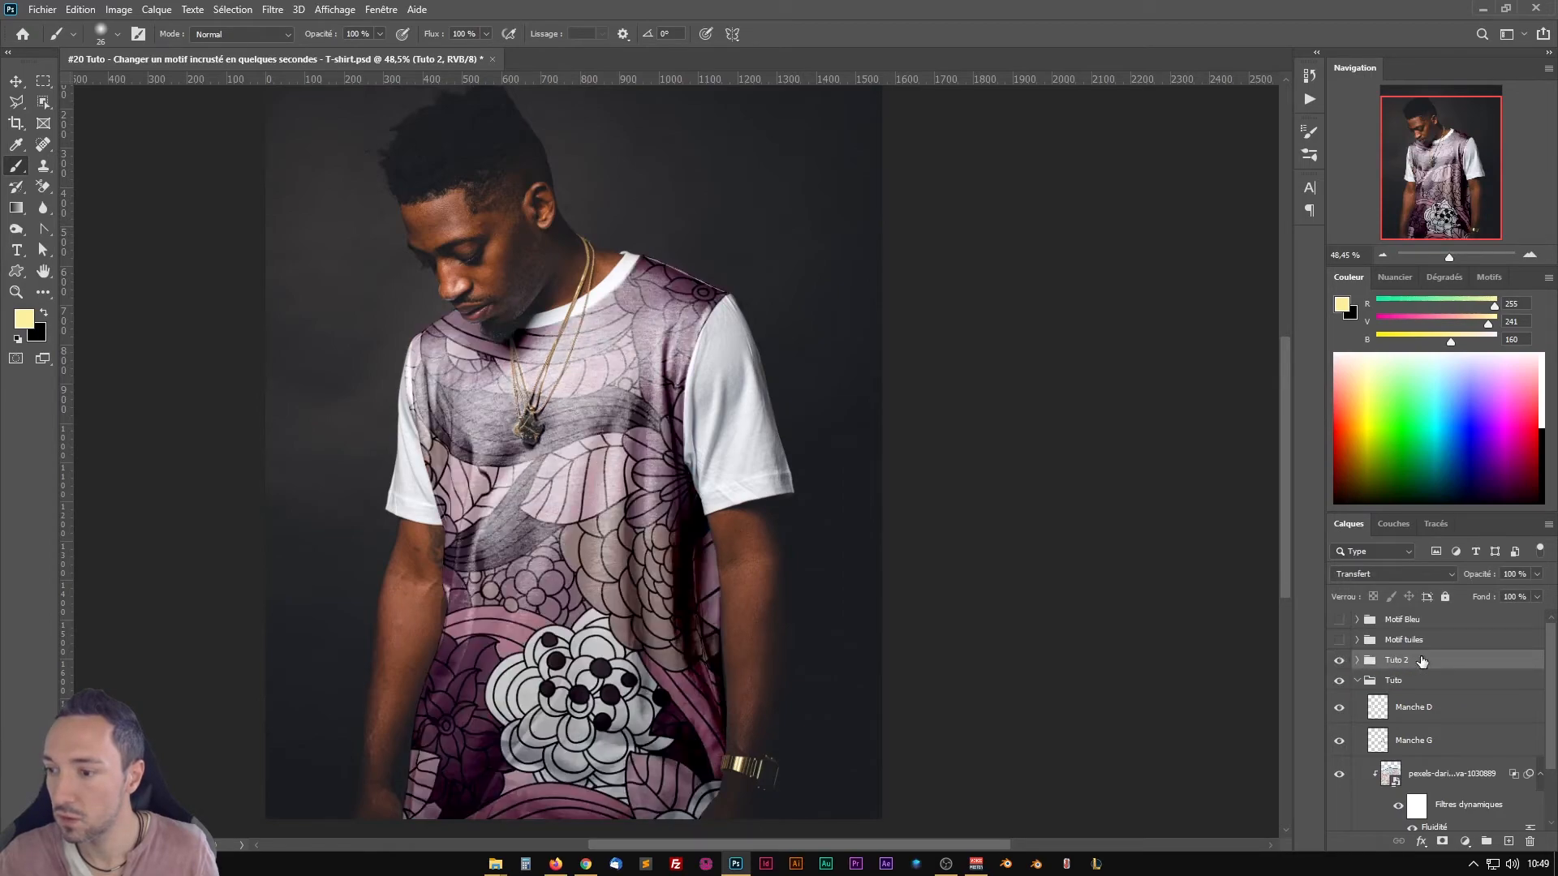
Step: Add a dark purple solid color fill layer directly above the Manche G layer in the Tuto 2 group
{"action": "left_click", "coordinate": [1358, 660]}
{"action": "left_click", "coordinate": [1423, 716]}
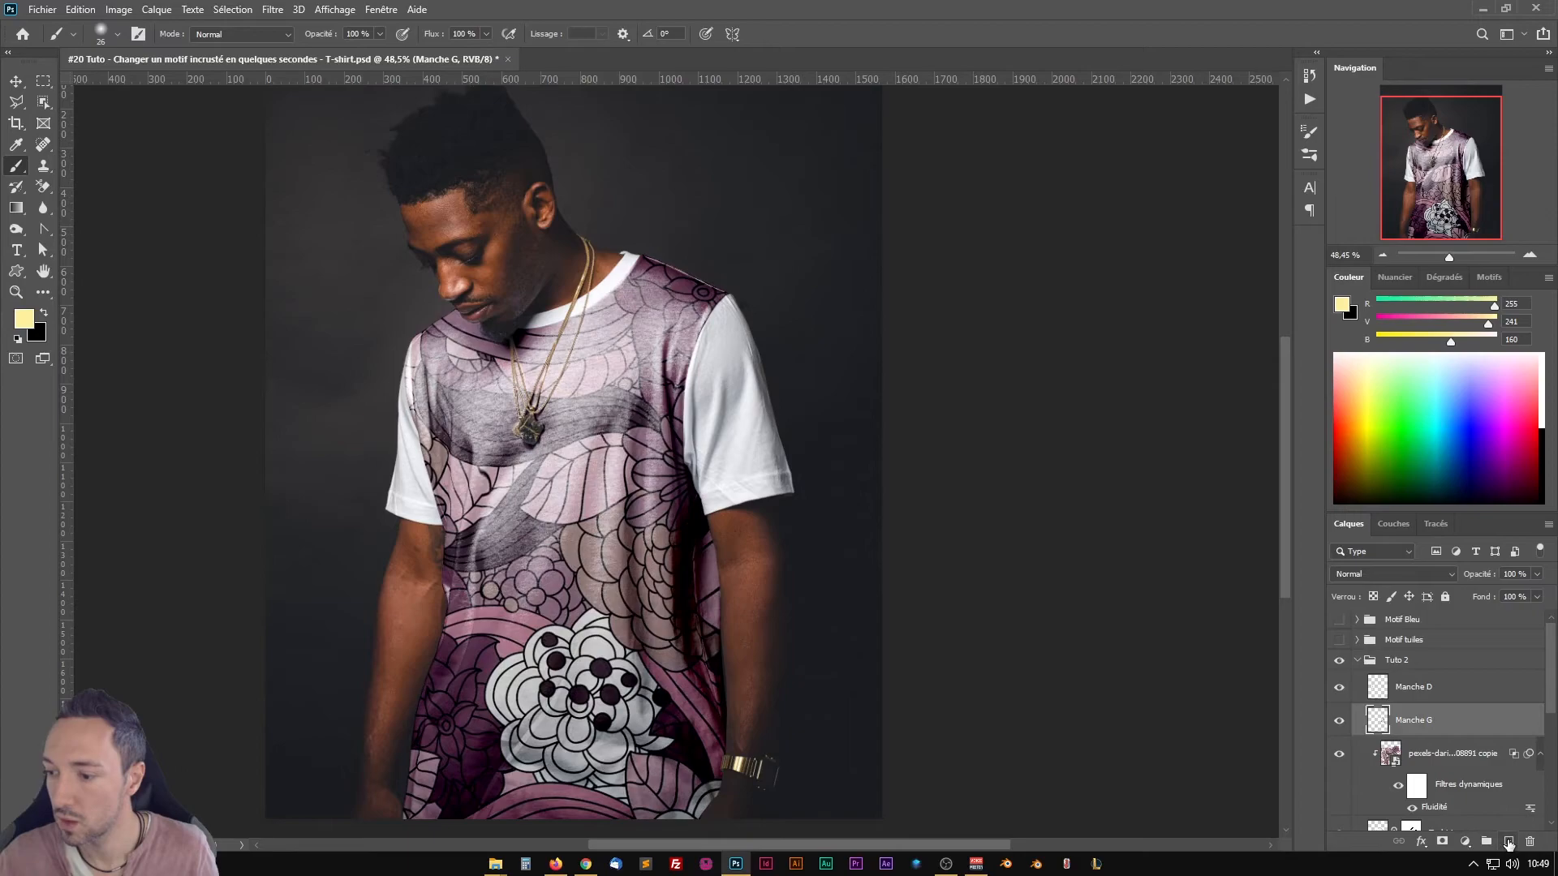
{"action": "left_click", "coordinate": [1466, 842]}
{"action": "left_click", "coordinate": [1430, 557]}
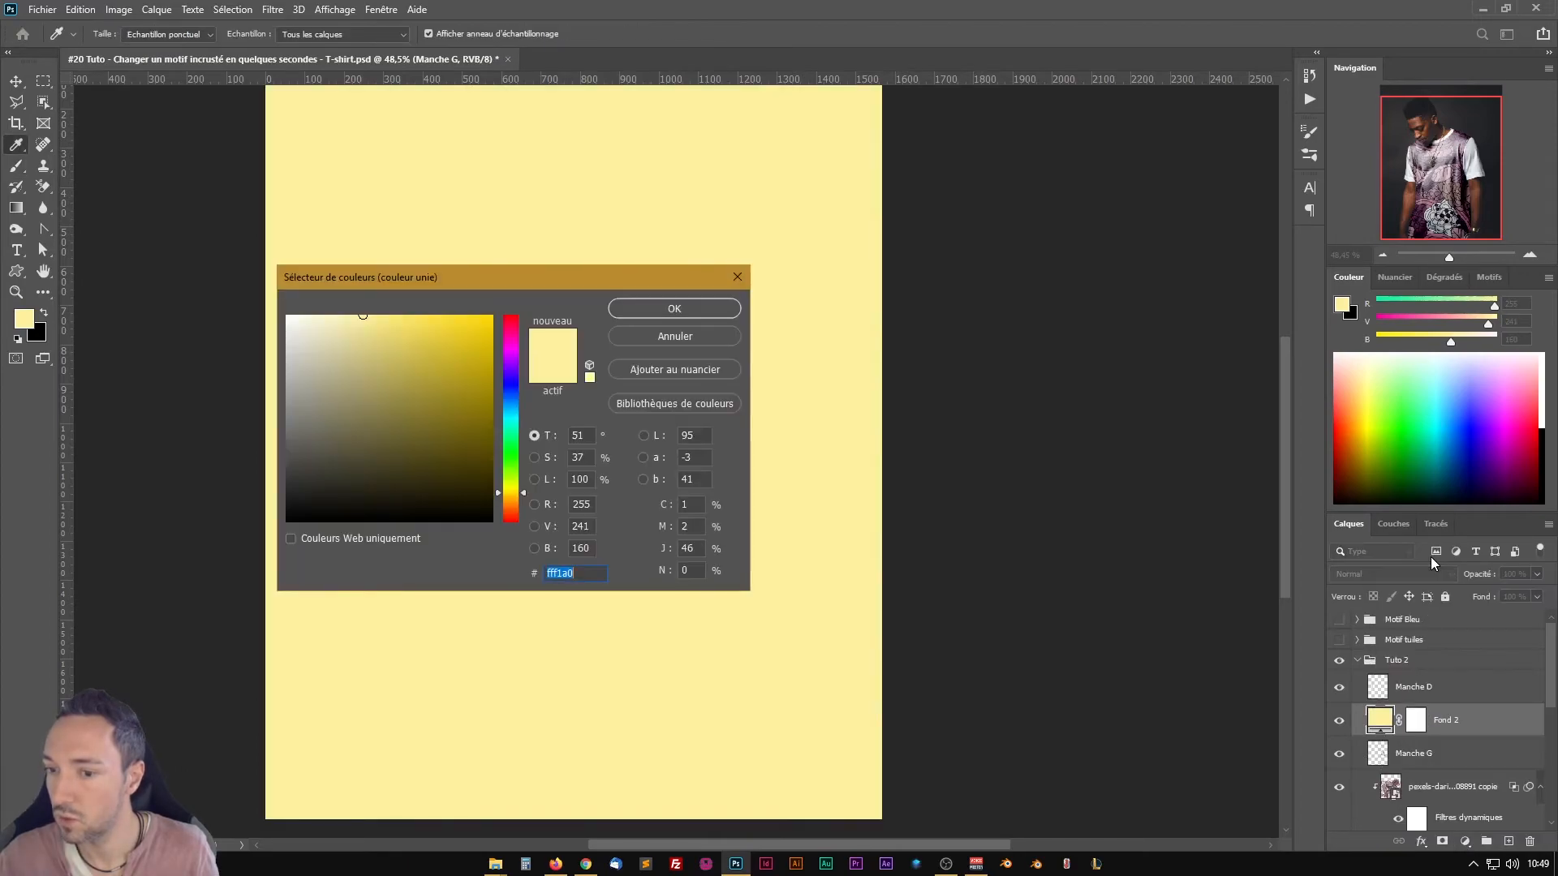
{"action": "left_click_drag", "start_coordinate": [634, 270], "coordinate": [1026, 270]}
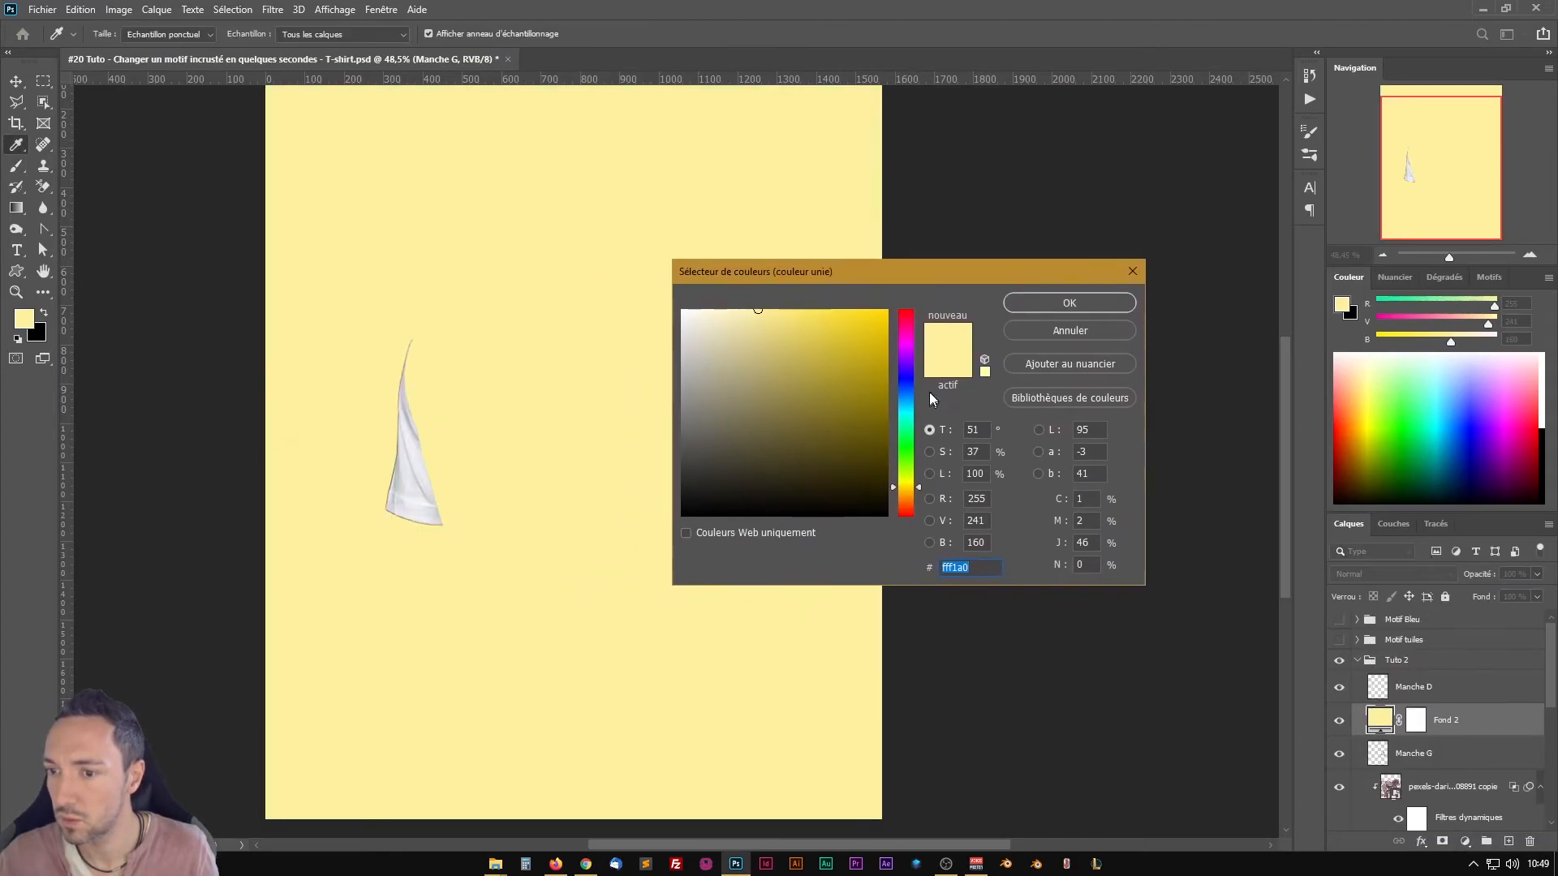
{"action": "left_click_drag", "start_coordinate": [908, 344], "coordinate": [908, 349]}
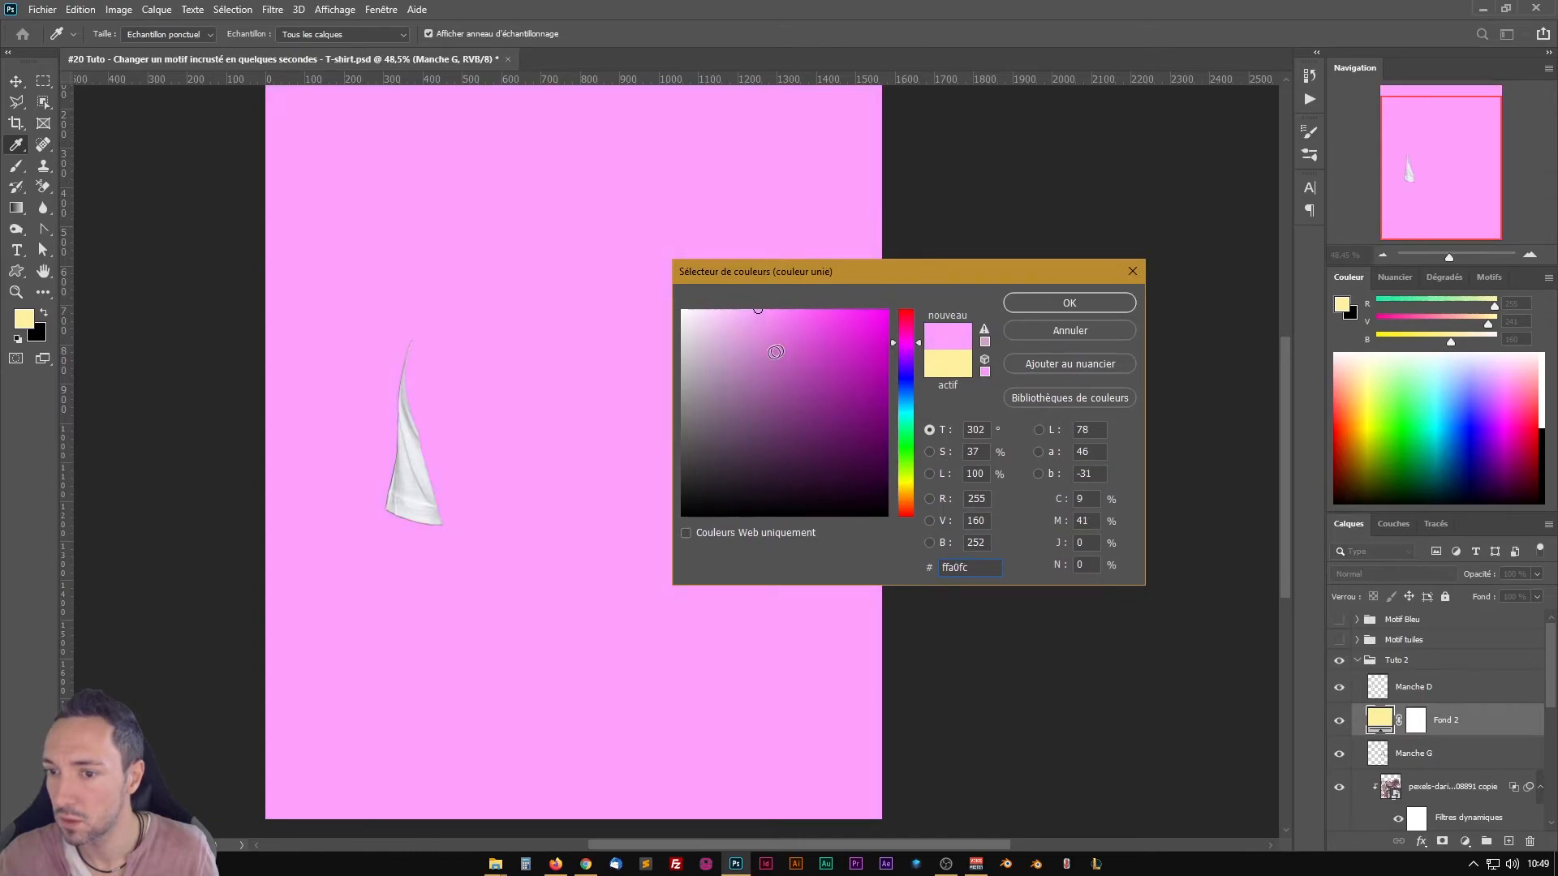
{"action": "left_click", "coordinate": [792, 358]}
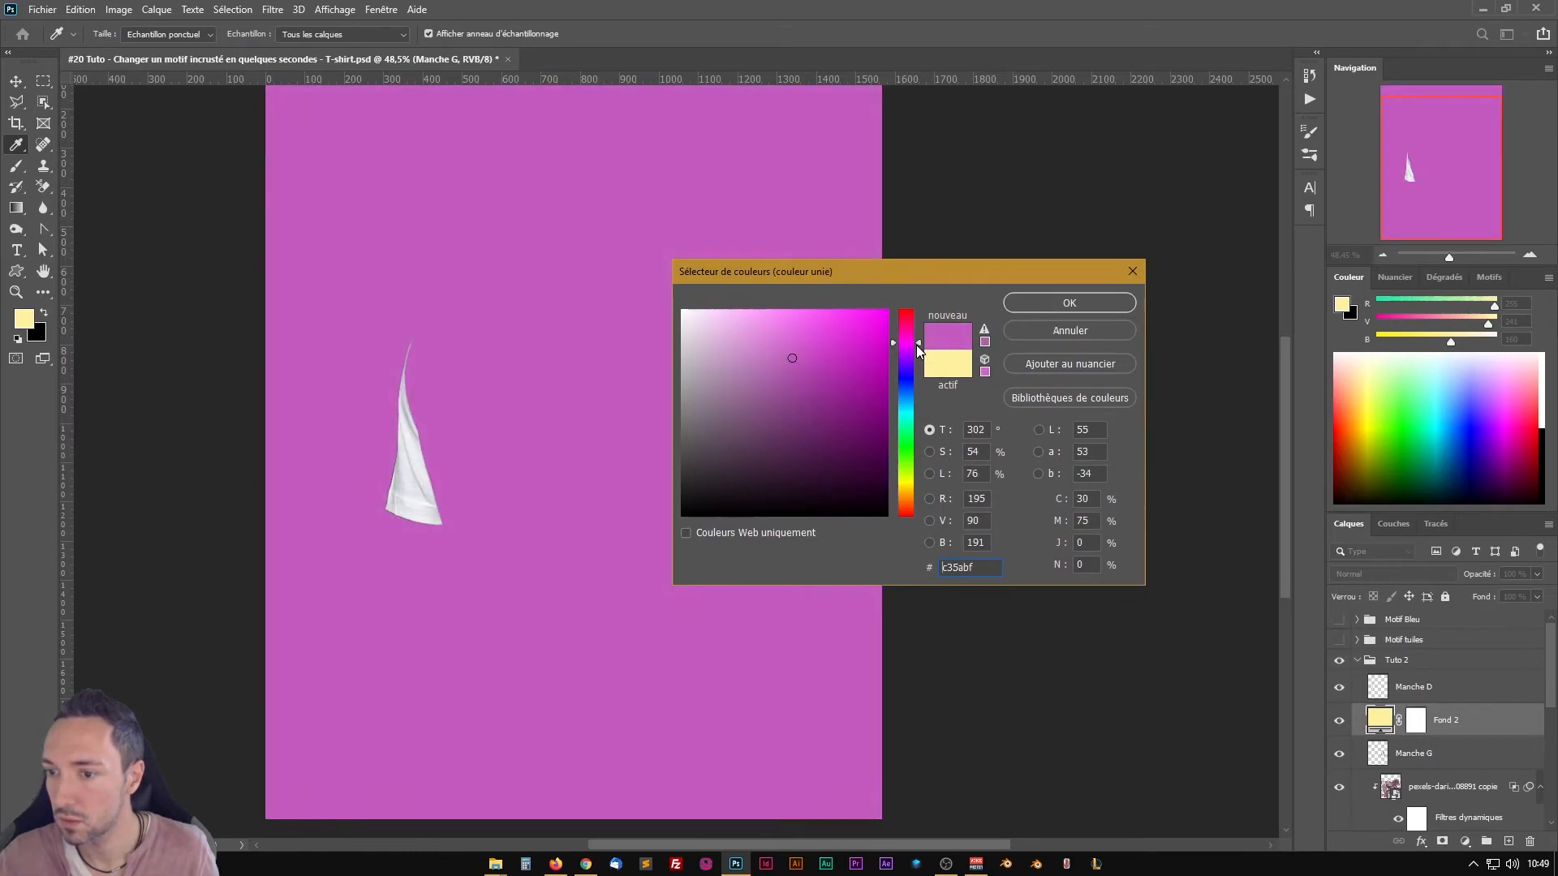
{"action": "left_click", "coordinate": [839, 382]}
{"action": "left_click", "coordinate": [836, 431]}
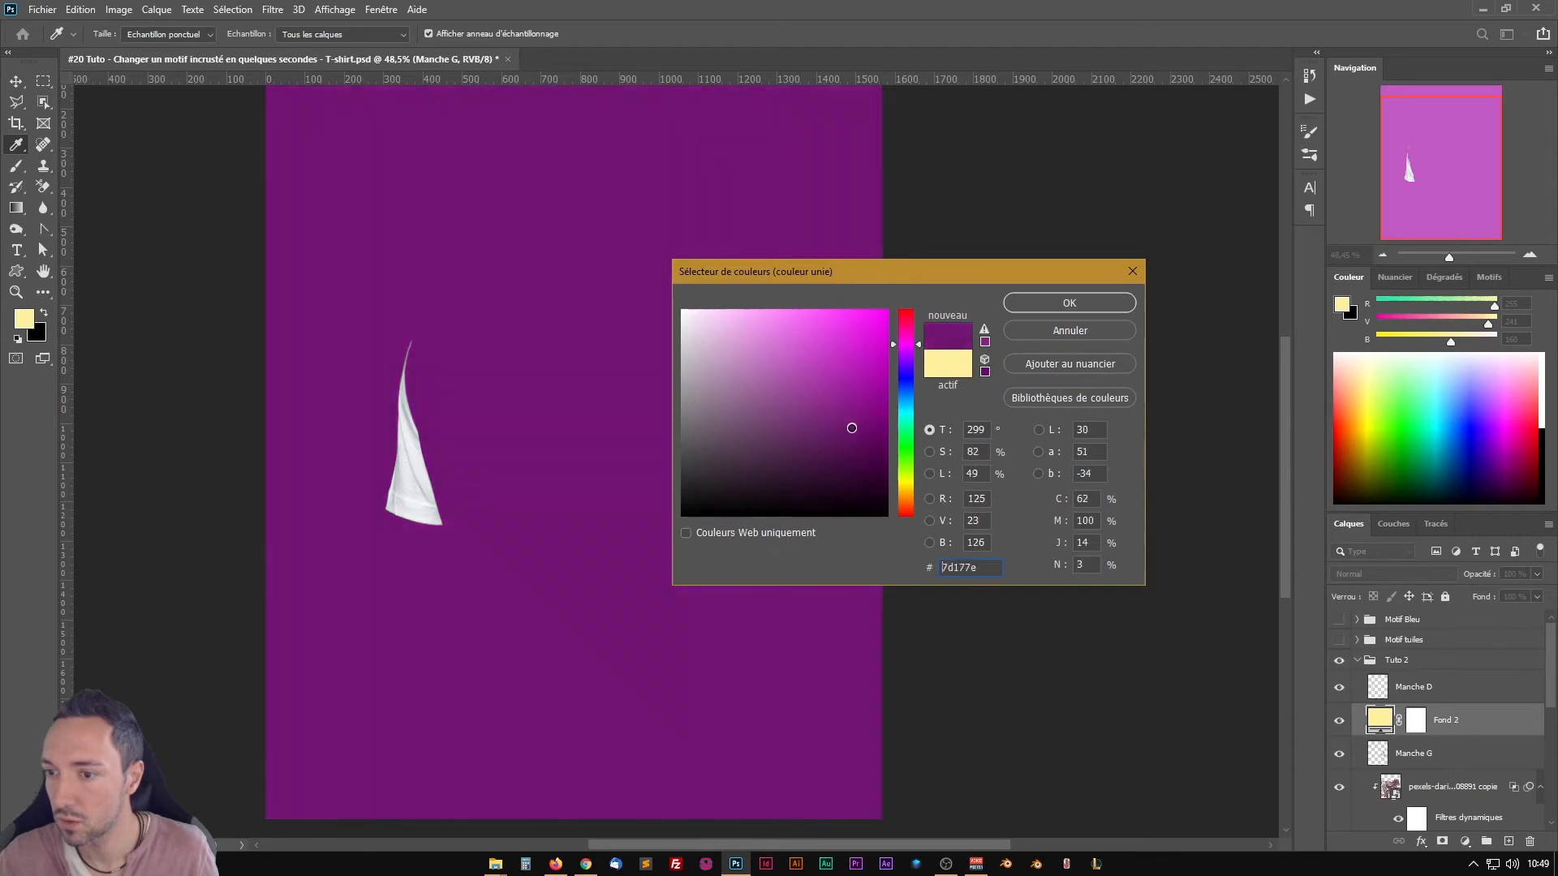
{"action": "left_click", "coordinate": [1069, 303]}
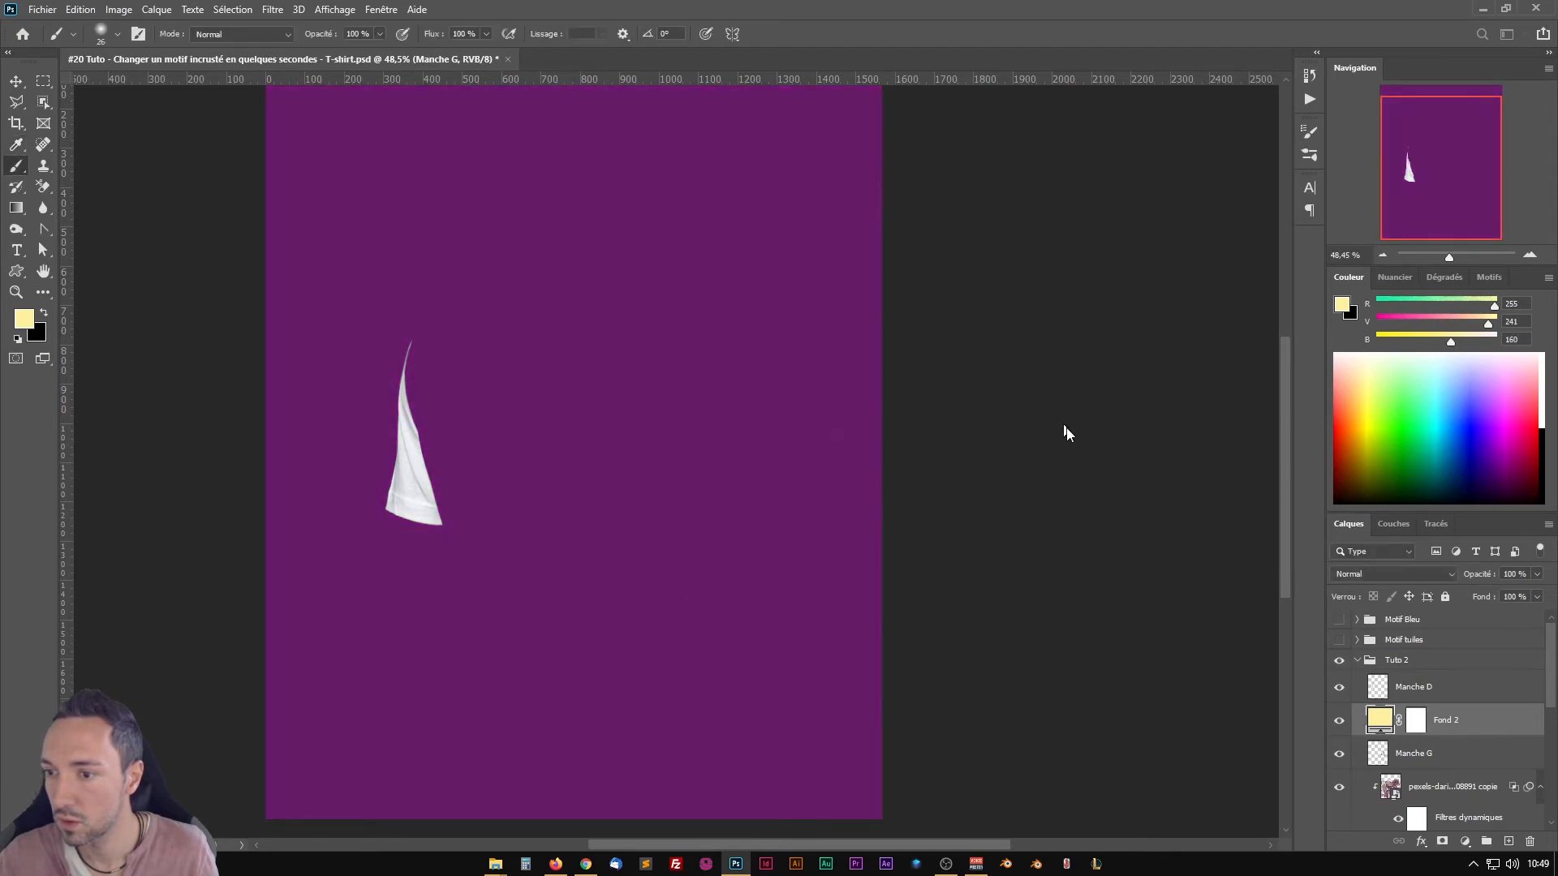
Step: Clip the purple fill to the Manche G layer, set its blend mode to Densité linéaire + and its opacity to 87%
{"action": "left_click", "coordinate": [1465, 735], "text": "alt"}
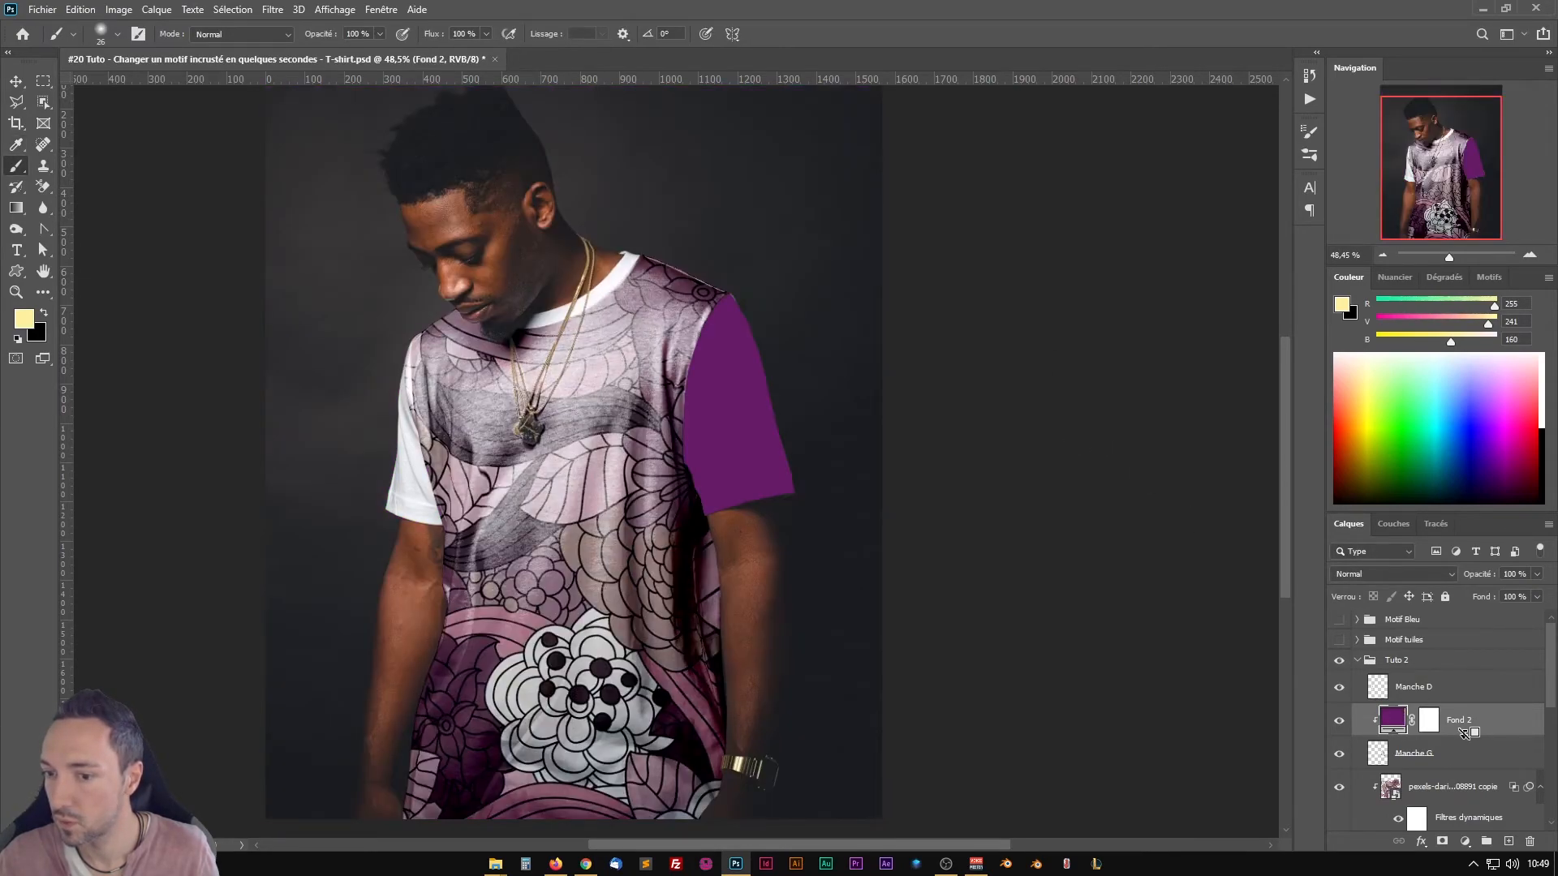
{"action": "left_click", "coordinate": [1453, 575]}
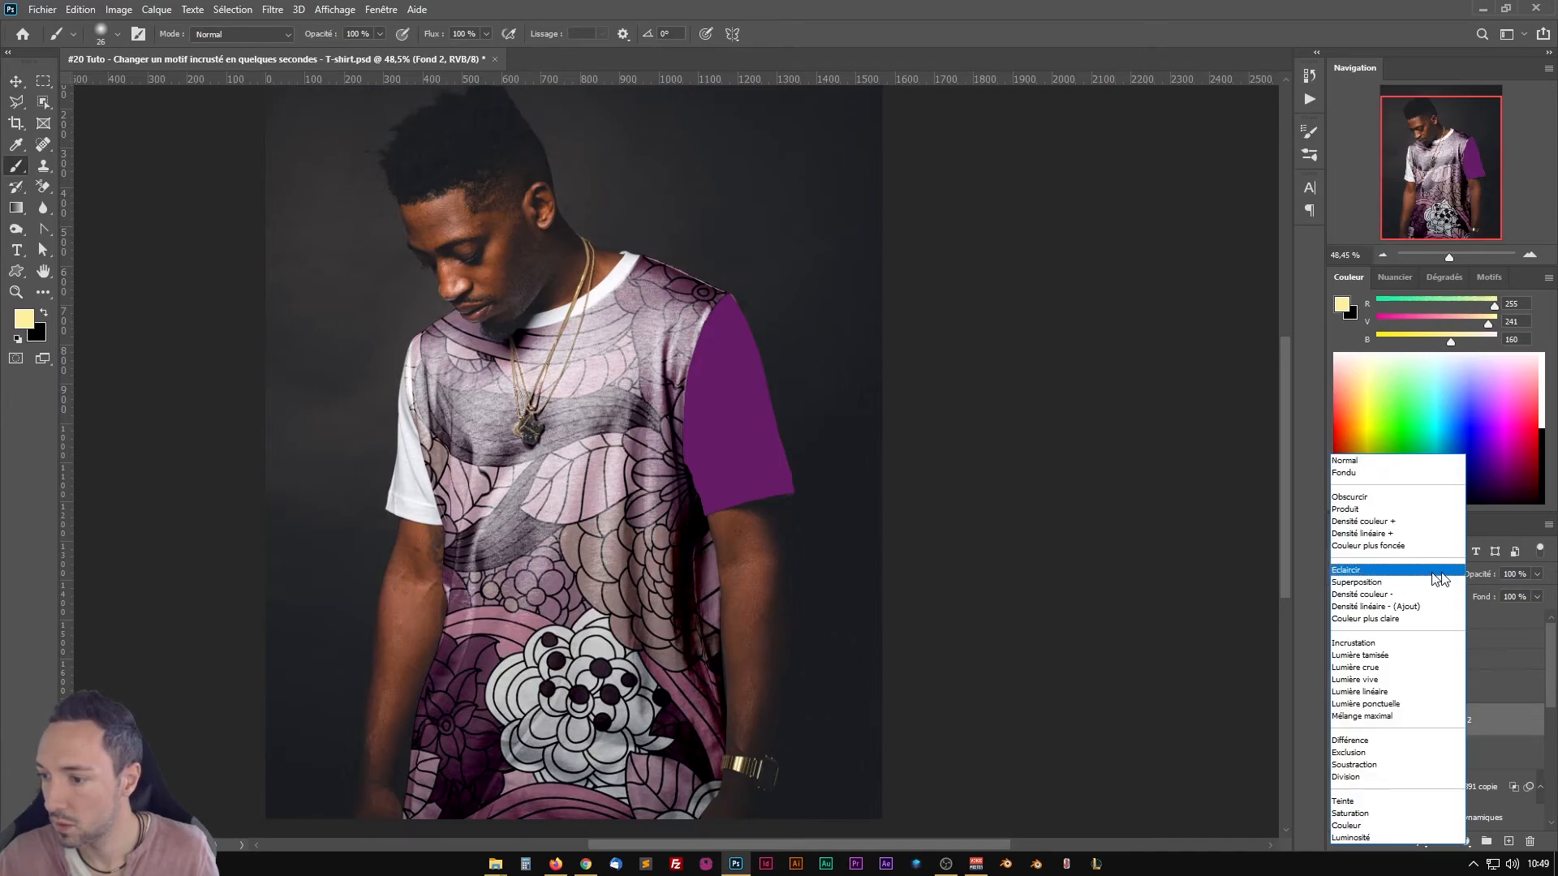
{"action": "left_click", "coordinate": [1371, 532]}
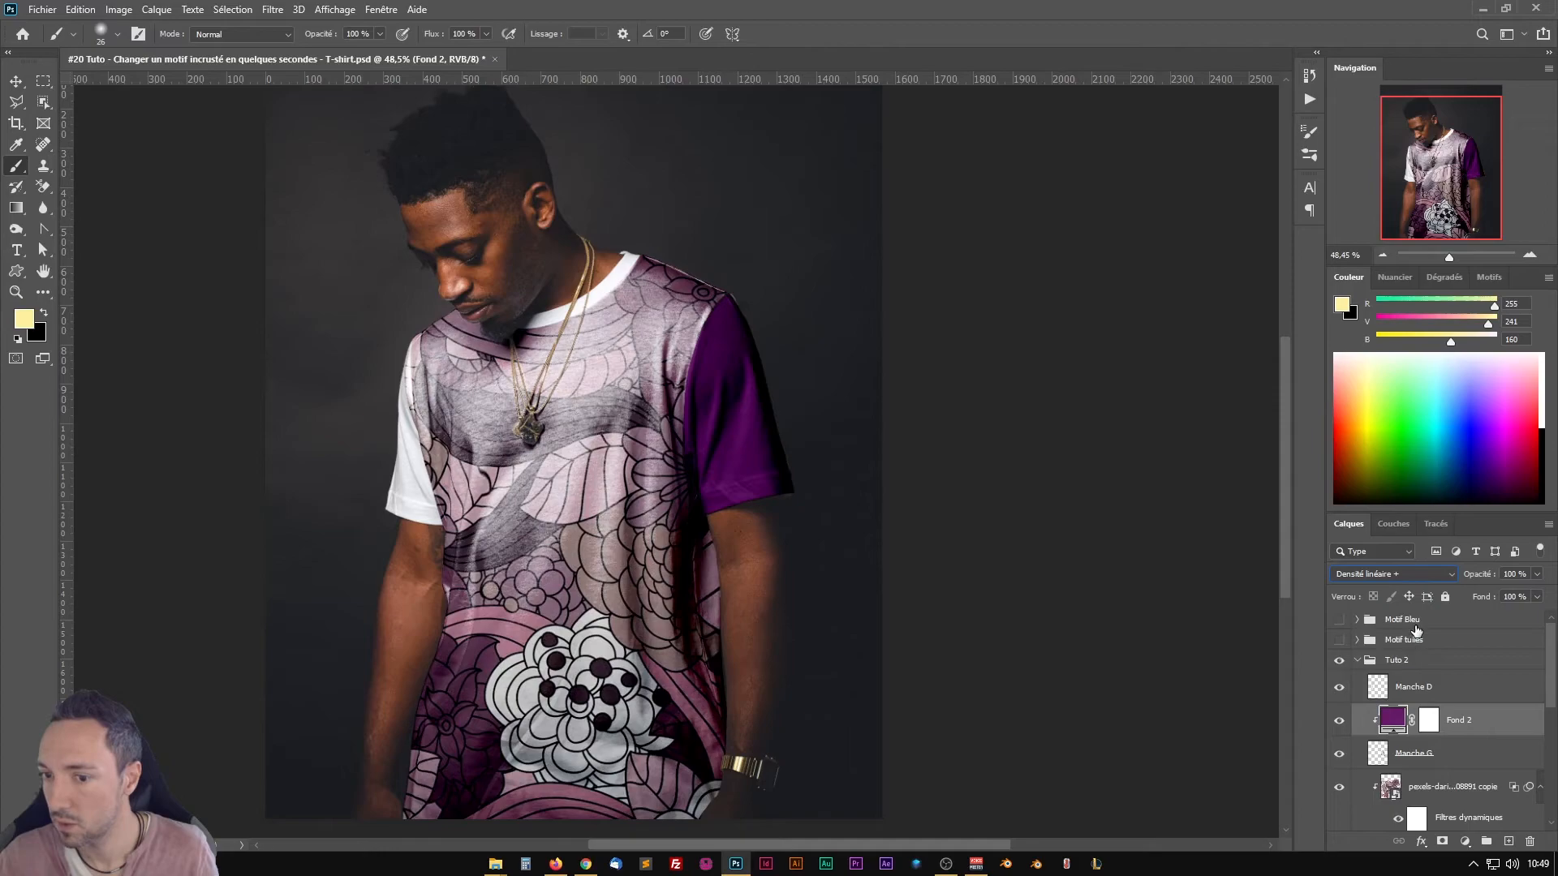
{"action": "left_click", "coordinate": [1454, 576]}
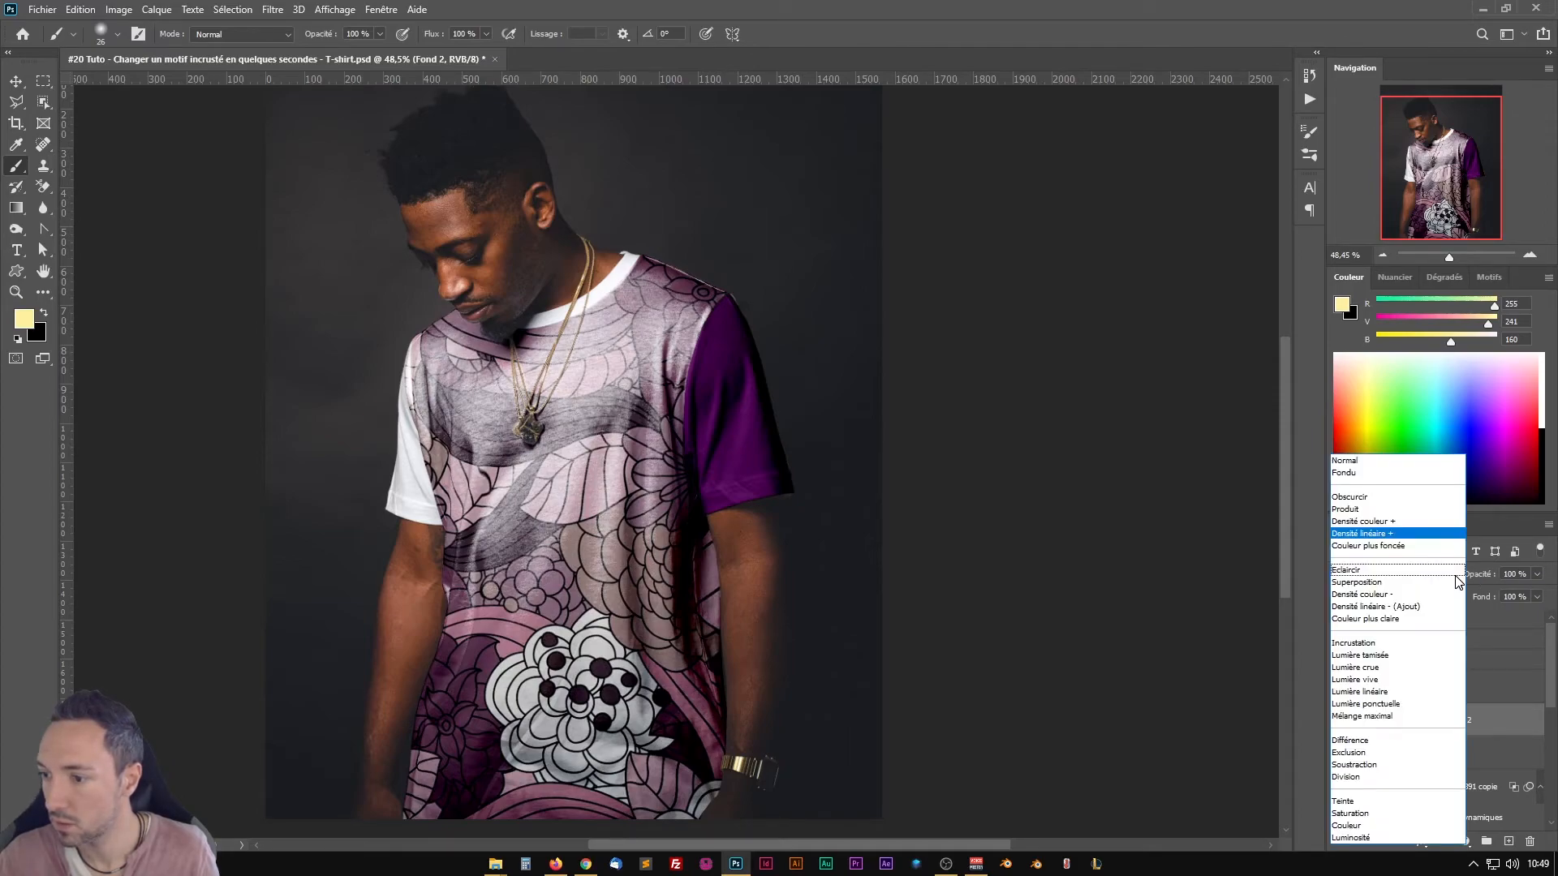
{"action": "left_click", "coordinate": [1364, 533]}
{"action": "left_click", "coordinate": [1537, 574]}
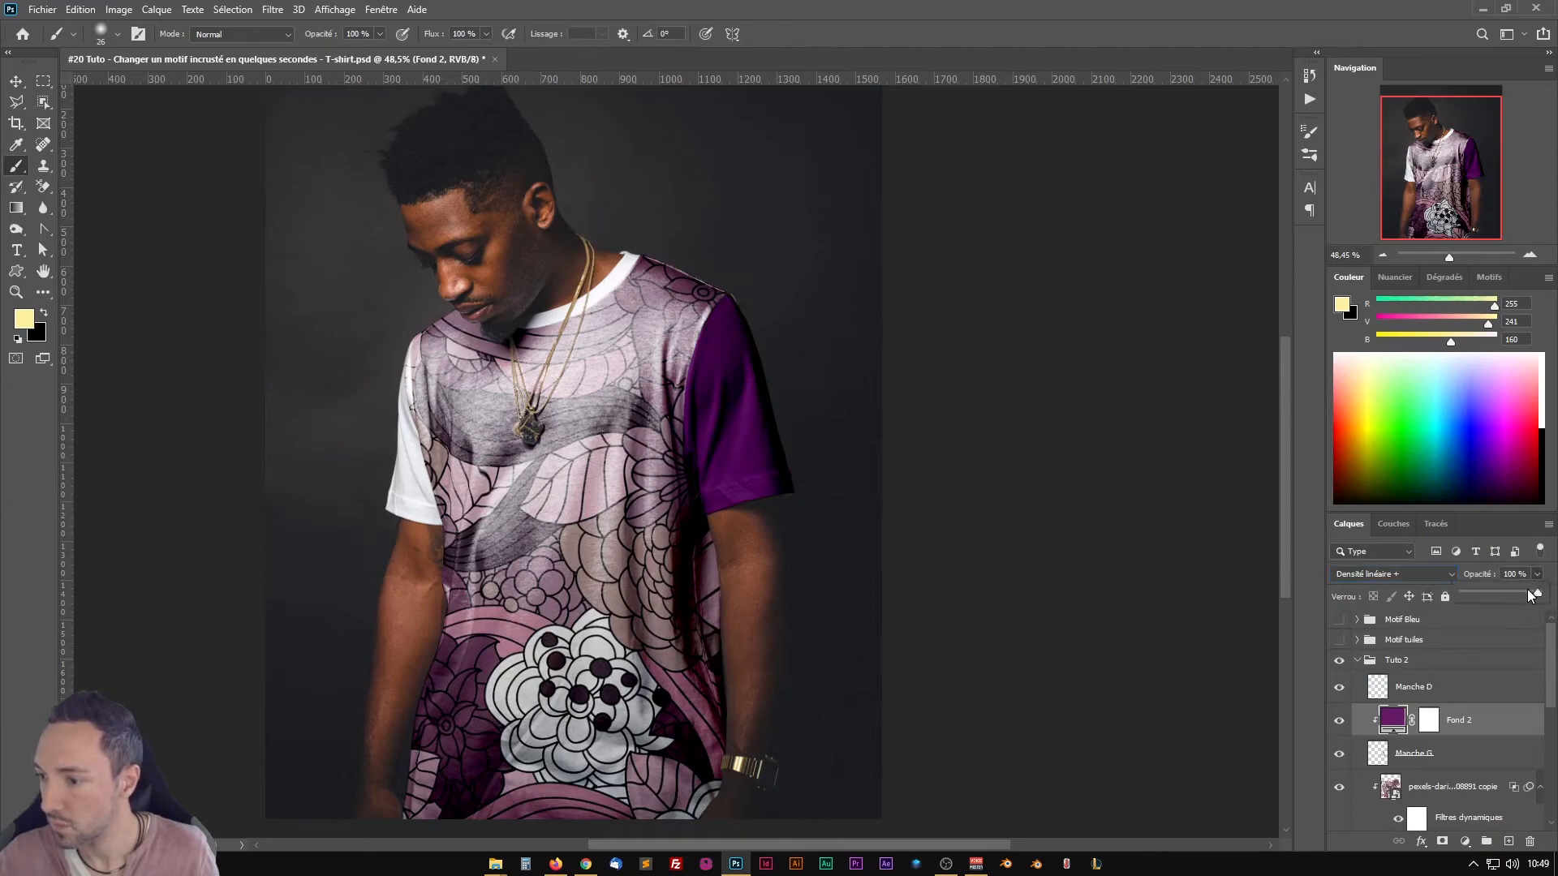
{"action": "left_click_drag", "start_coordinate": [1540, 593], "coordinate": [1529, 597]}
Step: Duplicate the purple fill above the Manche D layer as a clipped layer to color the other sleeve
{"action": "left_click_drag", "start_coordinate": [1490, 728], "coordinate": [1461, 690]}
{"action": "key", "text": "v"}
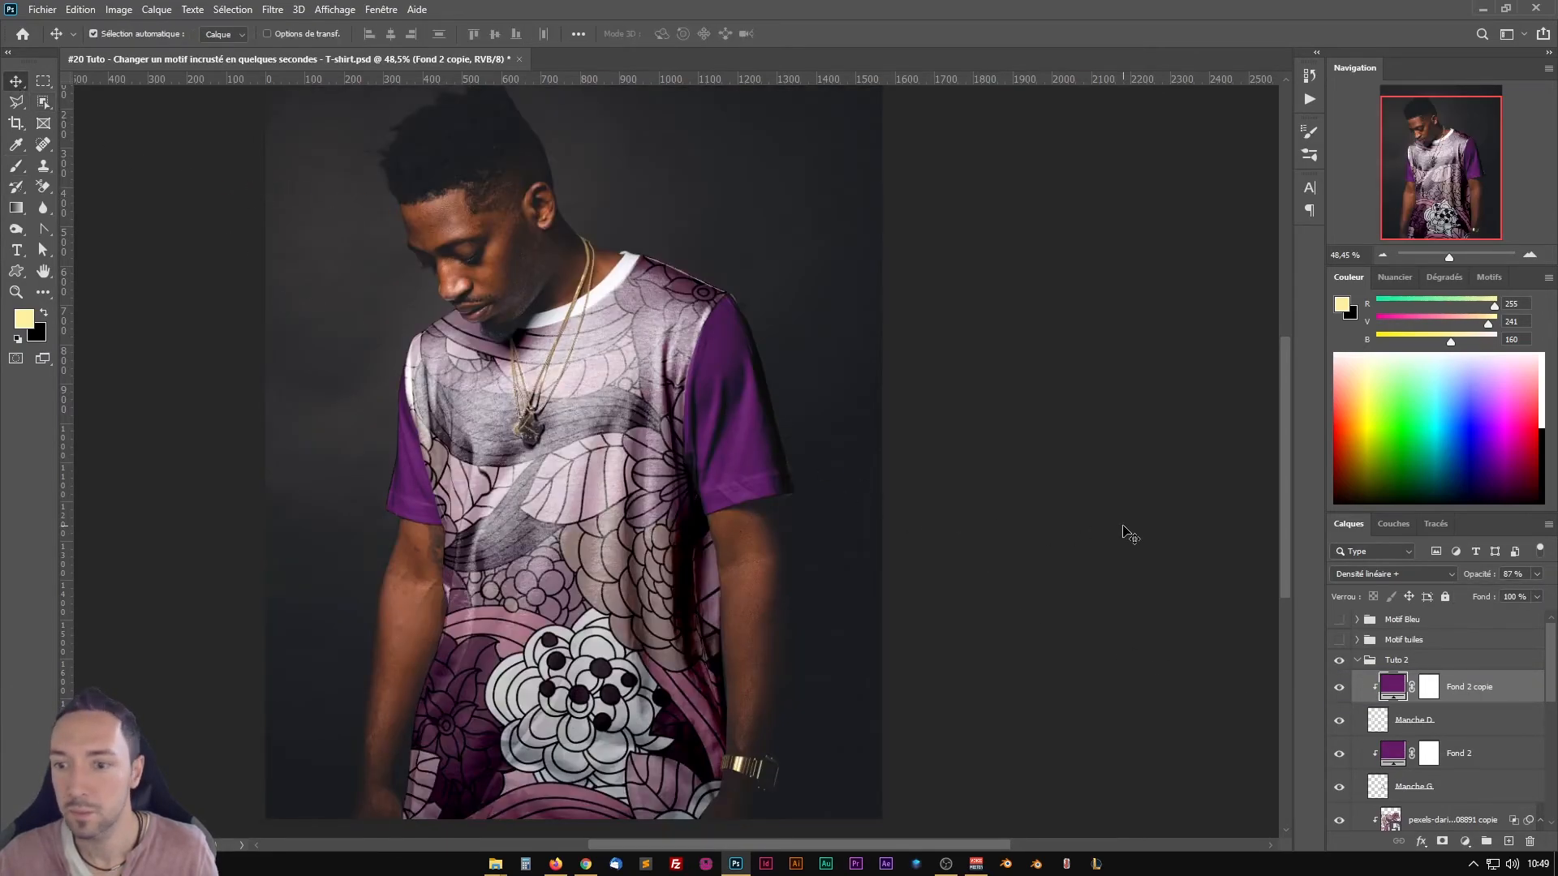
{"action": "left_click", "coordinate": [1128, 534]}
{"action": "scroll", "coordinate": [560, 524], "scroll_direction": "up", "scroll_amount": 3}
{"action": "left_click_drag", "start_coordinate": [788, 483], "coordinate": [823, 438]}
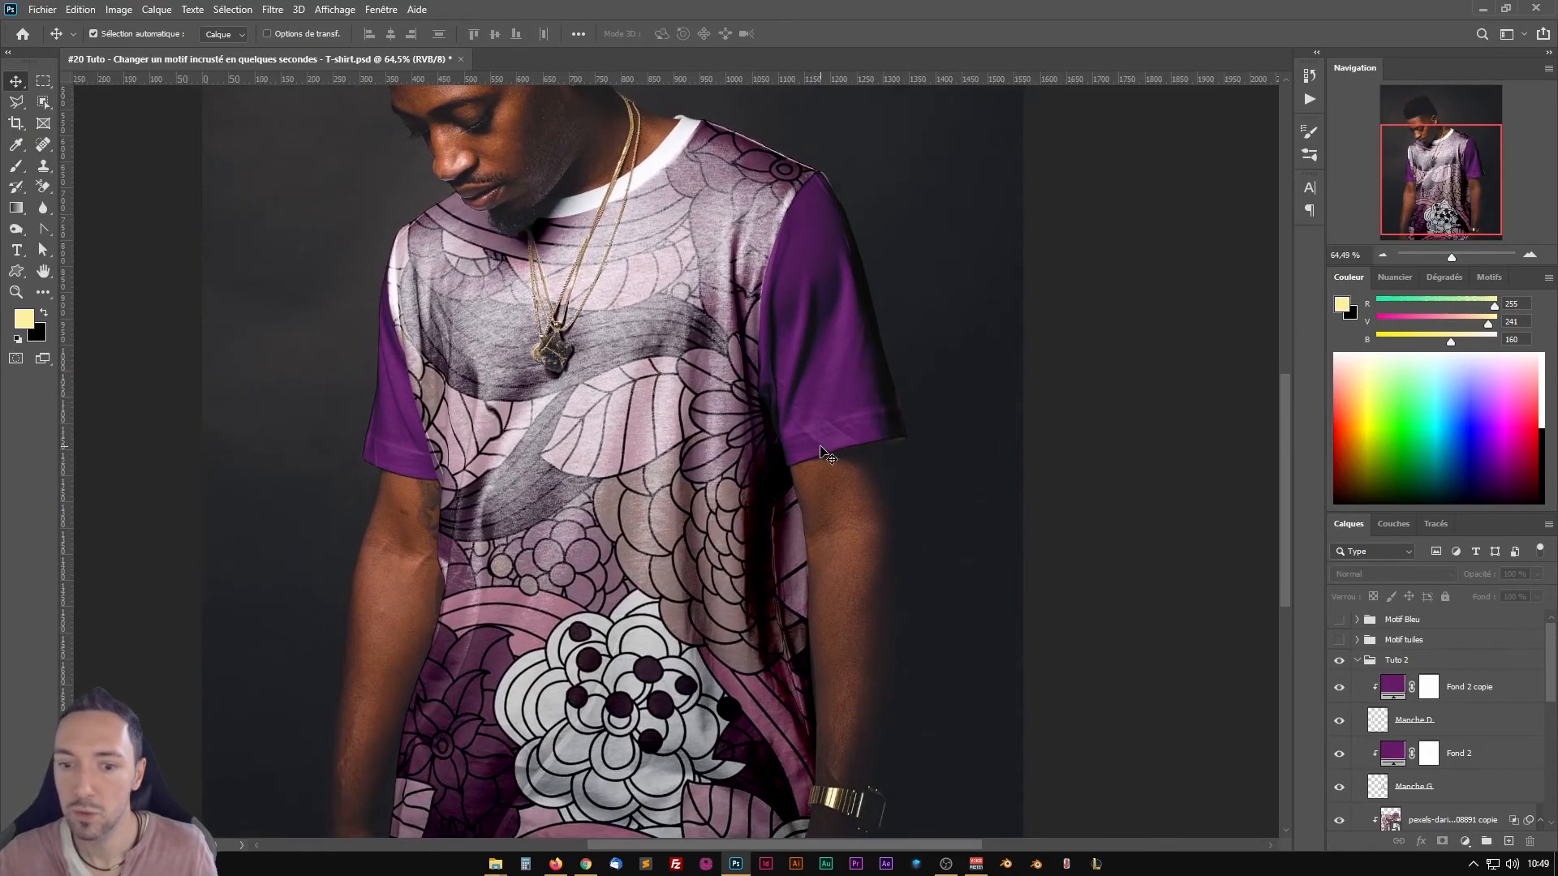
Step: Inspect the edges and hems of both purple sleeves up close, then the whole T-shirt
{"action": "scroll", "coordinate": [381, 397], "scroll_direction": "up", "scroll_amount": 13}
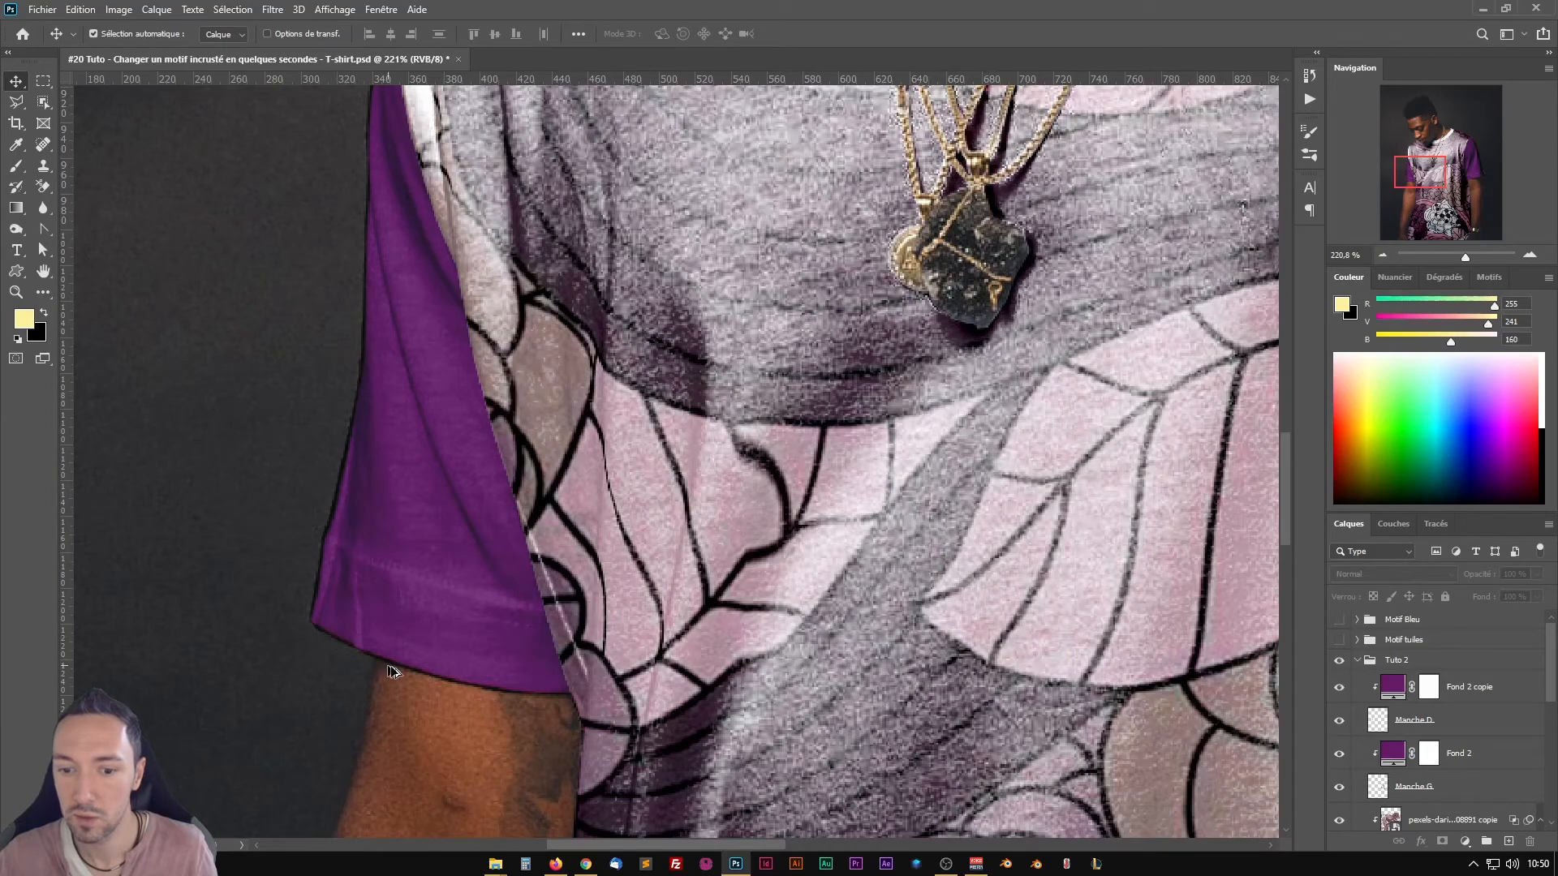
{"action": "scroll", "coordinate": [535, 659], "scroll_direction": "right", "scroll_amount": 10}
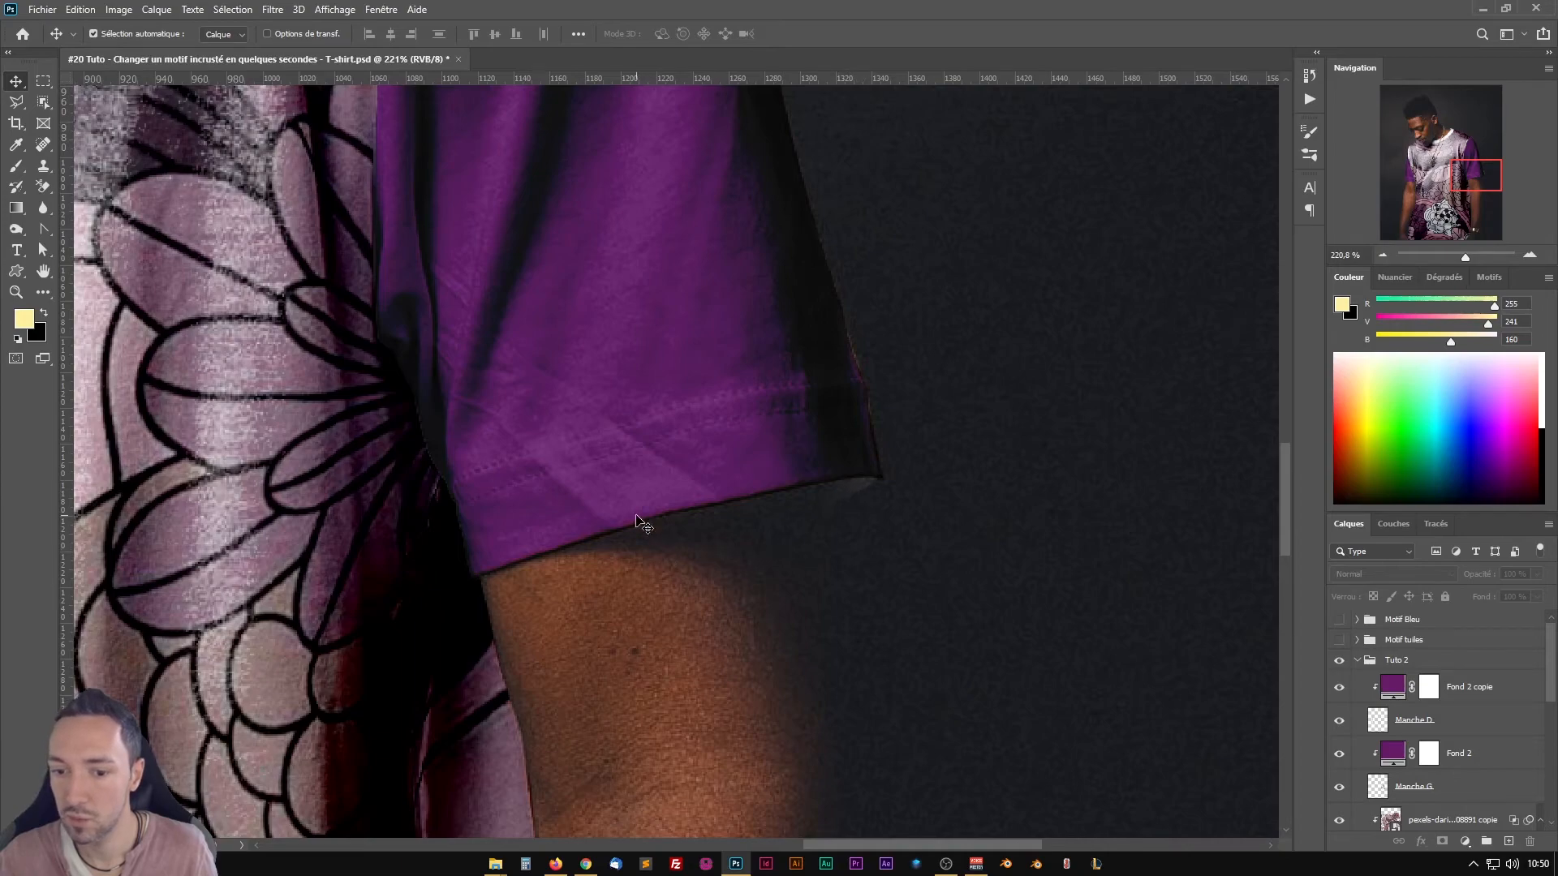
{"action": "left_click", "coordinate": [1458, 728]}
{"action": "scroll", "coordinate": [611, 523], "scroll_direction": "down", "scroll_amount": 5}
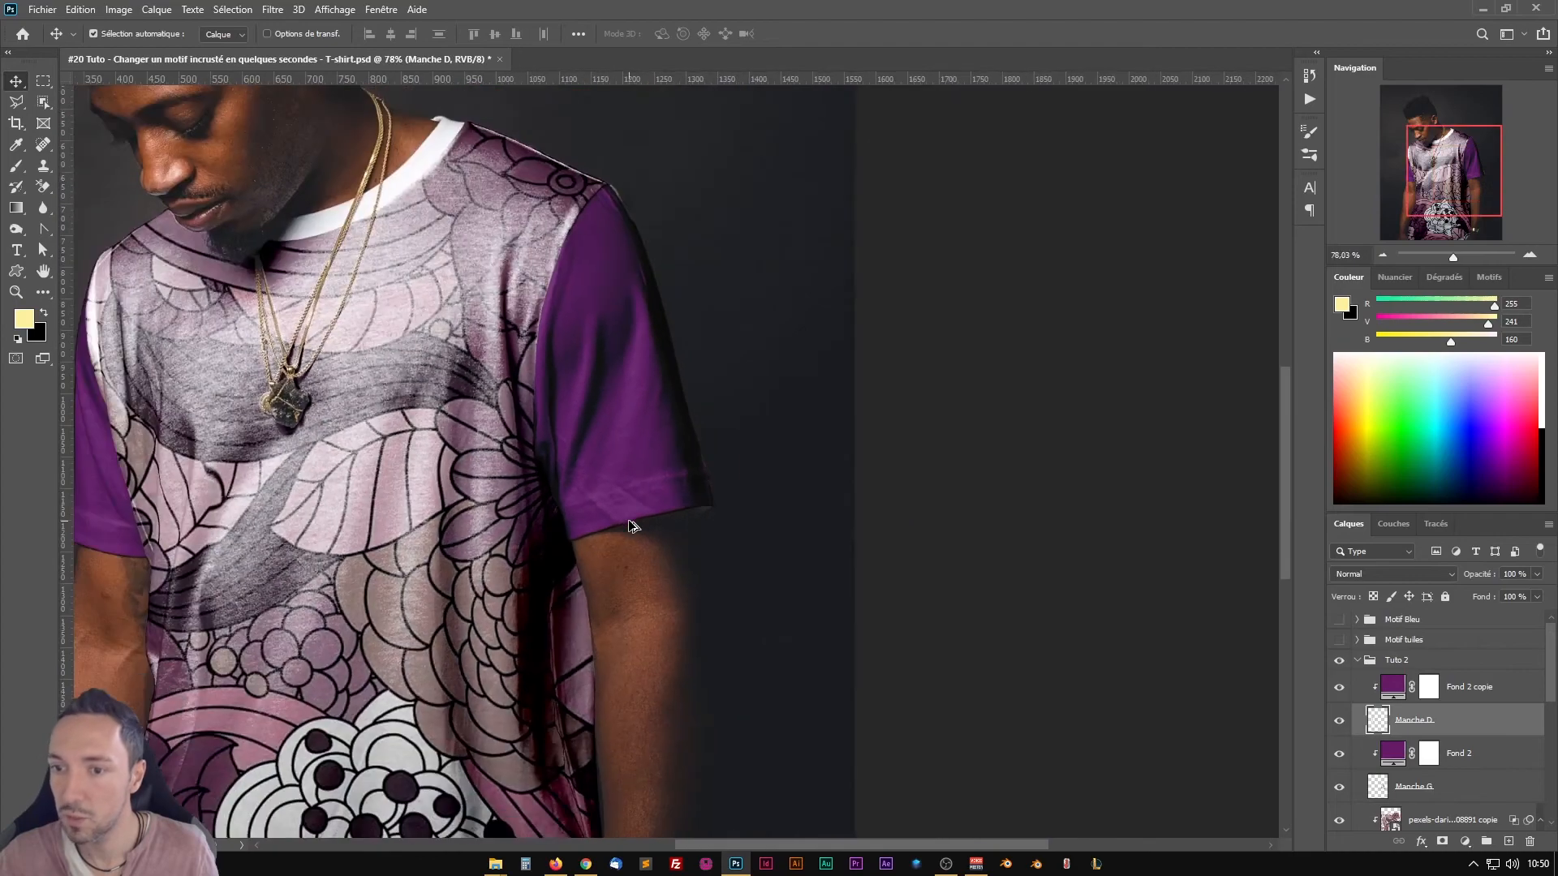
{"action": "scroll", "coordinate": [577, 469], "scroll_direction": "down", "scroll_amount": 1}
{"action": "scroll", "coordinate": [663, 513], "scroll_direction": "down", "scroll_amount": 1}
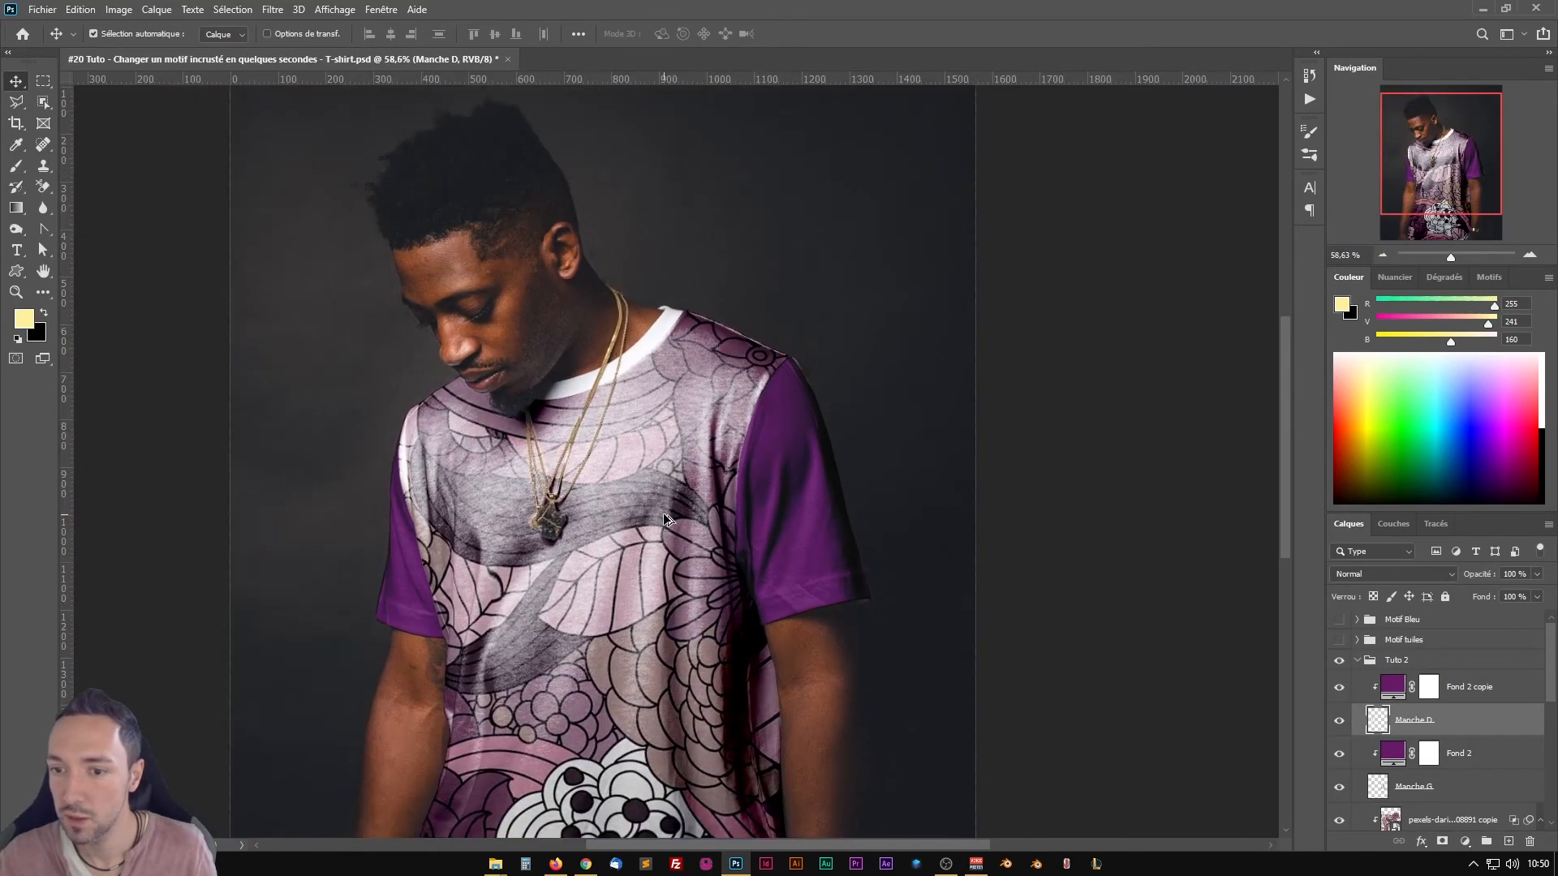
{"action": "scroll", "coordinate": [670, 399], "scroll_direction": "down", "scroll_amount": 1}
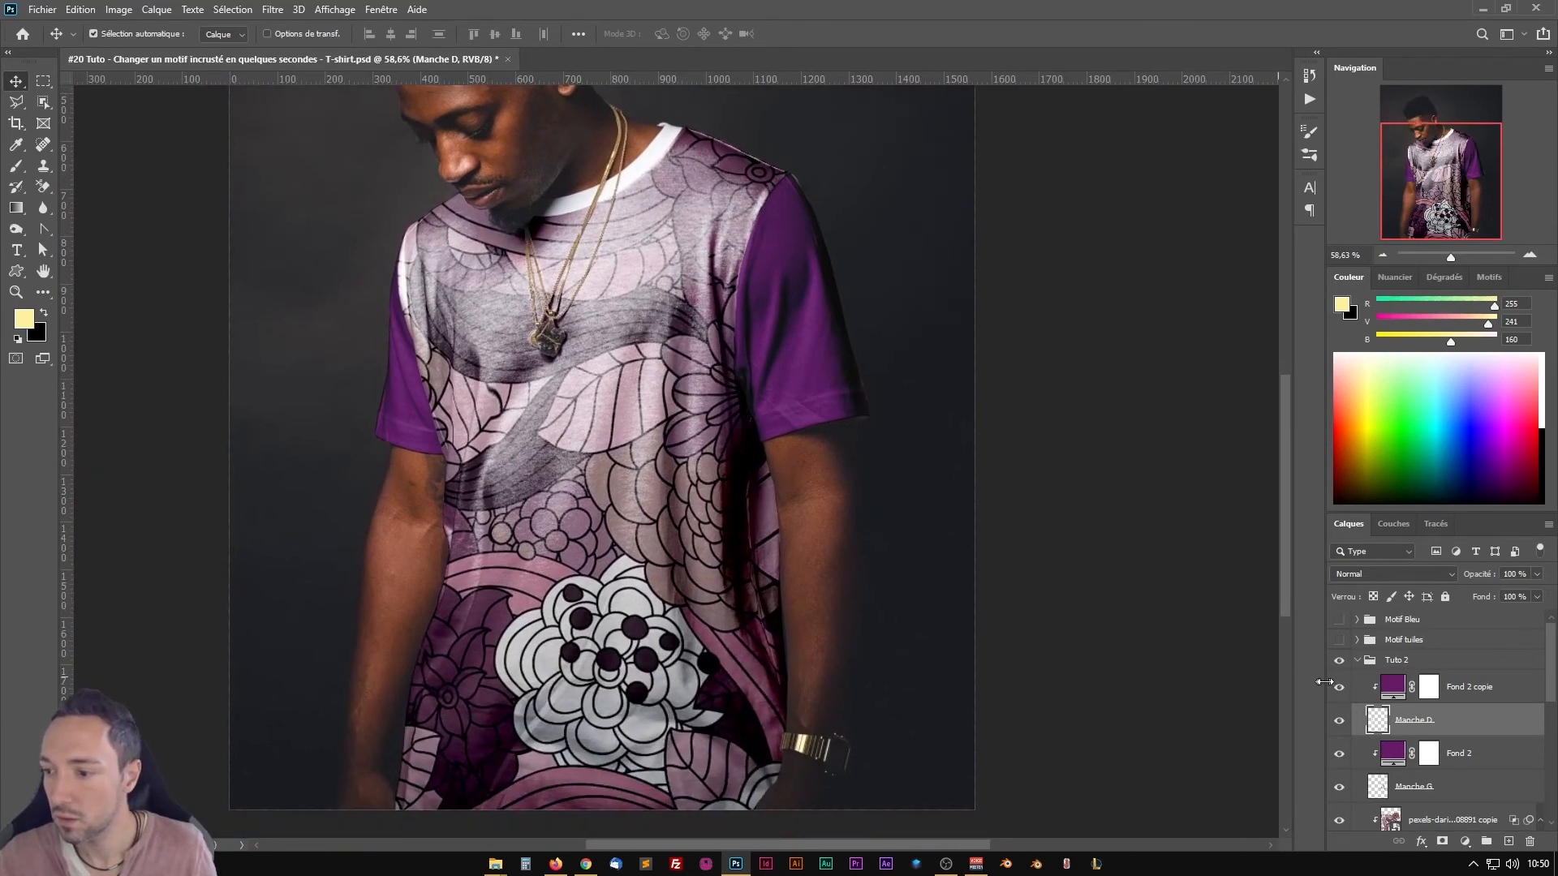
Step: Collapse the Tuto 2 and Tuto groups and toggle Tuto 2's visibility to compare the two T-shirt versions
{"action": "left_click", "coordinate": [1357, 660]}
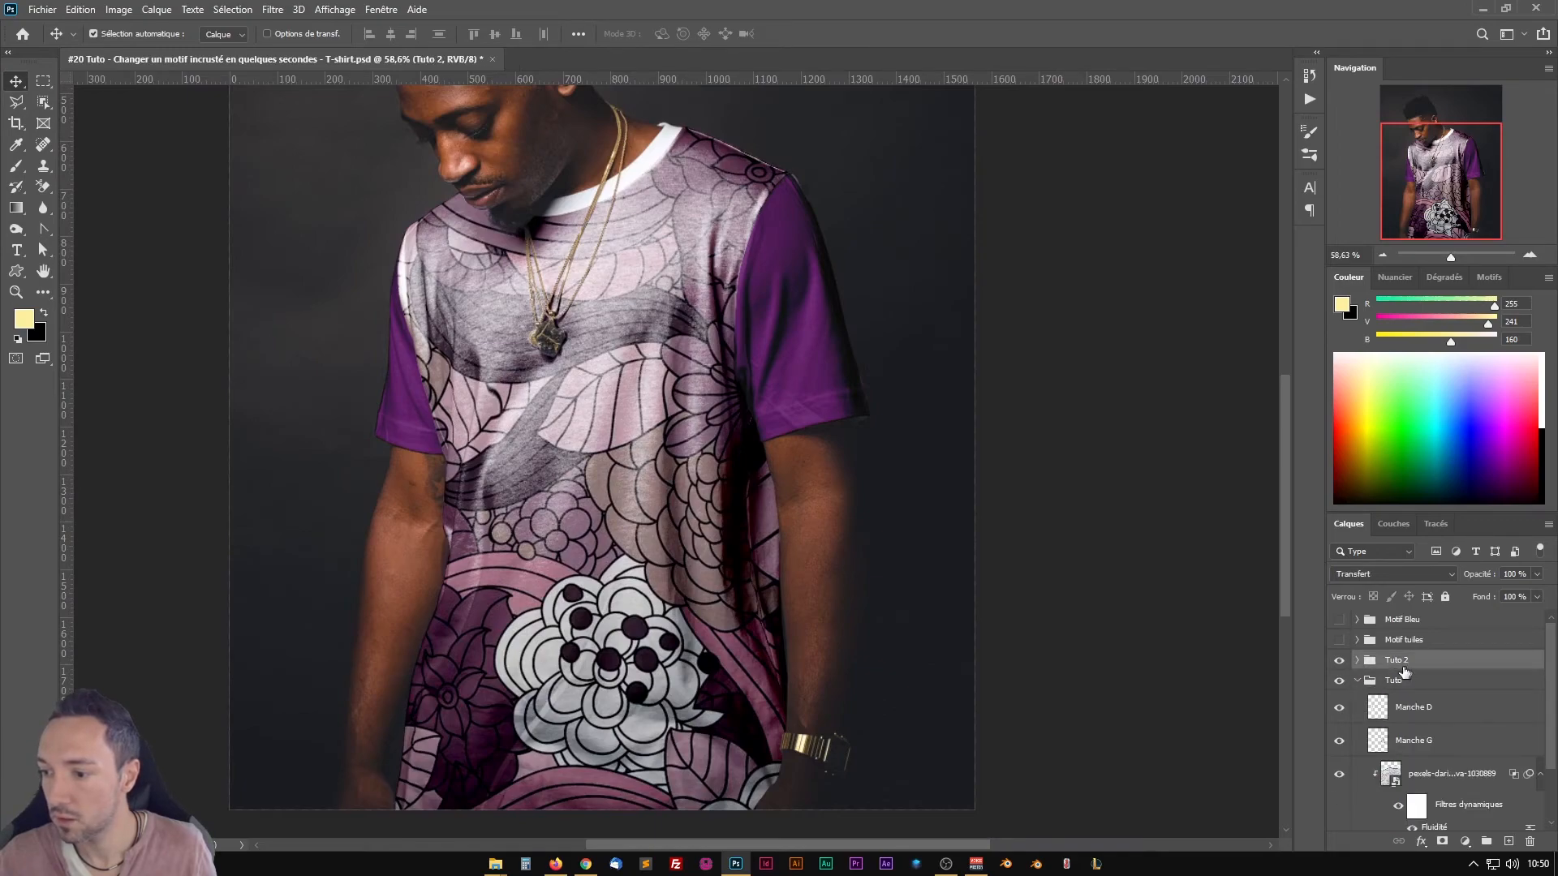
{"action": "left_click", "coordinate": [1355, 682]}
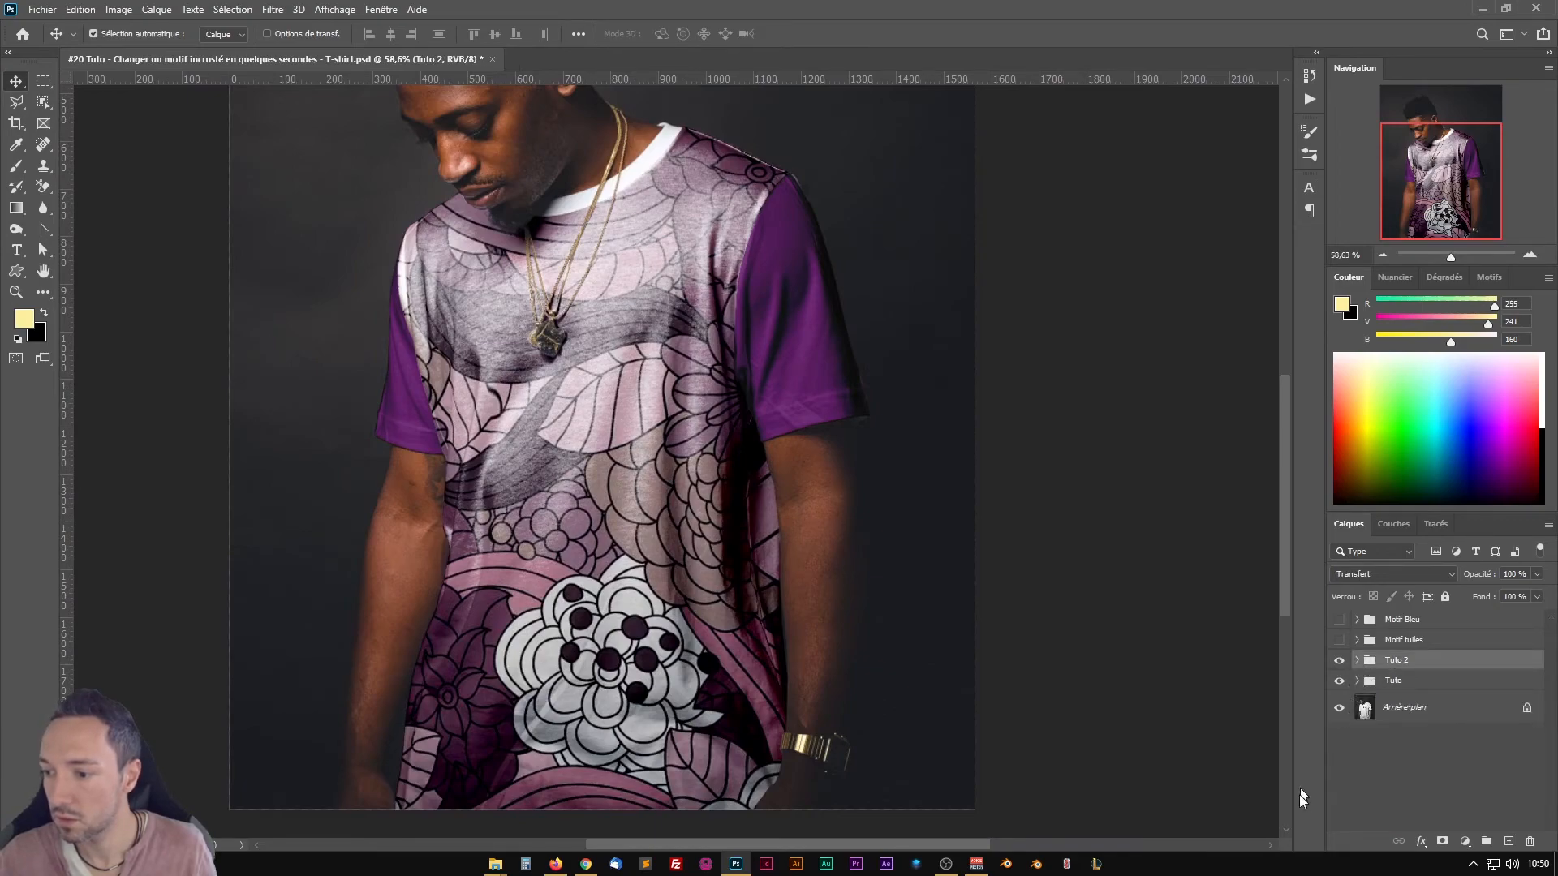
{"action": "left_click", "coordinate": [1340, 662]}
{"action": "left_click", "coordinate": [1339, 661]}
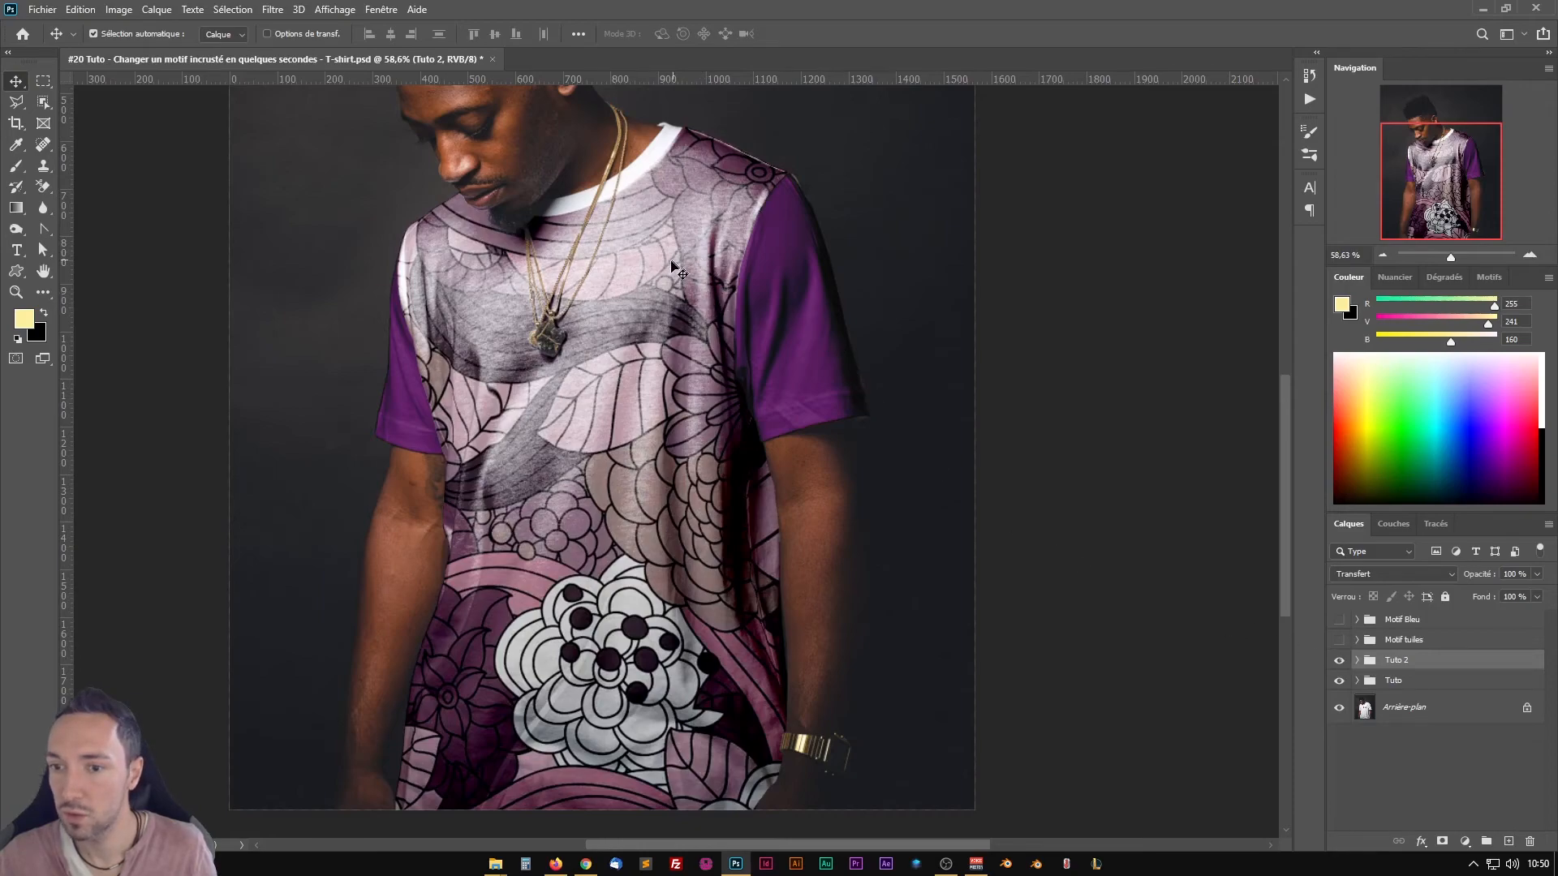
Step: In the floral pattern layer's blending options, set the underlying layer's split highlight range to 220 / 255
{"action": "left_click", "coordinate": [1356, 660]}
{"action": "scroll", "coordinate": [1478, 680], "scroll_direction": "down", "scroll_amount": 1}
{"action": "scroll", "coordinate": [1479, 680], "scroll_direction": "down", "scroll_amount": 1}
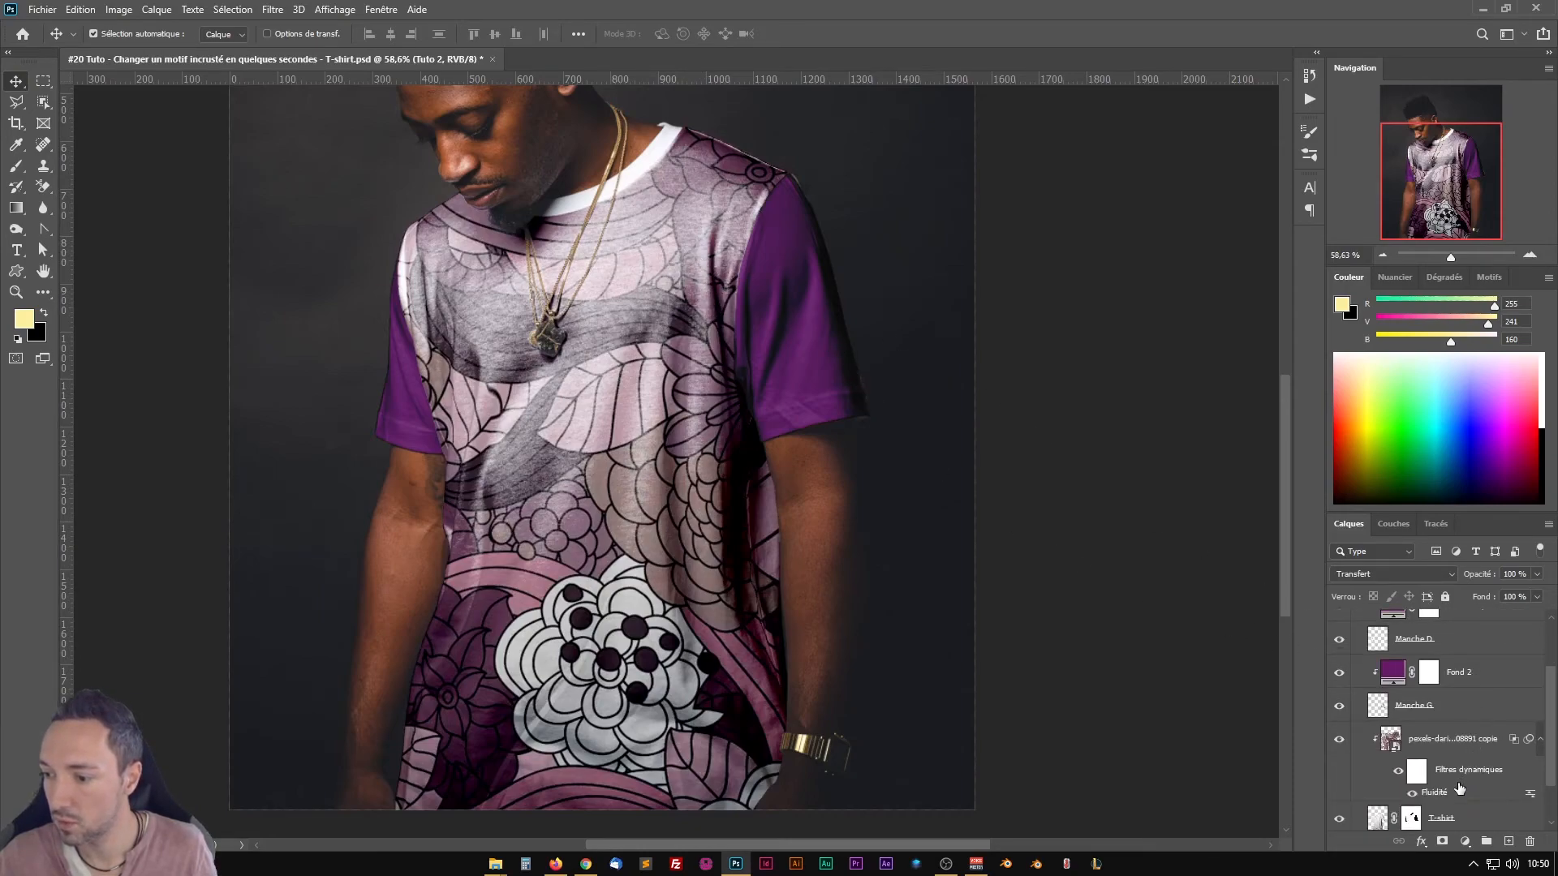
{"action": "left_click", "coordinate": [1480, 755]}
{"action": "double_click", "coordinate": [1481, 754]}
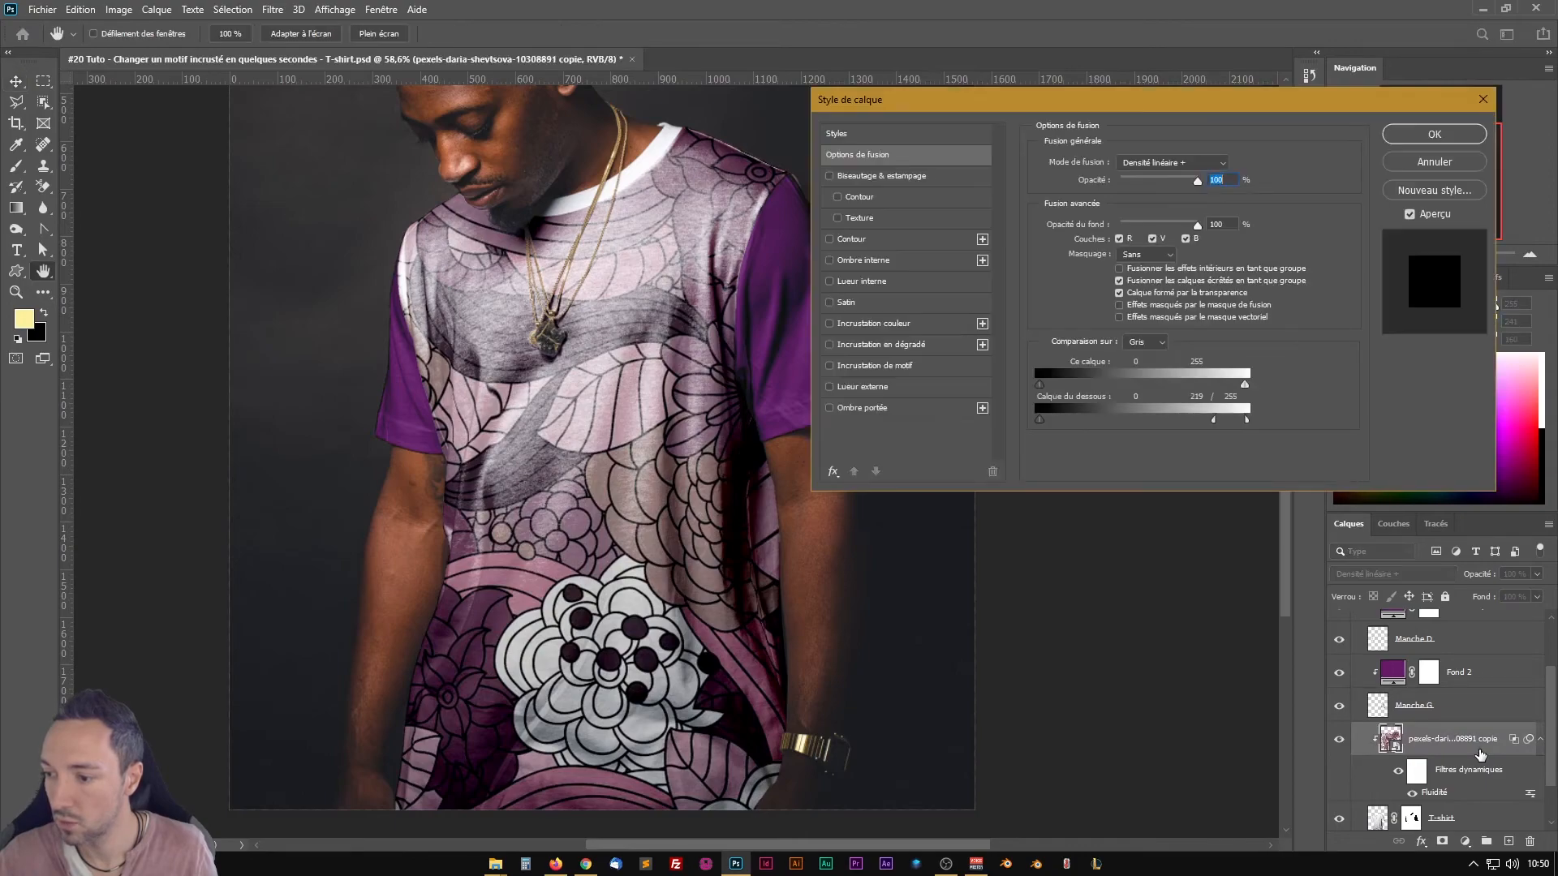
{"action": "mouse_move", "coordinate": [1215, 421]}
{"action": "left_mouse_down"}
{"action": "mouse_move", "coordinate": [1272, 422]}
{"action": "mouse_move", "coordinate": [1216, 421]}
{"action": "left_mouse_up"}
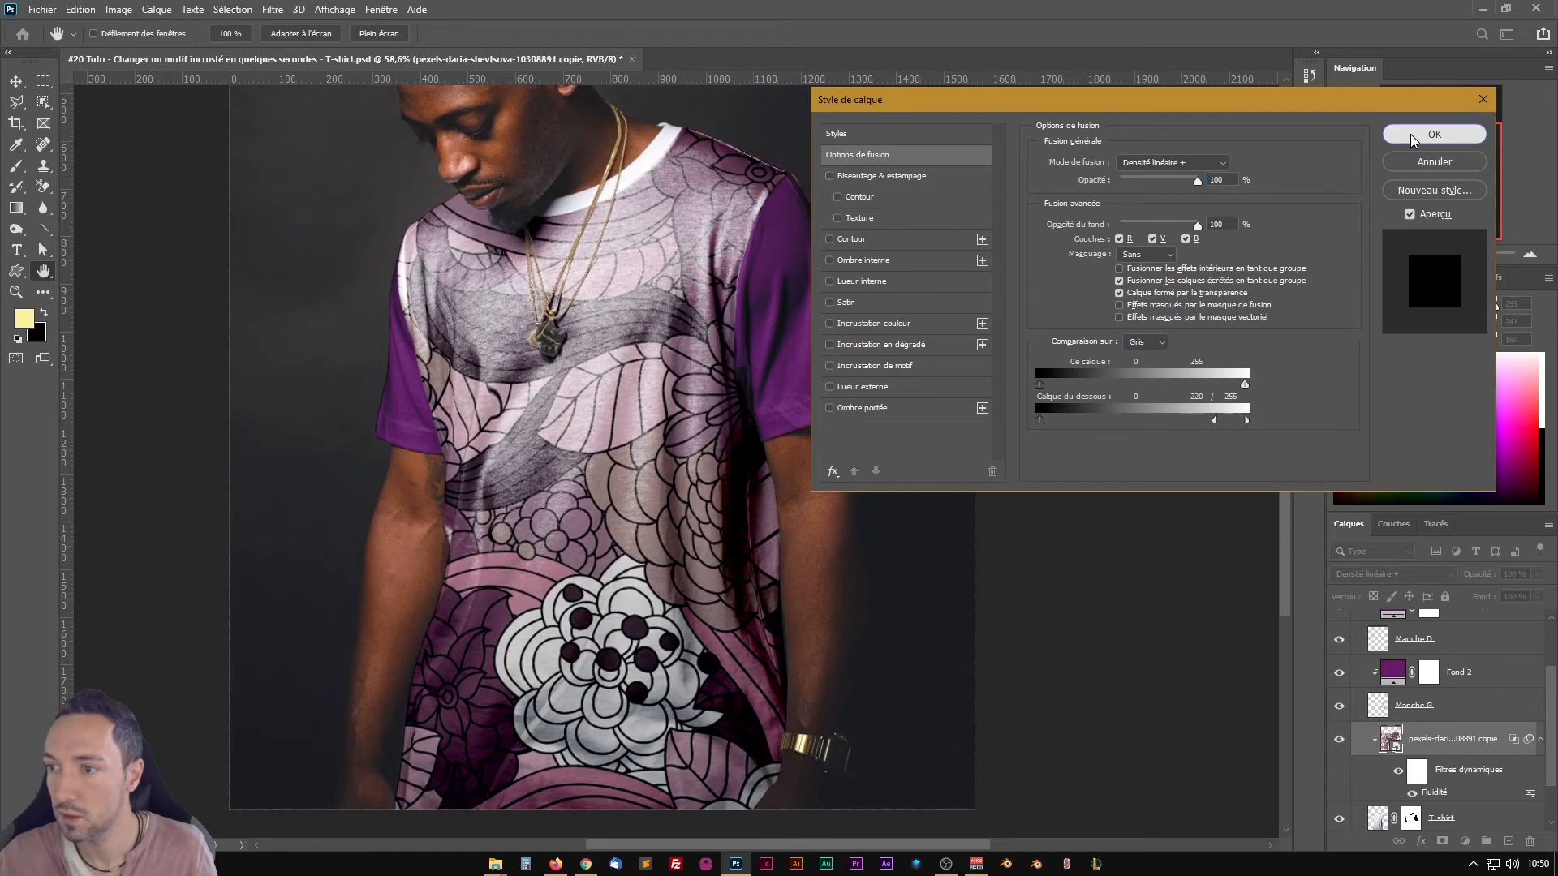
{"action": "left_click", "coordinate": [1435, 134]}
Step: Save the document and review the finished floral T-shirt with its purple sleeves
{"action": "key", "text": "ctrl+0"}
{"action": "scroll", "coordinate": [814, 455], "scroll_direction": "up", "scroll_amount": 2}
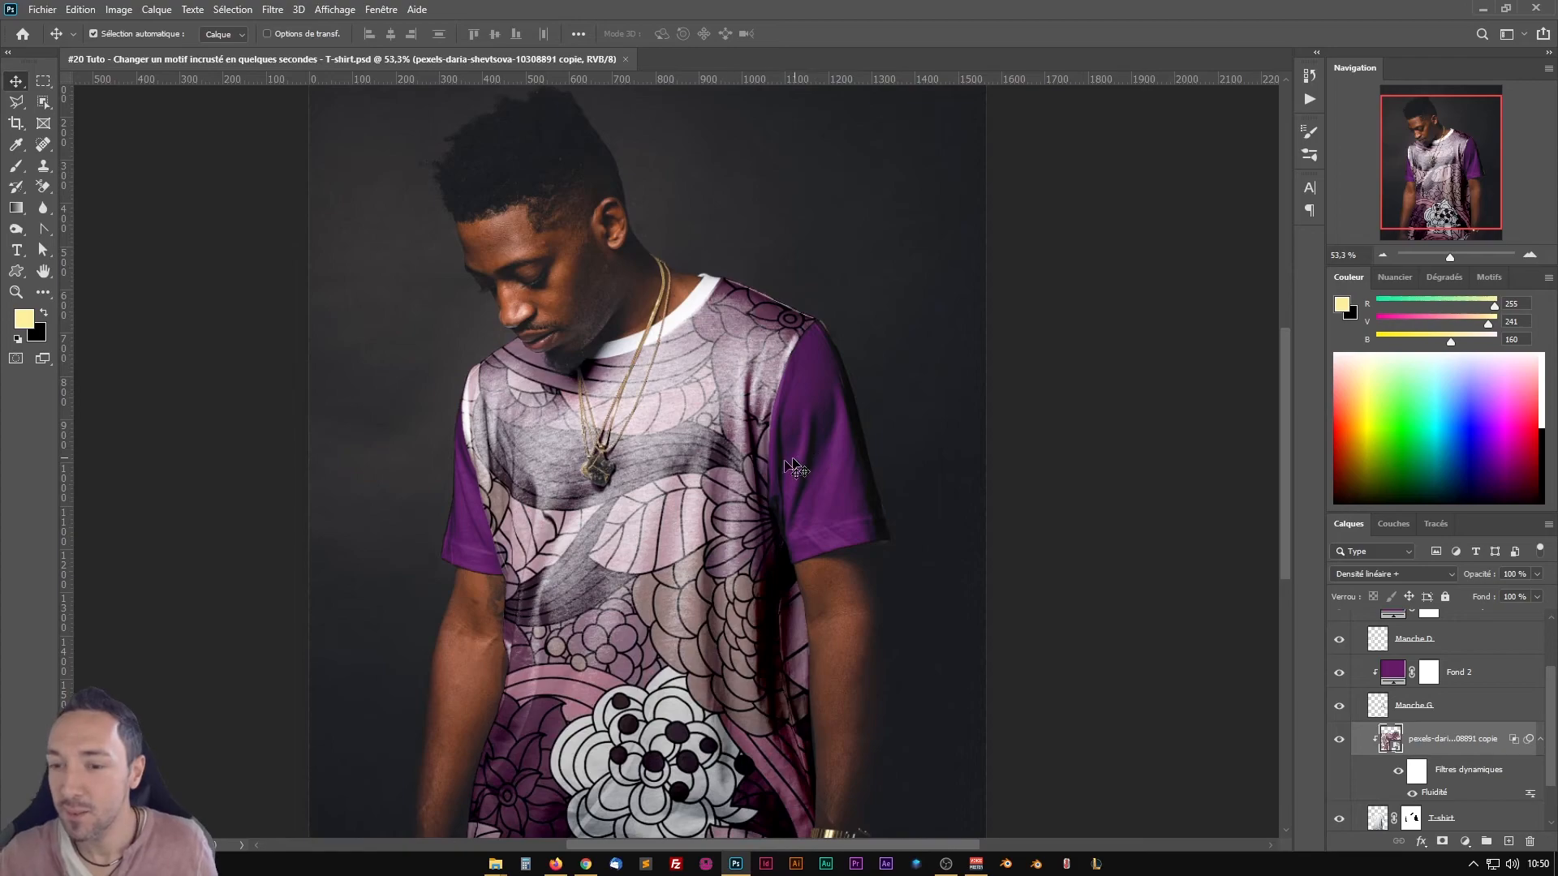
{"action": "scroll", "coordinate": [698, 504], "scroll_direction": "up", "scroll_amount": 2}
{"action": "left_click_drag", "start_coordinate": [692, 499], "coordinate": [703, 439]}
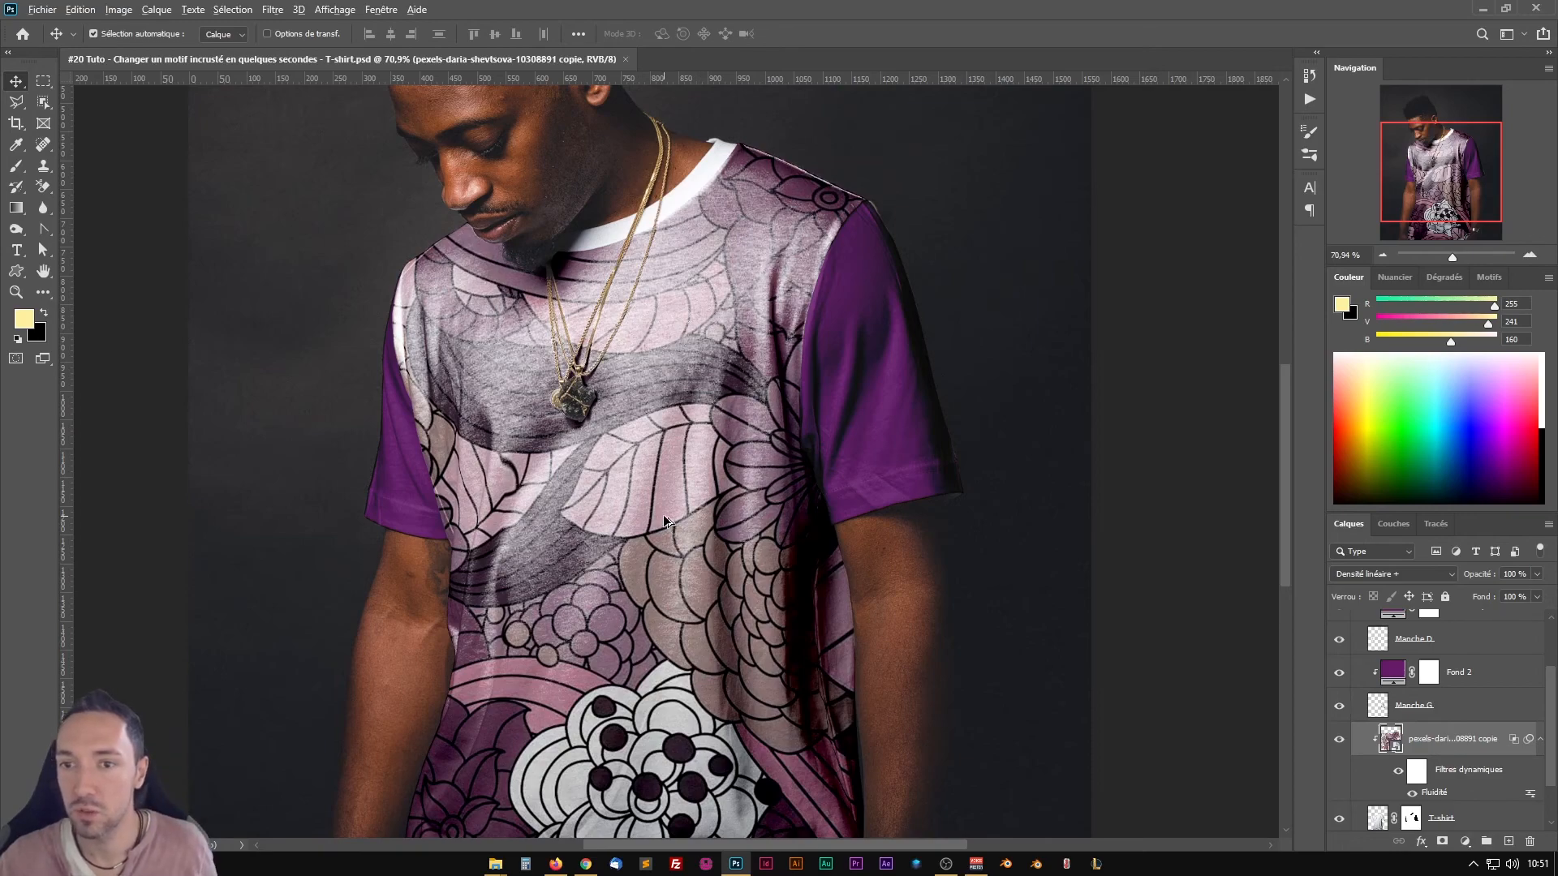
{"action": "scroll", "coordinate": [664, 520], "scroll_direction": "down", "scroll_amount": 1}
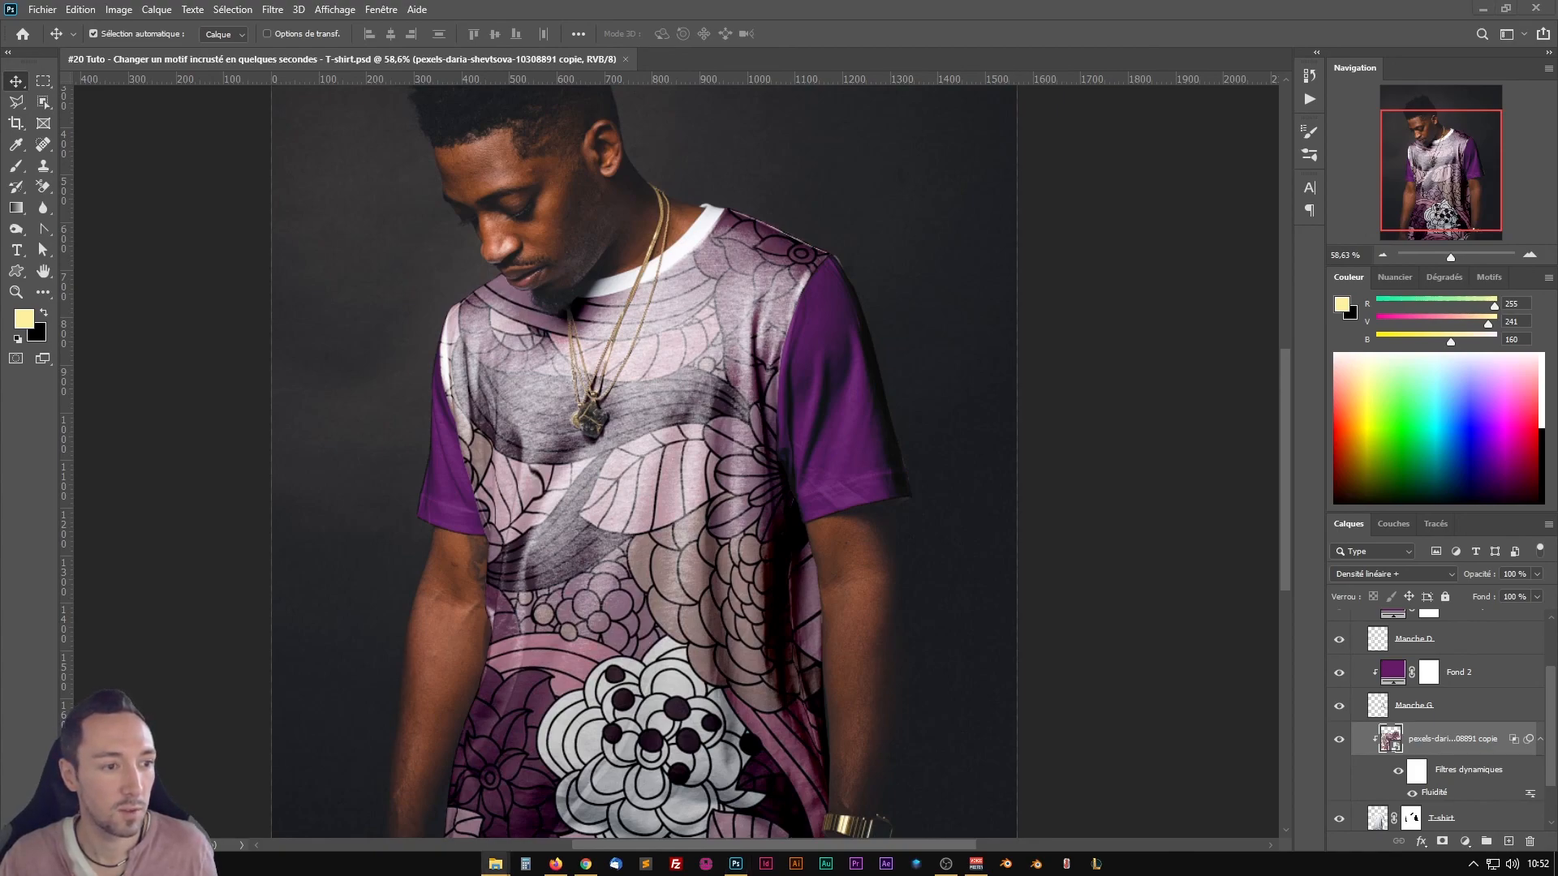
Step: Switch to File Explorer with the Tutoriels folder and move its window clear of the T-shirt image
{"action": "left_click", "coordinate": [495, 864]}
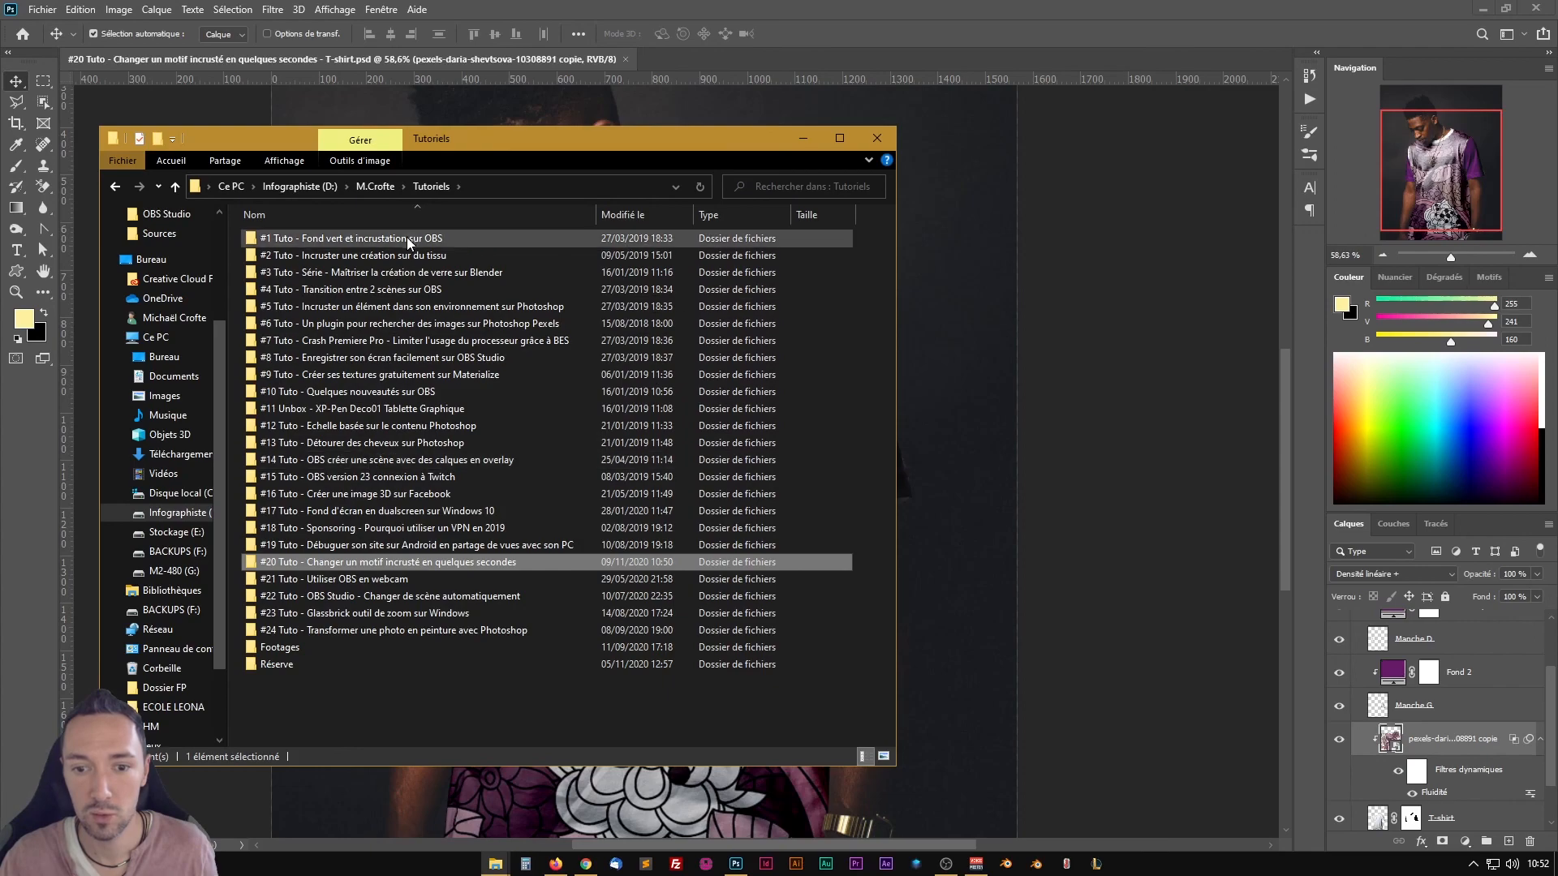
{"action": "left_click_drag", "start_coordinate": [472, 145], "coordinate": [0, 171]}
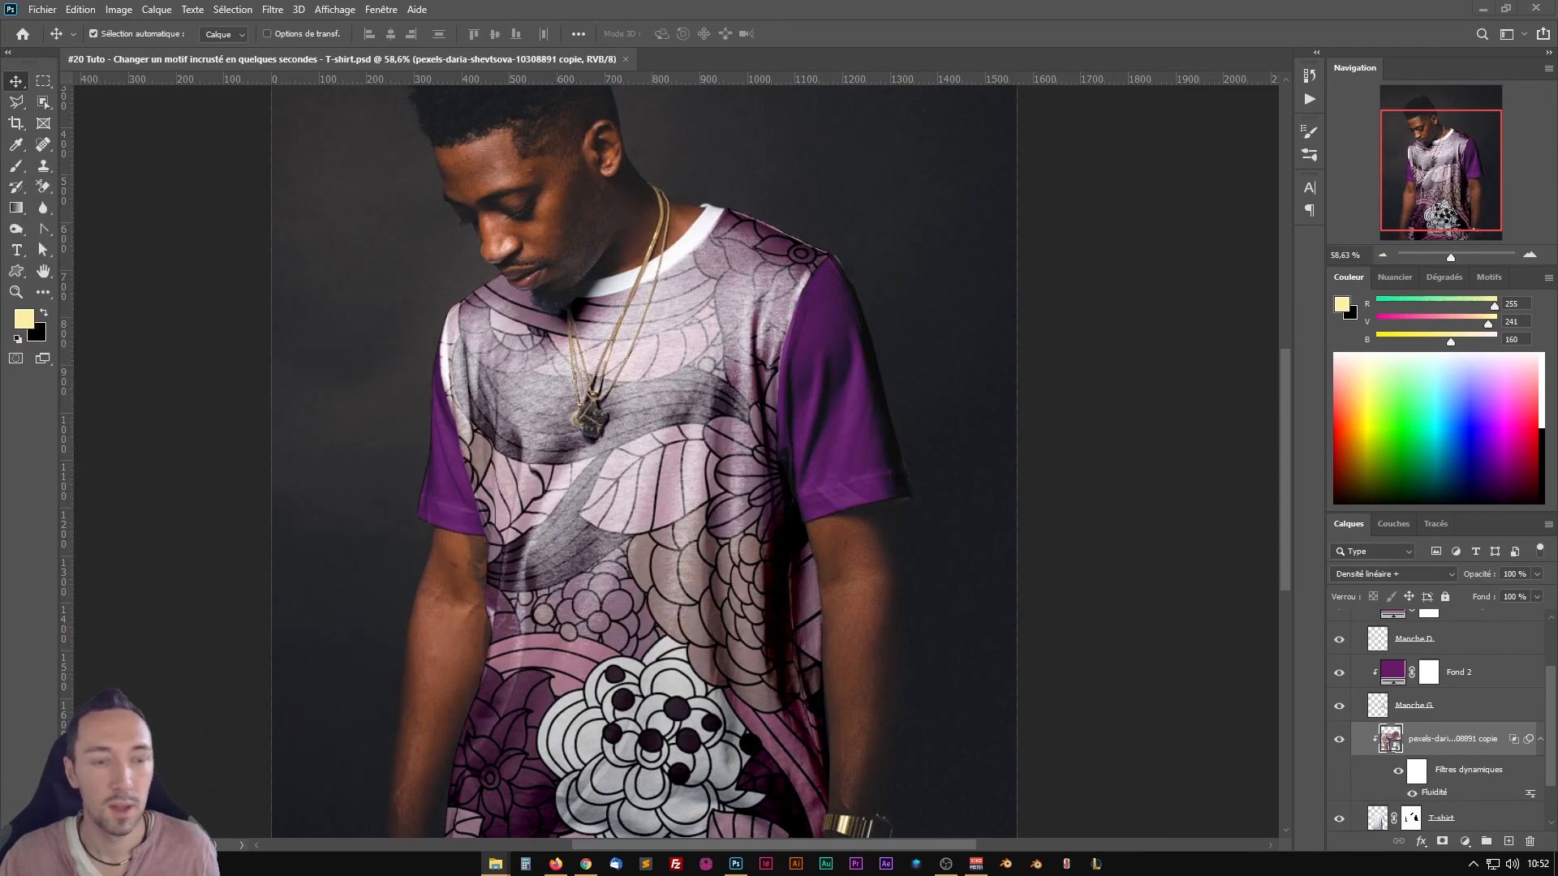